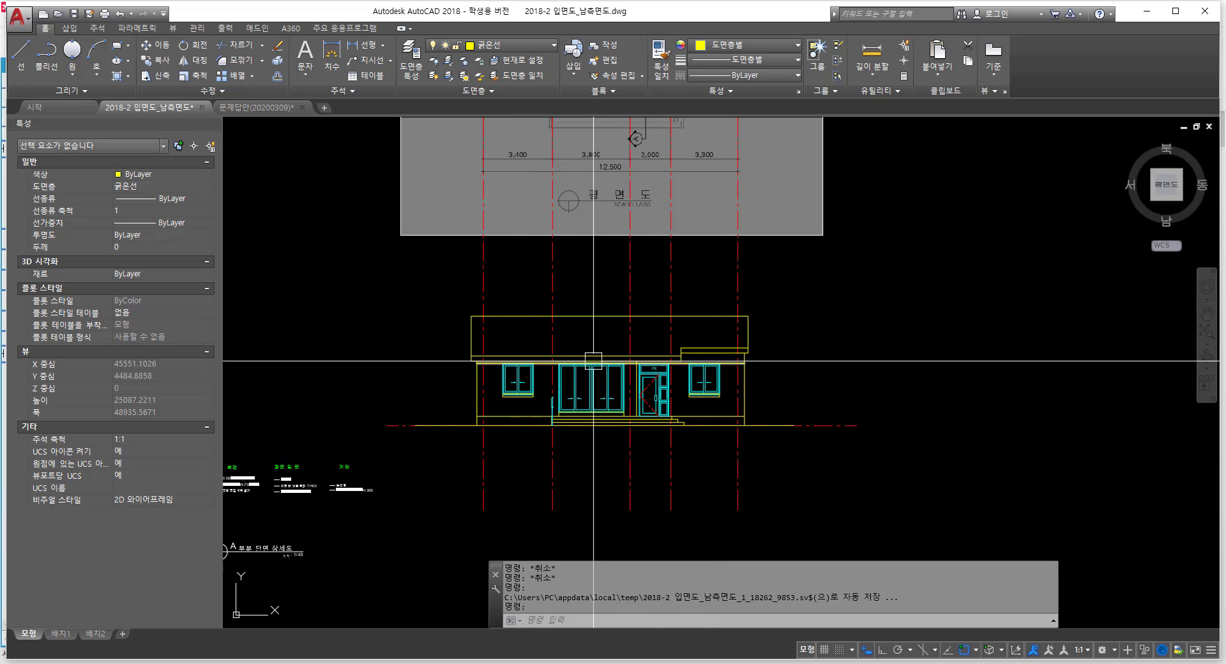
pyautogui.scroll(2, 597, 358)
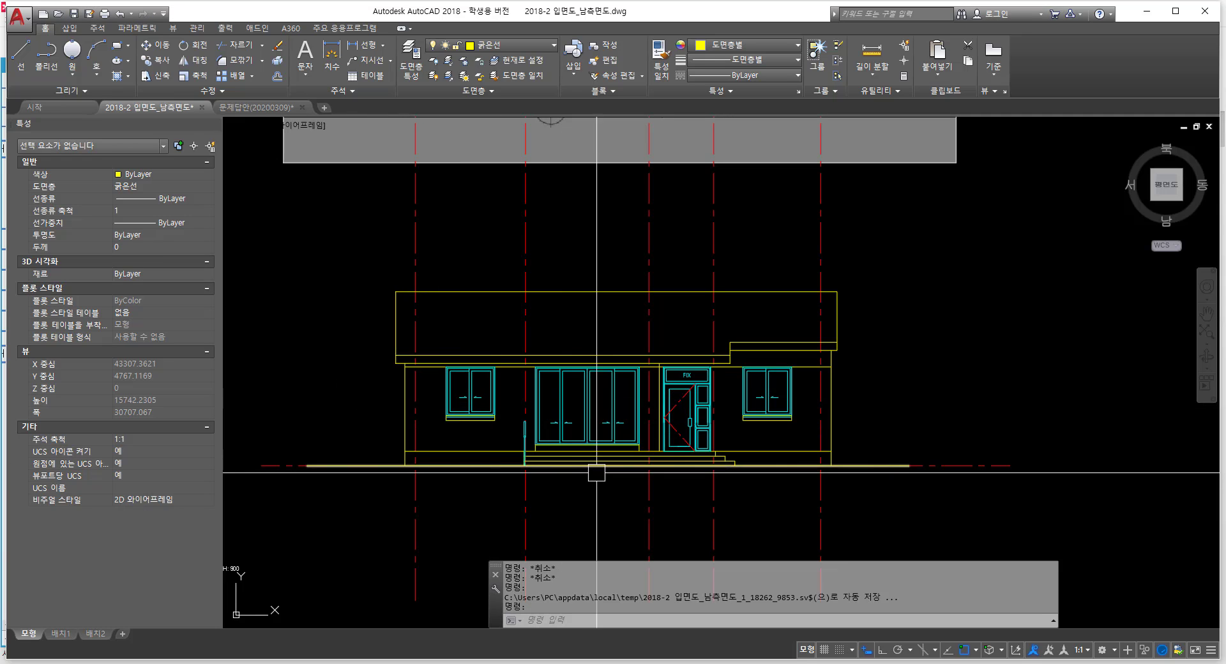
pyautogui.scroll(2, 597, 473)
pyautogui.moveTo(585, 470); pyautogui.dragTo(667, 498, button='middle')
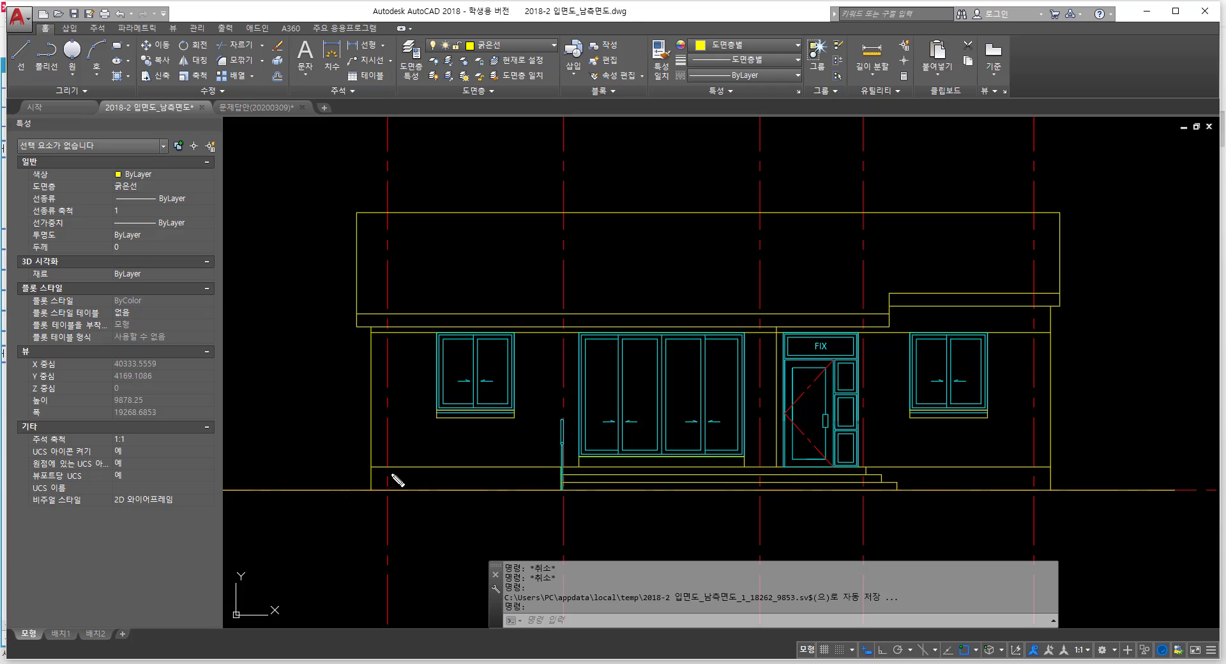
pyautogui.moveTo(384, 467)
pyautogui.mouseDown()
pyautogui.moveTo(374, 488)
pyautogui.moveTo(395, 480)
pyautogui.mouseUp()
pyautogui.moveTo(418, 478); pyautogui.dragTo(447, 471)
pyautogui.moveTo(435, 488); pyautogui.dragTo(514, 476)
pyautogui.moveTo(527, 485); pyautogui.dragTo(543, 477)
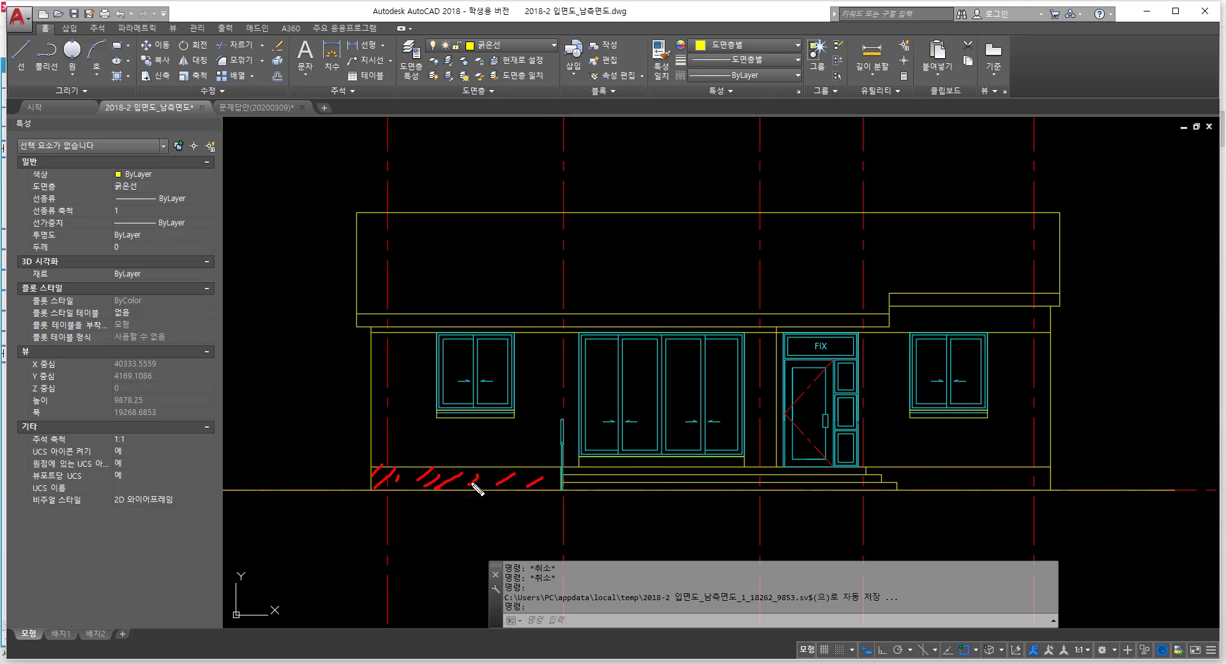
pyautogui.moveTo(906, 469)
pyautogui.mouseDown()
pyautogui.moveTo(912, 490)
pyautogui.moveTo(947, 489)
pyautogui.mouseUp()
pyautogui.moveTo(980, 474)
pyautogui.mouseDown()
pyautogui.moveTo(964, 488)
pyautogui.moveTo(1033, 484)
pyautogui.mouseUp()
pyautogui.moveTo(1022, 472); pyautogui.dragTo(921, 493)
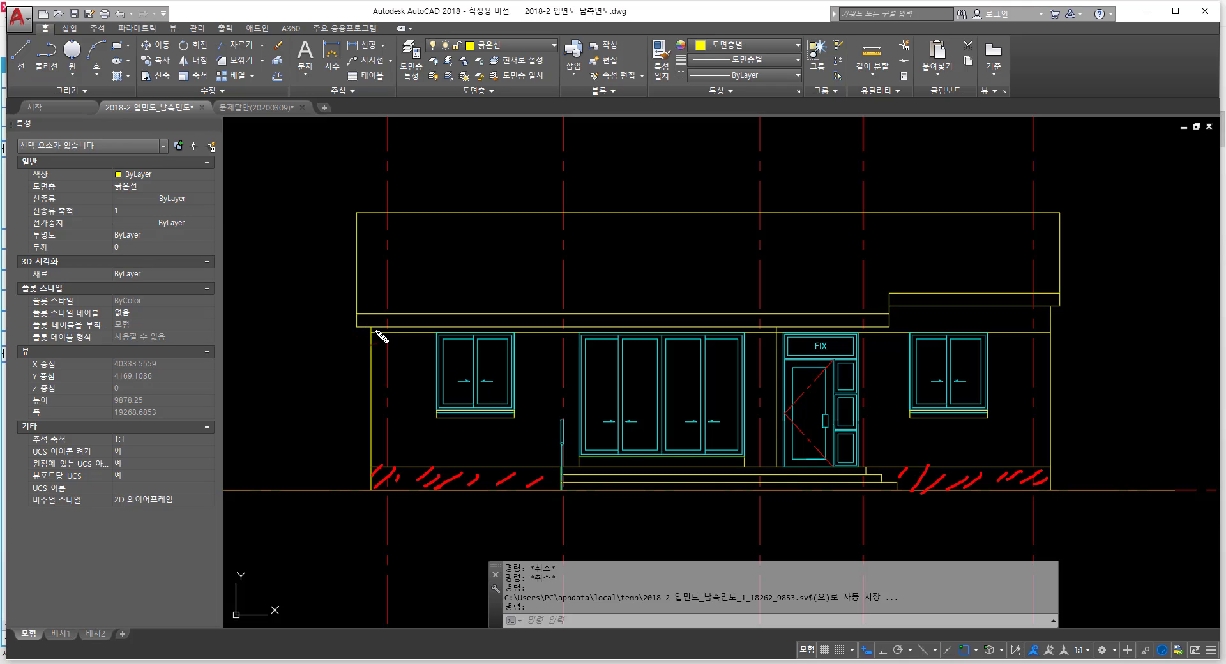
pyautogui.moveTo(372, 329); pyautogui.dragTo(457, 329)
pyautogui.moveTo(486, 326); pyautogui.dragTo(535, 327)
pyautogui.moveTo(548, 333); pyautogui.dragTo(551, 332)
pyautogui.moveTo(804, 330); pyautogui.dragTo(914, 310)
pyautogui.moveTo(923, 327)
pyautogui.mouseDown()
pyautogui.moveTo(936, 310)
pyautogui.moveTo(970, 308)
pyautogui.moveTo(1054, 317)
pyautogui.moveTo(1036, 308)
pyautogui.mouseUp()
pyautogui.moveTo(967, 319); pyautogui.dragTo(990, 312)
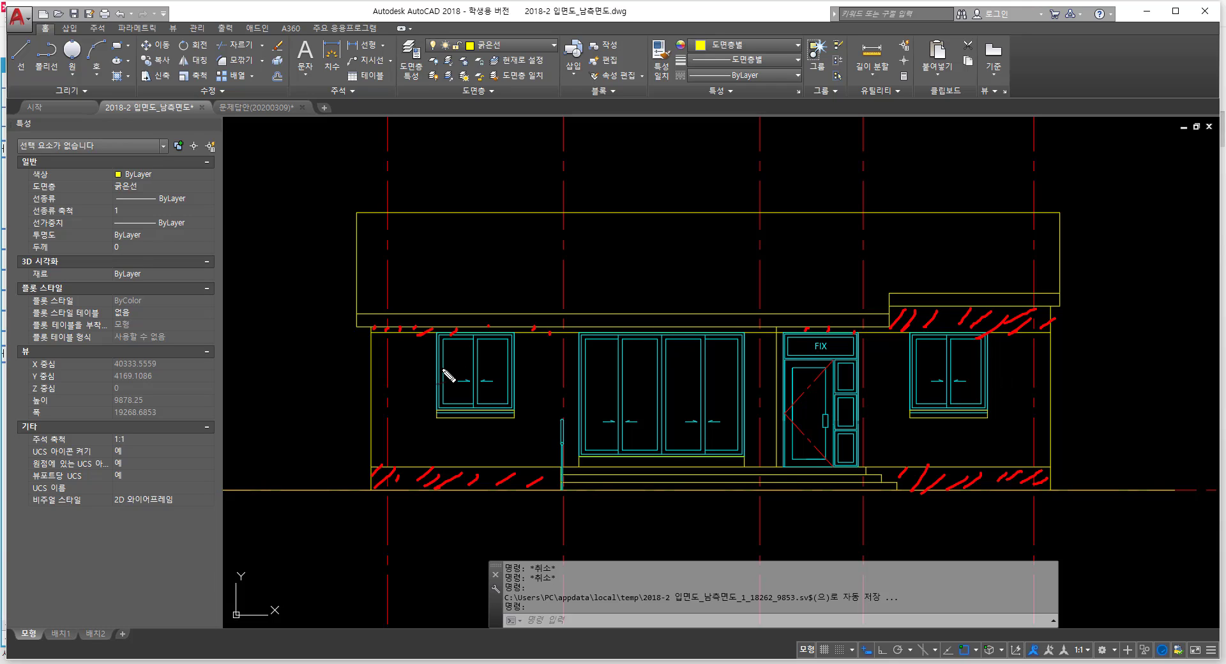
pyautogui.press('Escape')
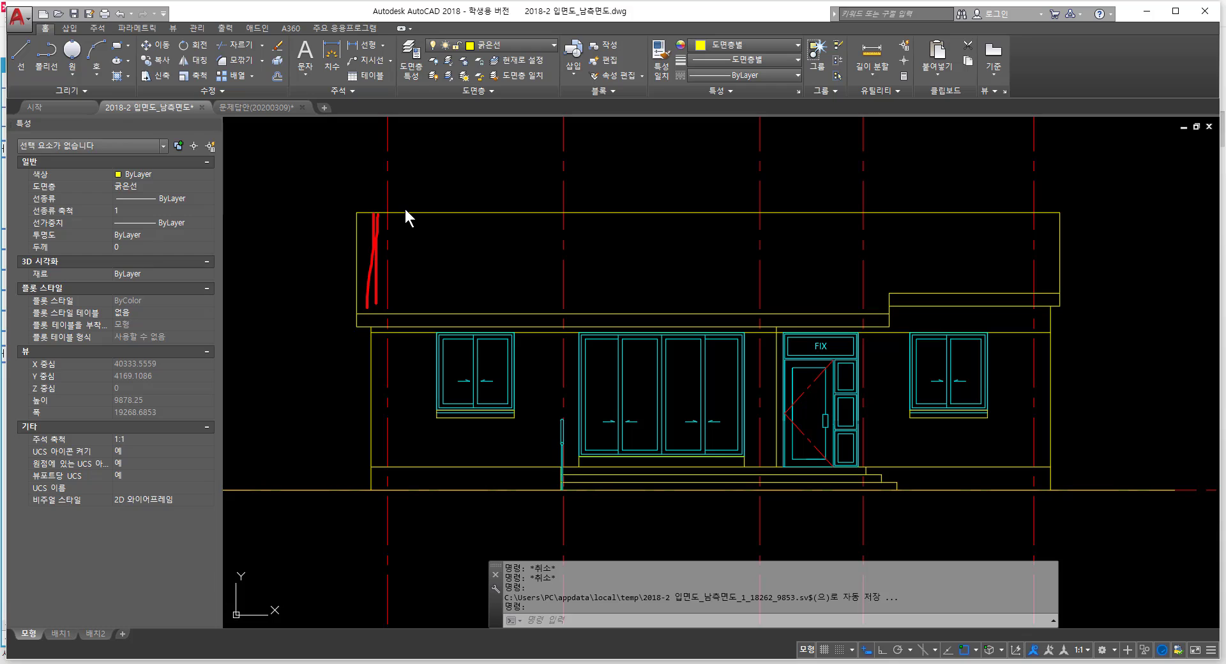
pyautogui.moveTo(406, 217); pyautogui.dragTo(406, 286)
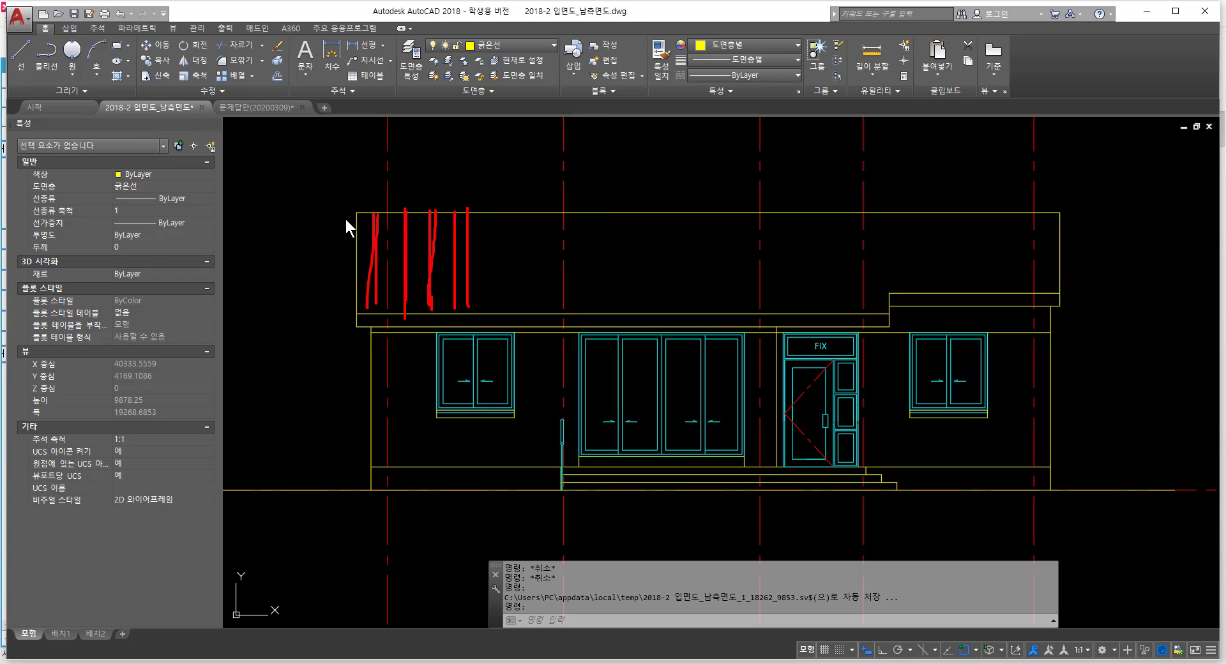
pyautogui.moveTo(350, 223)
pyautogui.mouseDown()
pyautogui.moveTo(351, 211)
pyautogui.moveTo(369, 210)
pyautogui.moveTo(363, 196)
pyautogui.moveTo(565, 203)
pyautogui.mouseUp()
pyautogui.moveTo(365, 210); pyautogui.dragTo(477, 203)
pyautogui.moveTo(376, 205); pyautogui.dragTo(635, 203)
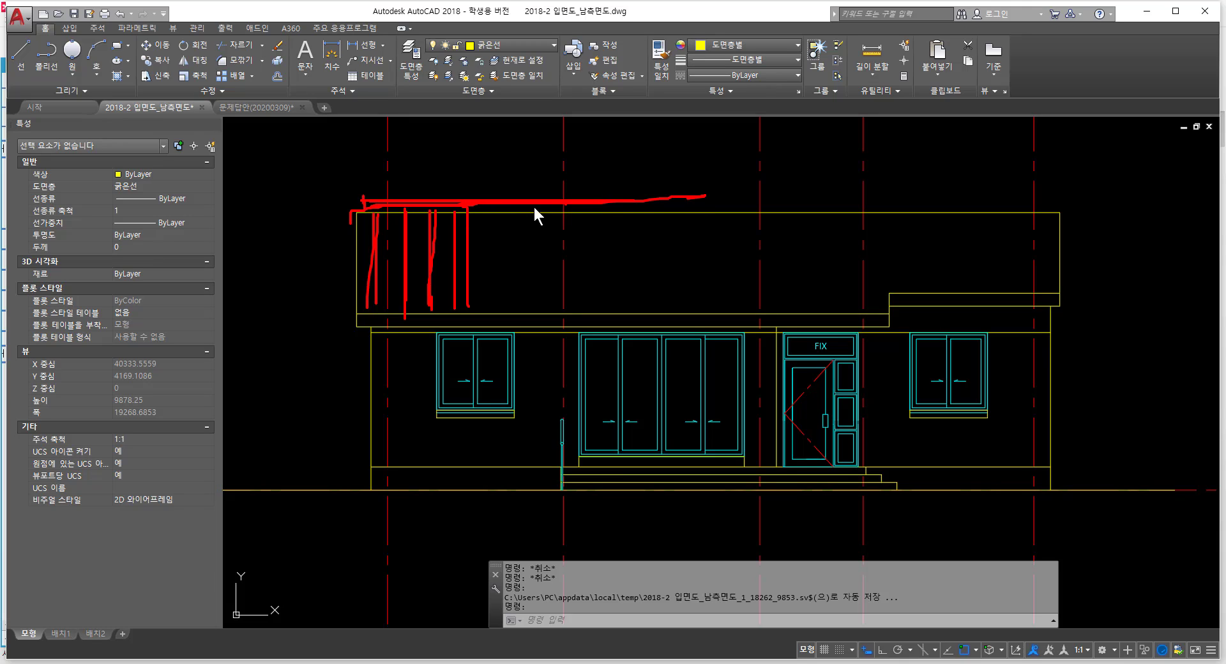
pyautogui.moveTo(534, 205); pyautogui.dragTo(628, 208)
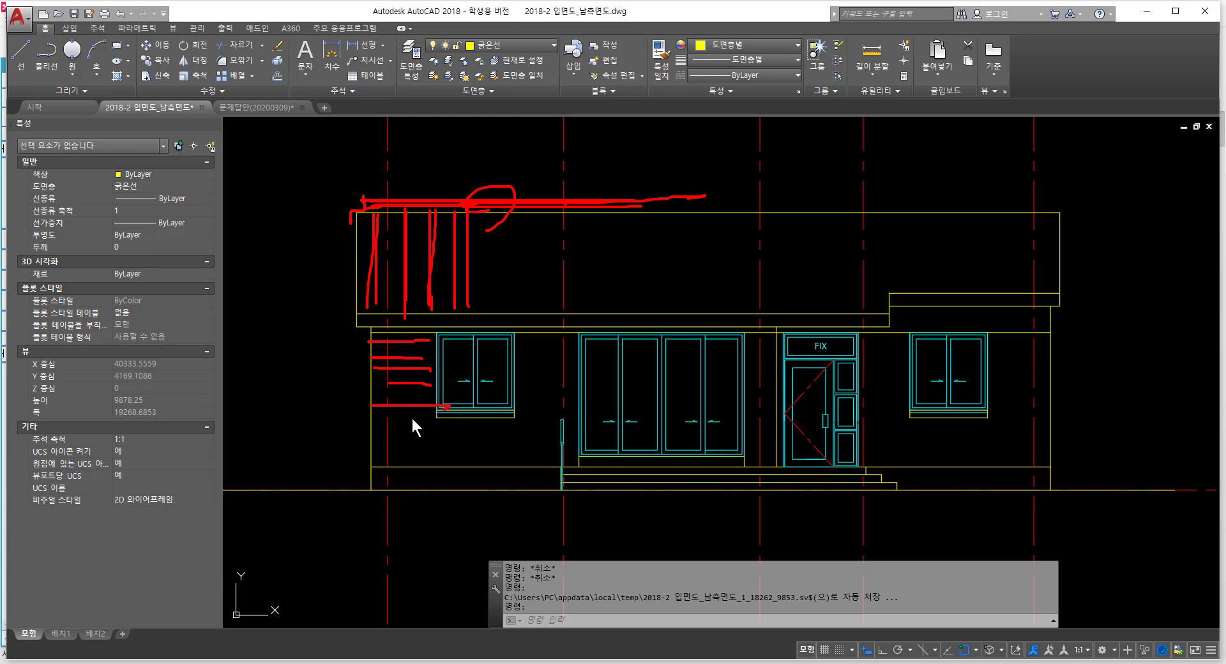
pyautogui.moveTo(374, 446); pyautogui.dragTo(486, 457)
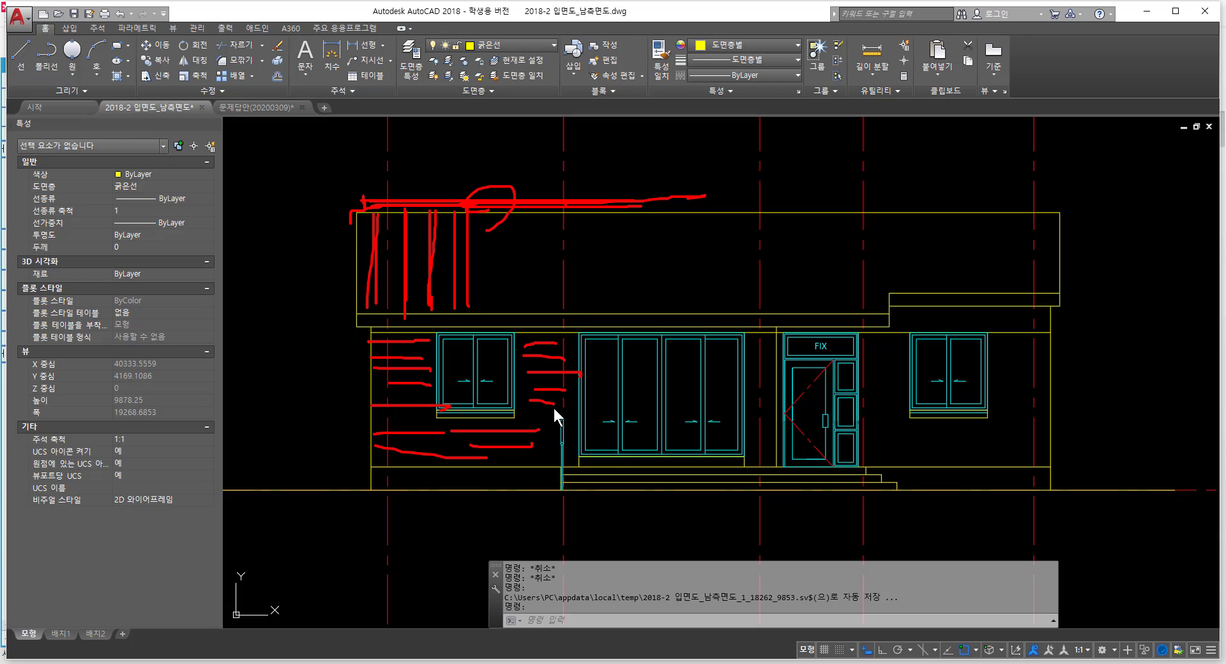
pyautogui.press('Escape')
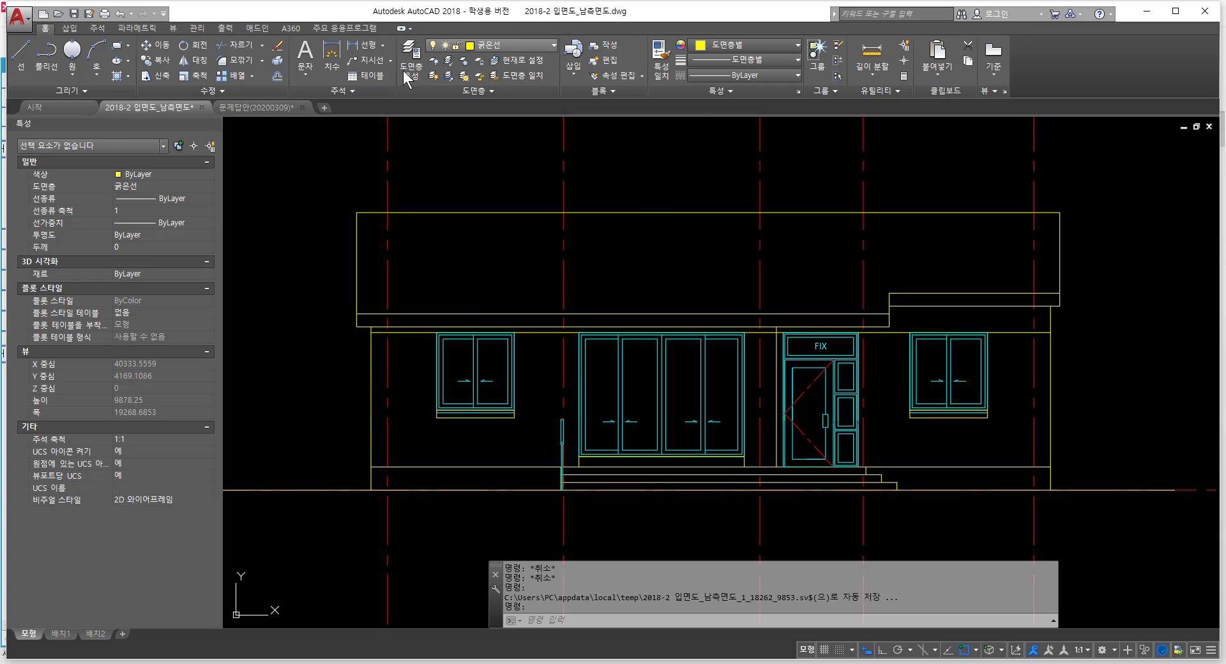
# Step: Make layer 0 current and turn off the center line layer 중심선
pyautogui.click(540, 42)
pyautogui.click(503, 61)
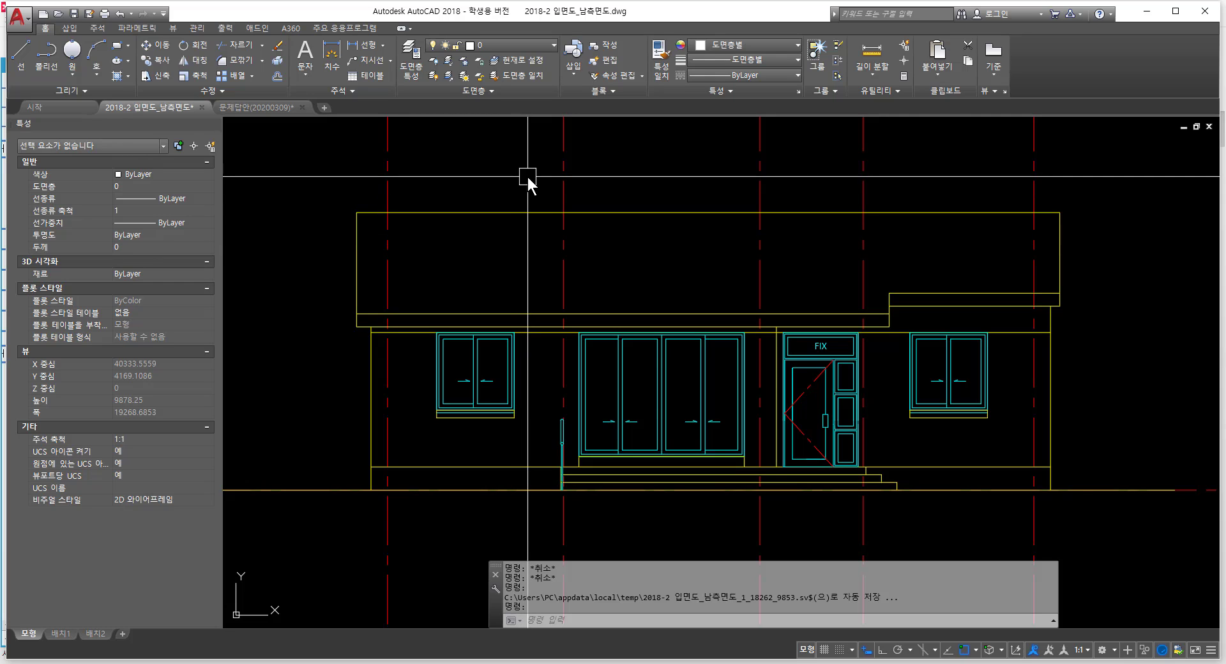
pyautogui.write('LAYof')
pyautogui.press('Return')
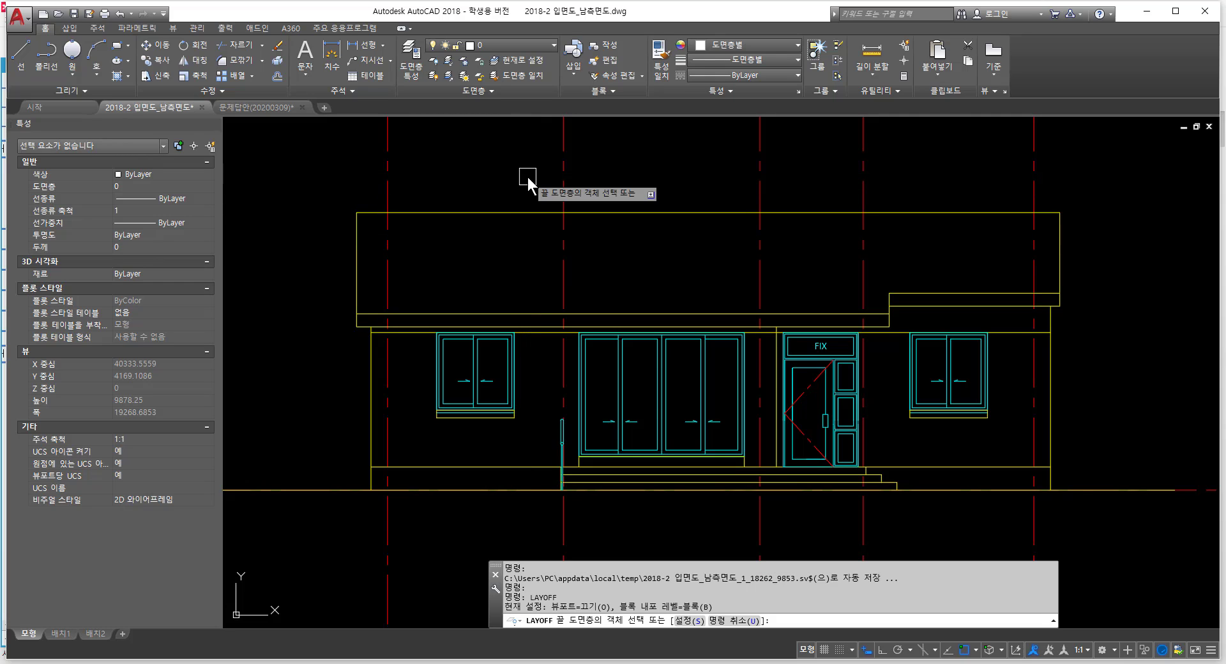
pyautogui.click(563, 171)
pyautogui.press('Return')
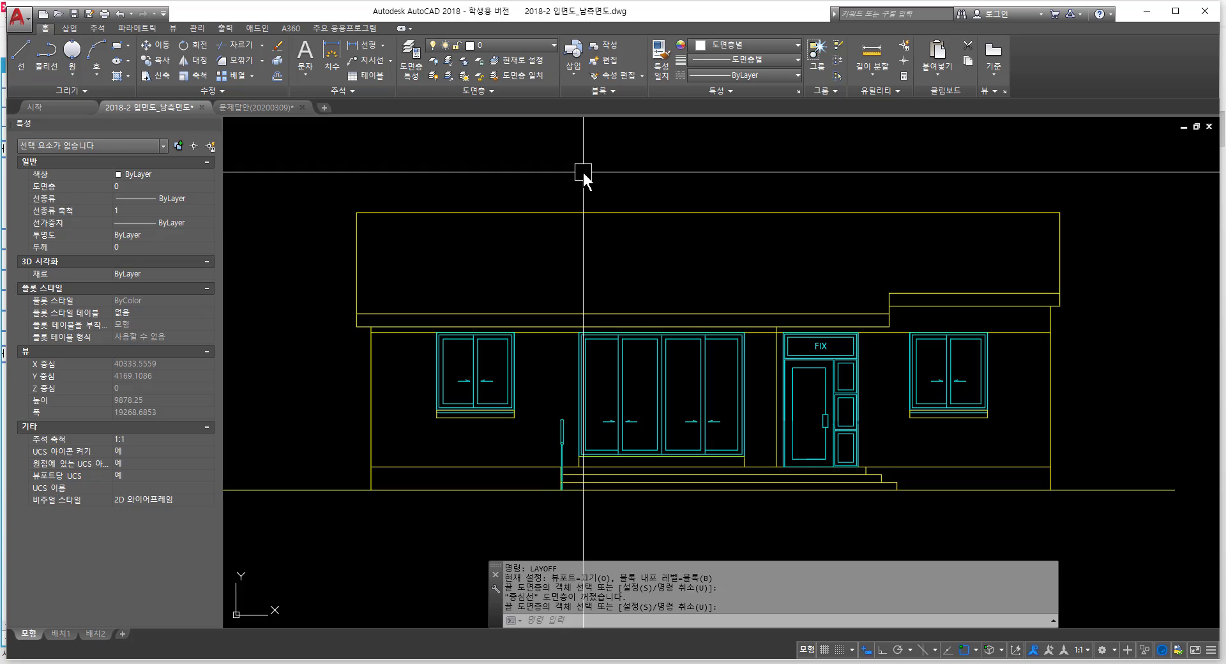
# Step: Make the elevation line layer 입면선 the current layer
pyautogui.click(510, 44)
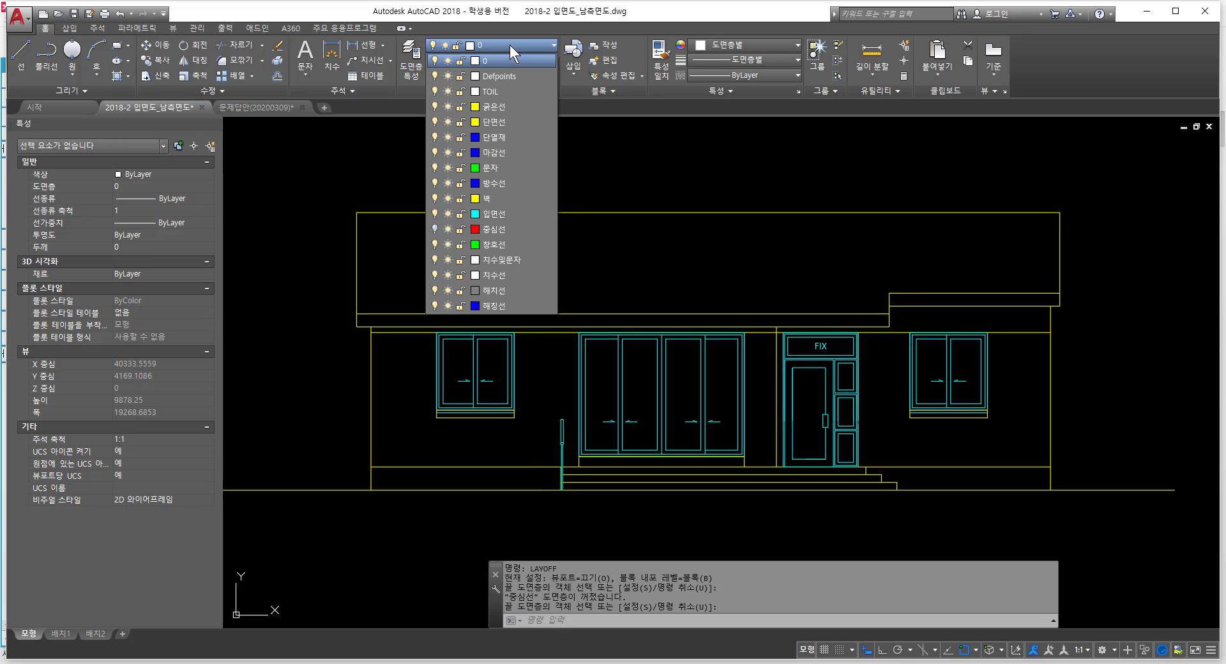
pyautogui.click(507, 289)
pyautogui.click(550, 45)
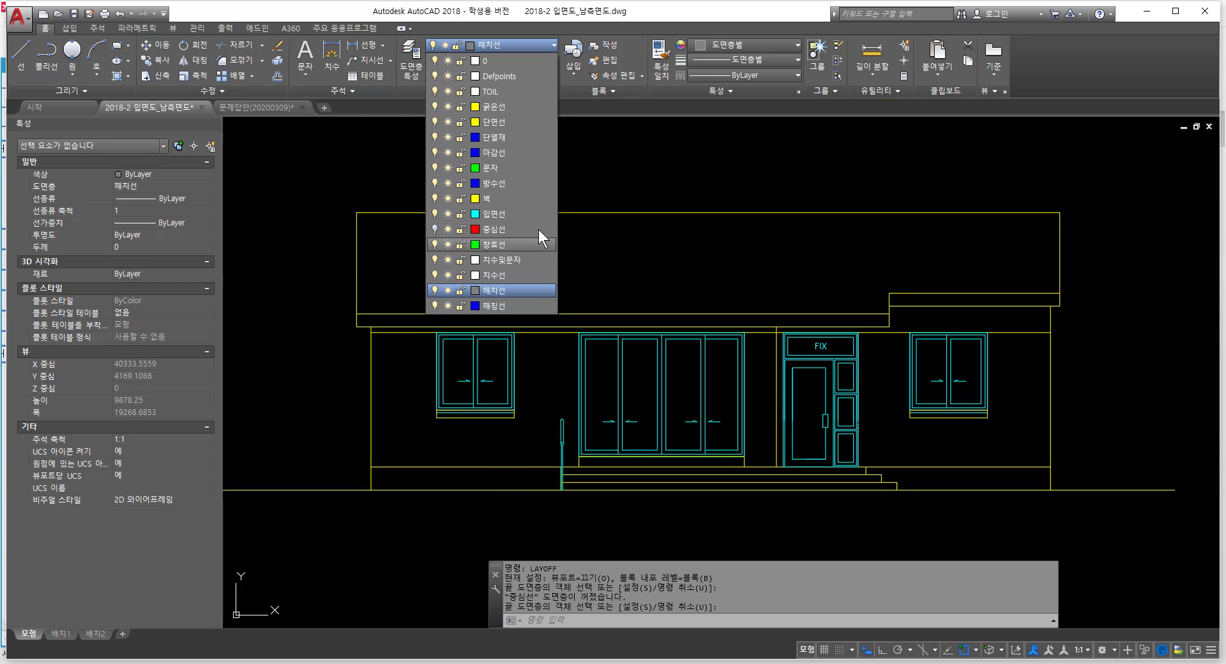
pyautogui.click(518, 213)
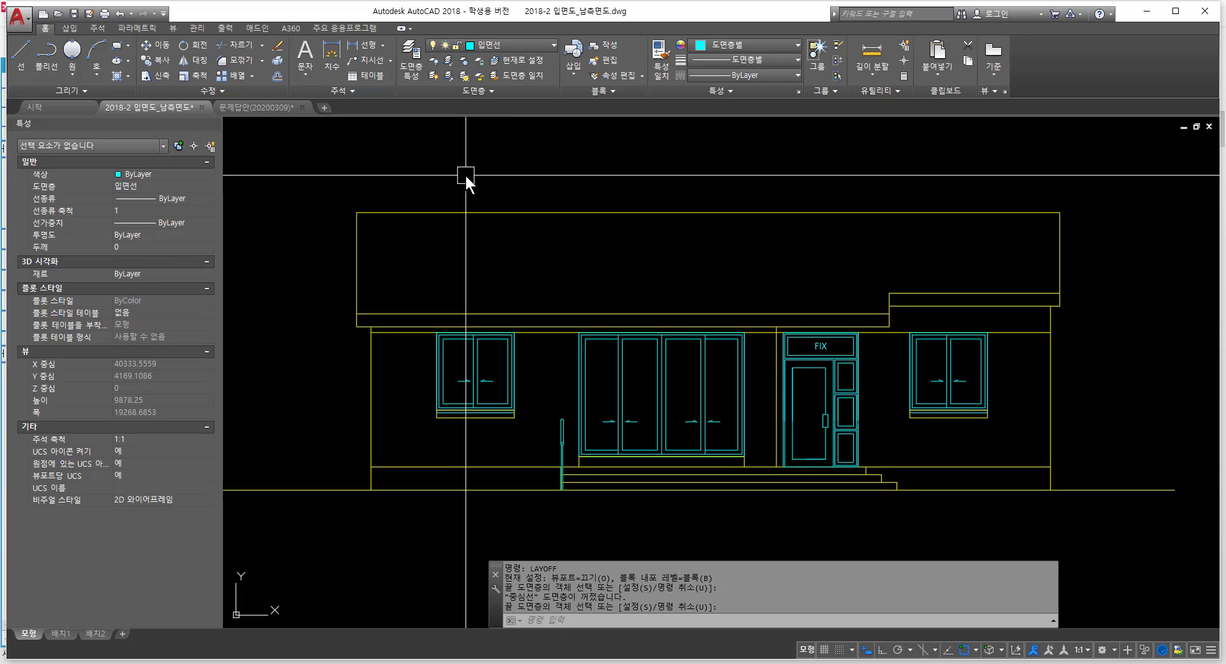
# Step: Set up a hatch with the AR-SAND pattern, angle 0 and scale 5
pyautogui.write('h')
pyautogui.press('Return')
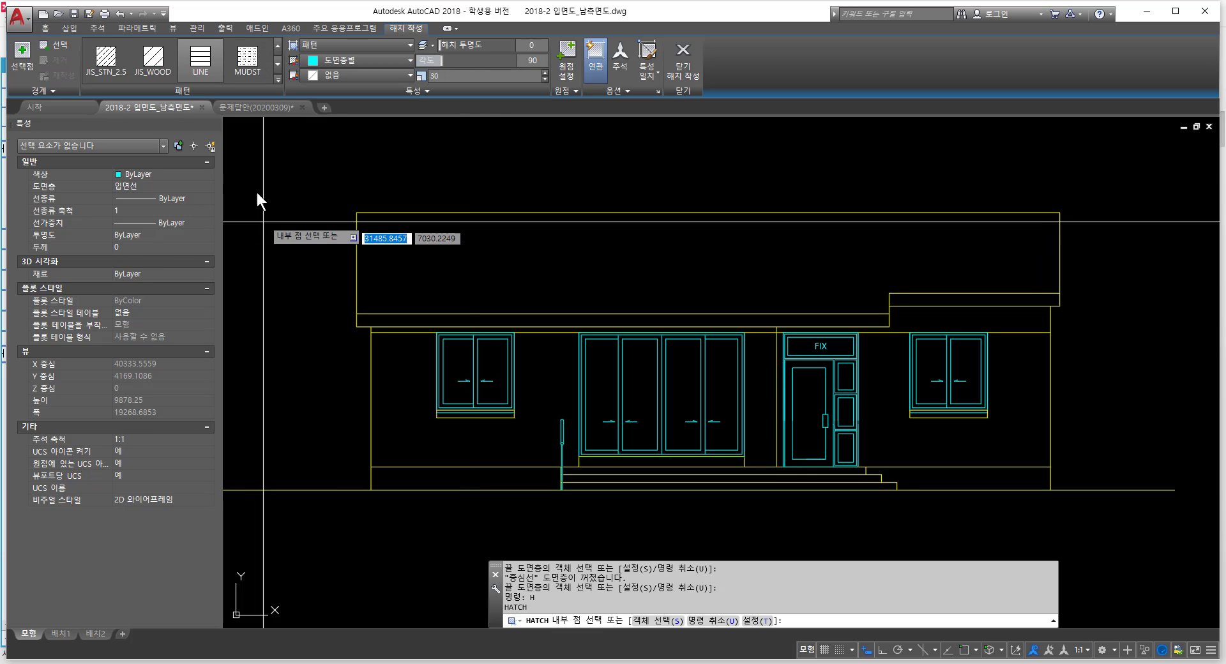
pyautogui.click(278, 76)
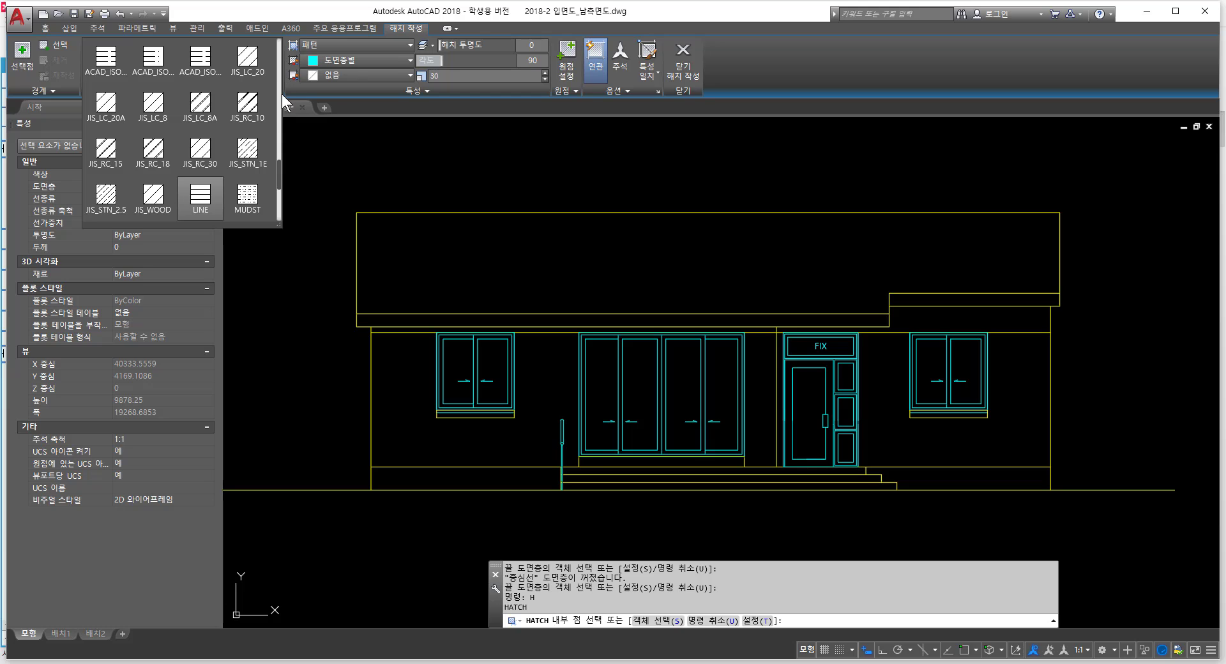
pyautogui.moveTo(277, 171)
pyautogui.mouseDown()
pyautogui.moveTo(281, 202)
pyautogui.moveTo(274, 36)
pyautogui.moveTo(275, 77)
pyautogui.moveTo(275, 66)
pyautogui.mouseUp()
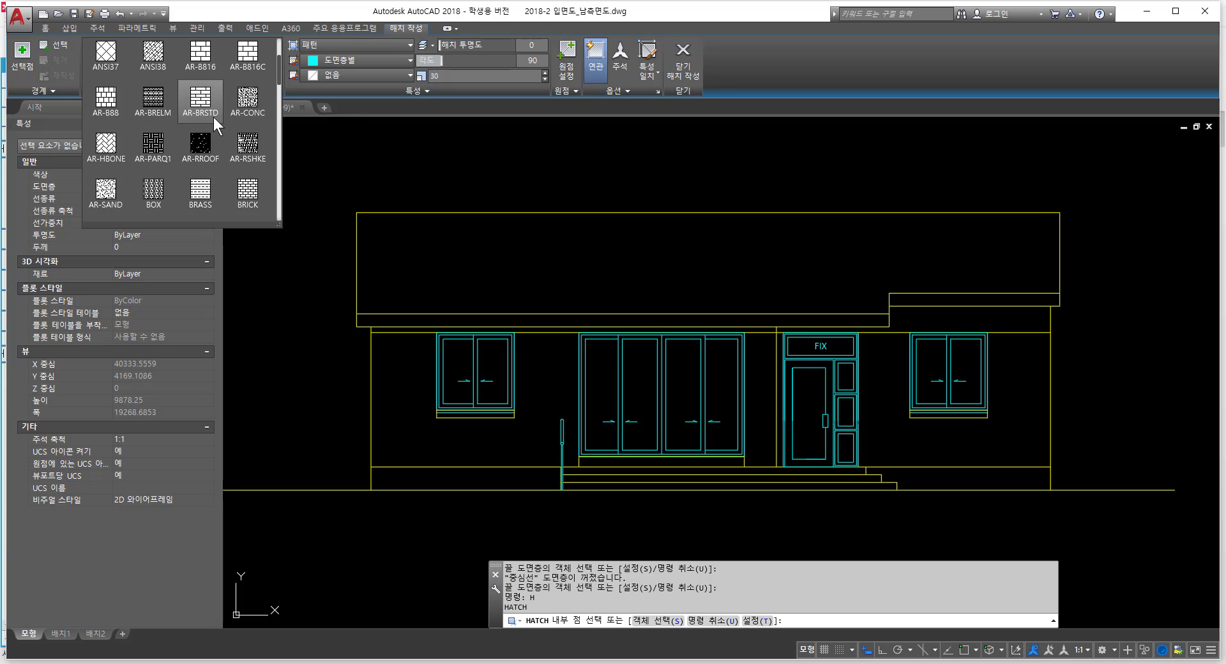
pyautogui.scroll(-1, 213, 118)
pyautogui.click(104, 145)
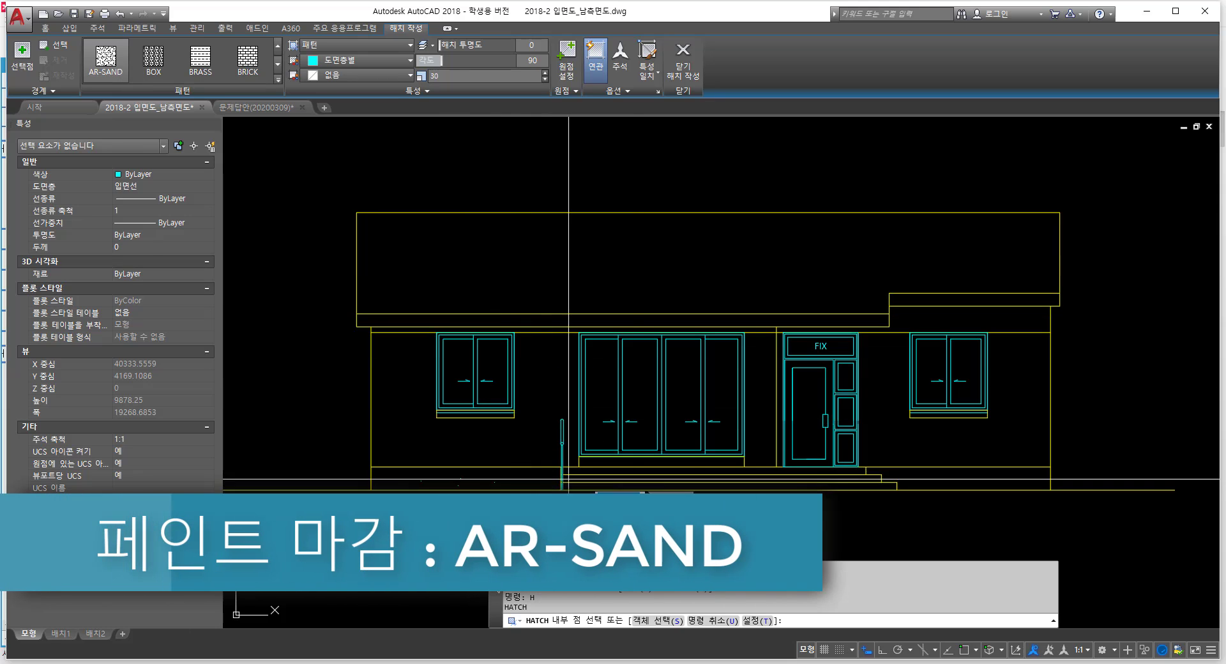
pyautogui.scroll(2, 447, 485)
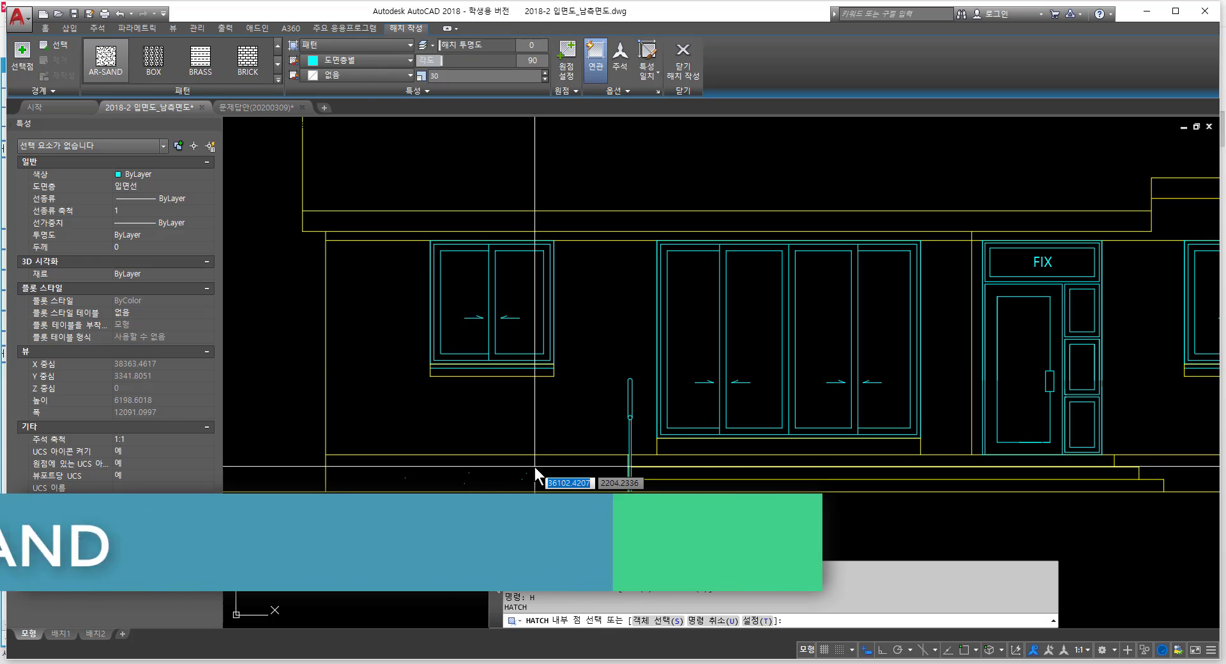
pyautogui.click(537, 63)
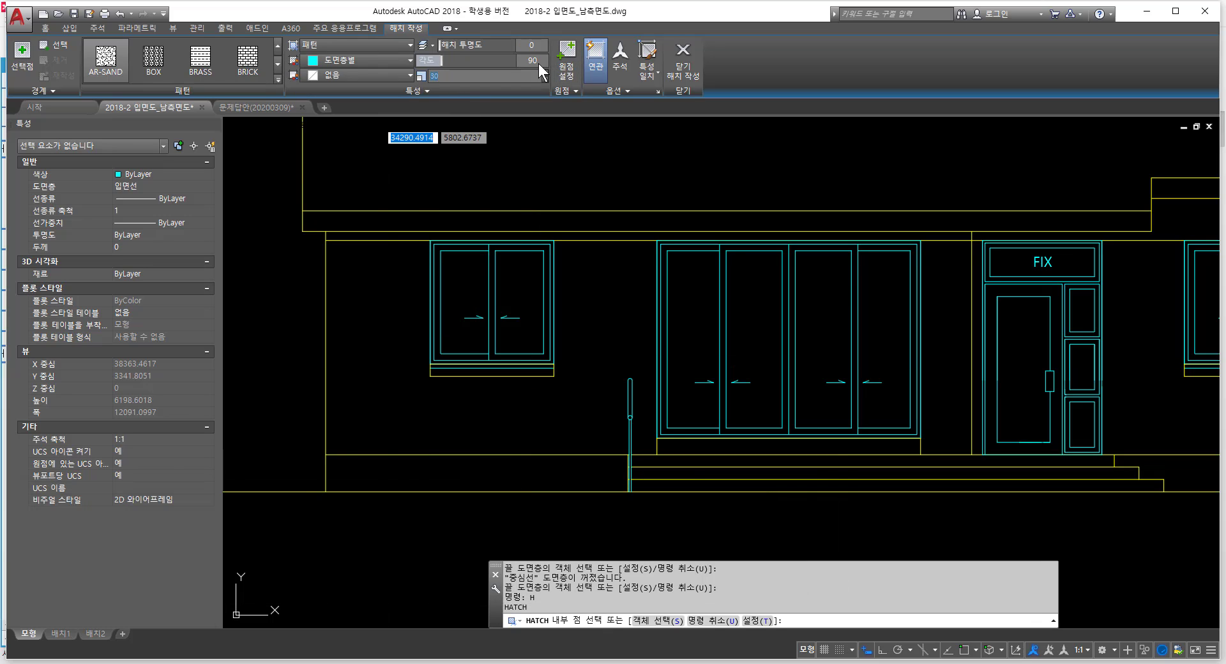
pyautogui.write('0')
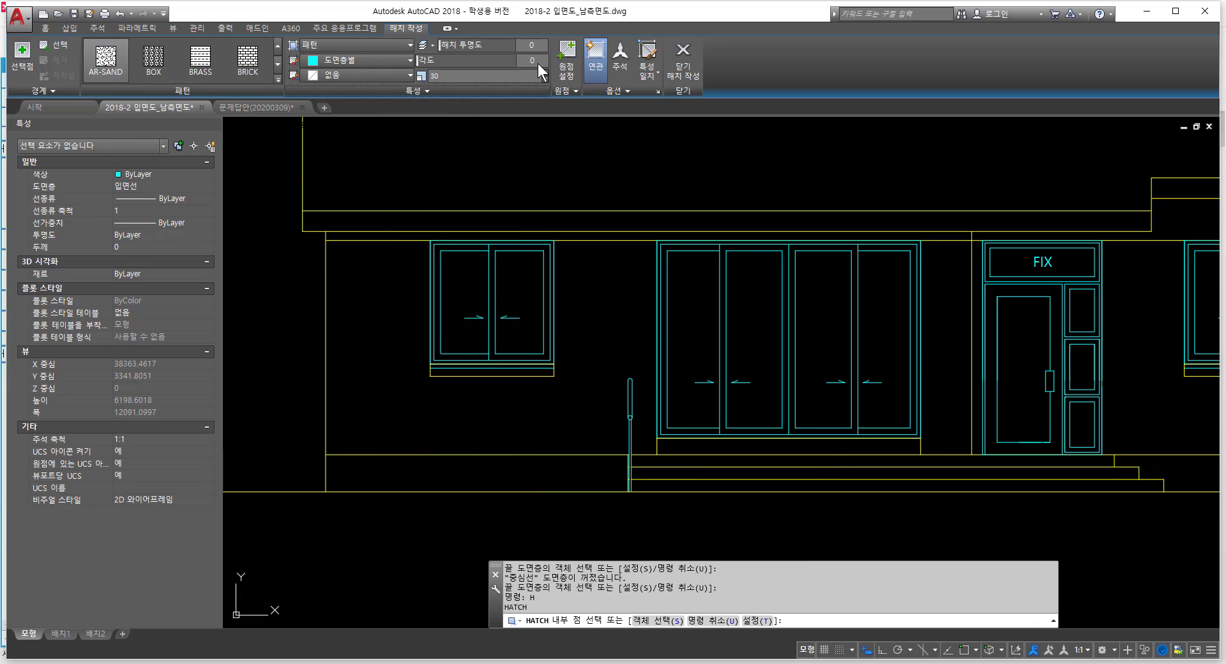
pyautogui.click(501, 76)
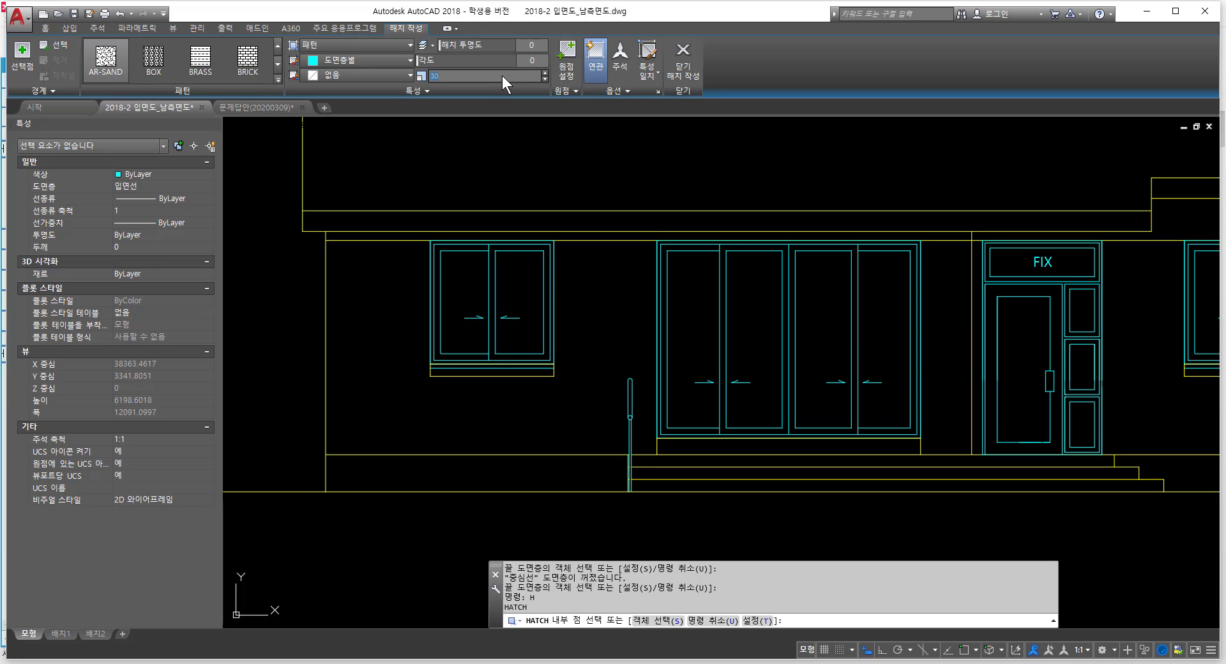
pyautogui.write('5')
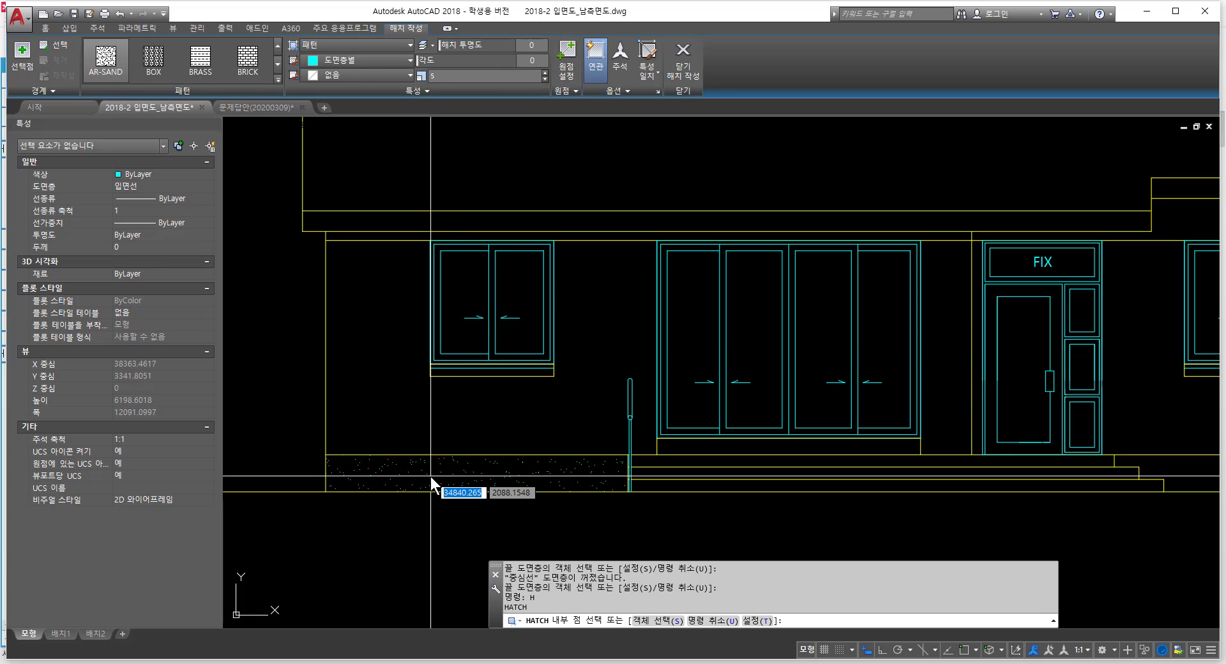
# Step: Hatch the base wall areas on both sides of the entrance steps and the strips directly below the roof with AR-SAND
pyautogui.click(494, 474)
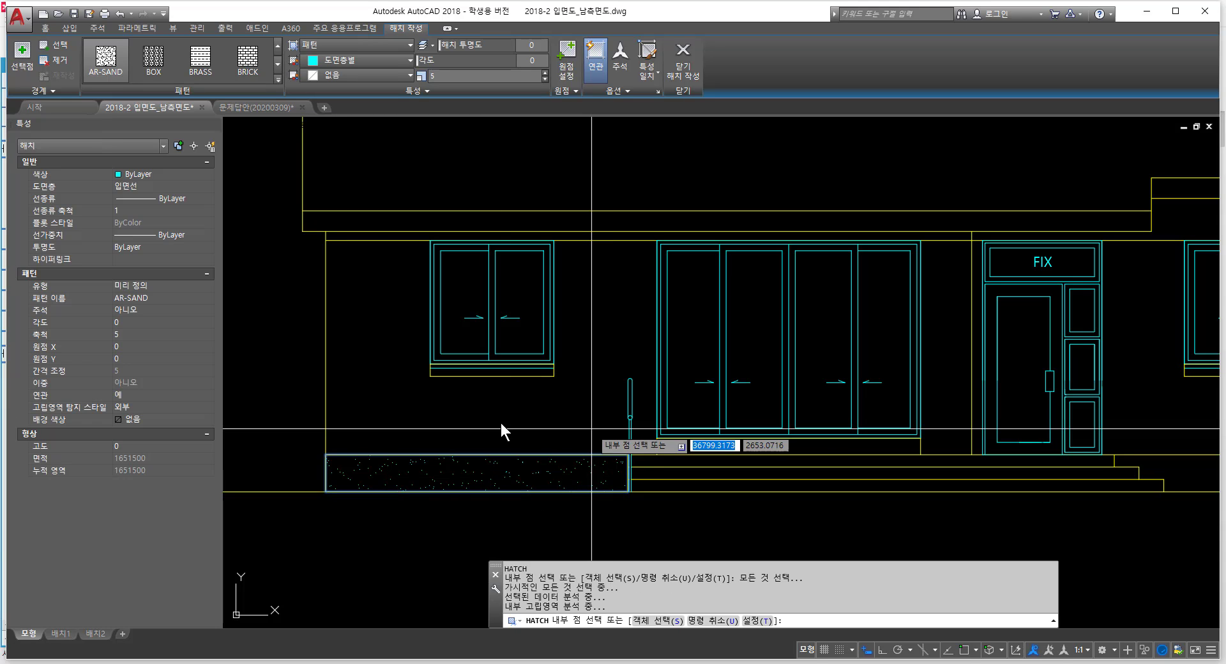
pyautogui.scroll(-3, 917, 365)
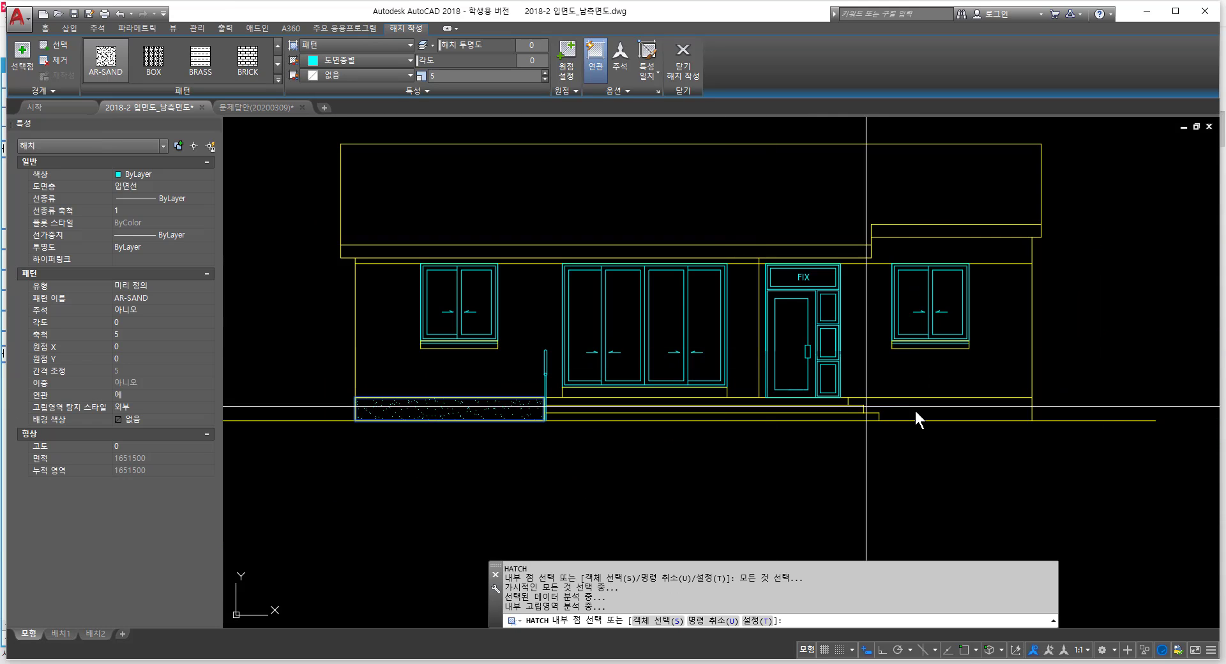
pyautogui.click(945, 405)
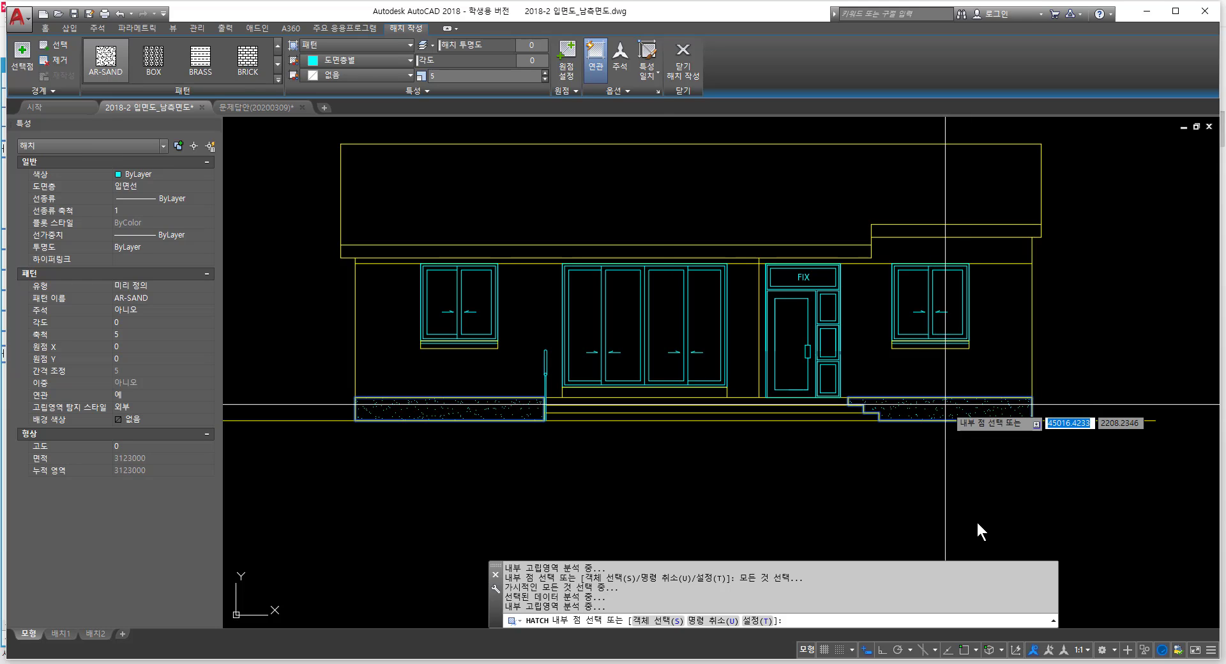
pyautogui.click(543, 261)
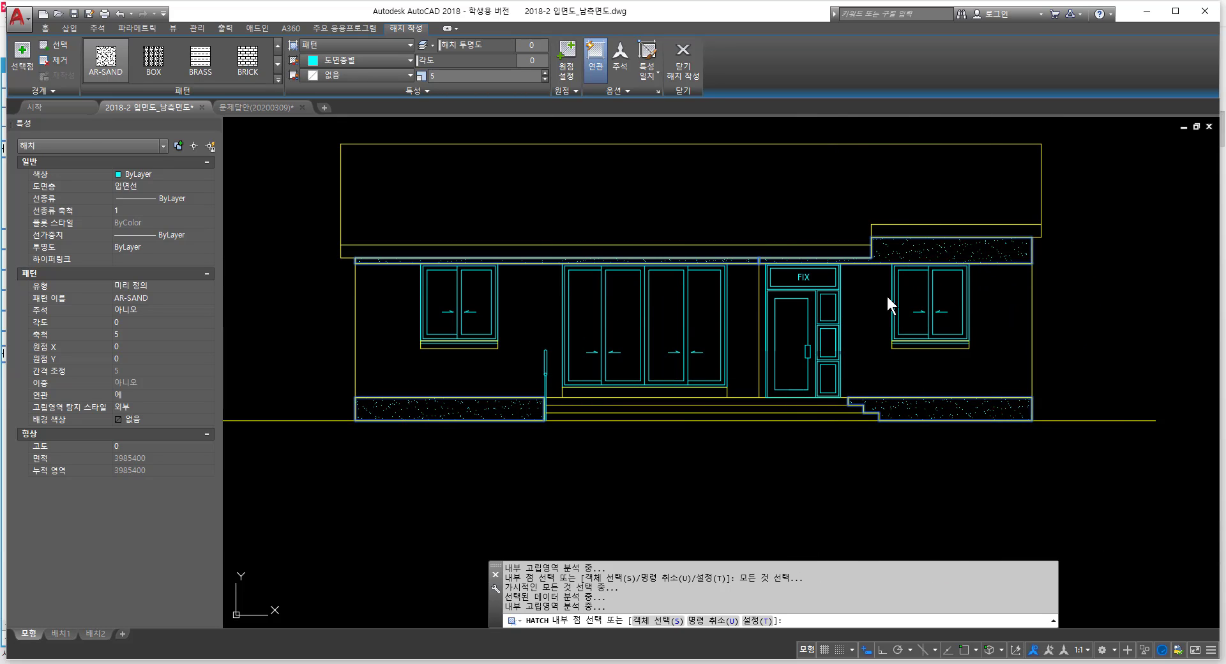
pyautogui.press('Return')
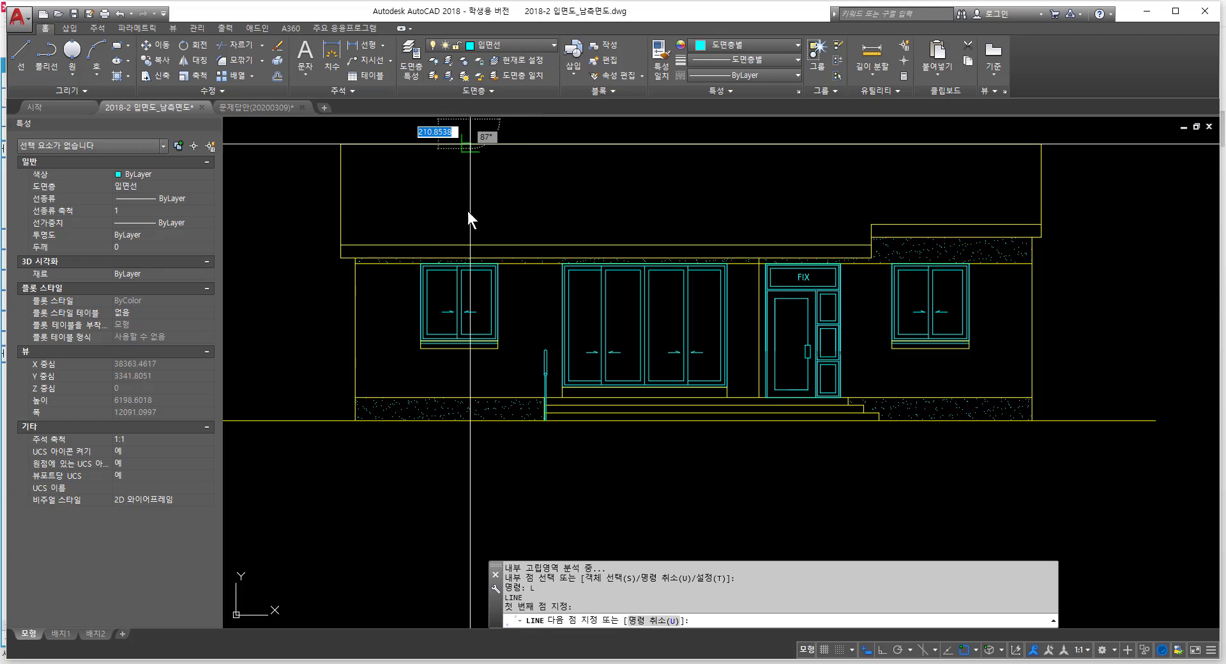
# Step: Draw a diagonal line across the left end of the roof and hatch the roof areas on both sides of it with AR-SAND
pyautogui.click(299, 419)
pyautogui.press('Return')
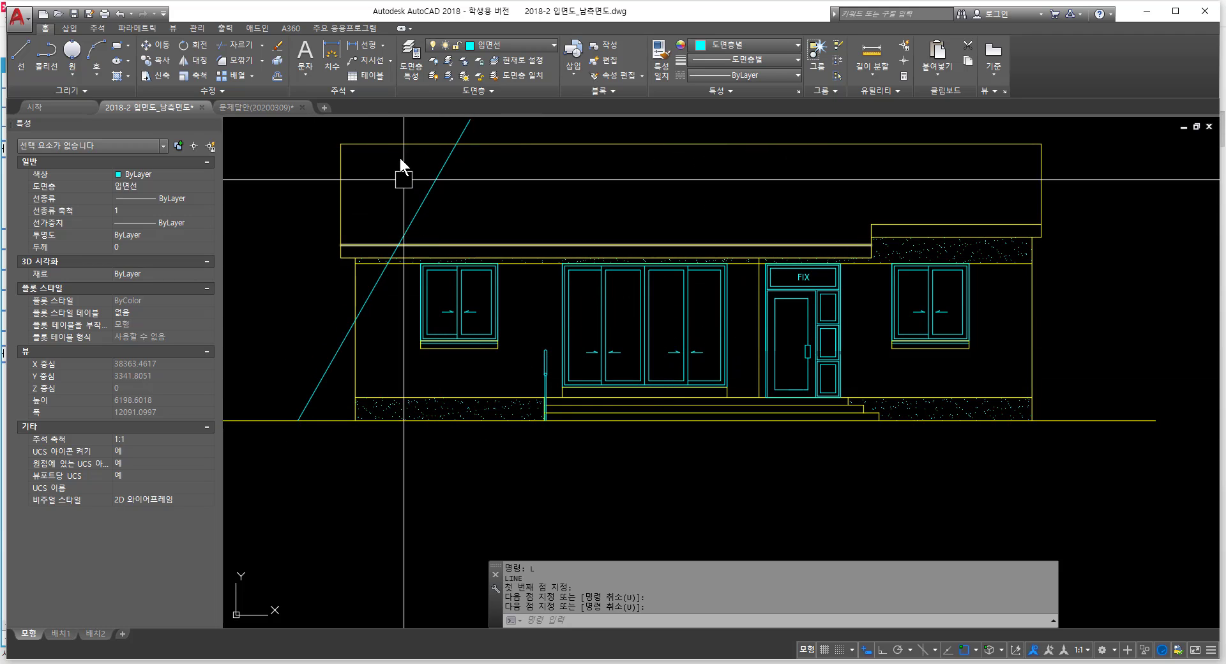
pyautogui.scroll(3, 390, 247)
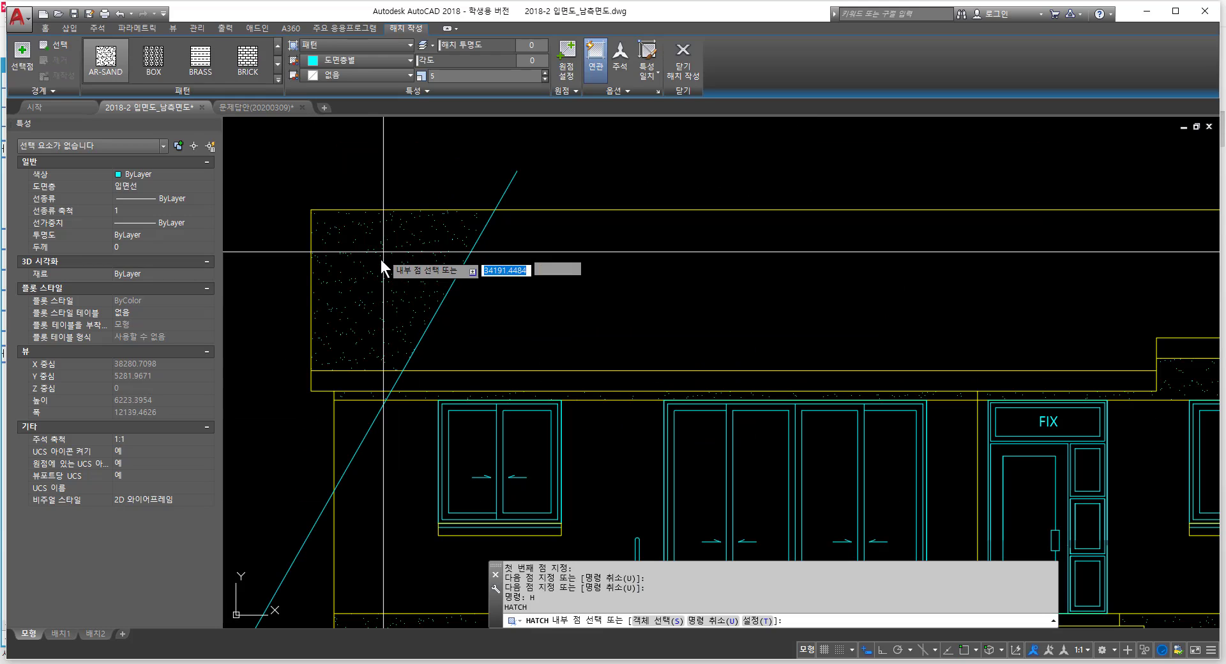
pyautogui.click(381, 261)
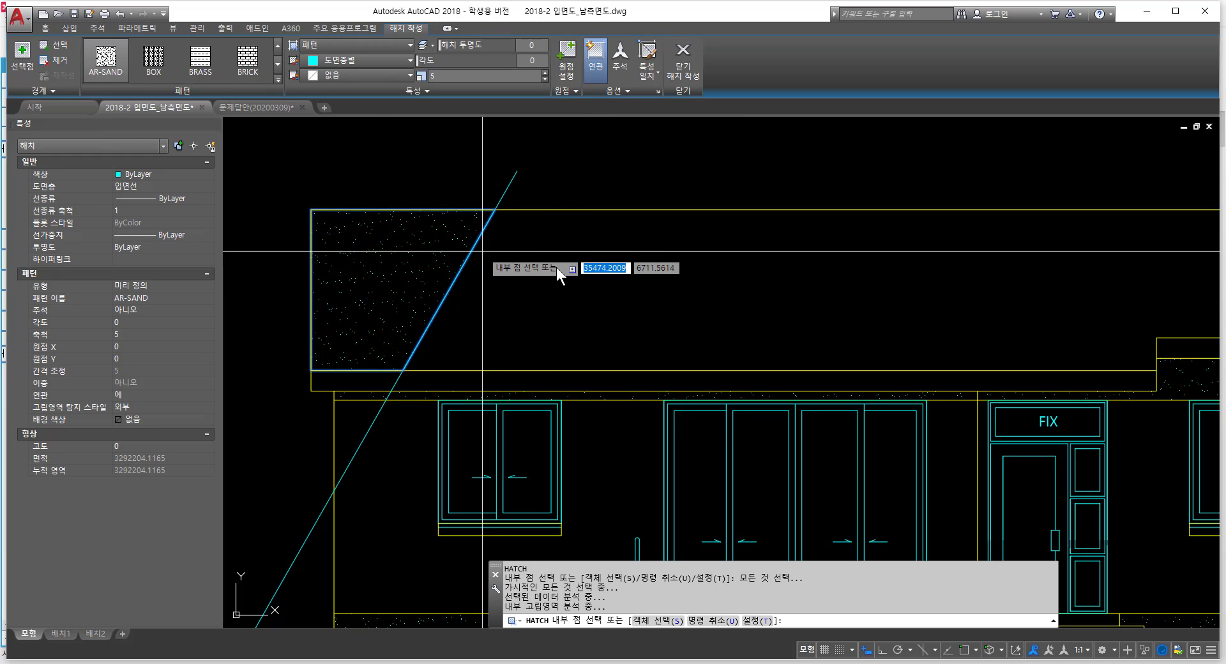
pyautogui.scroll(-2, 657, 281)
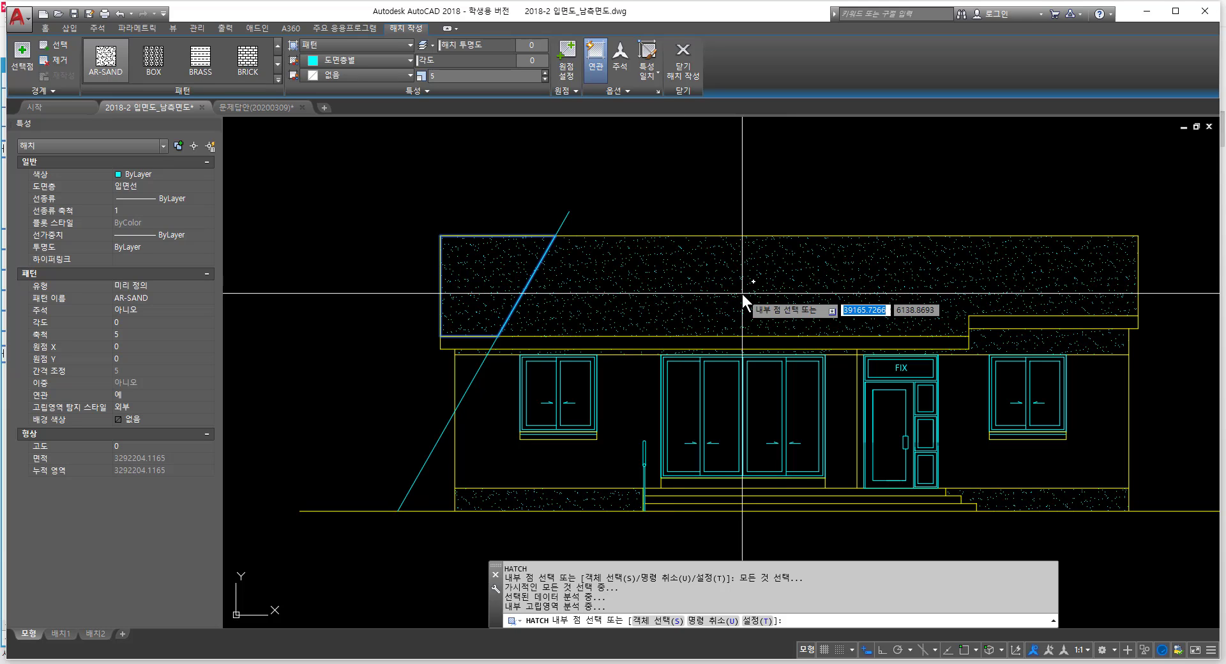
pyautogui.click(639, 297)
pyautogui.press('Return')
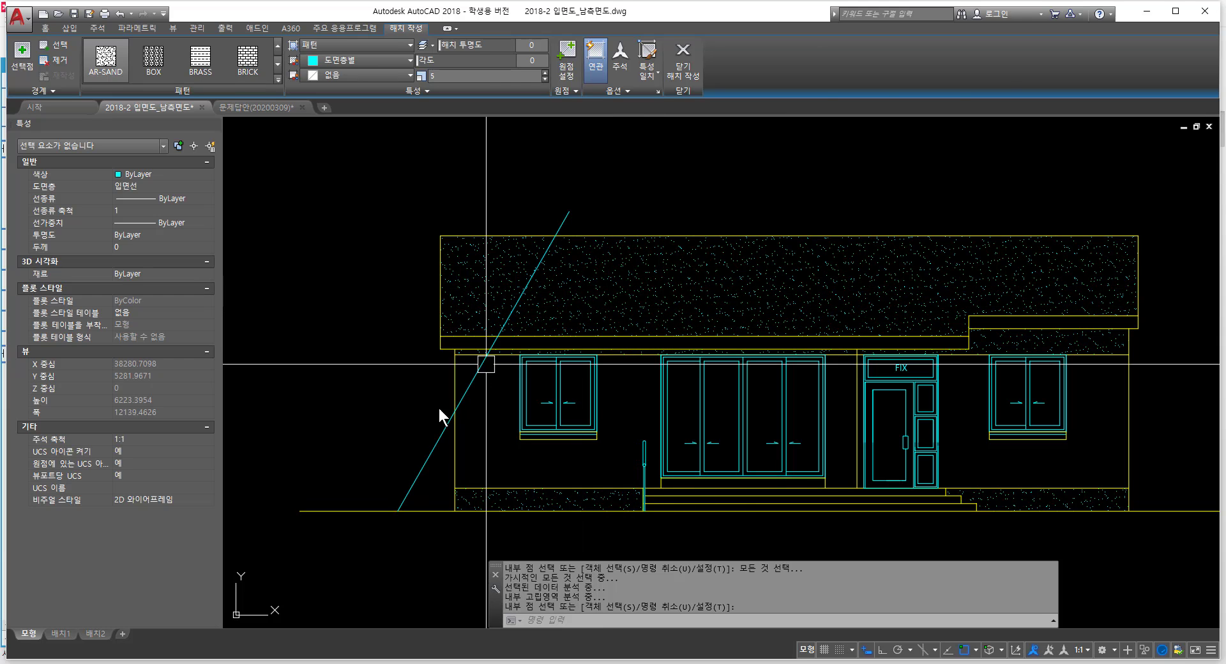
# Step: Erase the diagonal line and the AR-SAND hatch on the roof
pyautogui.click(423, 470)
pyautogui.write('e')
pyautogui.press('Return')
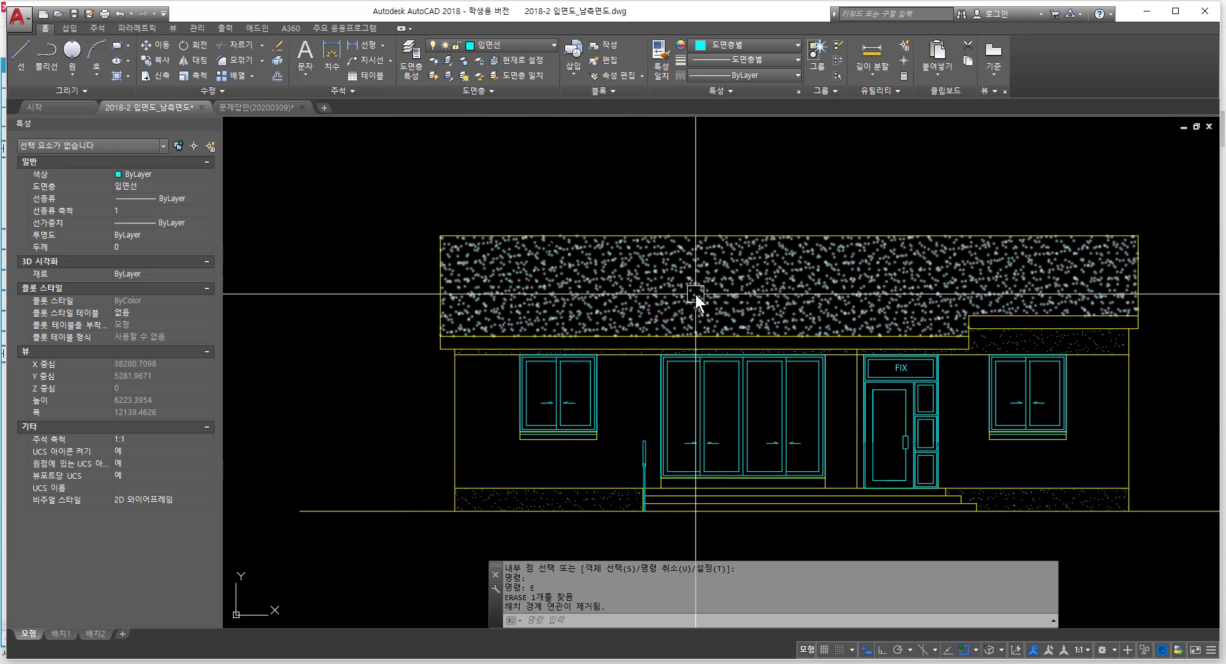
pyautogui.write('e')
pyautogui.press('Return')
pyautogui.click(668, 293)
pyautogui.press('Return')
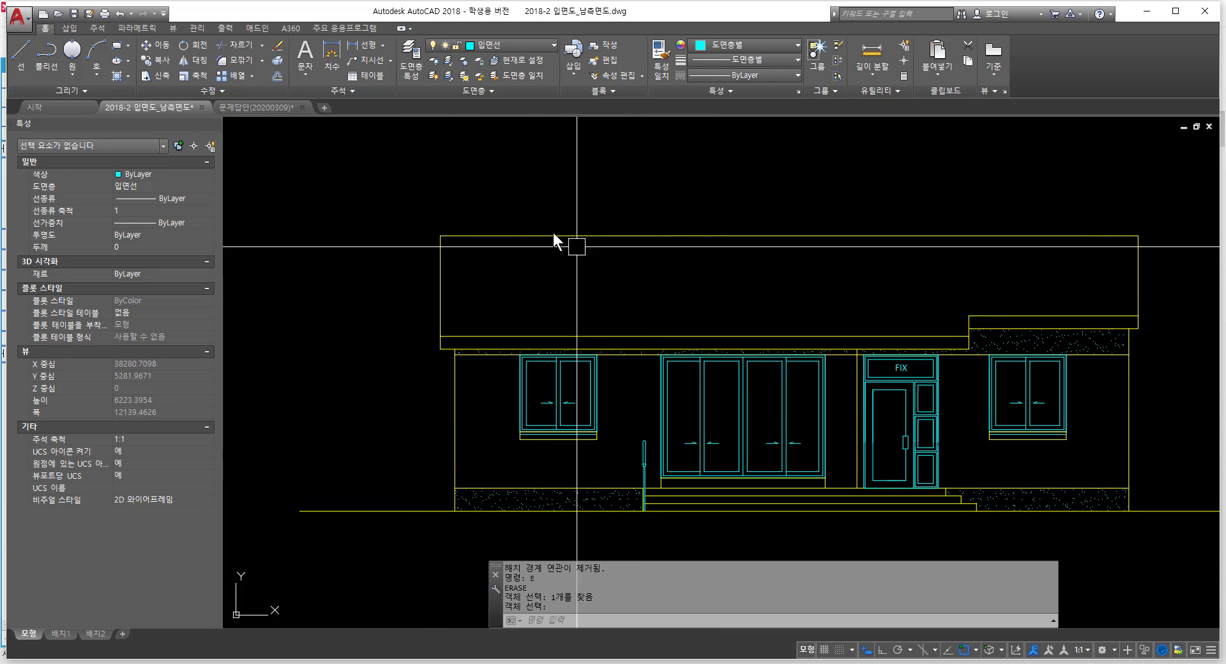
# Step: Make the hatch line layer 해치선 the current layer and start a new hatch
pyautogui.scroll(-4, 744, 277)
pyautogui.scroll(3, 687, 313)
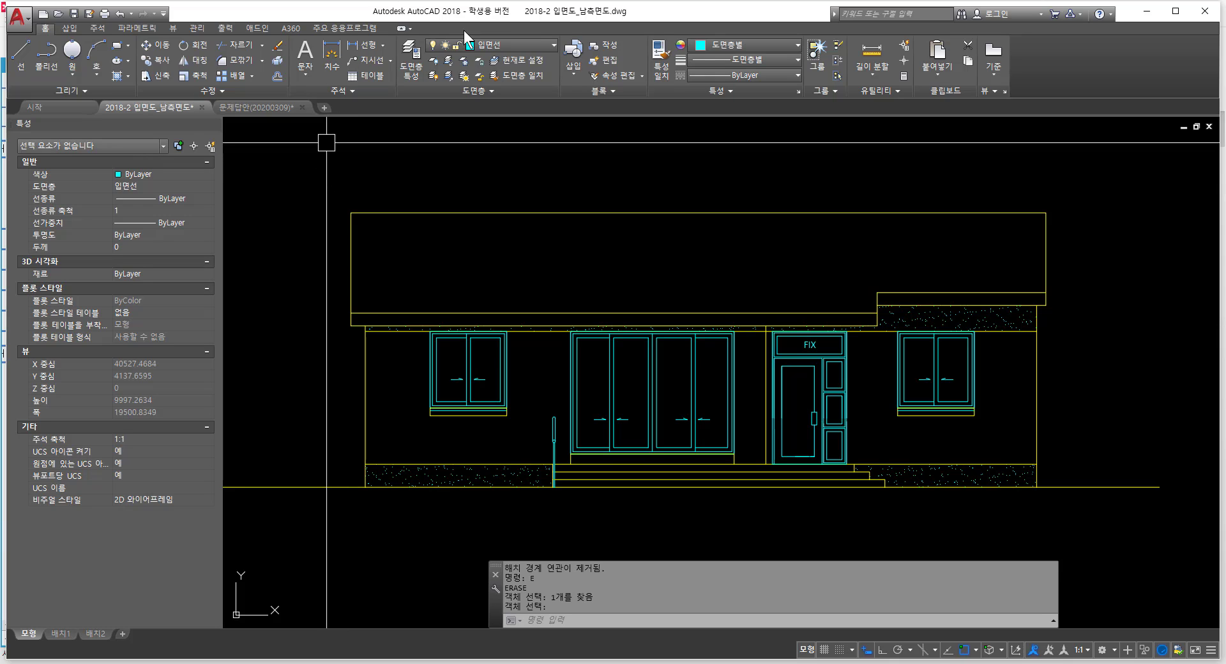
pyautogui.click(522, 49)
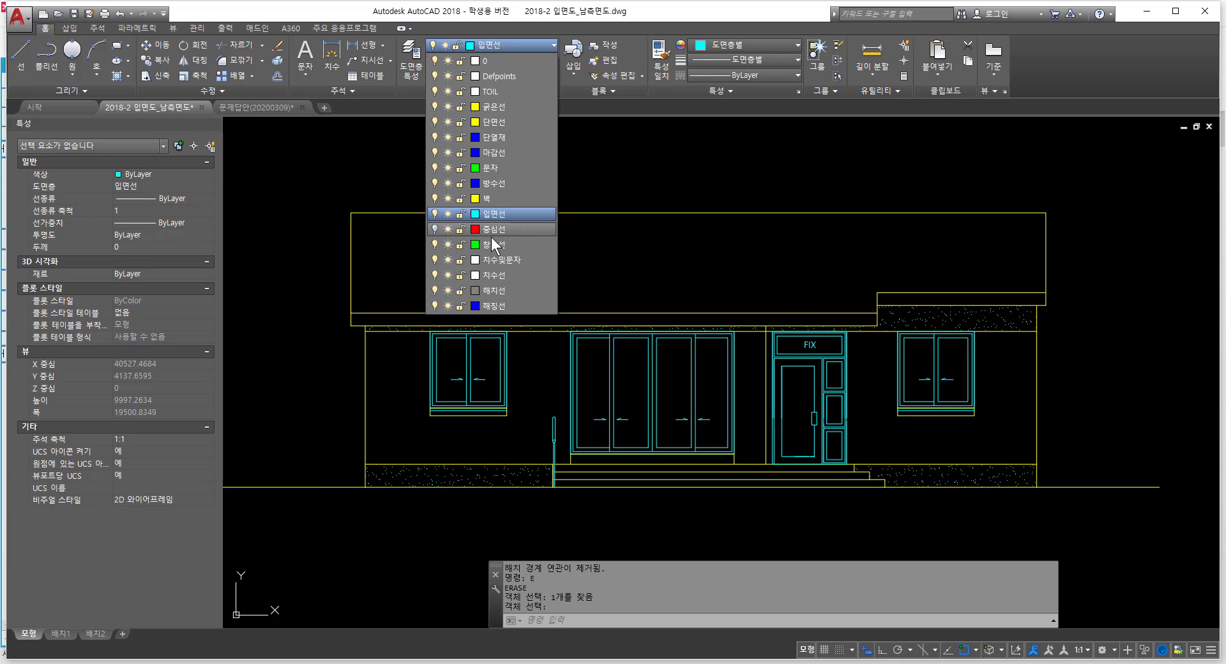
pyautogui.click(504, 290)
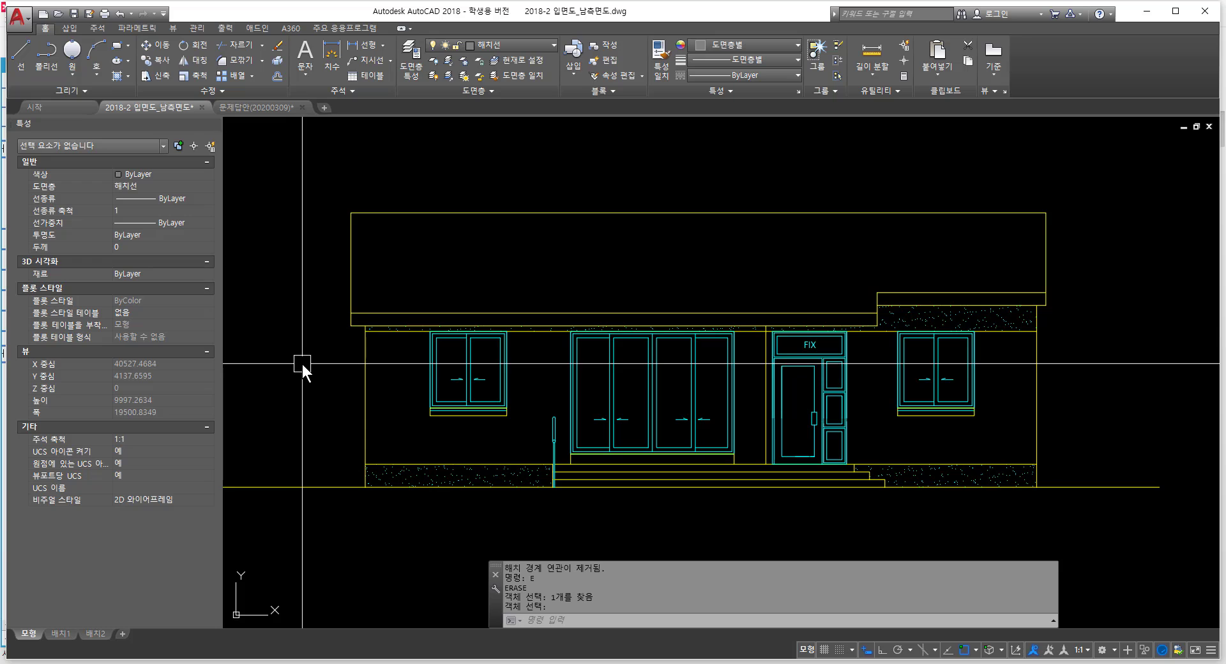
pyautogui.write('h')
pyautogui.press('Return')
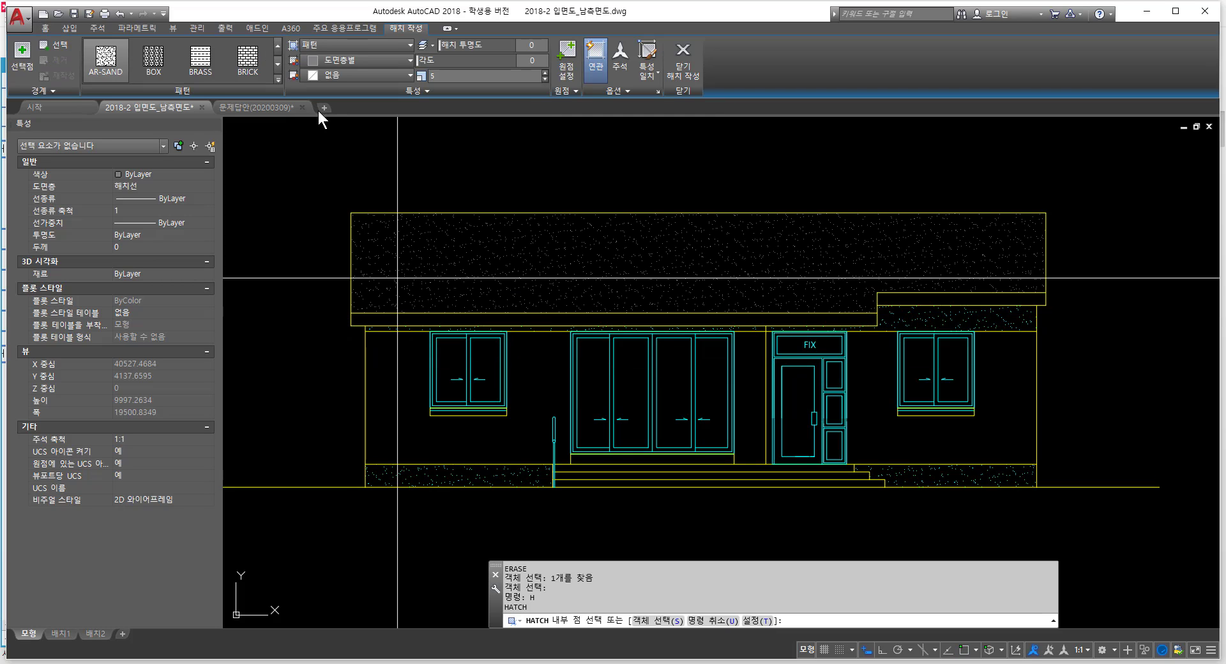
pyautogui.click(278, 80)
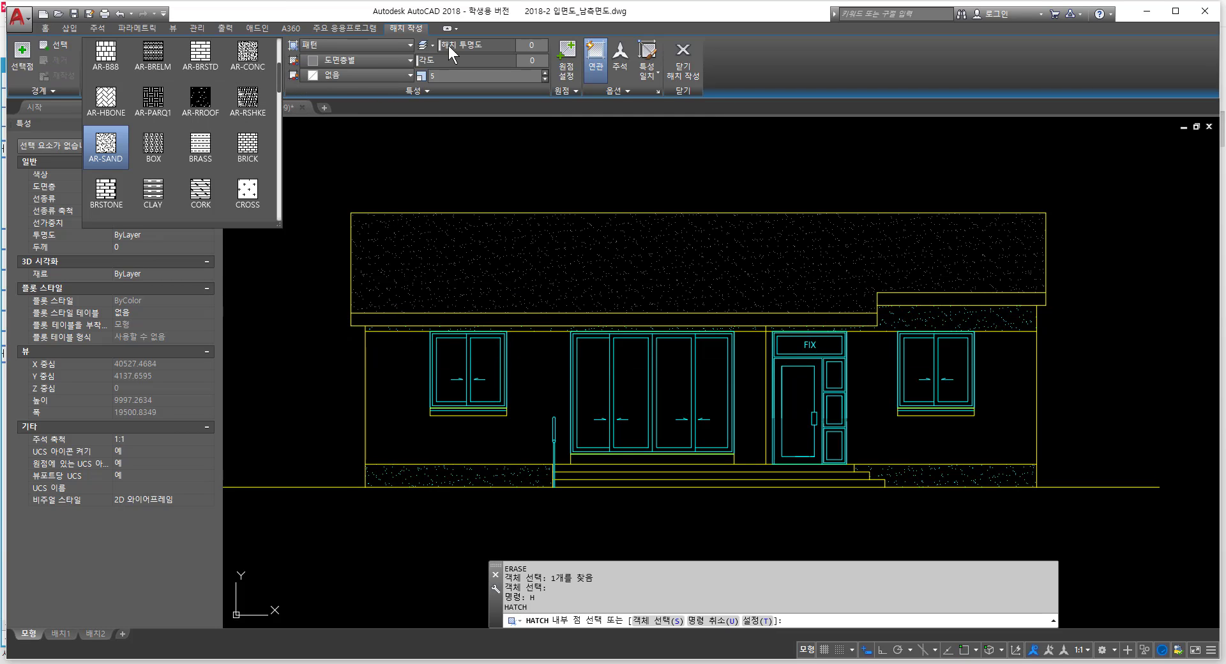
pyautogui.click(51, 29)
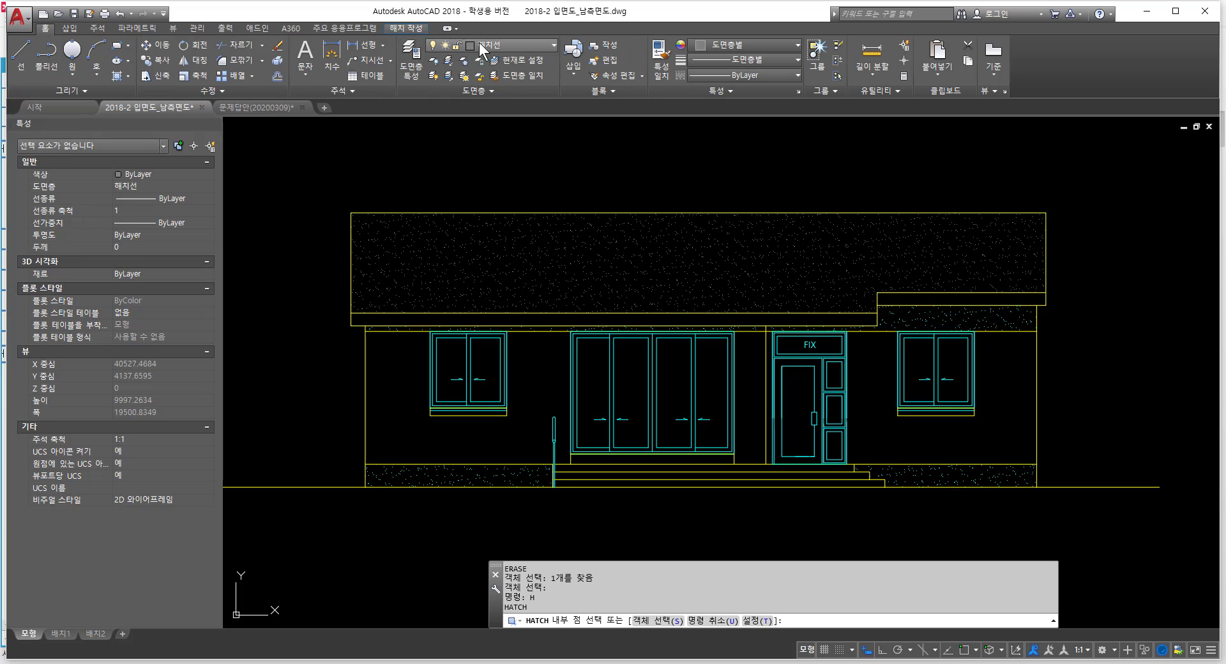
# Step: Make the finish line layer 마감선 the current layer and leave the pending hatch
pyautogui.click(479, 42)
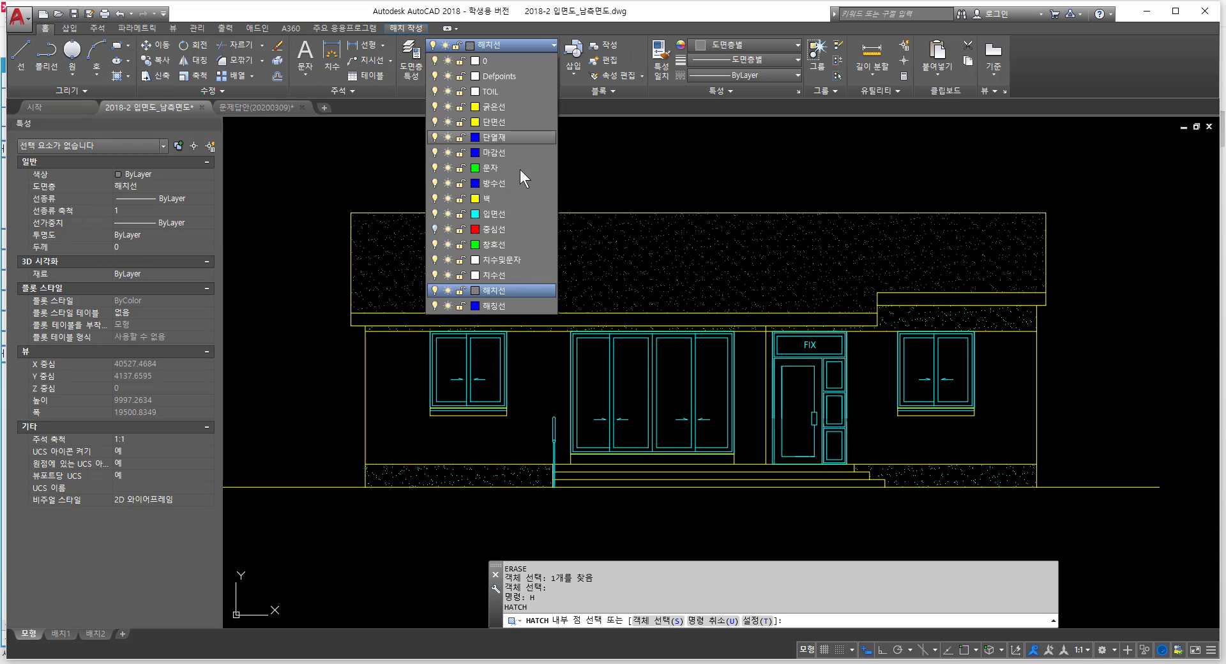
pyautogui.click(514, 150)
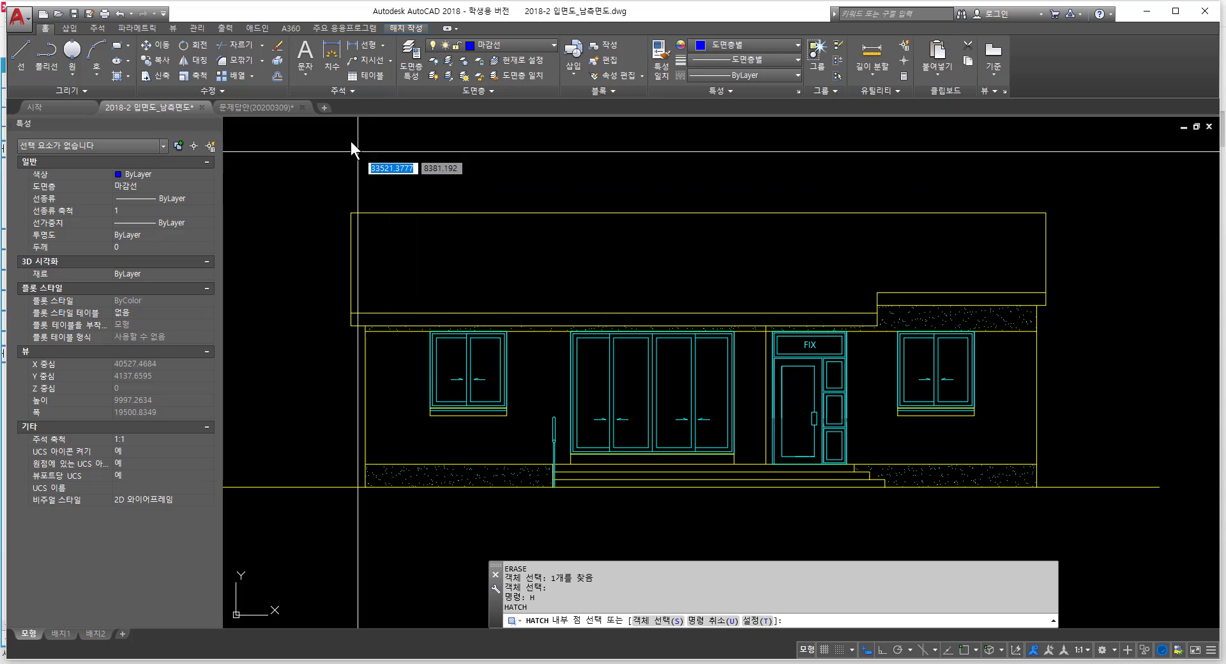
pyautogui.press('Escape')
pyautogui.press('Escape')
pyautogui.press('Escape')
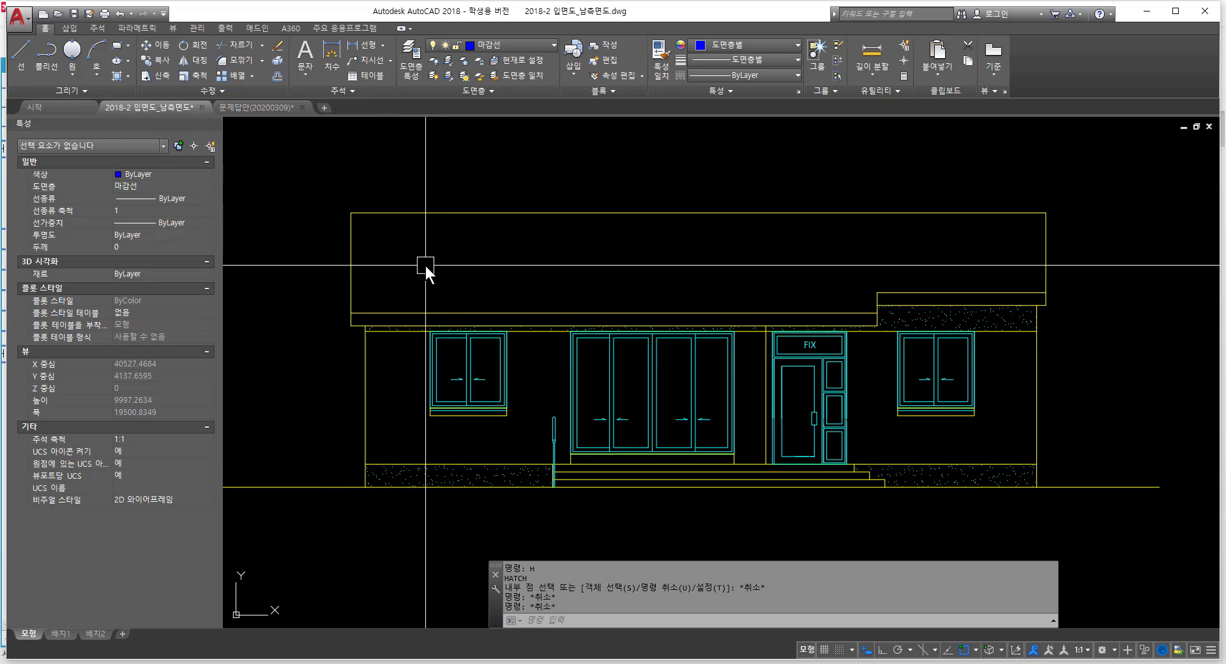
# Step: Set up a hatch with the brick pattern AR-BRSTD at scale 1
pyautogui.write('h')
pyautogui.press('Return')
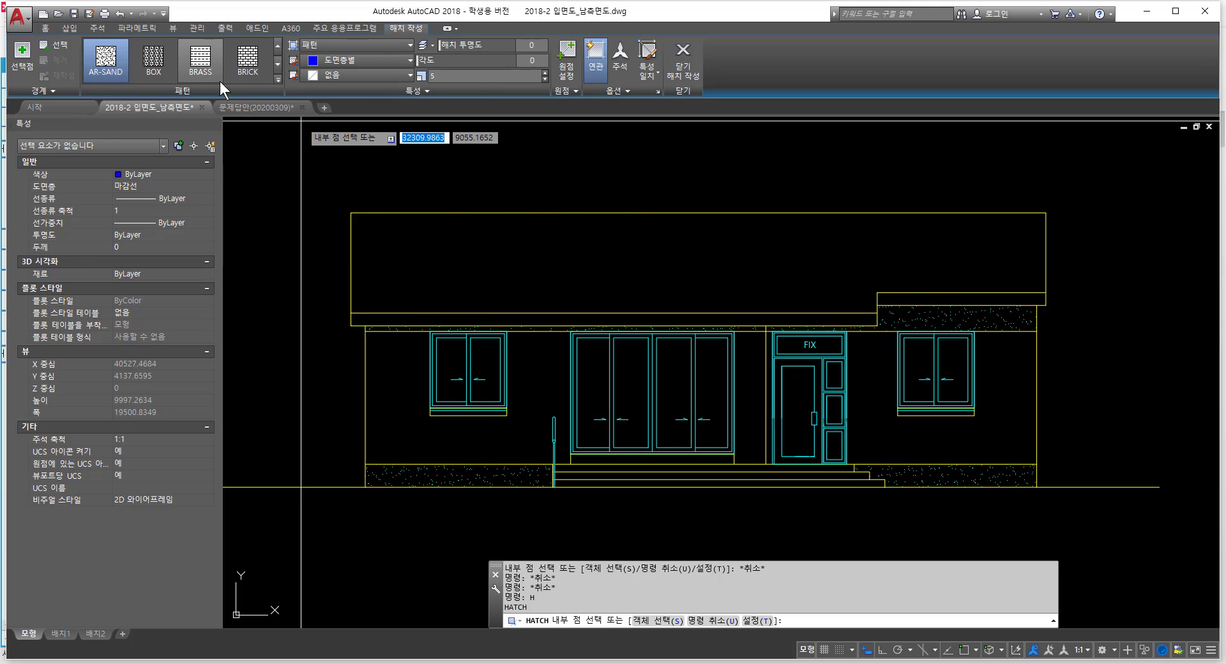
pyautogui.click(279, 79)
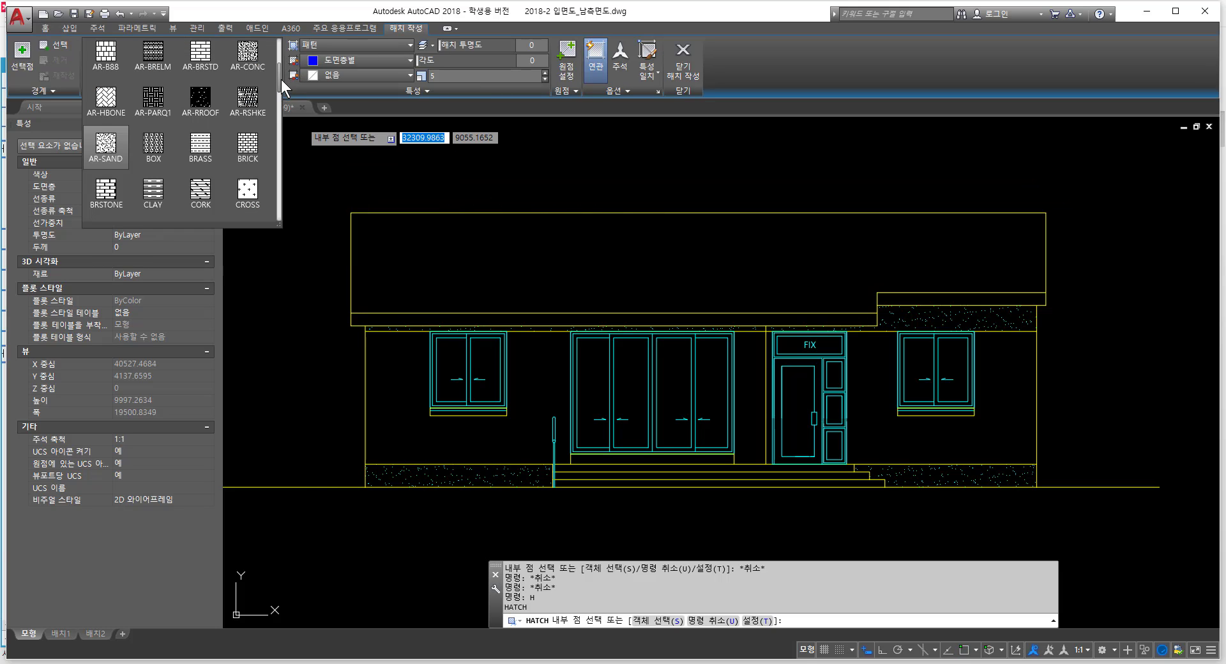
pyautogui.moveTo(281, 77)
pyautogui.mouseDown()
pyautogui.moveTo(273, 195)
pyautogui.moveTo(278, 78)
pyautogui.mouseUp()
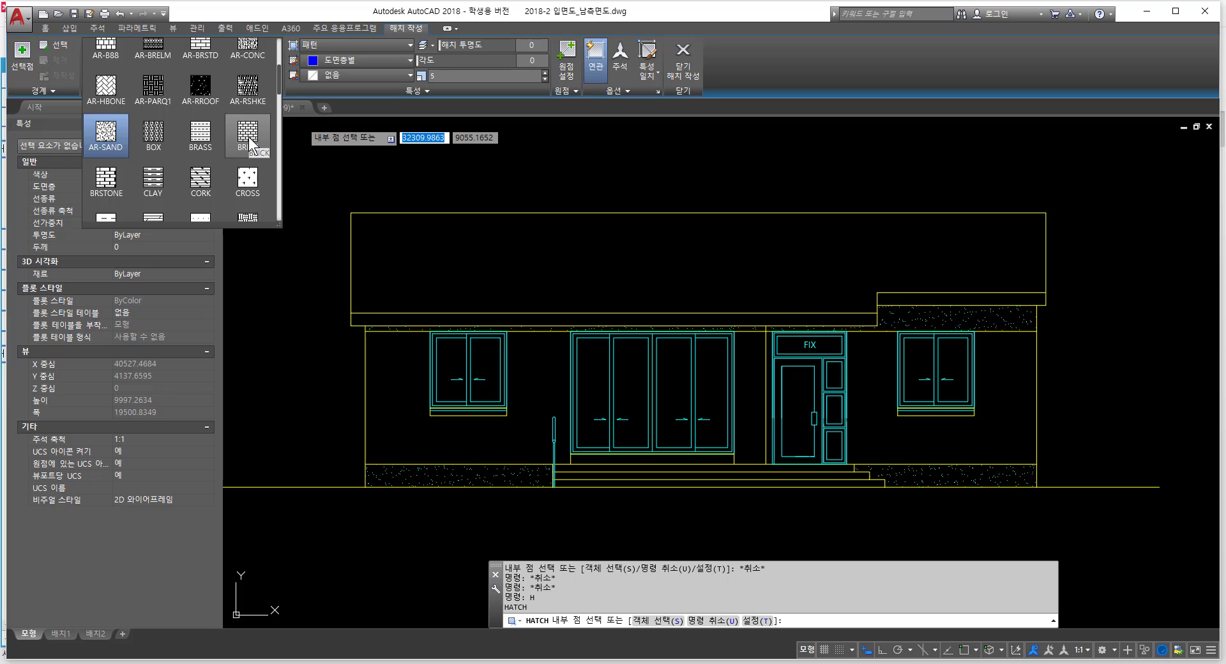
pyautogui.scroll(1, 246, 145)
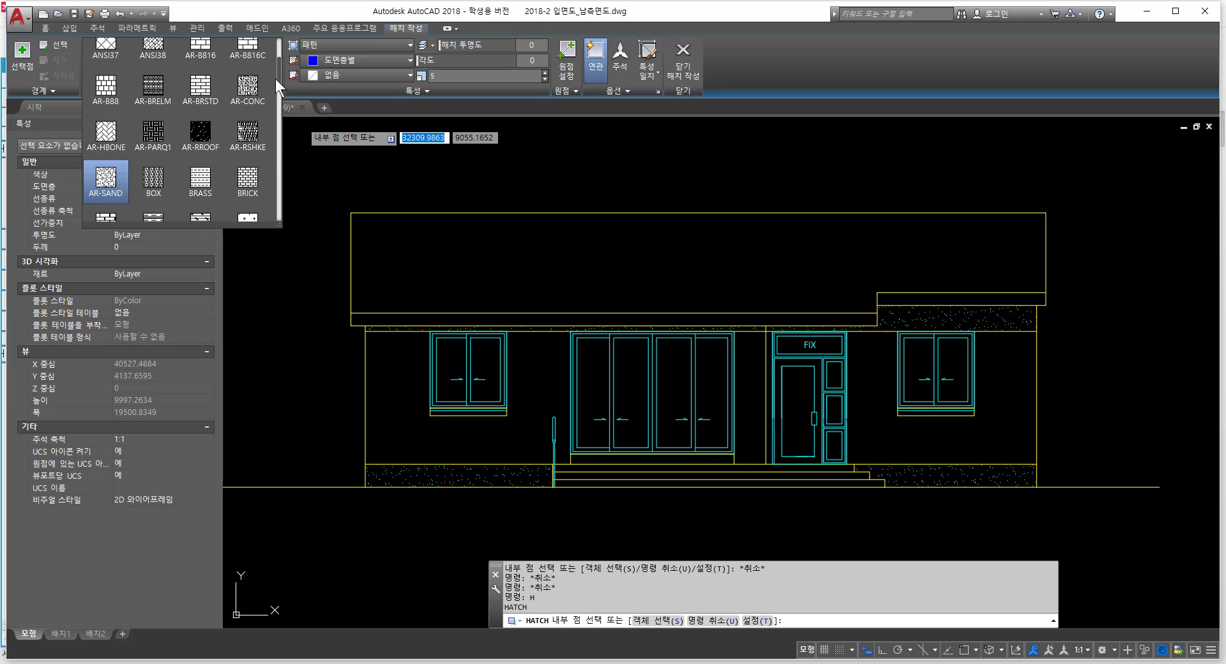
pyautogui.click(201, 91)
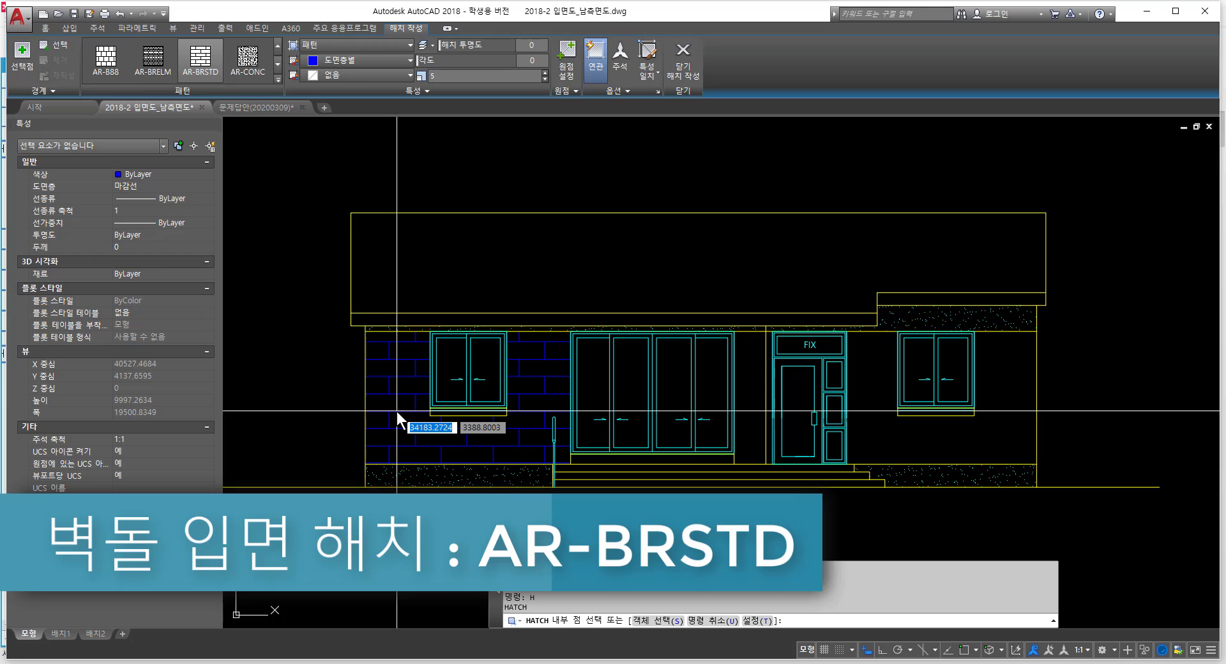
pyautogui.doubleClick(459, 76)
pyautogui.write('1')
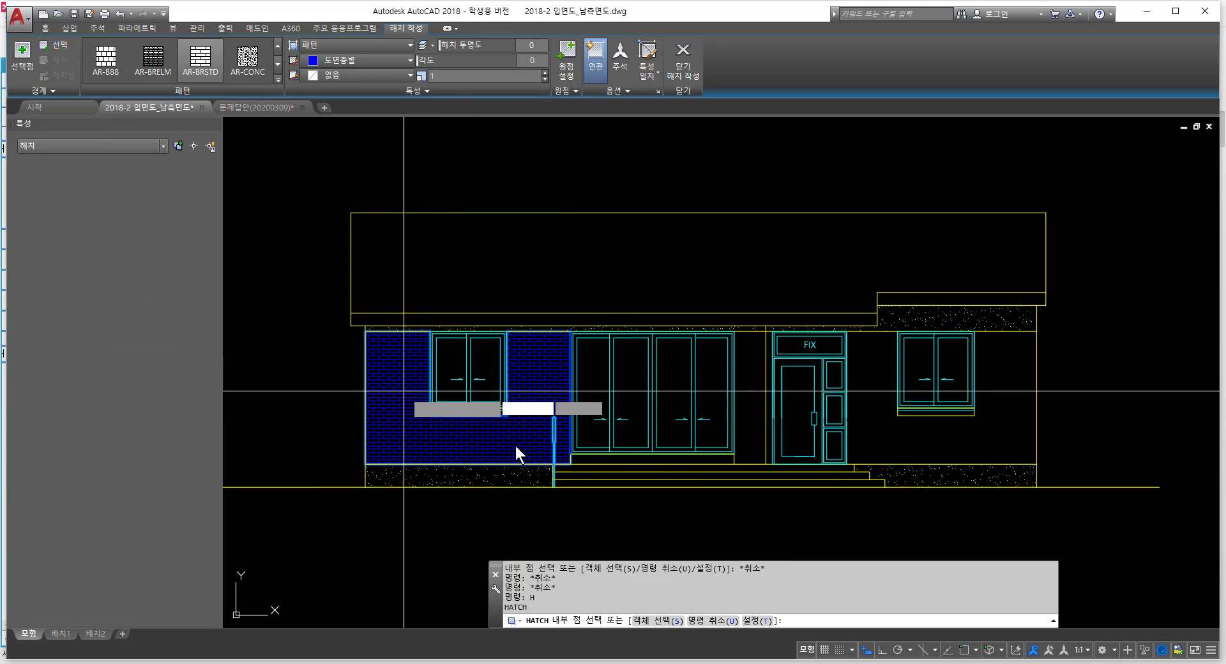
# Step: Hatch the wall around the left window, the strips beside the front door and the wall around the right window with AR-BRSTD
pyautogui.click(515, 445)
pyautogui.scroll(2, 743, 422)
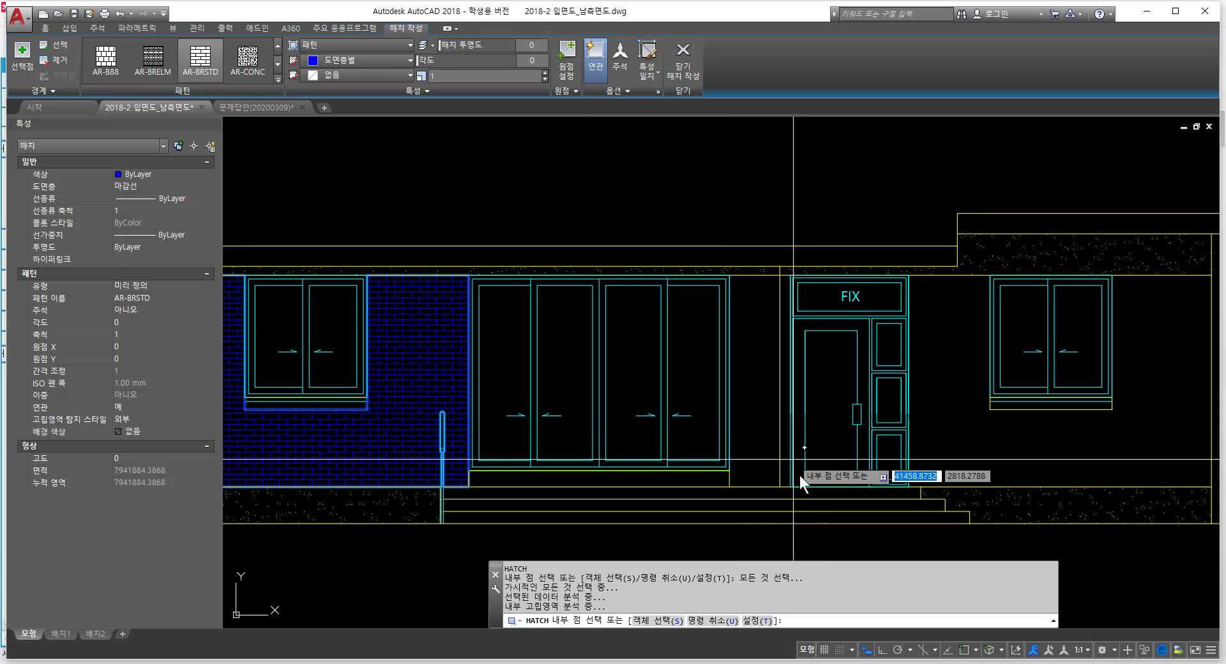
pyautogui.scroll(2, 508, 319)
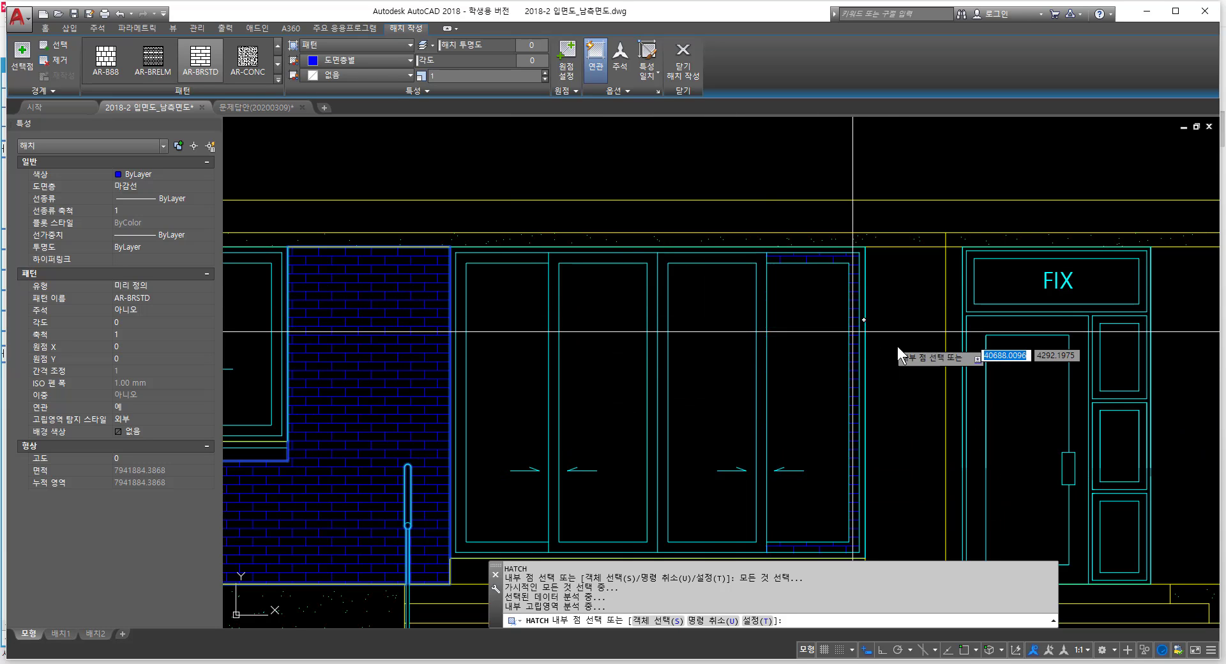
pyautogui.moveTo(897, 346)
pyautogui.mouseDown(button='middle')
pyautogui.moveTo(720, 251)
pyautogui.moveTo(523, 277)
pyautogui.mouseUp(button='middle')
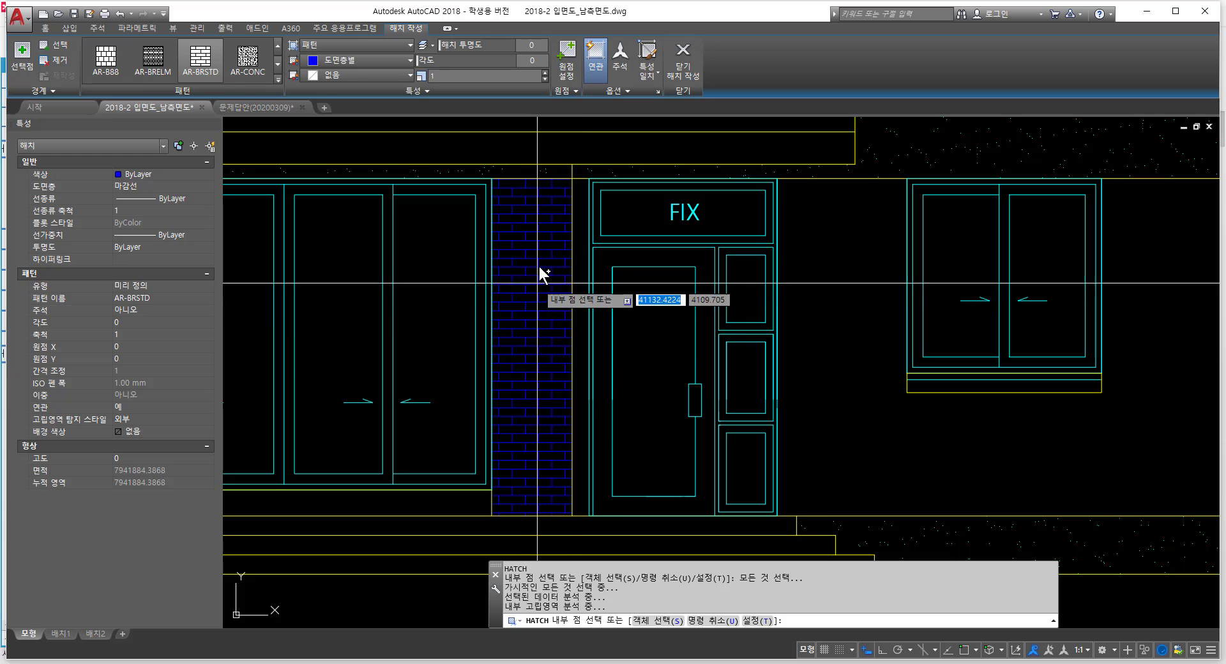
pyautogui.moveTo(540, 246)
pyautogui.mouseDown(button='middle')
pyautogui.moveTo(453, 233)
pyautogui.moveTo(430, 246)
pyautogui.moveTo(627, 255)
pyautogui.mouseUp(button='middle')
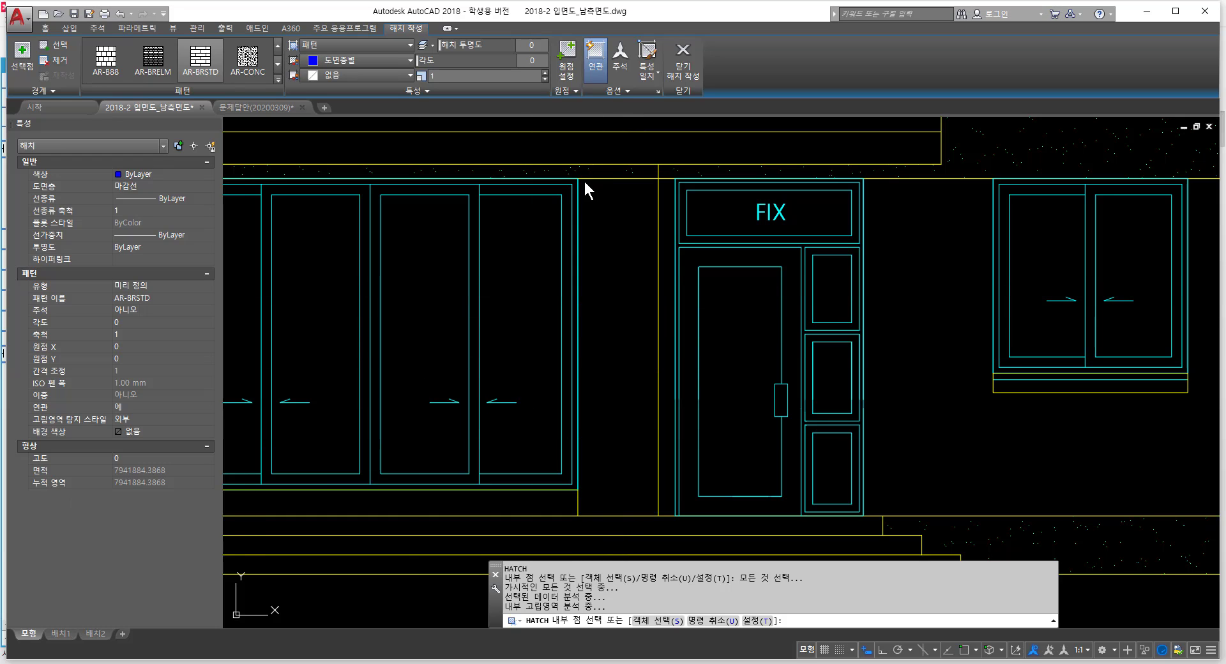
pyautogui.moveTo(583, 180)
pyautogui.mouseDown()
pyautogui.moveTo(581, 465)
pyautogui.moveTo(611, 511)
pyautogui.moveTo(662, 400)
pyautogui.moveTo(663, 156)
pyautogui.mouseUp()
pyautogui.scroll(6, 614, 153)
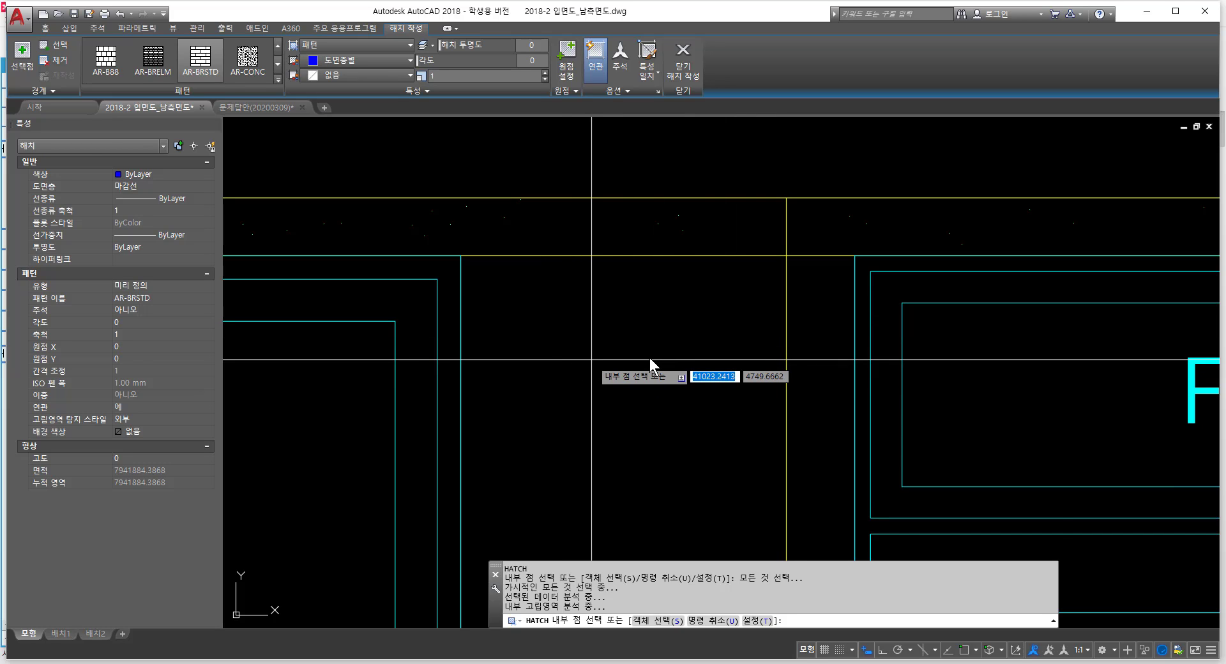
pyautogui.scroll(-3, 575, 322)
pyautogui.moveTo(593, 380); pyautogui.dragTo(576, 297, button='middle')
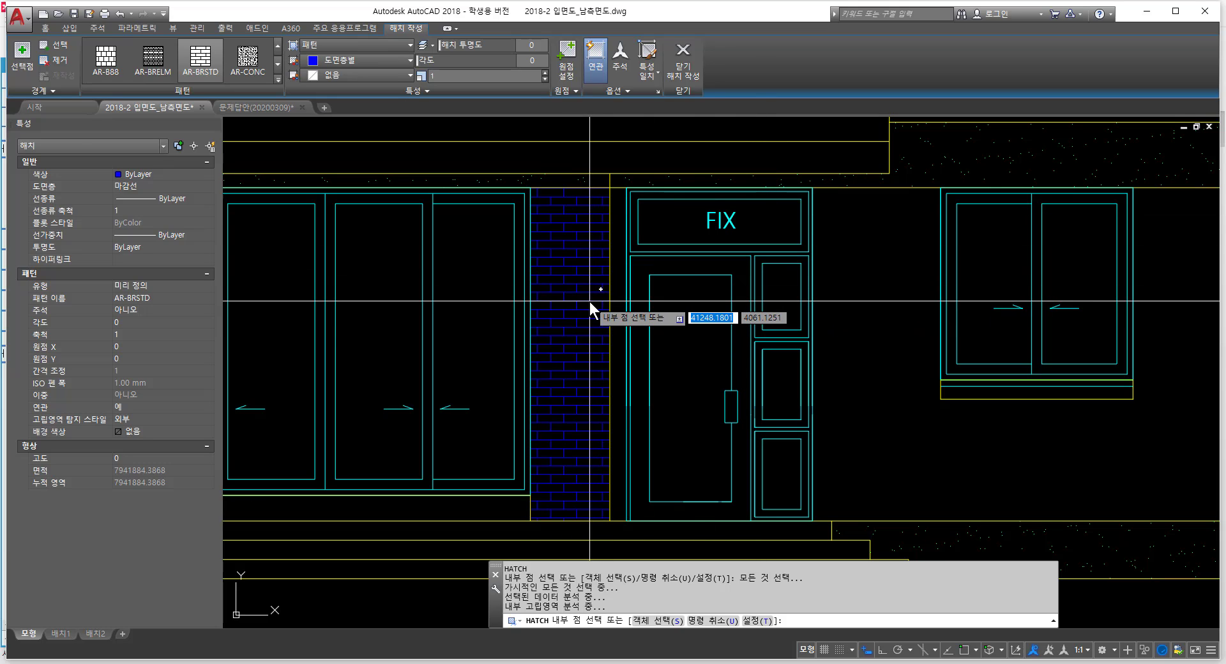
pyautogui.click(577, 301)
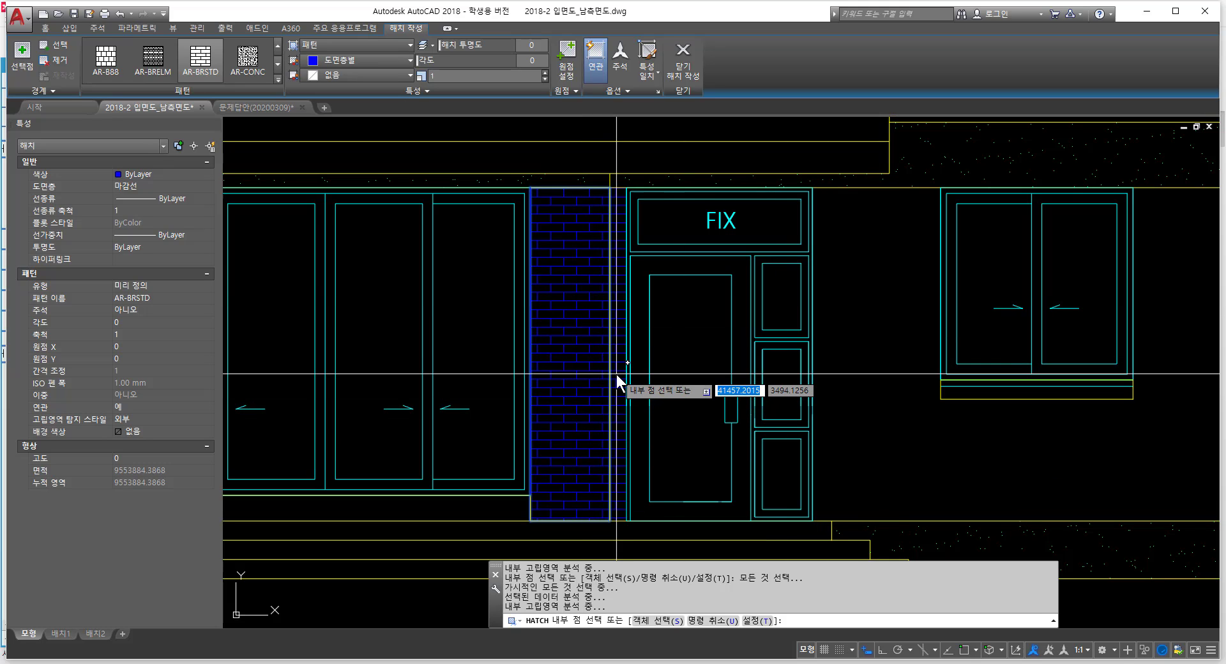
pyautogui.click(618, 381)
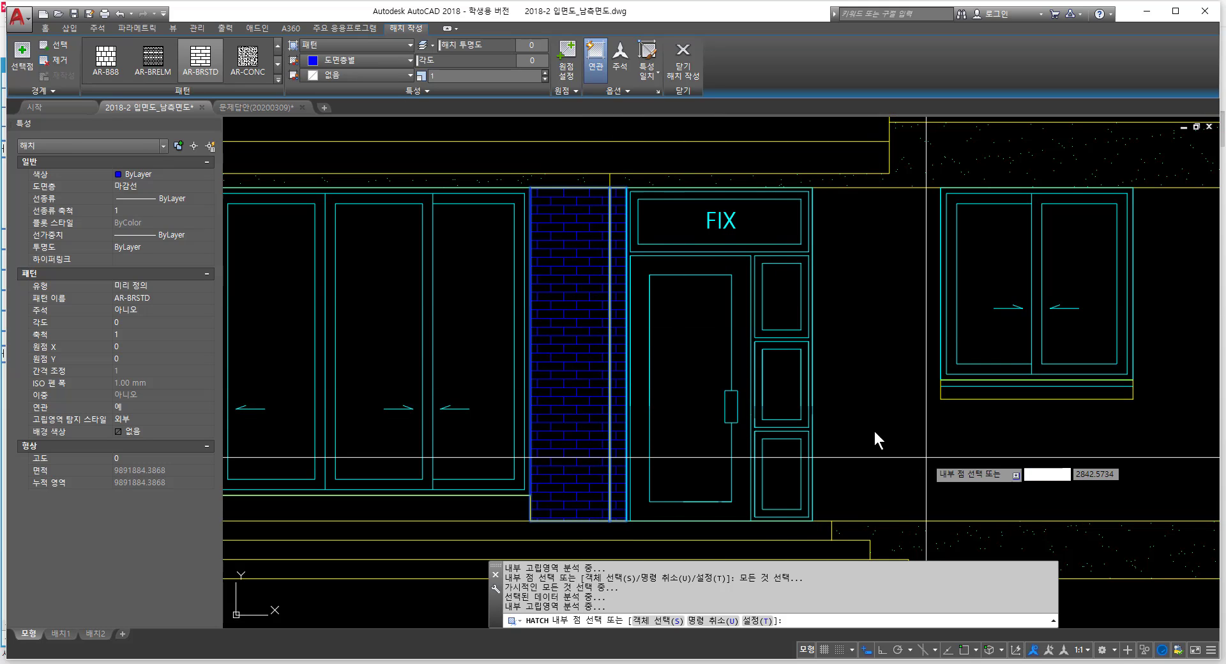
pyautogui.moveTo(871, 426); pyautogui.dragTo(556, 397, button='middle')
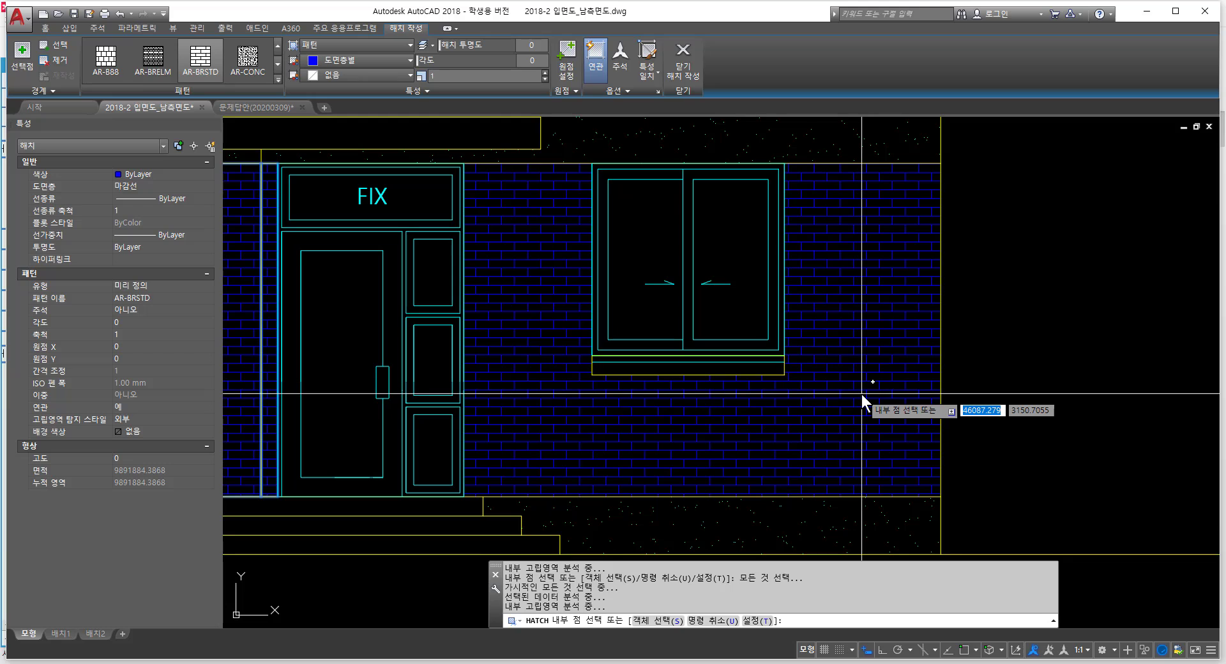
pyautogui.press('Return')
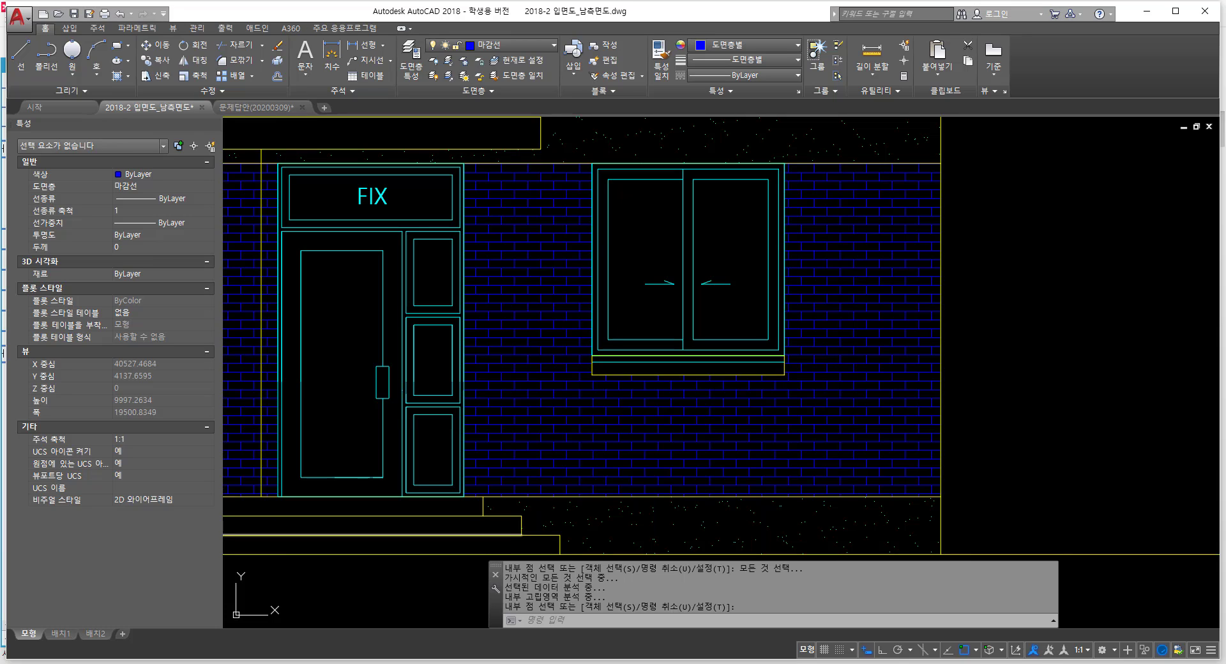
pyautogui.moveTo(713, 123); pyautogui.dragTo(597, 547)
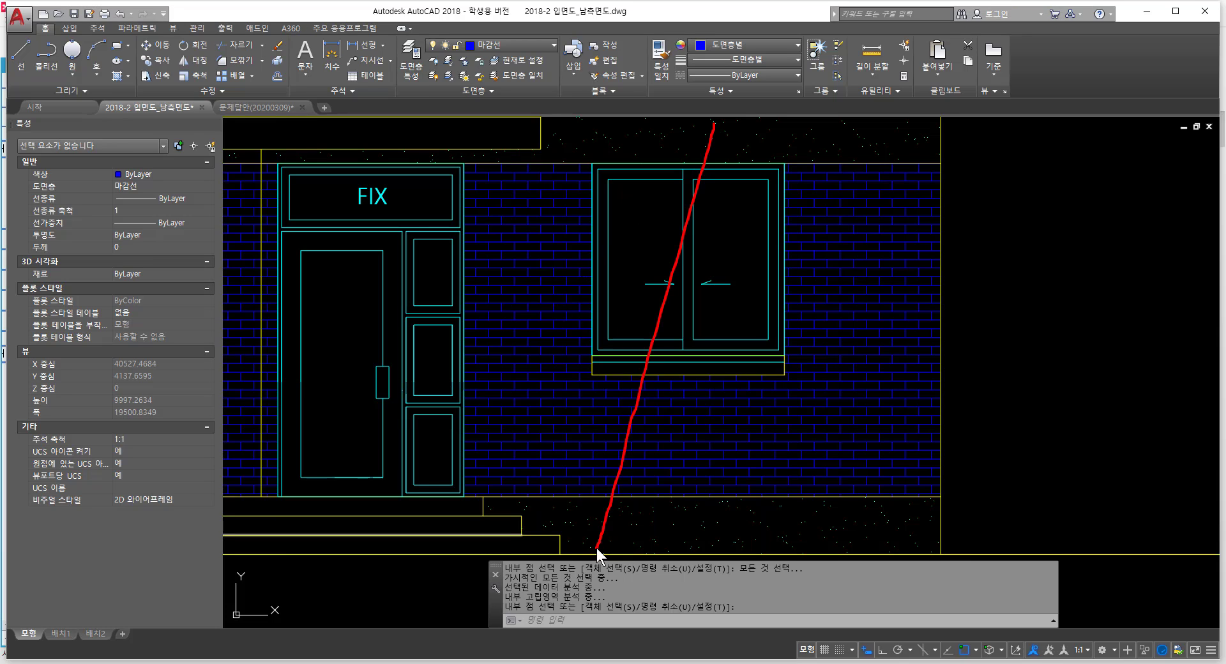
pyautogui.moveTo(811, 129); pyautogui.dragTo(875, 558)
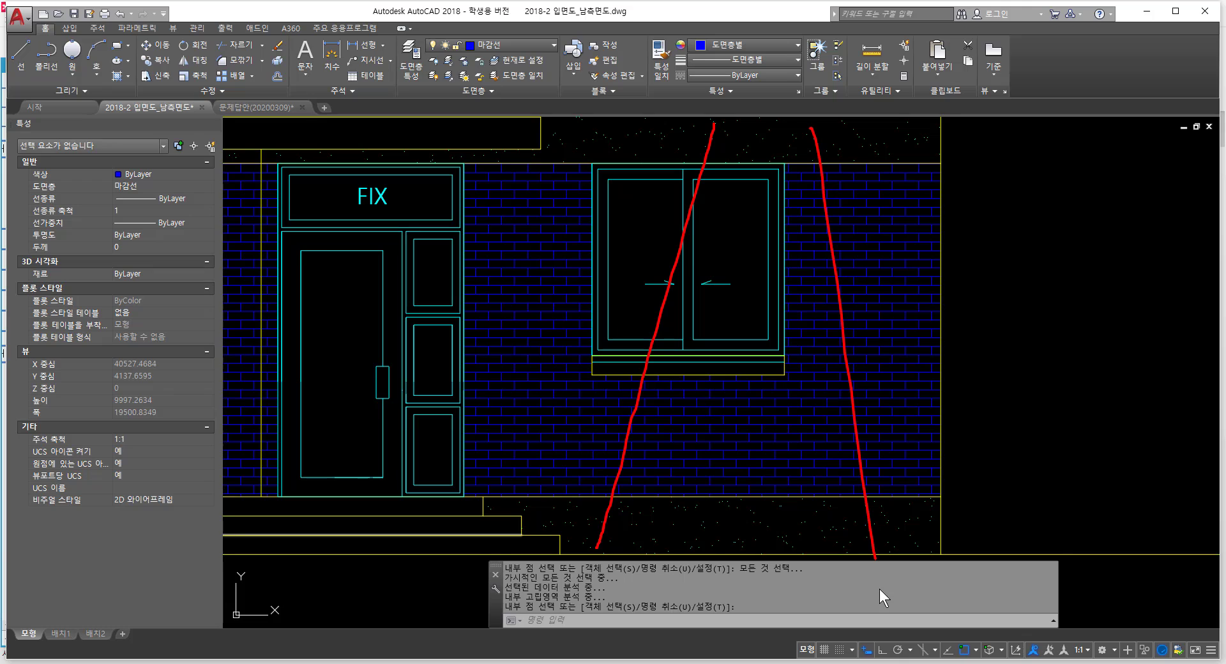
pyautogui.moveTo(530, 163)
pyautogui.mouseDown()
pyautogui.moveTo(515, 214)
pyautogui.moveTo(533, 259)
pyautogui.mouseUp()
pyautogui.moveTo(539, 290); pyautogui.dragTo(540, 345)
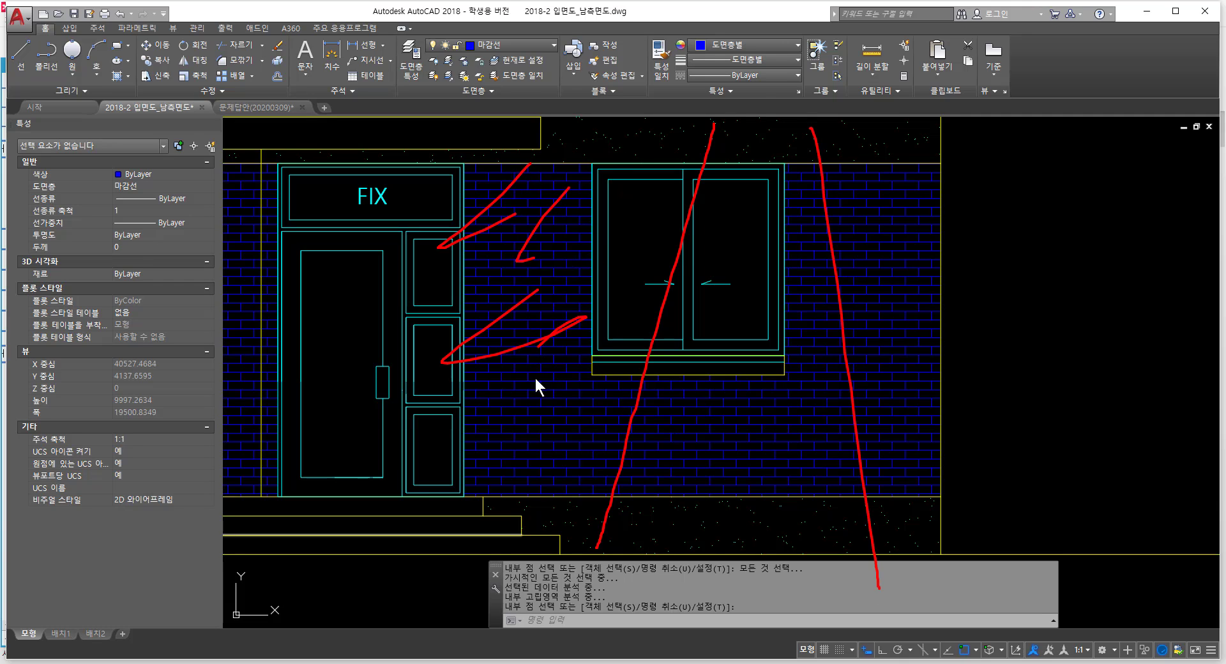
pyautogui.moveTo(713, 396); pyautogui.dragTo(668, 446)
pyautogui.moveTo(772, 401)
pyautogui.mouseDown()
pyautogui.moveTo(781, 423)
pyautogui.moveTo(807, 427)
pyautogui.mouseUp()
pyautogui.moveTo(894, 210); pyautogui.dragTo(881, 249)
pyautogui.moveTo(909, 260); pyautogui.dragTo(864, 389)
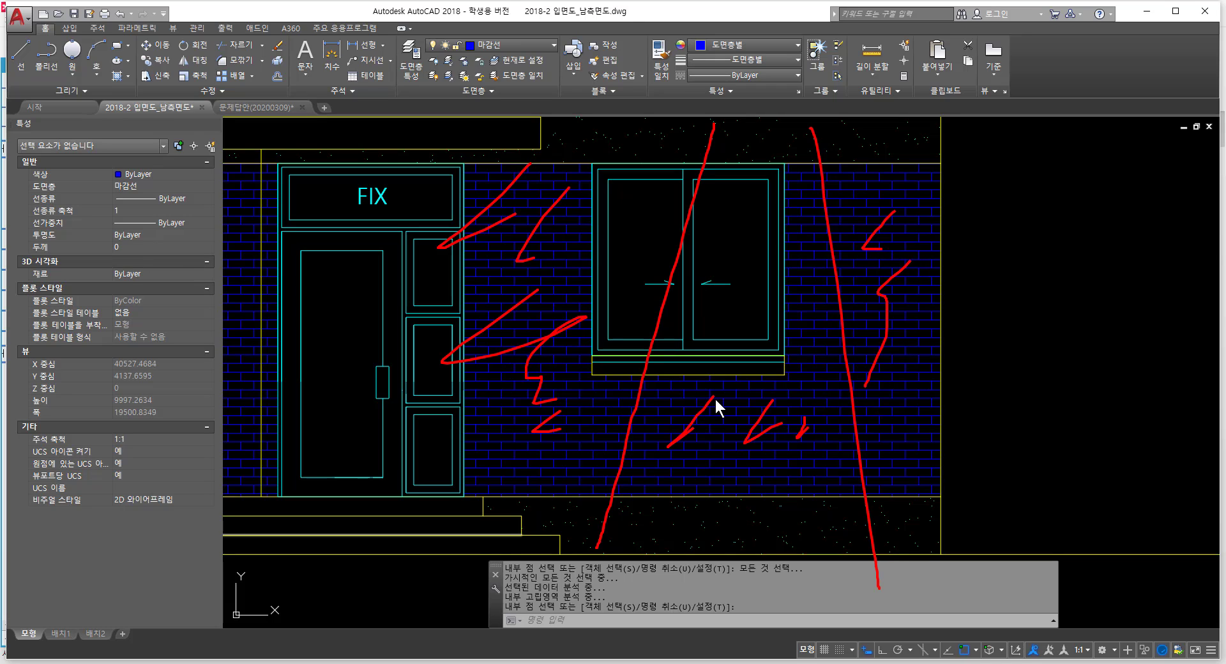
pyautogui.press('Escape')
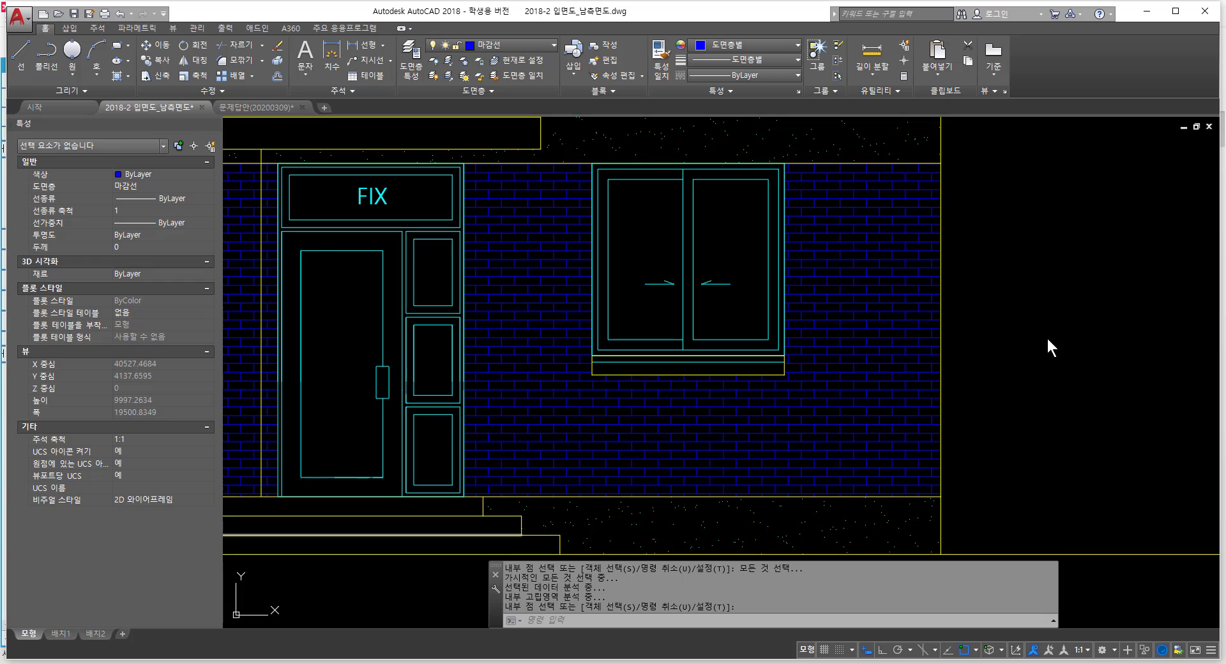
# Step: Examine the finish hatches across the south elevation and the properties of the AR-SAND hatch on the left plinth
pyautogui.scroll(-2, 1029, 319)
pyautogui.moveTo(971, 335); pyautogui.dragTo(1113, 339, button='middle')
pyautogui.press('Escape')
pyautogui.scroll(-3, 943, 447)
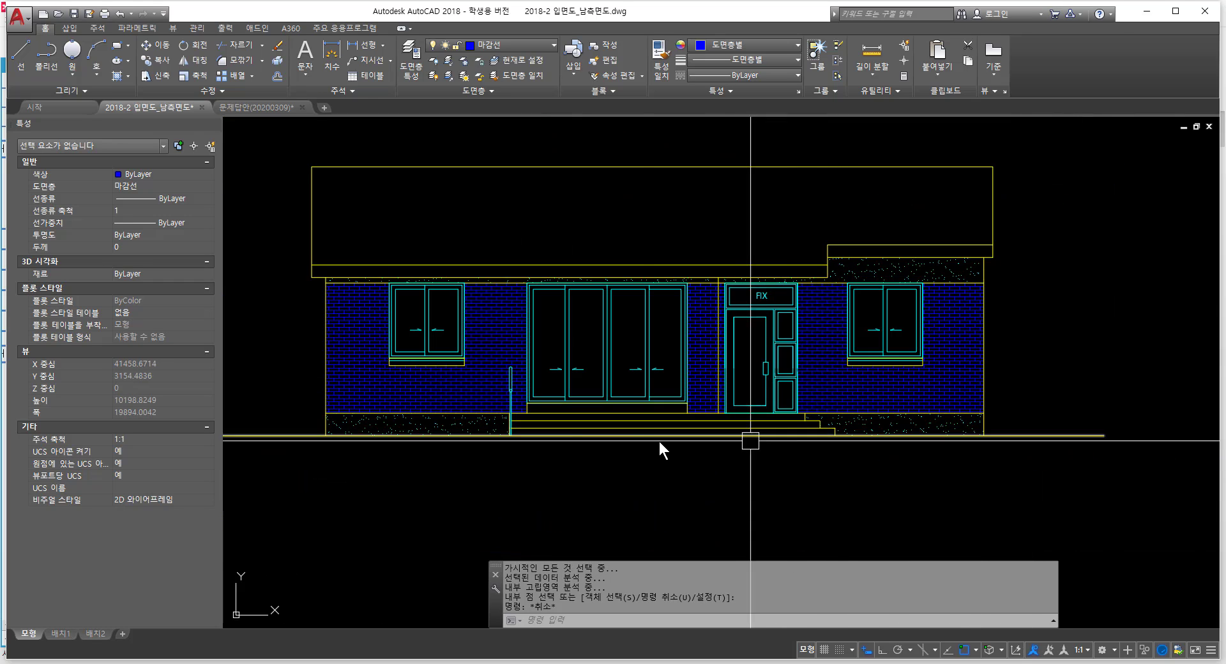
pyautogui.scroll(1, 382, 427)
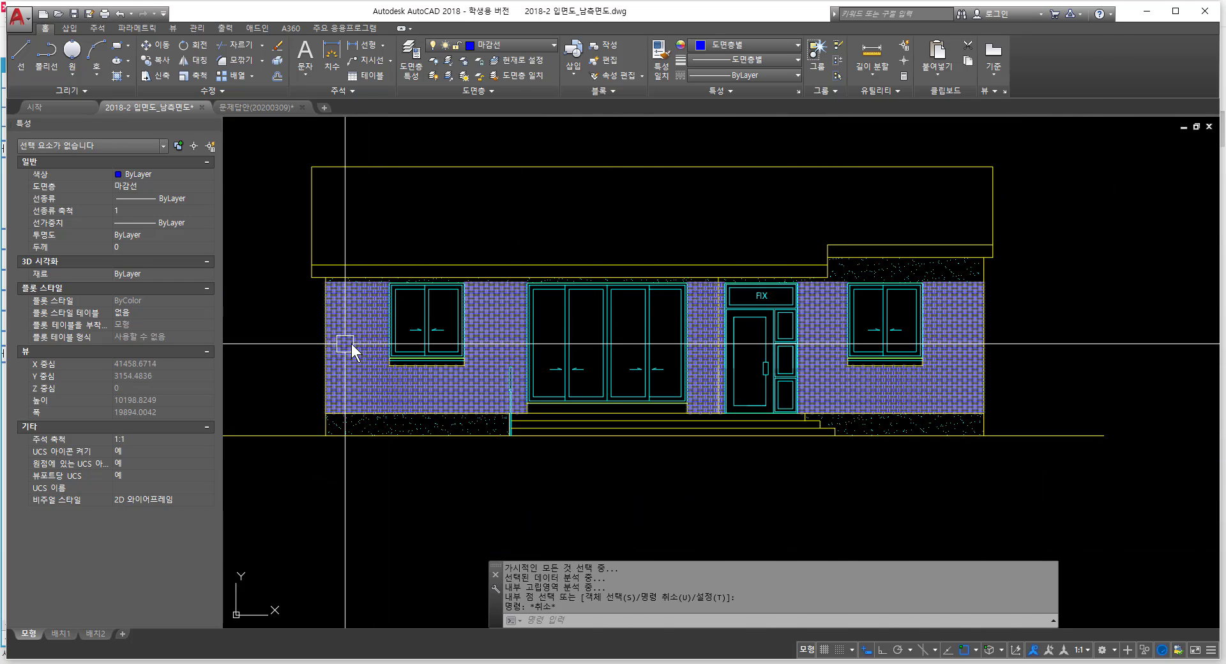
pyautogui.scroll(4, 388, 431)
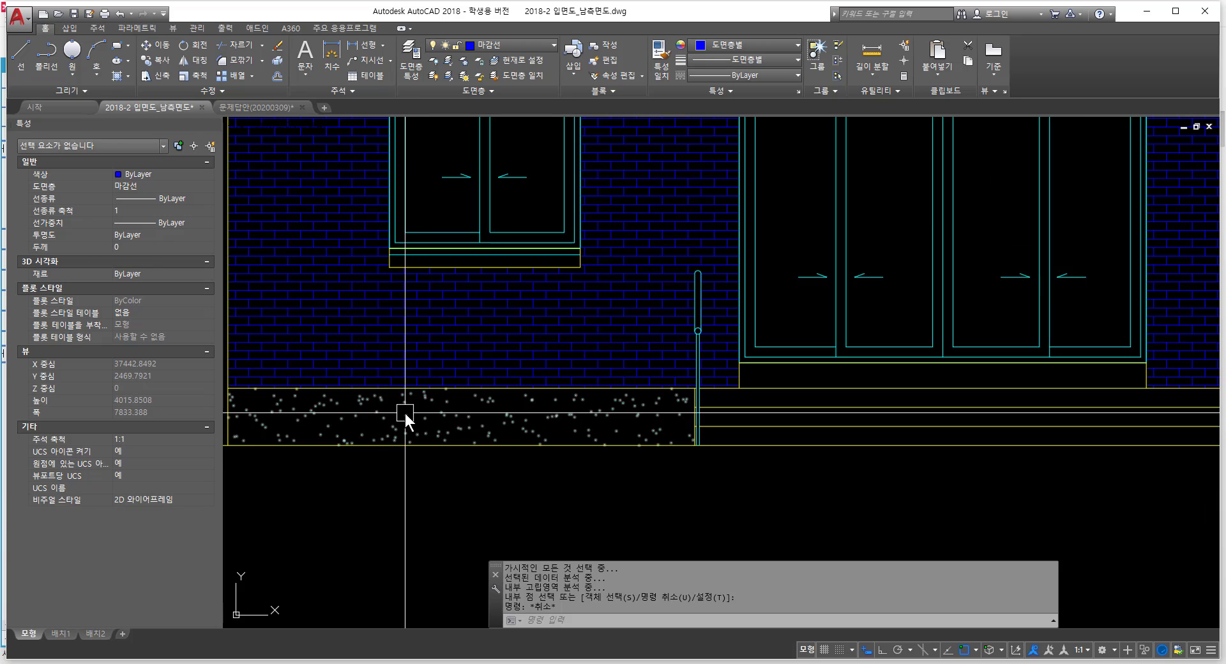
pyautogui.click(421, 425)
pyautogui.scroll(2, 570, 423)
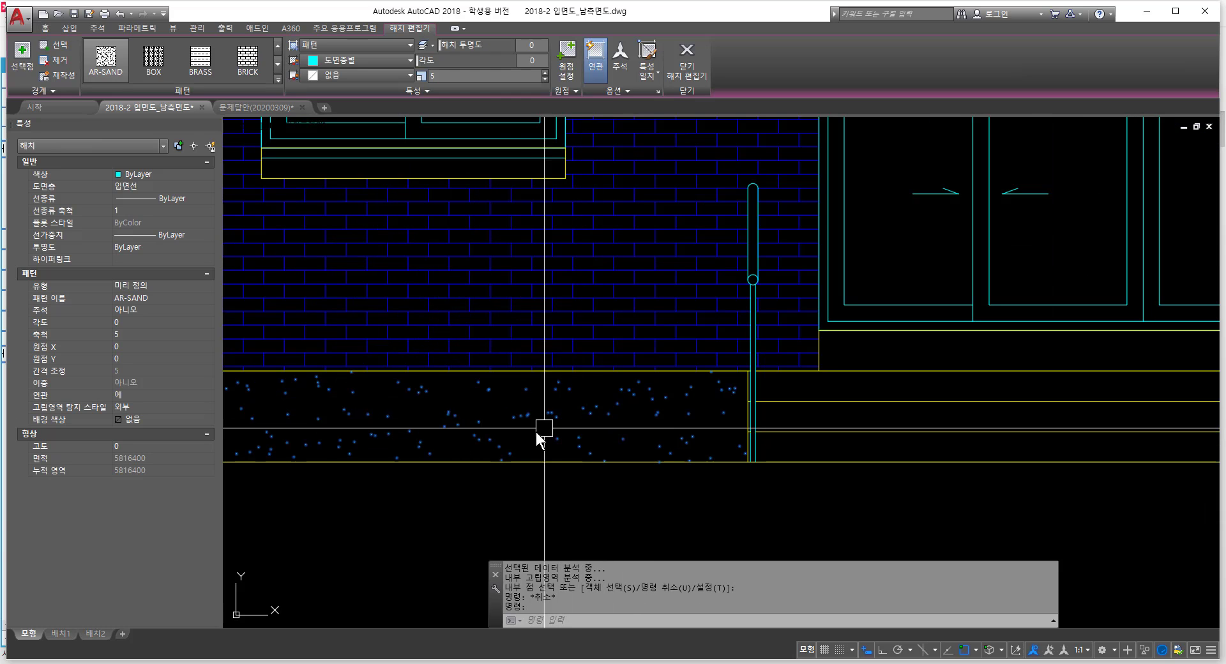
pyautogui.scroll(-2, 570, 319)
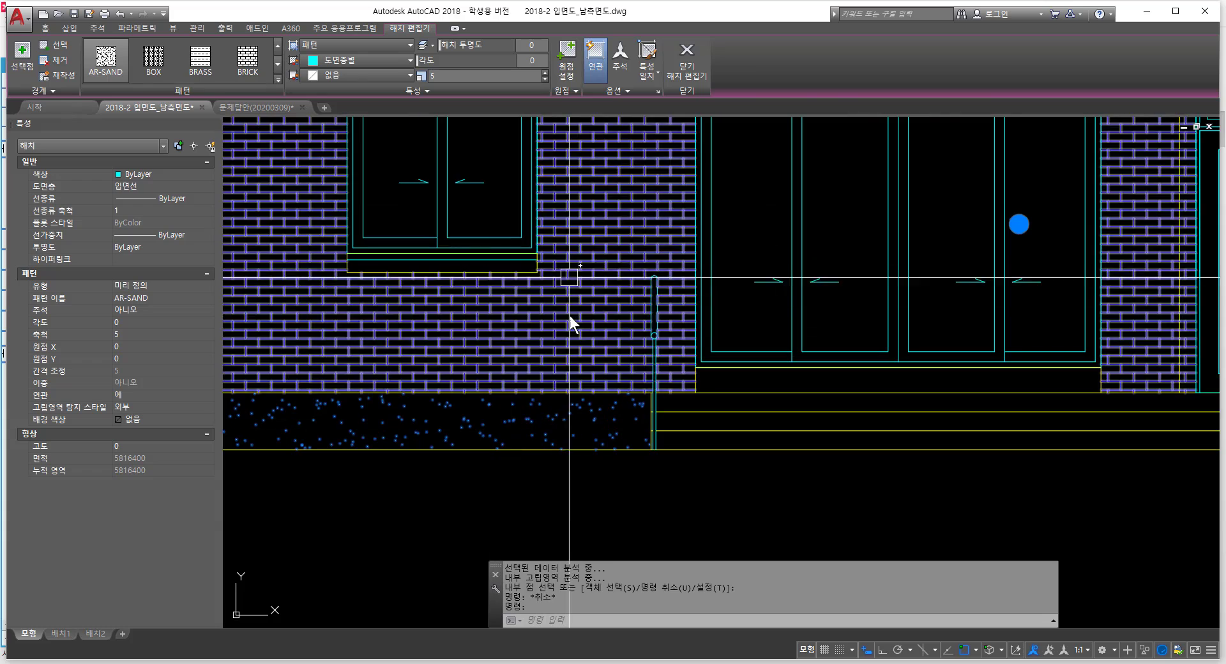
pyautogui.scroll(2, 558, 220)
pyautogui.press('Escape')
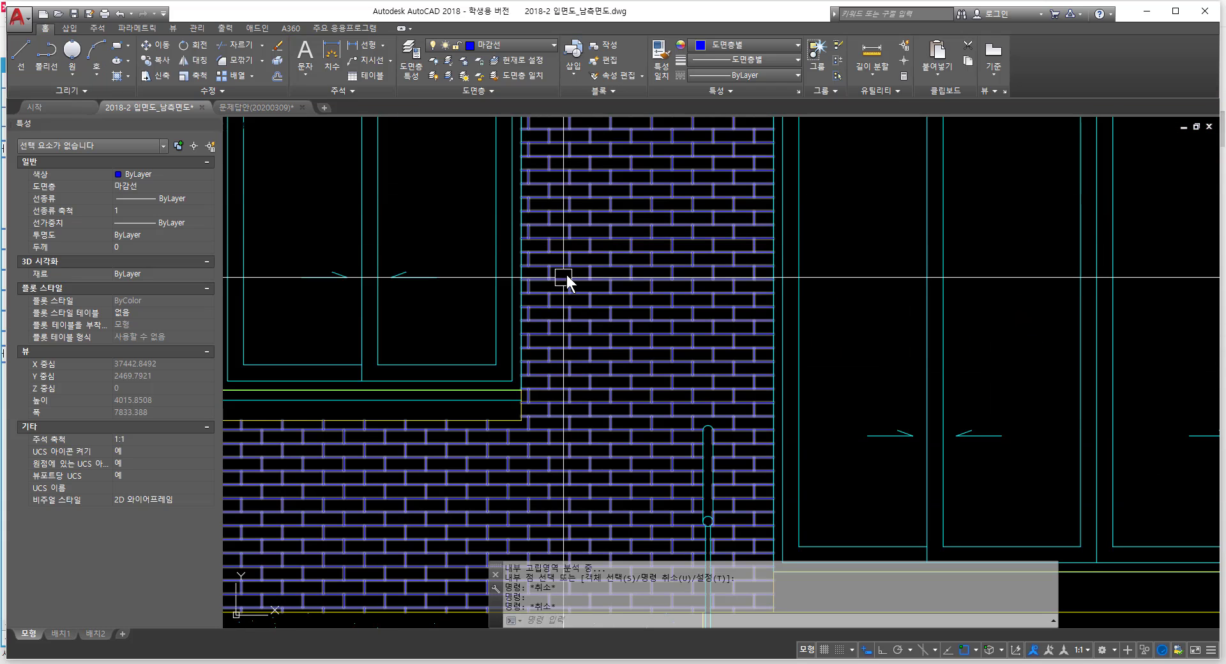
# Step: Measure the height of one brick course in the wall hatch beside the left window
pyautogui.write('dist')
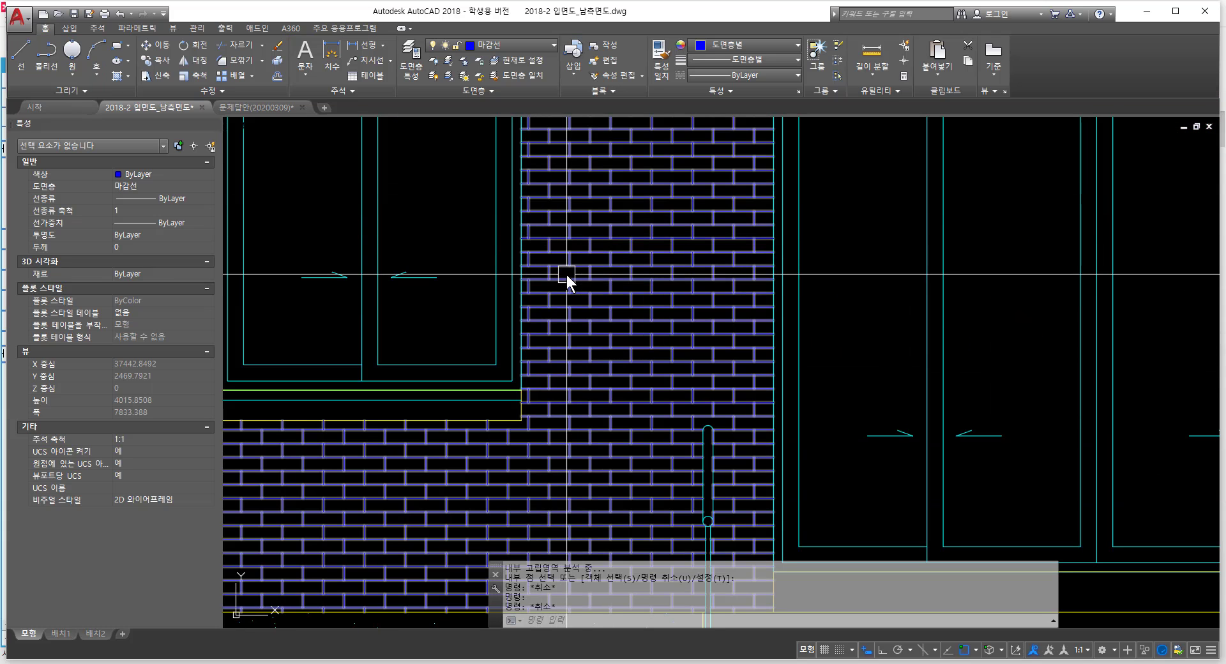
pyautogui.press('Return')
pyautogui.scroll(5, 565, 275)
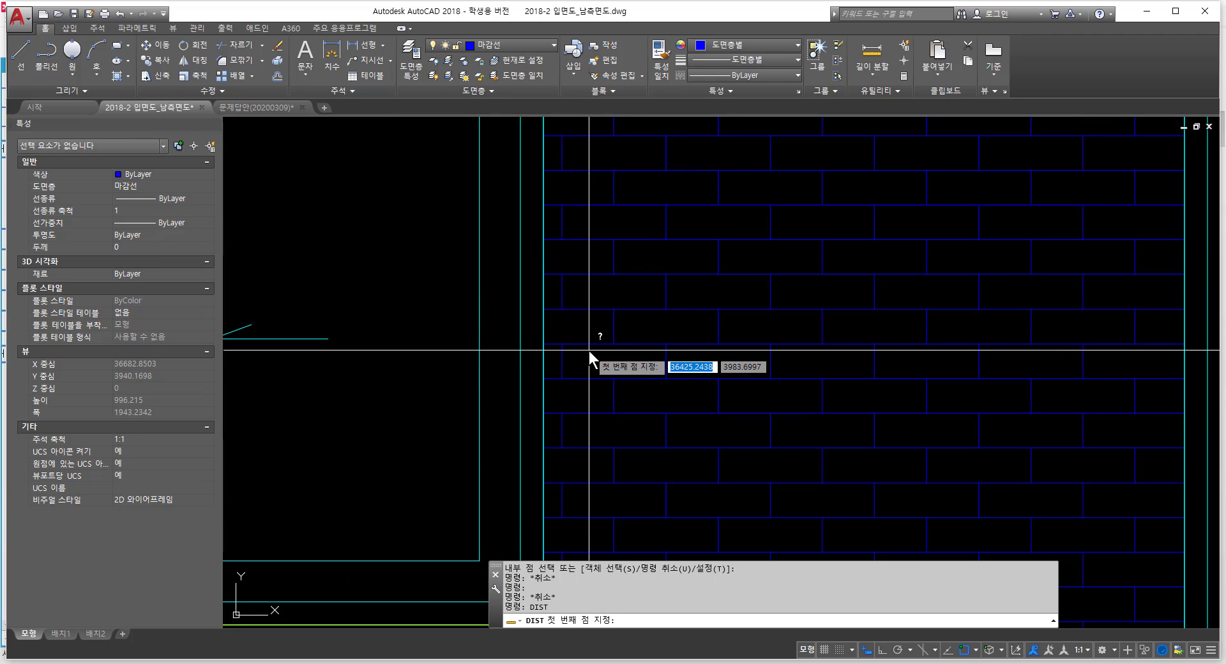
pyautogui.click(561, 308)
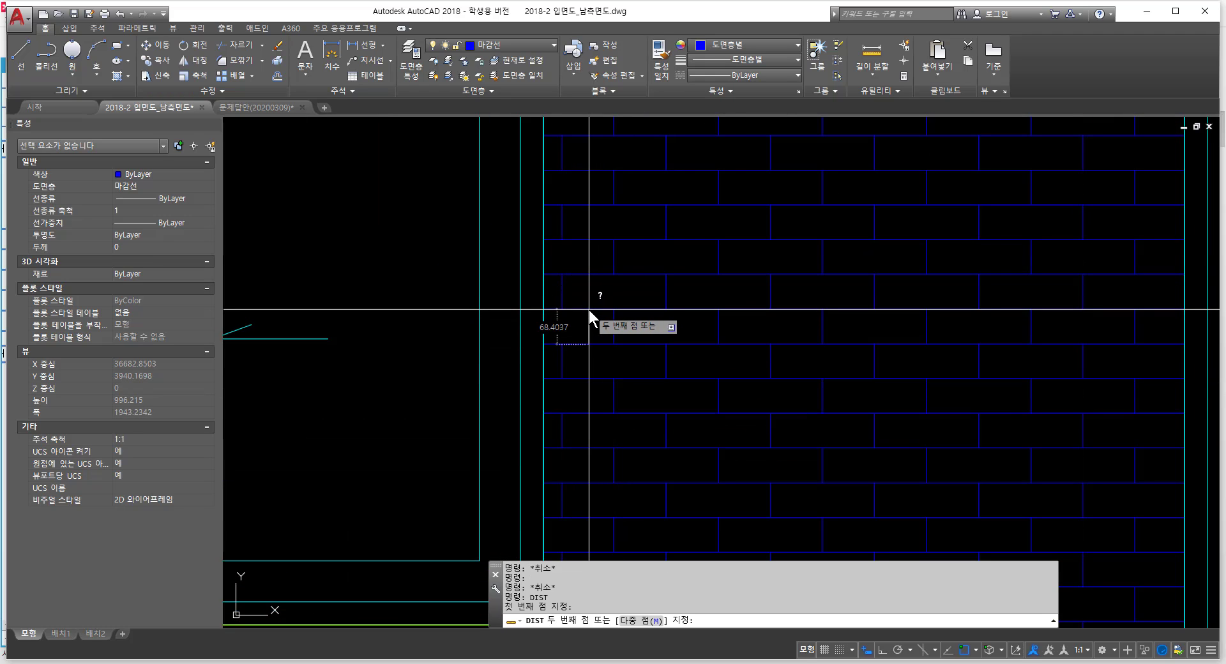
pyautogui.click(589, 309)
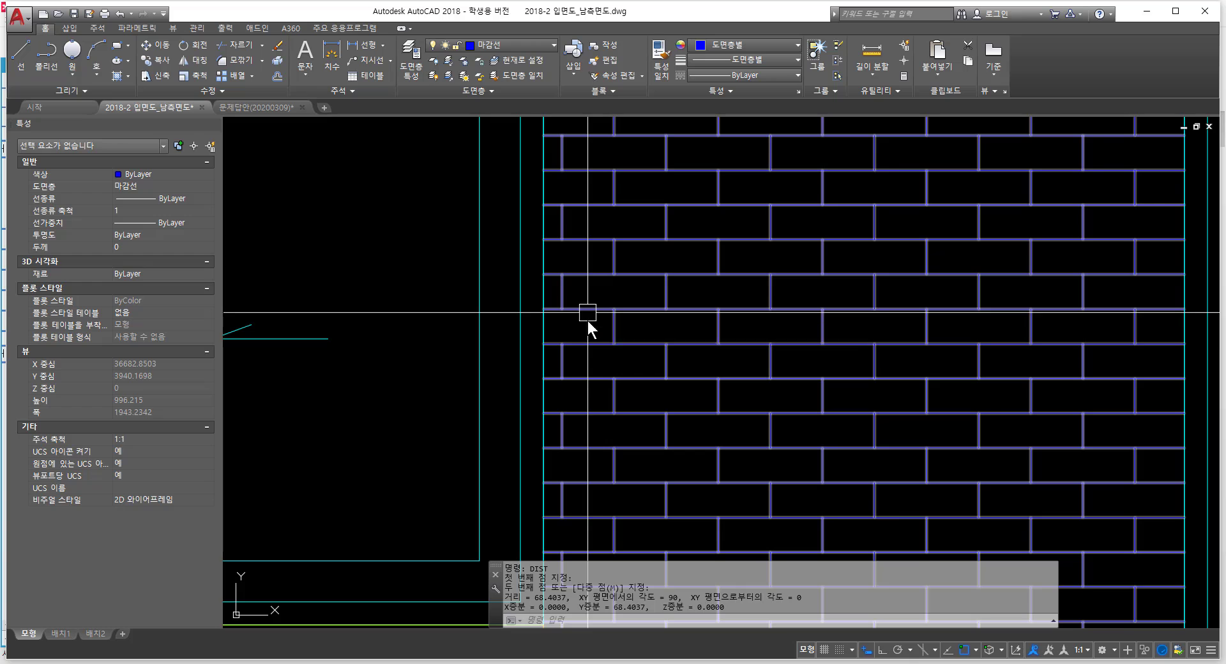
pyautogui.scroll(-2, 591, 338)
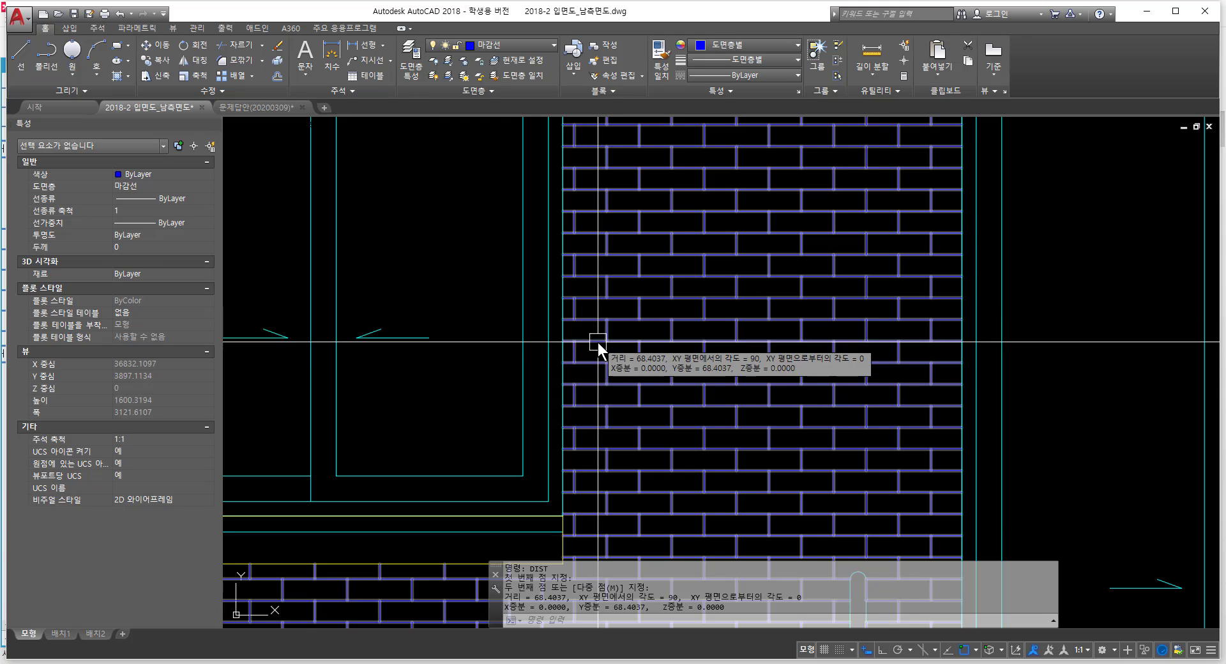
# Step: Select the AR-BRSTD wall hatch to check its scale, and clear the selection
pyautogui.click(599, 316)
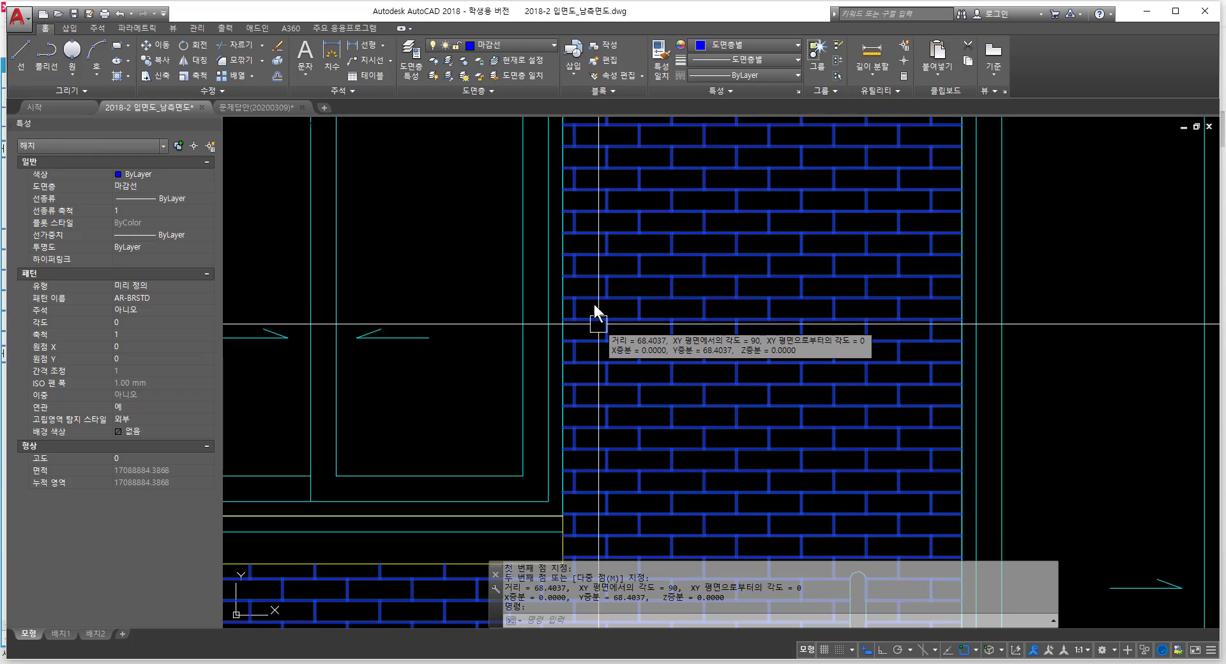
pyautogui.click(479, 75)
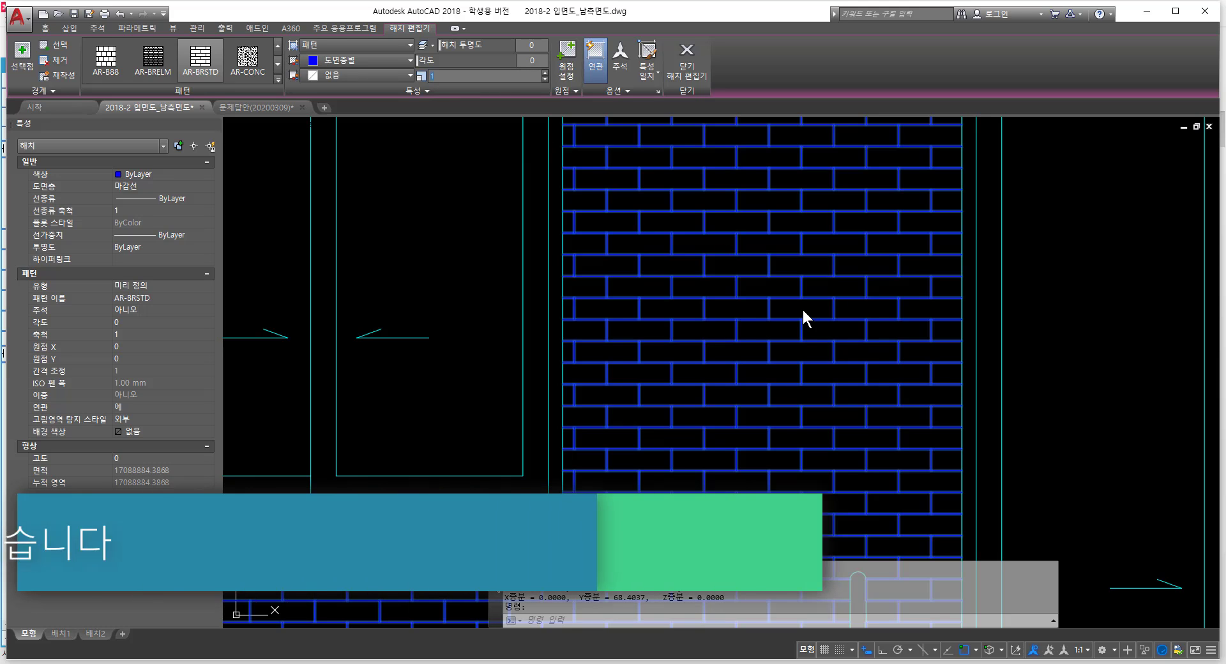
pyautogui.press('Escape')
pyautogui.press('Escape')
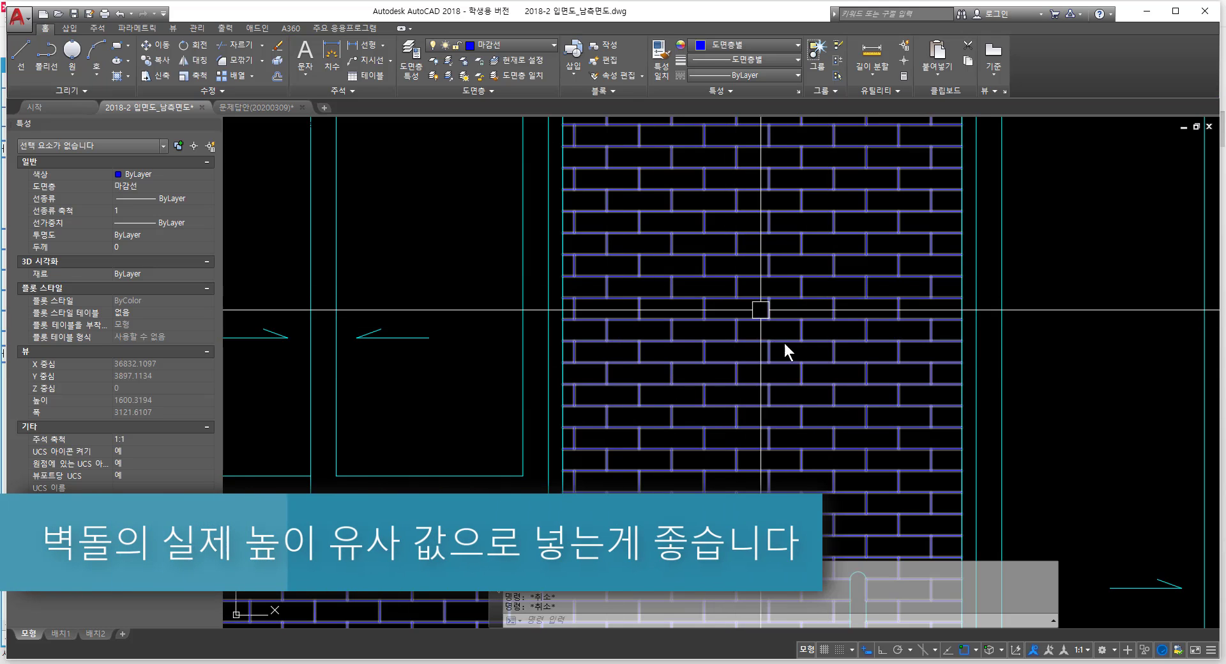
# Step: Start a new hatch with the LINE pattern for the sill under the left window
pyautogui.scroll(-4, 658, 335)
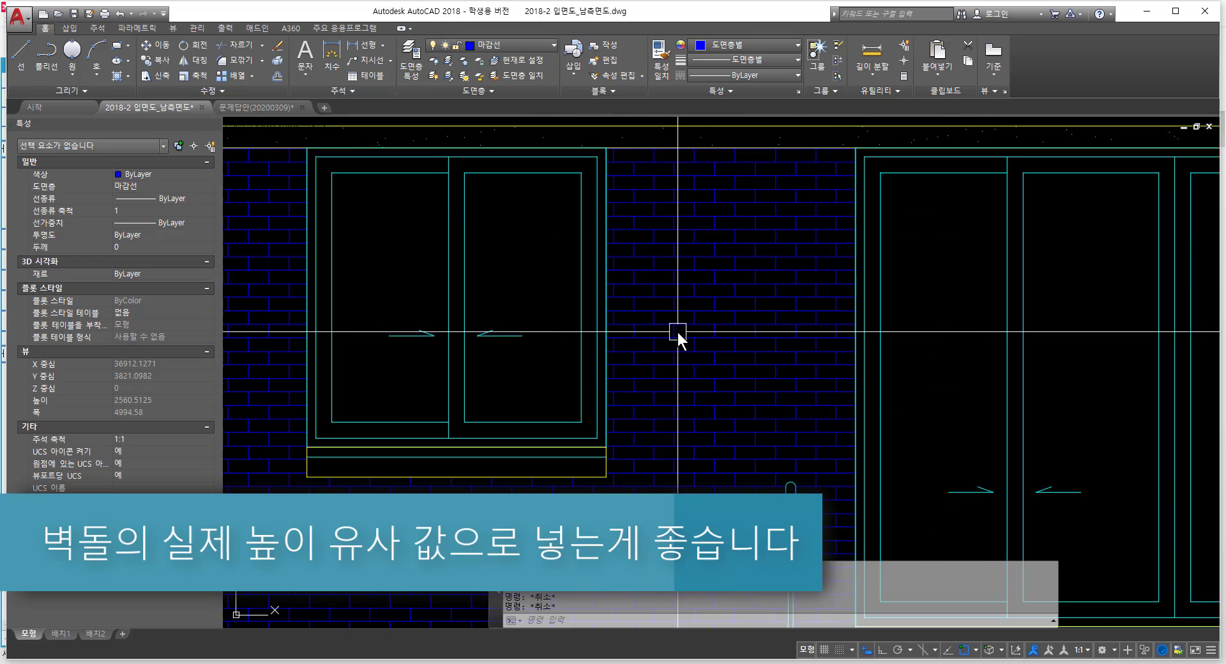
pyautogui.moveTo(757, 414)
pyautogui.mouseDown(button='middle')
pyautogui.moveTo(772, 367)
pyautogui.moveTo(688, 377)
pyautogui.mouseUp(button='middle')
pyautogui.scroll(4, 370, 332)
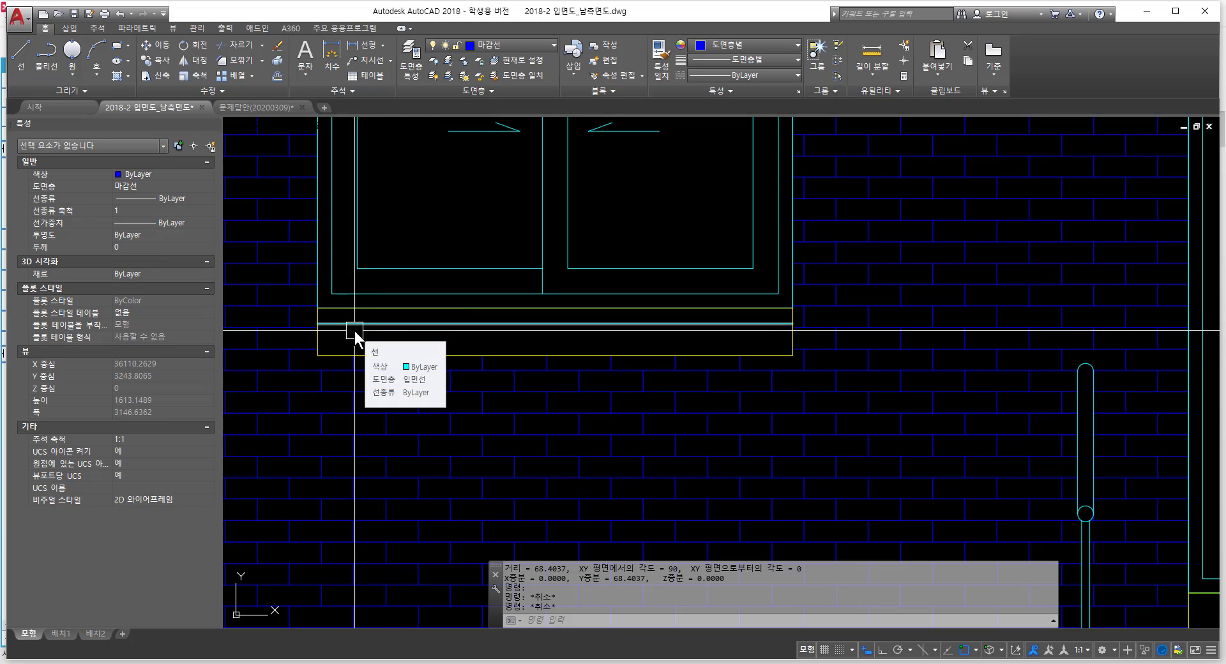
pyautogui.write('h')
pyautogui.press('Return')
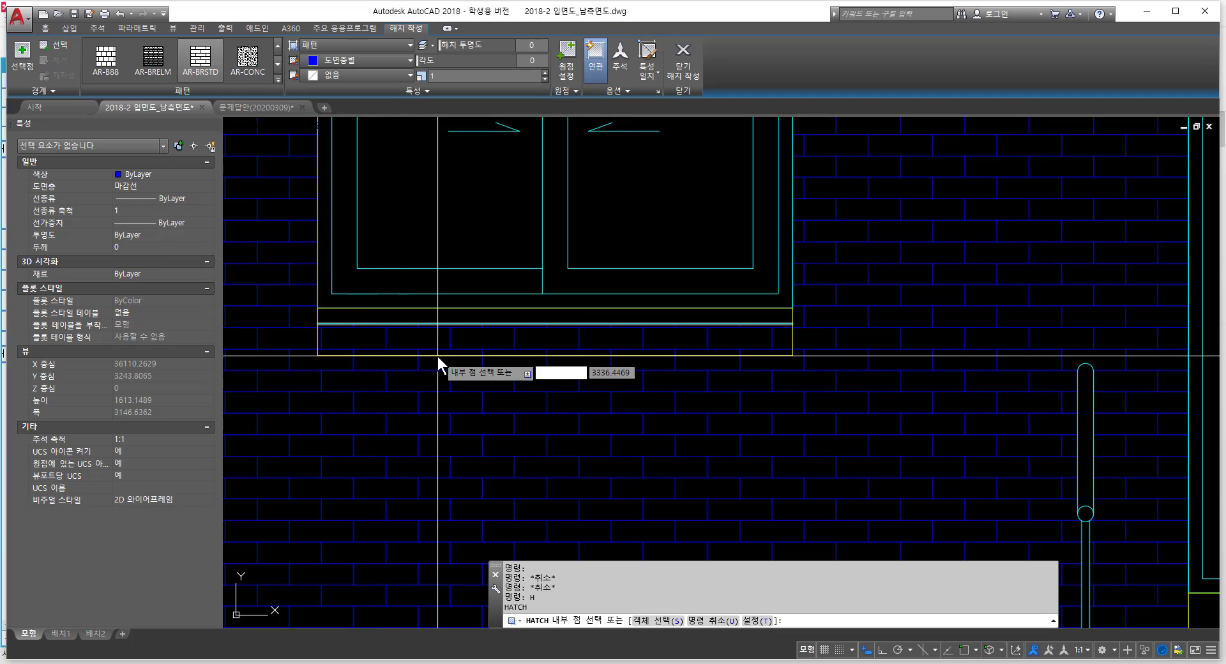
pyautogui.click(277, 79)
pyautogui.moveTo(278, 75); pyautogui.dragTo(276, 202)
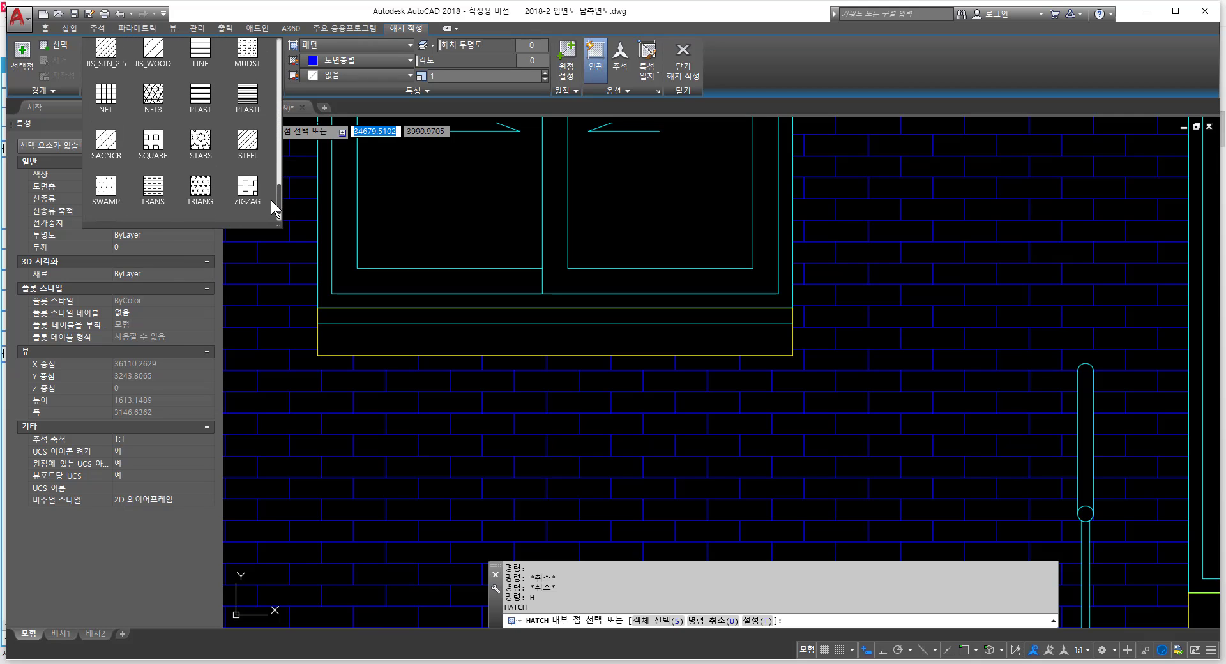
pyautogui.scroll(1, 202, 169)
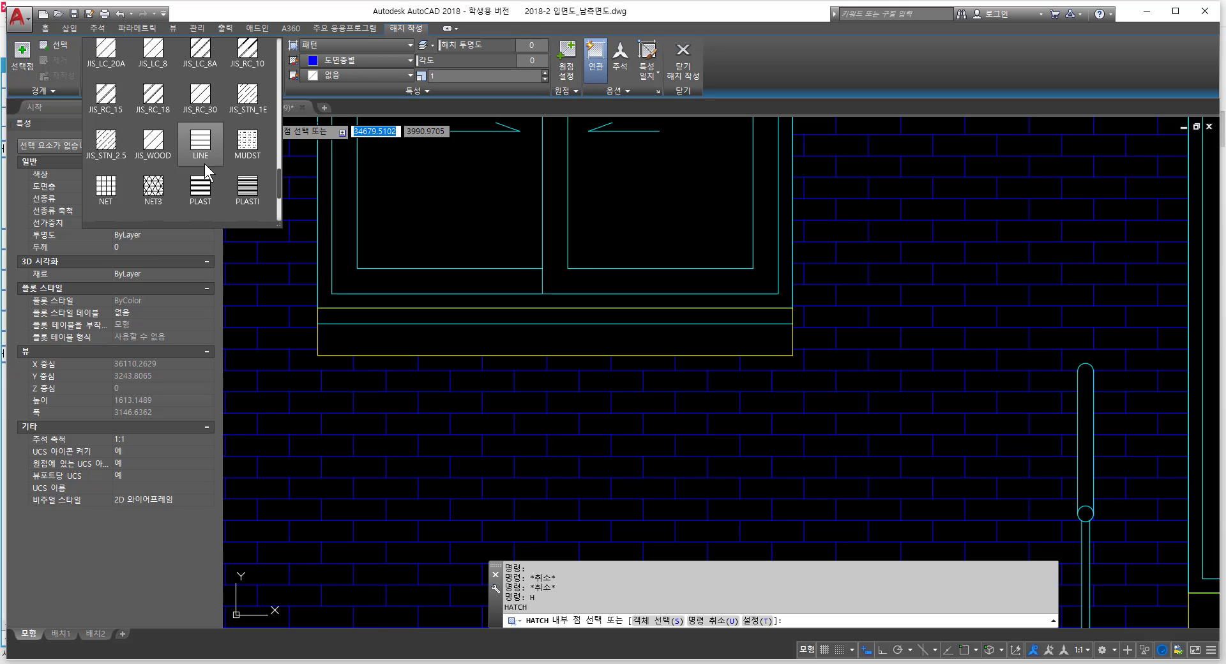
pyautogui.click(200, 96)
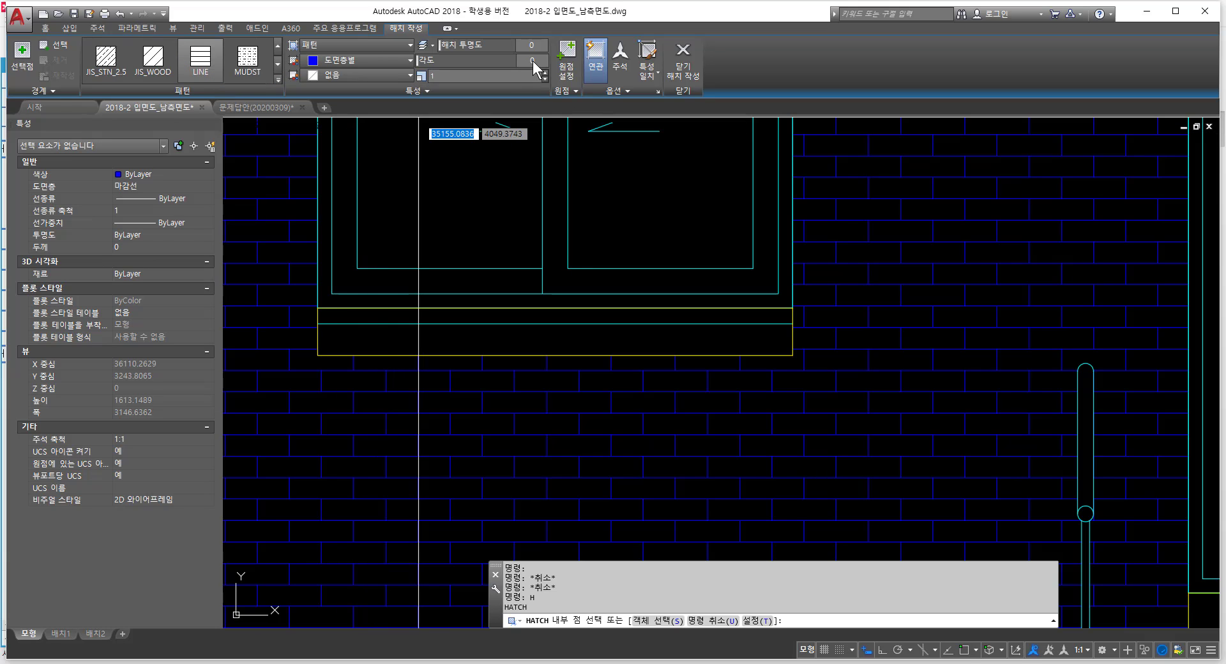
# Step: Hatch both sill strips under the left window with the LINE pattern at angle 90 and scale 30
pyautogui.write('90')
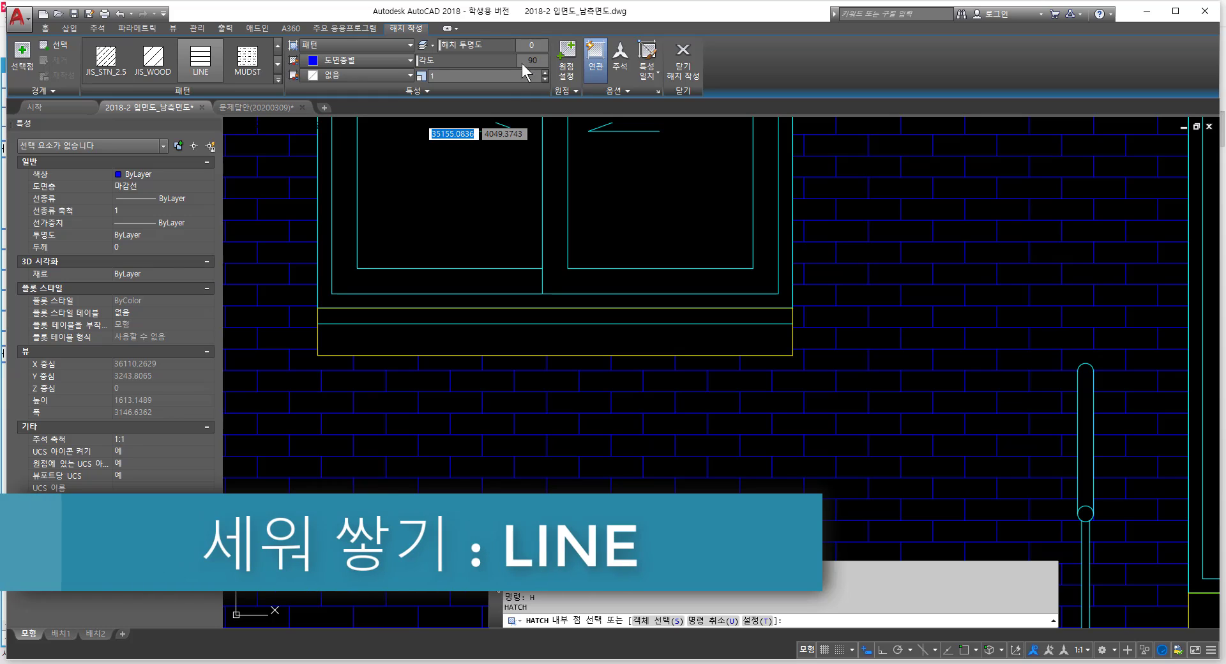
pyautogui.press('Return')
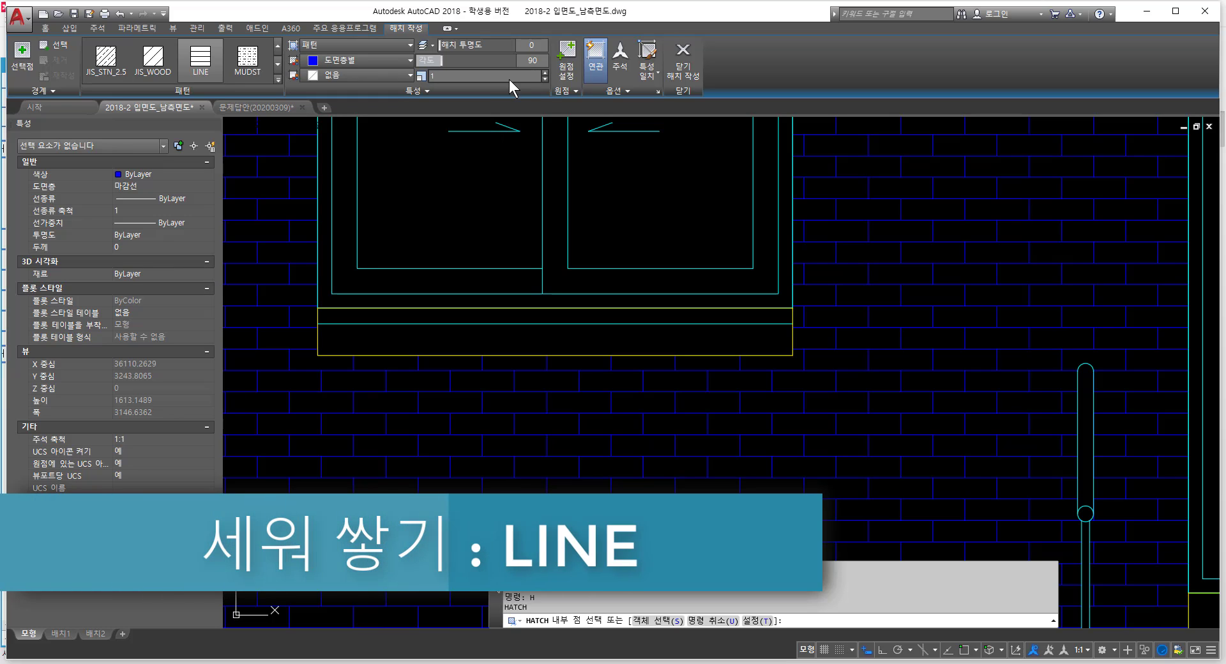
pyautogui.click(509, 80)
pyautogui.write('30')
pyautogui.press('Return')
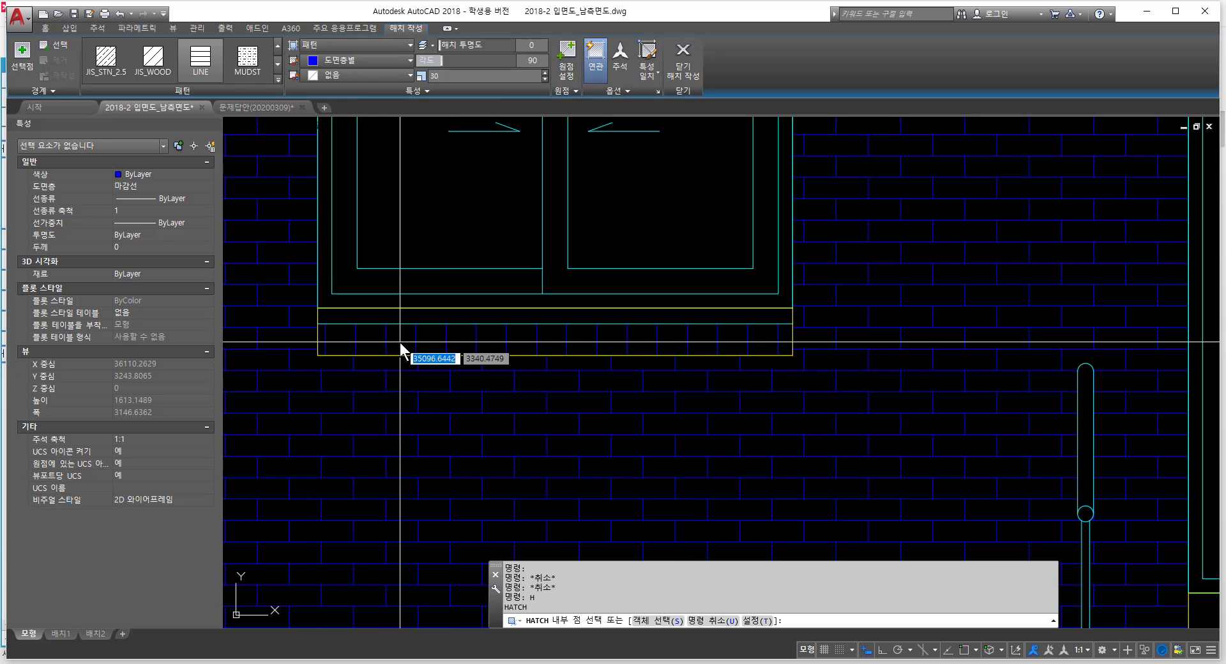
pyautogui.click(398, 317)
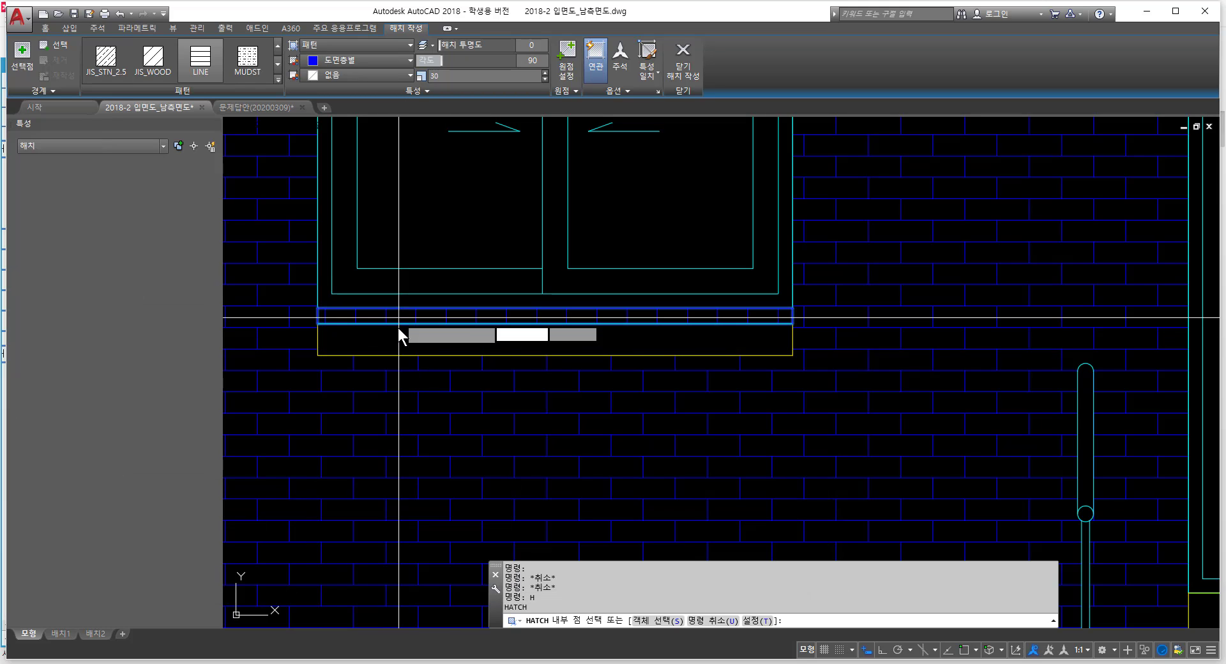
pyautogui.click(403, 343)
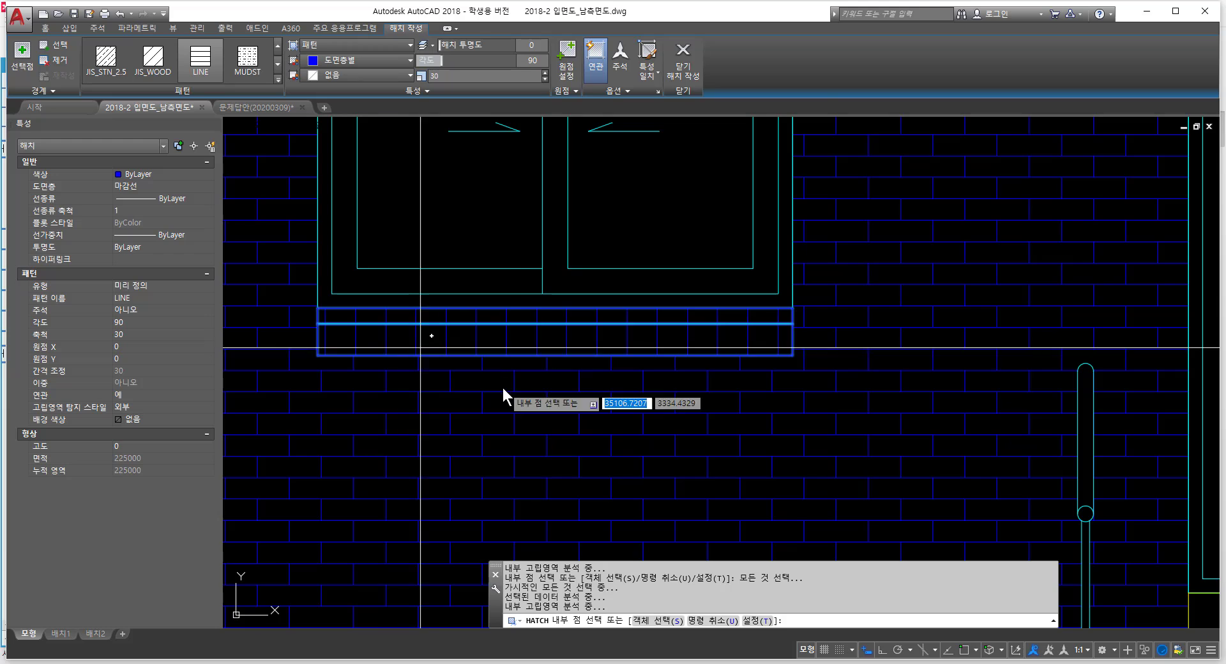
pyautogui.press('Return')
# Step: Set the scale of the sill's LINE hatch to 25
pyautogui.click(412, 338)
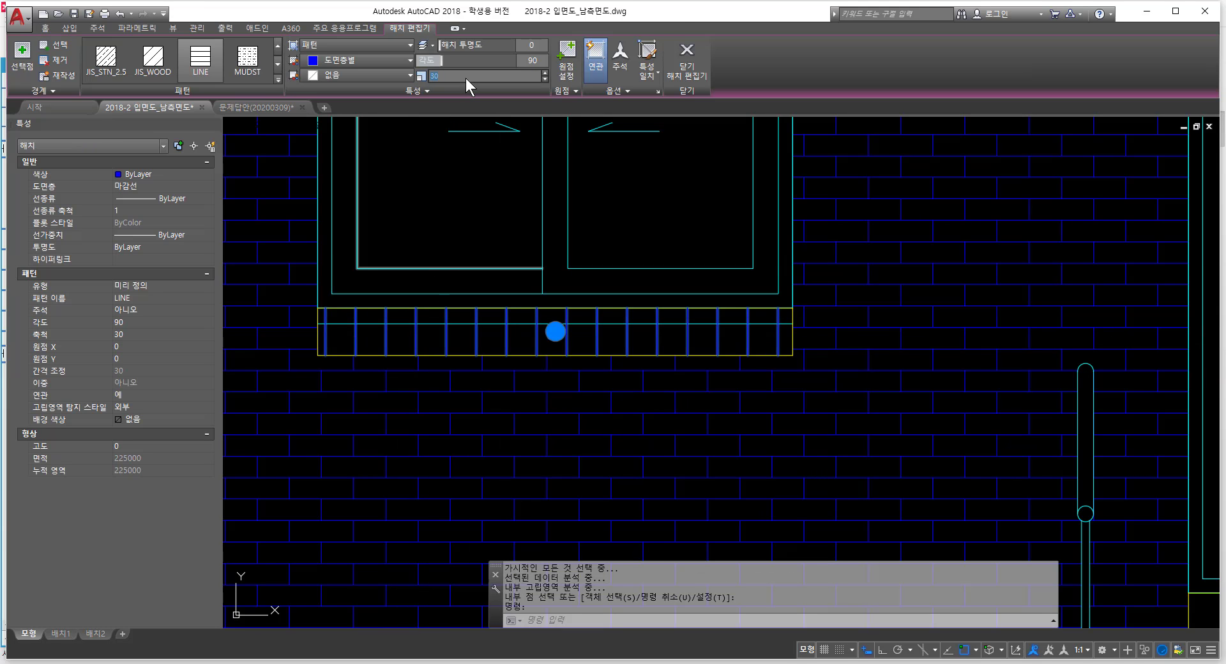
pyautogui.press('Escape')
pyautogui.press('Escape')
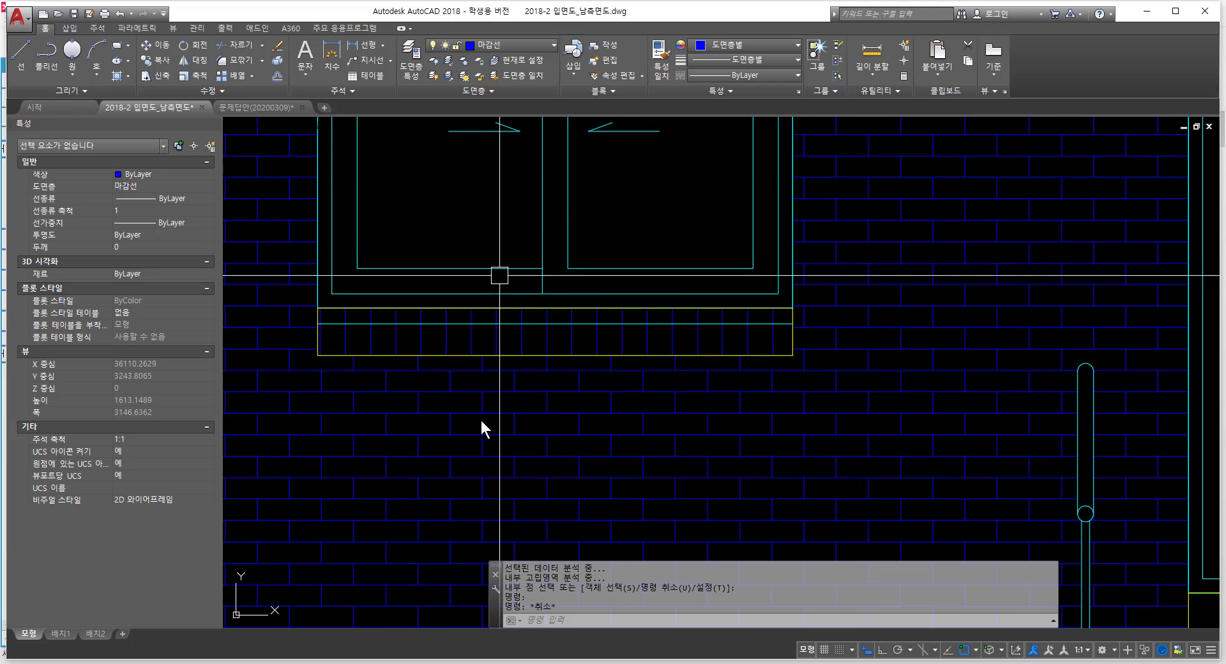
# Step: Measure the spacing between two neighbouring vertical lines of the sill hatch
pyautogui.write('dist')
pyautogui.press('Return')
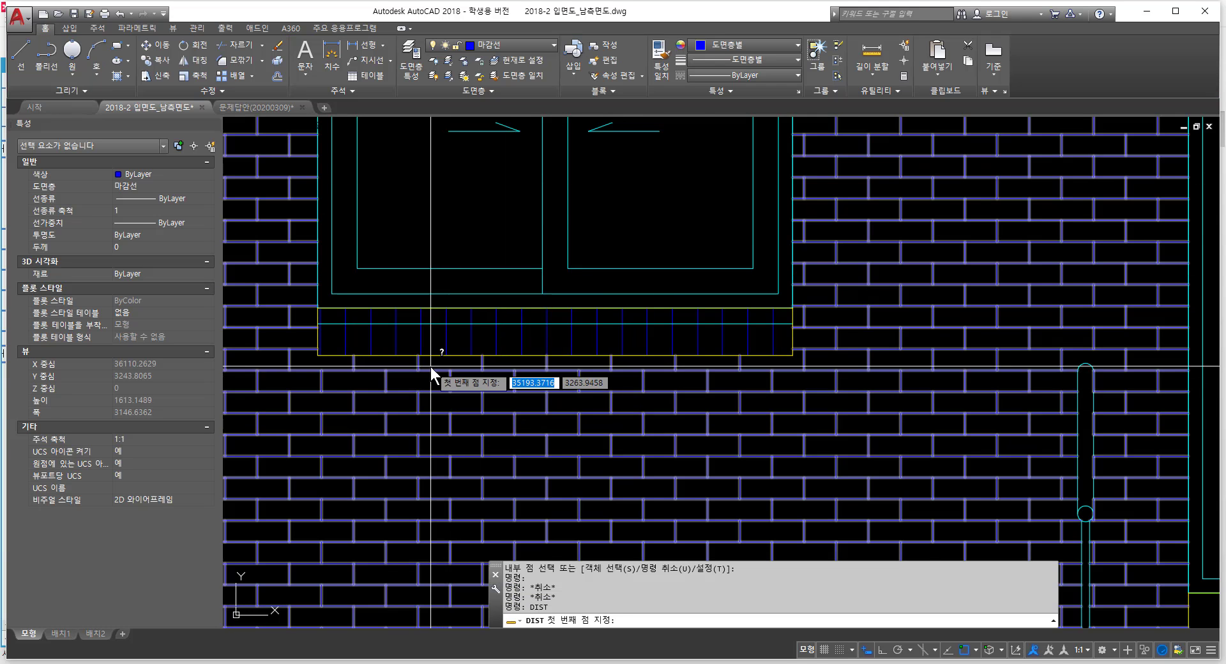
pyautogui.scroll(2, 426, 358)
pyautogui.click(408, 309)
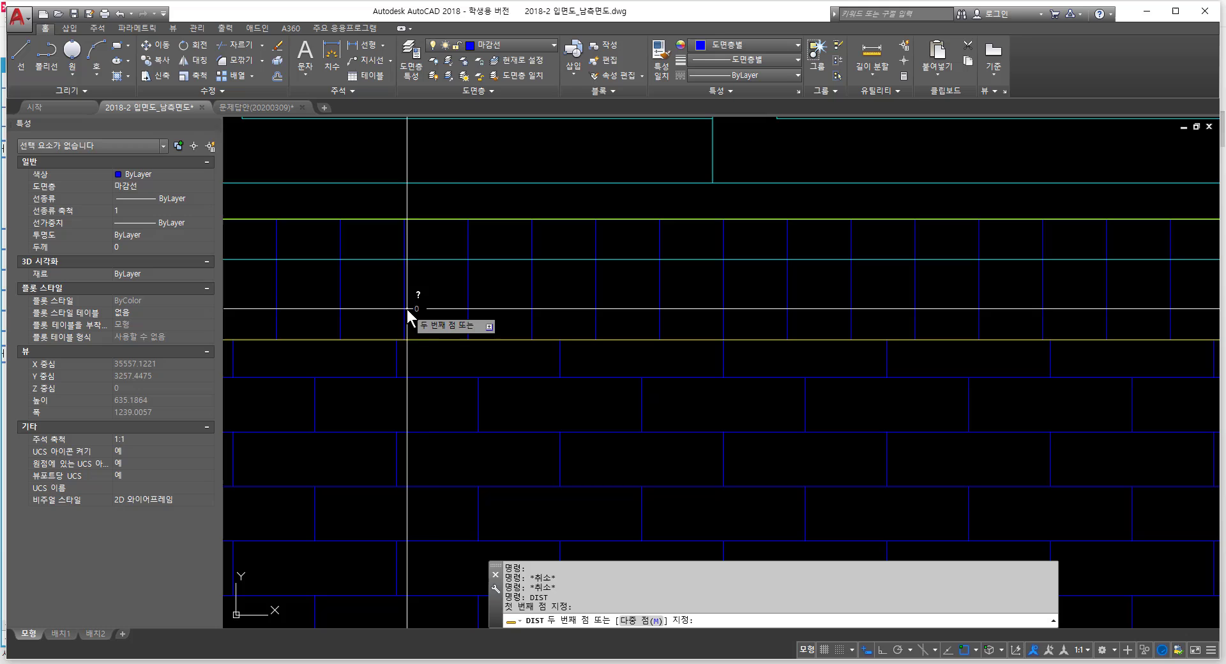
pyautogui.click(466, 310)
pyautogui.press('Escape')
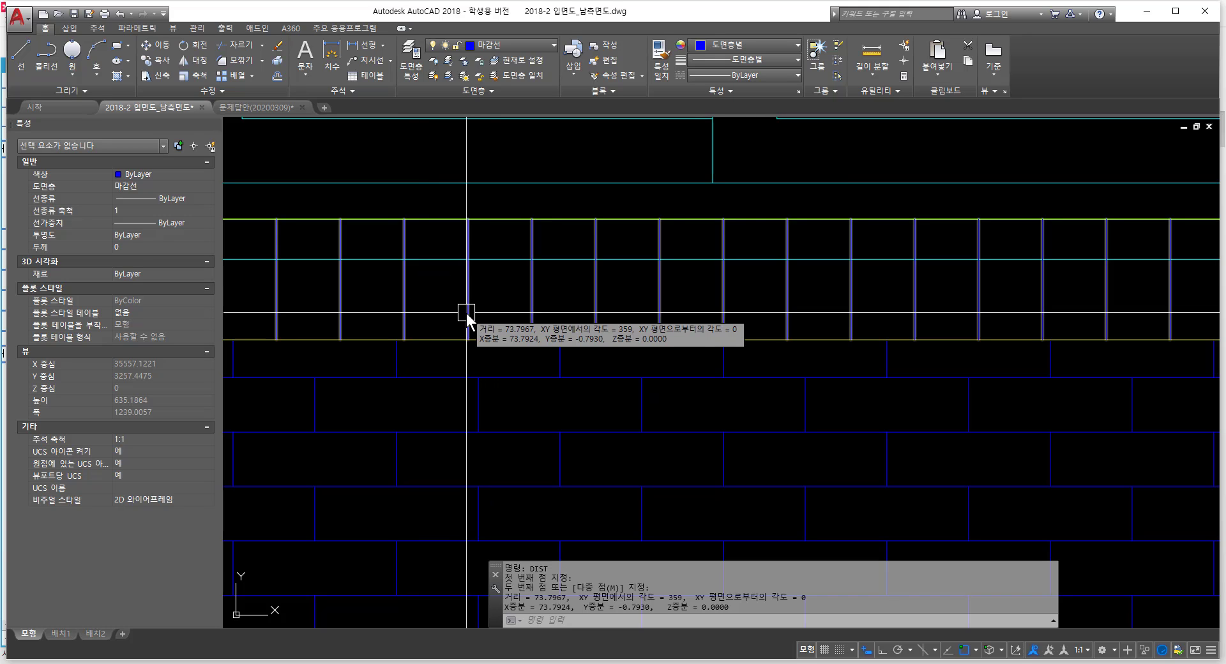
# Step: Set the scale of the LINE hatch on the left window's sill to 22
pyautogui.click(466, 307)
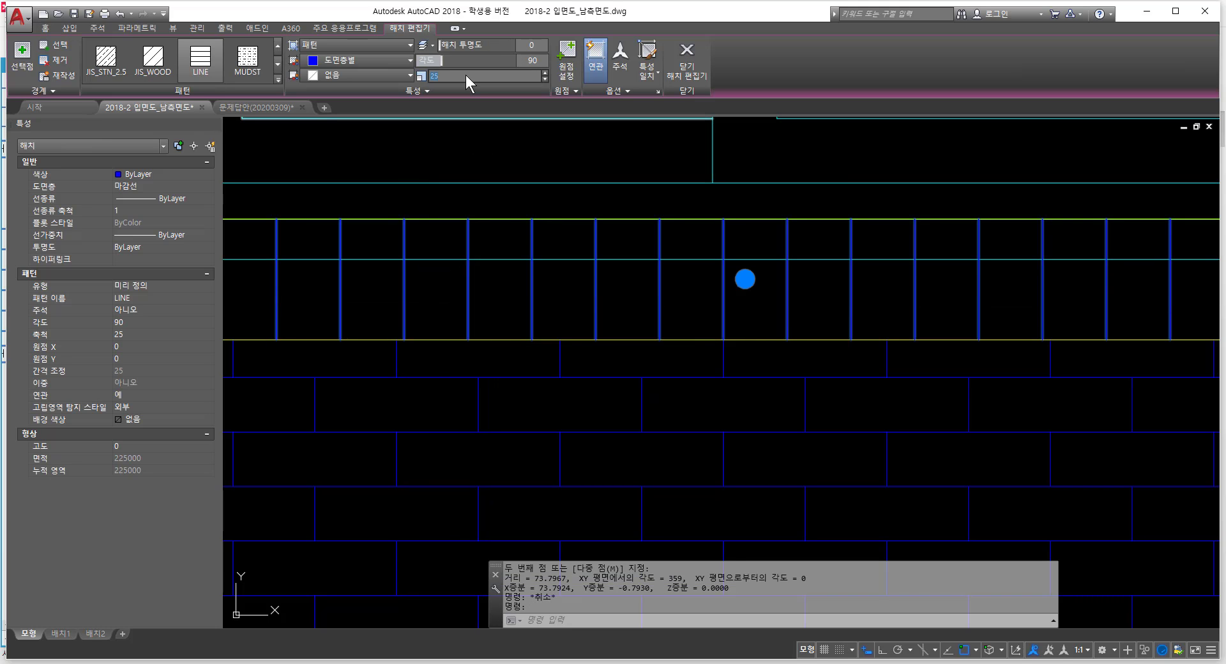
pyautogui.press('Escape')
pyautogui.press('Escape')
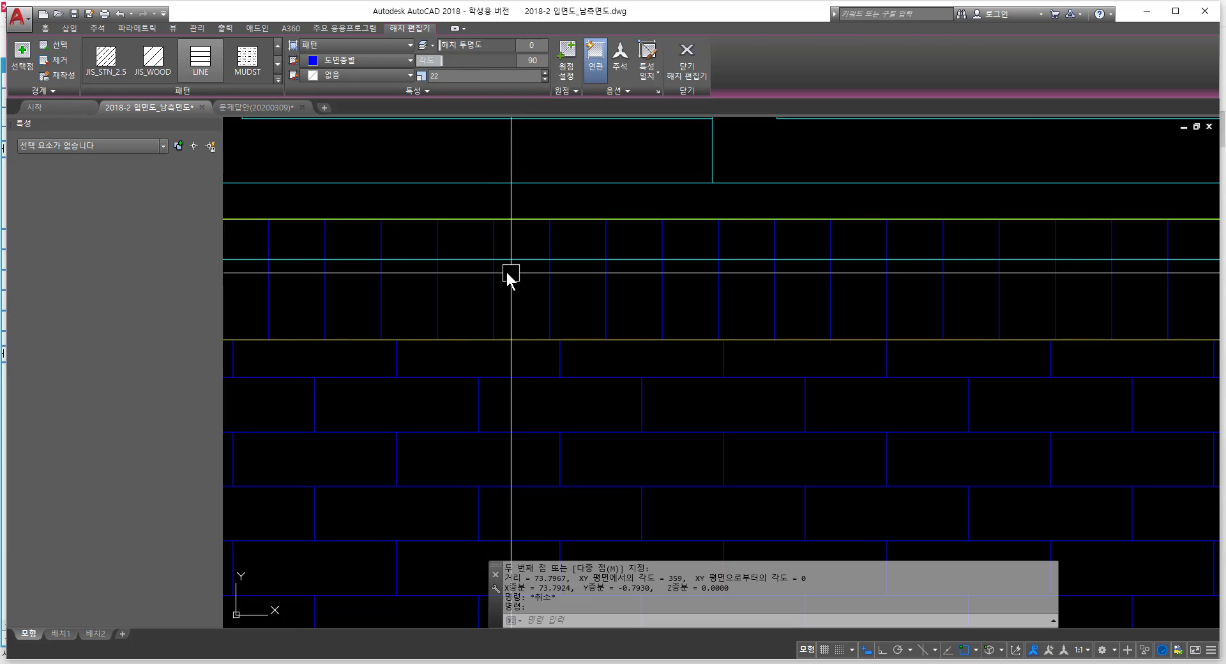
pyautogui.scroll(-4, 606, 330)
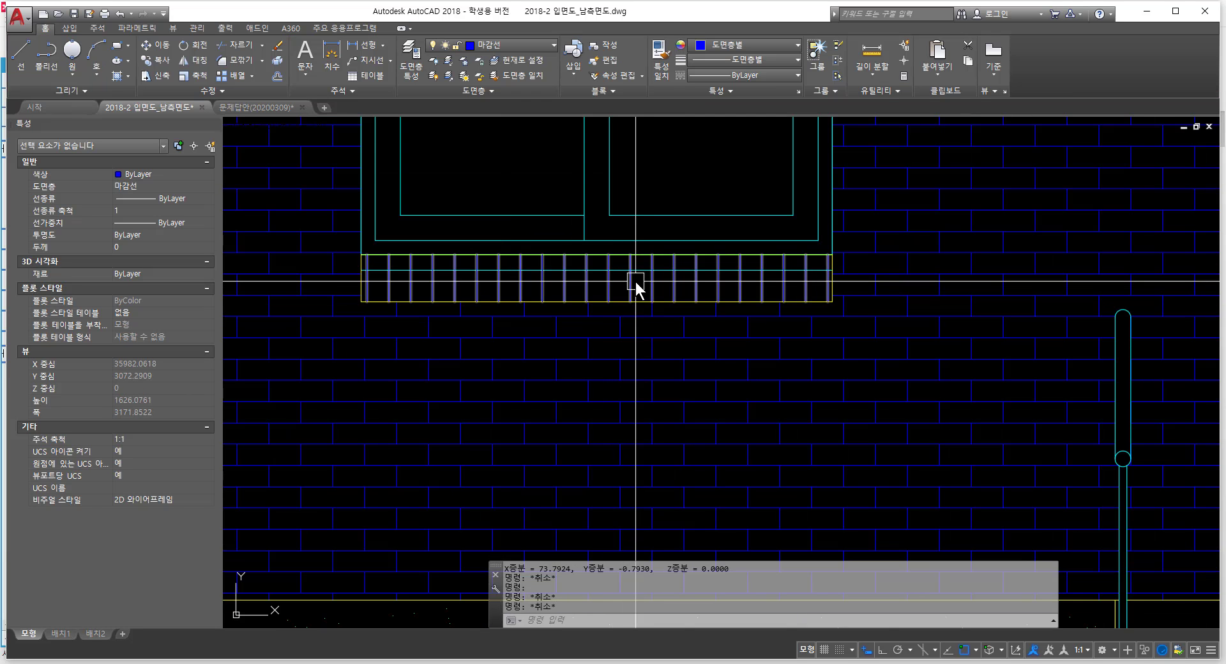
# Step: Hatch both sill strips under the right window with the LINE pattern at angle 90 and scale 30
pyautogui.scroll(-2, 636, 282)
pyautogui.moveTo(665, 292); pyautogui.dragTo(368, 314, button='middle')
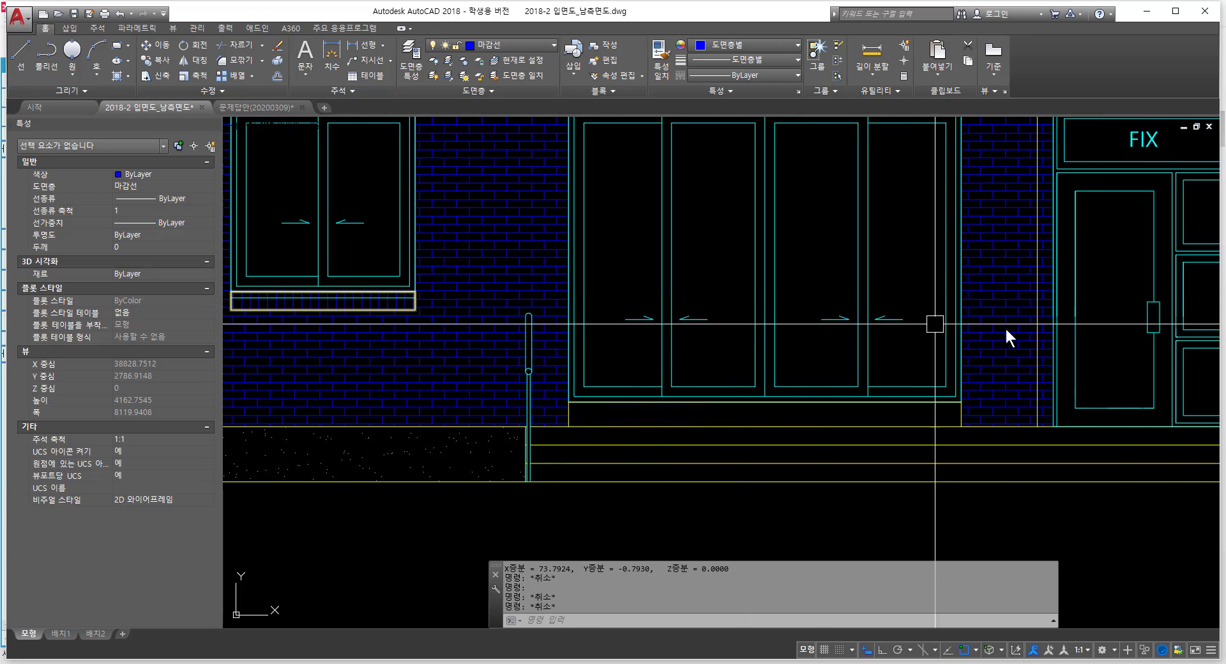
pyautogui.moveTo(1060, 334); pyautogui.dragTo(362, 269, button='middle')
pyautogui.scroll(4, 733, 252)
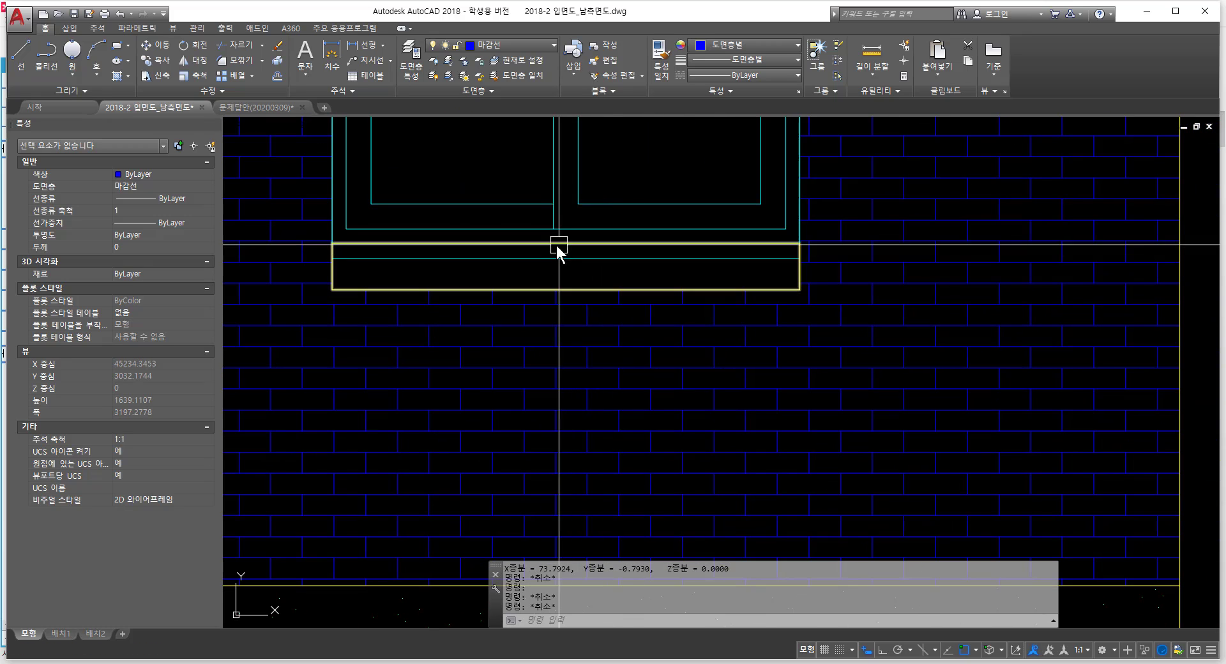
pyautogui.write('h')
pyautogui.press('Return')
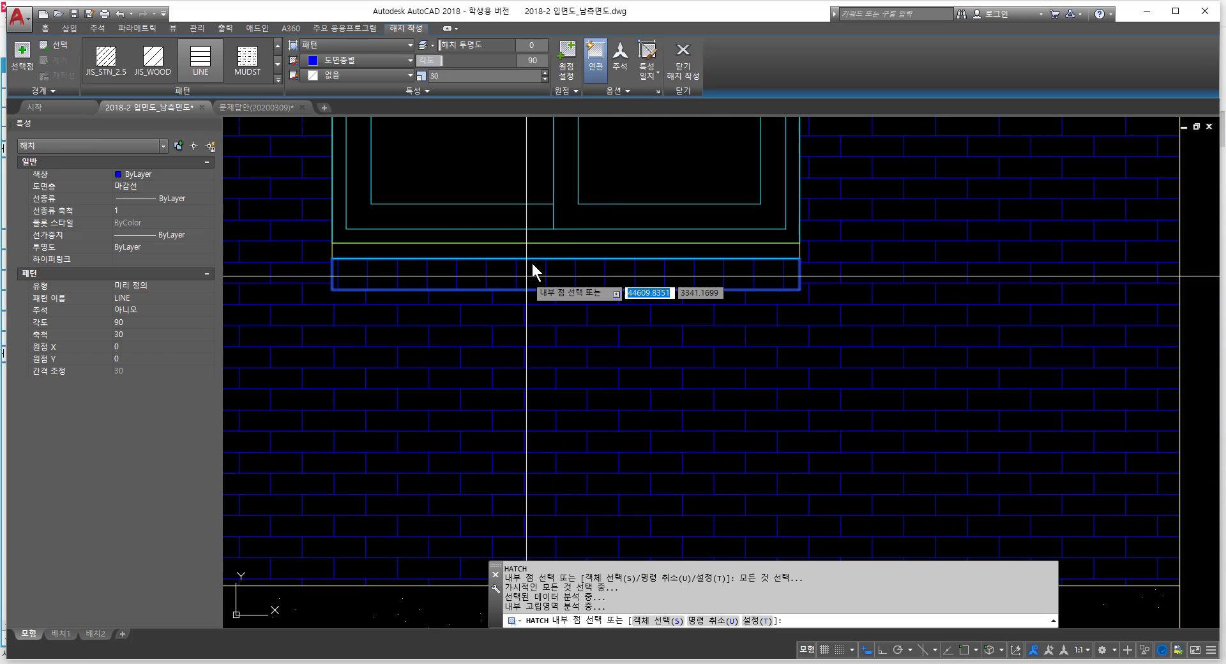
pyautogui.press('Return')
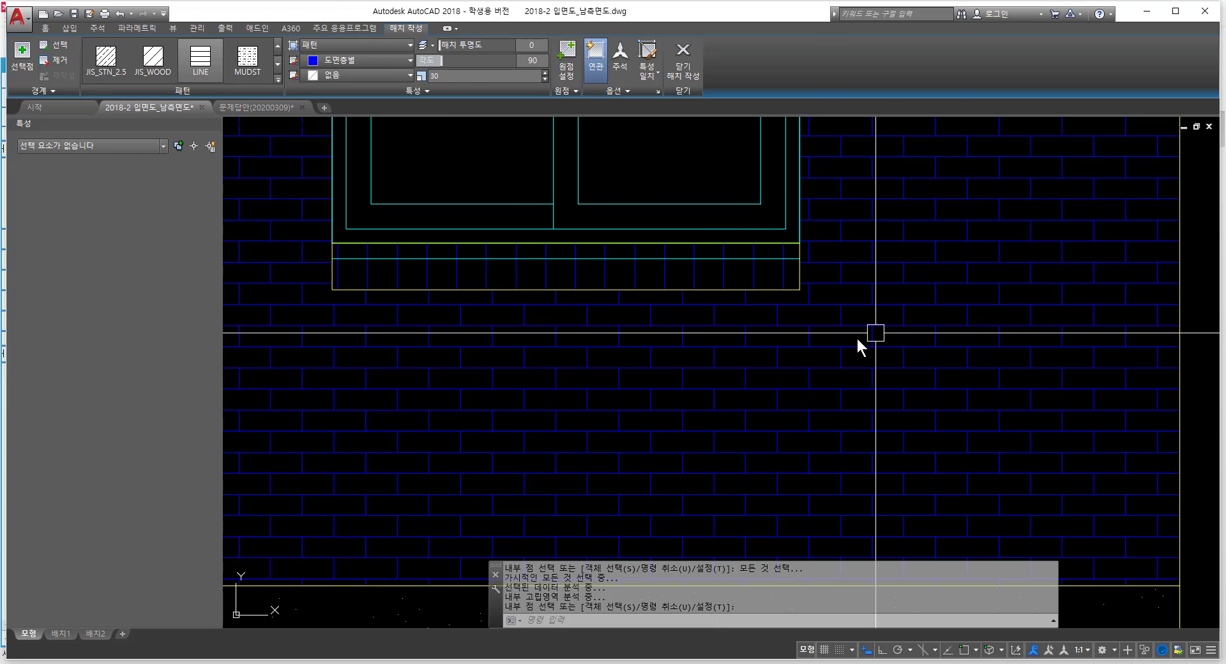
# Step: Match the properties of the left window's sill hatch onto the right window's sill hatch
pyautogui.write('ma')
pyautogui.press('Return')
pyautogui.scroll(-6, 734, 319)
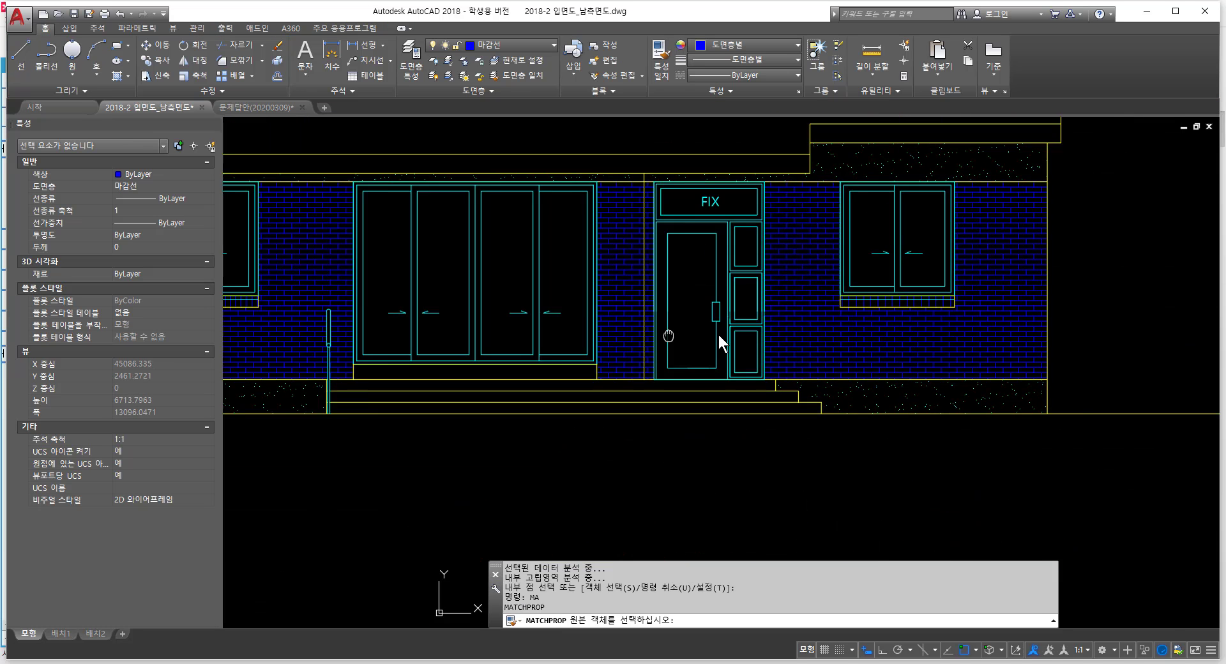
pyautogui.scroll(6, 367, 300)
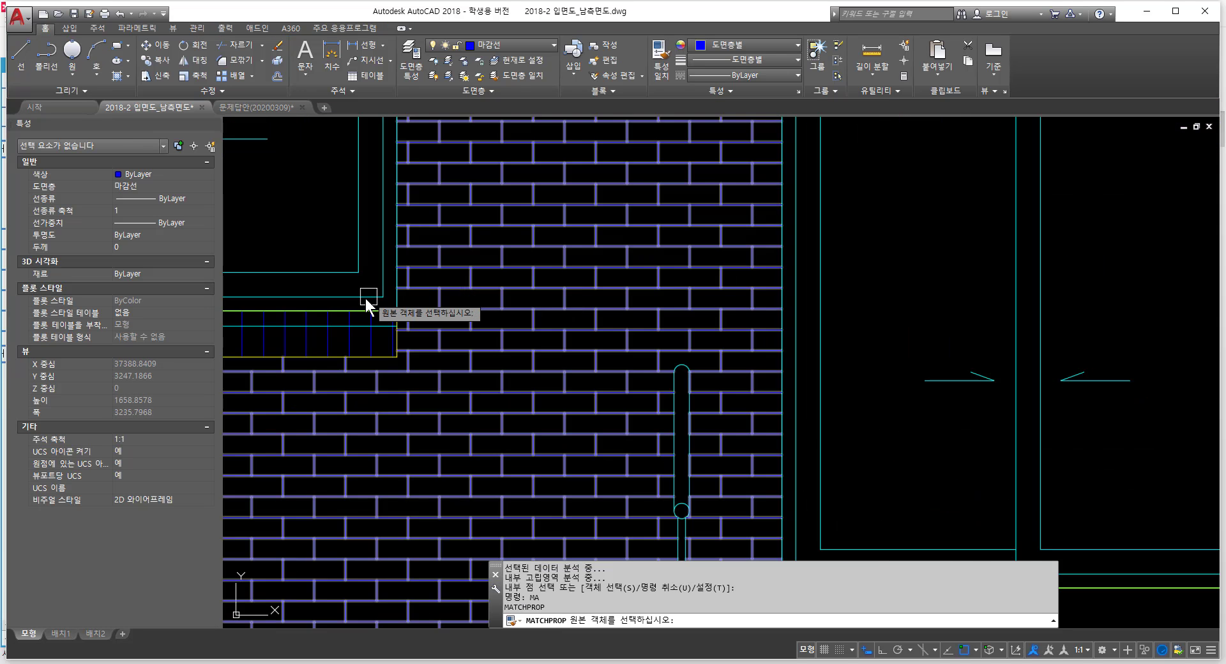
pyautogui.click(370, 339)
pyautogui.scroll(-6, 750, 295)
pyautogui.moveTo(748, 295); pyautogui.dragTo(605, 287, button='middle')
pyautogui.scroll(4, 711, 337)
pyautogui.click(699, 354)
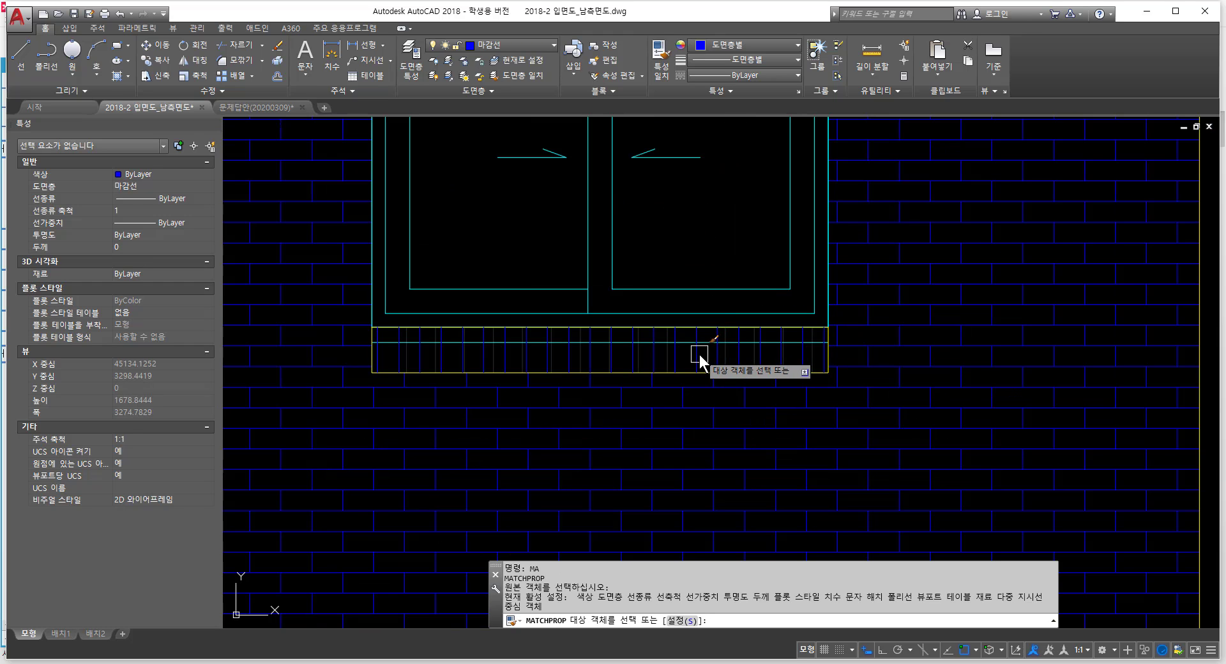
pyautogui.press('Return')
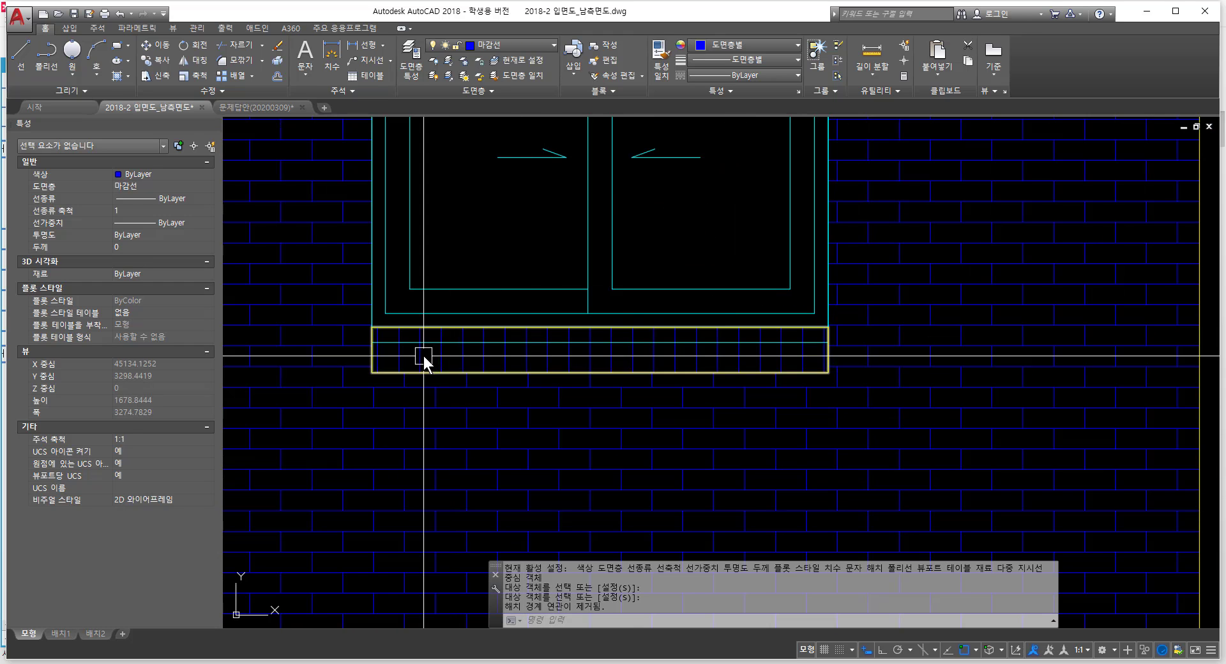
# Step: Examine the ridge tile profile at the roof peak in the section drawing
pyautogui.scroll(-5, 683, 383)
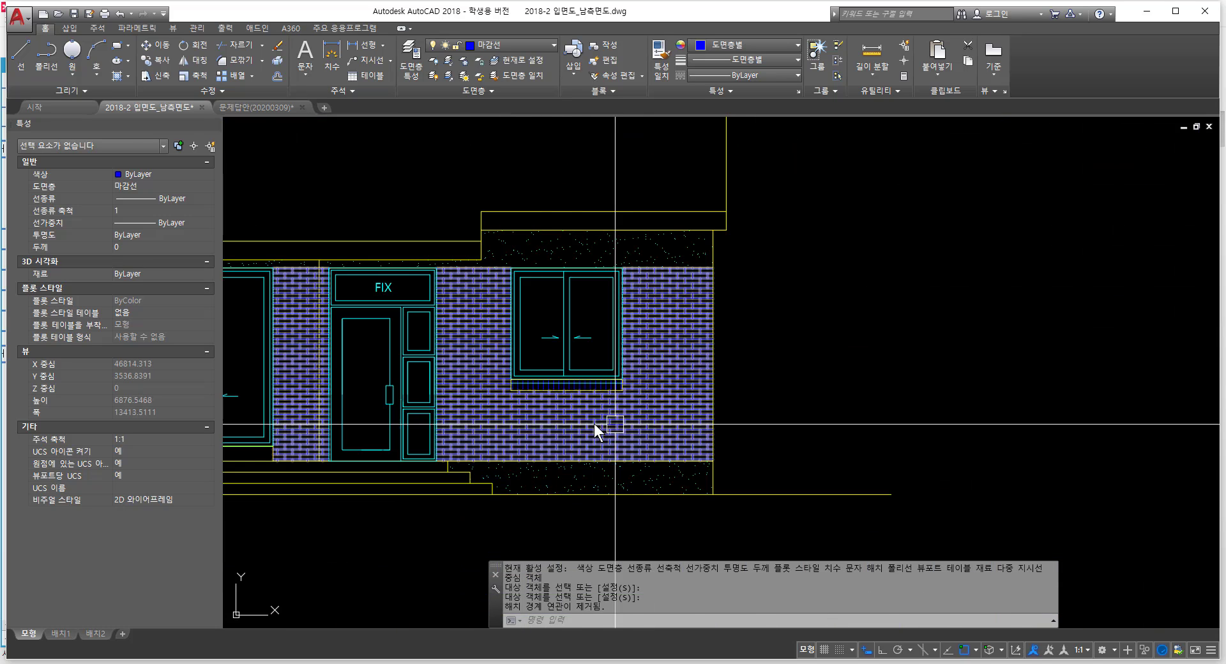
pyautogui.moveTo(596, 430); pyautogui.dragTo(854, 378, button='middle')
pyautogui.moveTo(412, 393); pyautogui.dragTo(618, 382, button='middle')
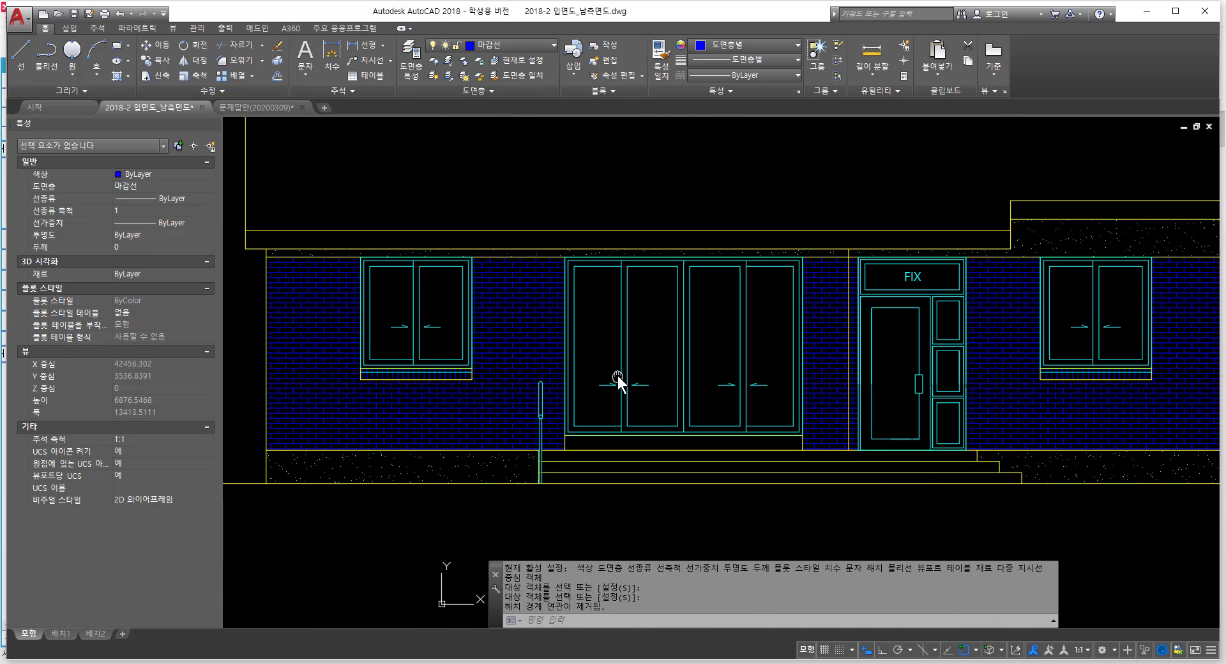
pyautogui.scroll(-4, 530, 340)
pyautogui.scroll(5, 462, 264)
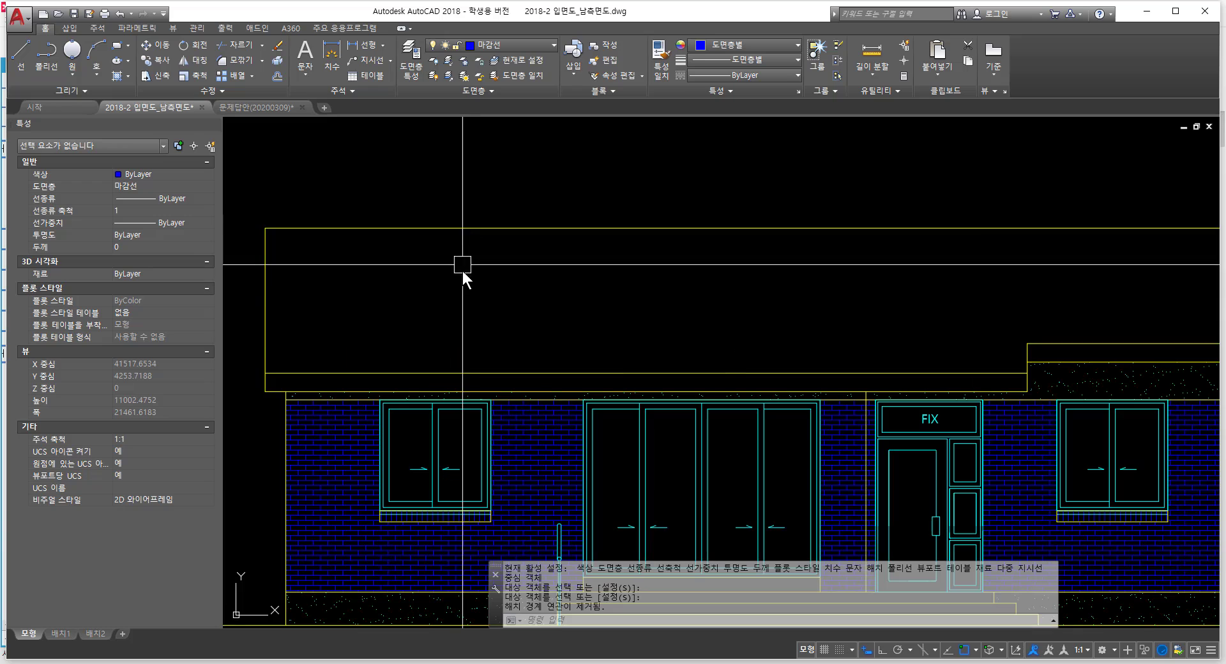
pyautogui.scroll(-2, 465, 274)
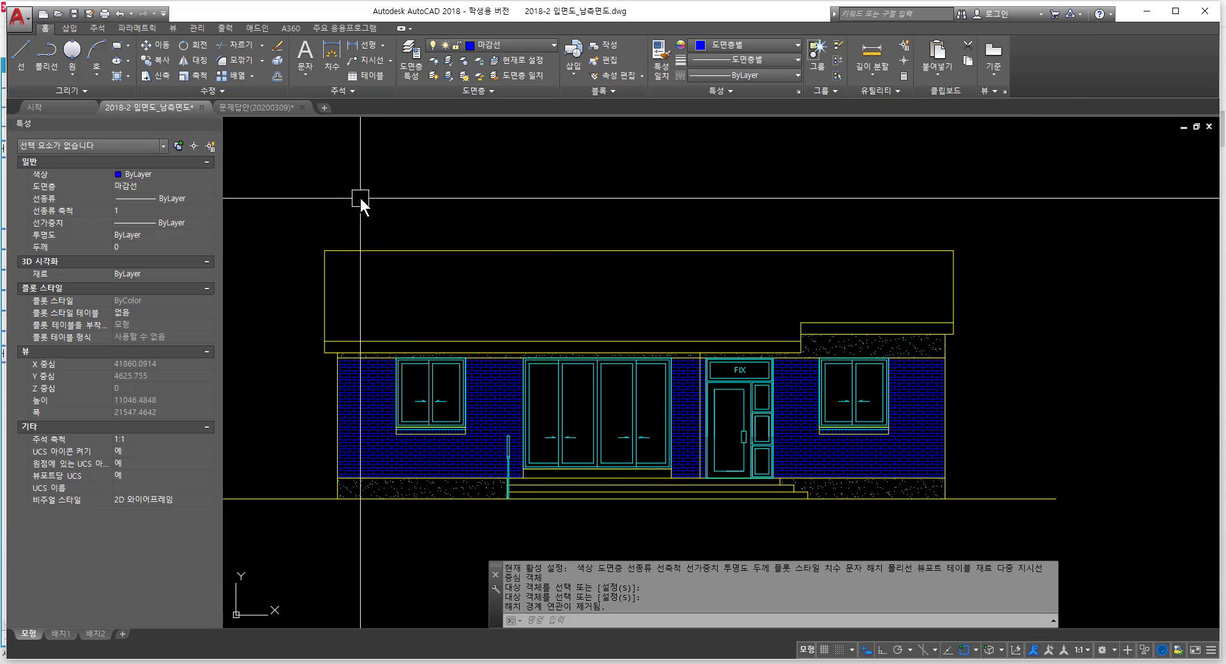
pyautogui.scroll(-5, 464, 255)
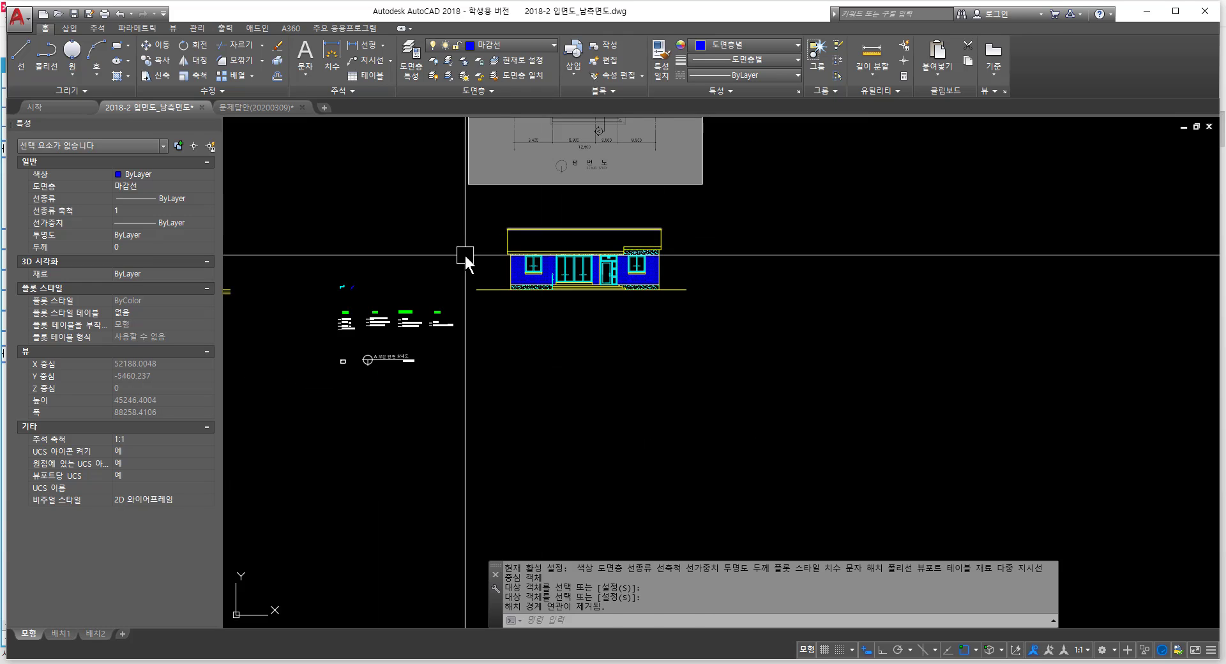
pyautogui.scroll(15, 504, 273)
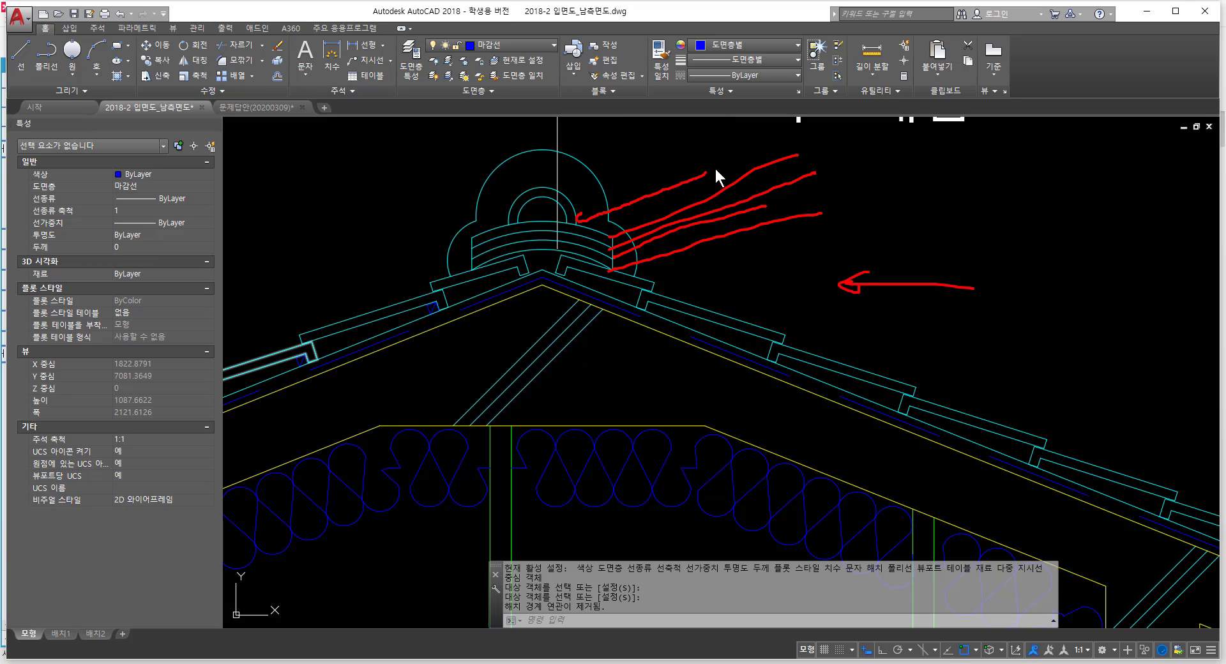
pyautogui.moveTo(587, 180); pyautogui.dragTo(672, 152)
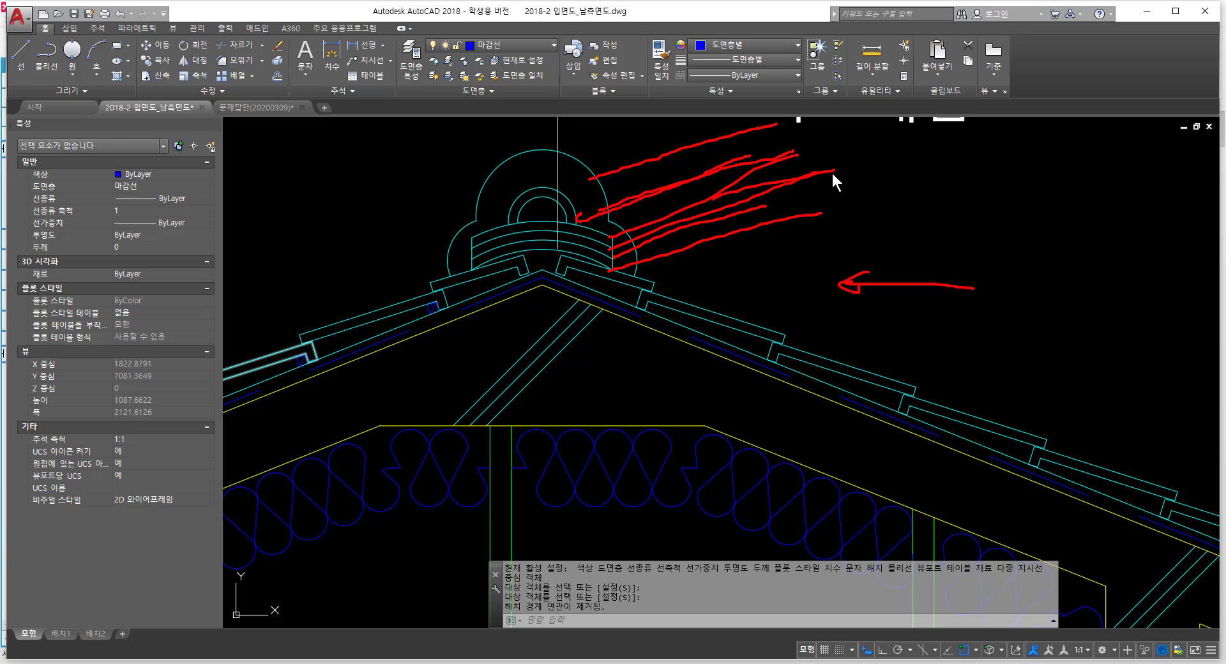
pyautogui.press('Escape')
pyautogui.click(755, 264)
pyautogui.press('Escape')
pyautogui.press('Escape')
pyautogui.press('Escape')
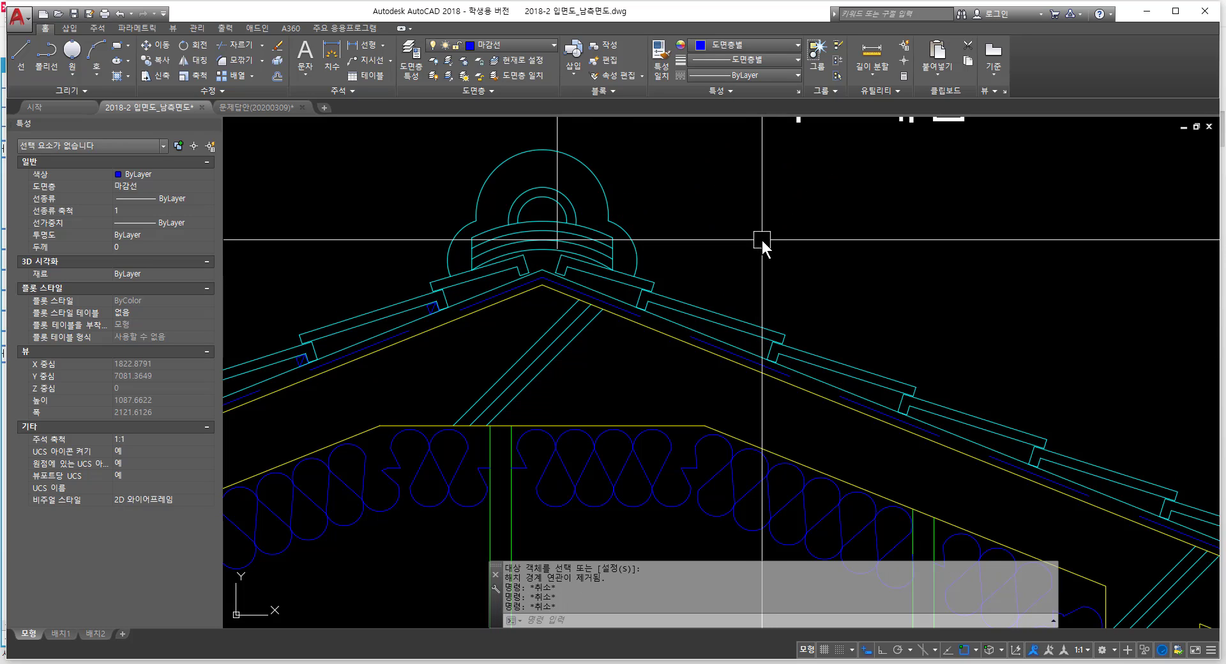
# Step: Draw a horizontal line with ortho on, from the lower right corner of the ridge tile stack outward past the roof slope
pyautogui.write('l')
pyautogui.press('space')
pyautogui.click(613, 270)
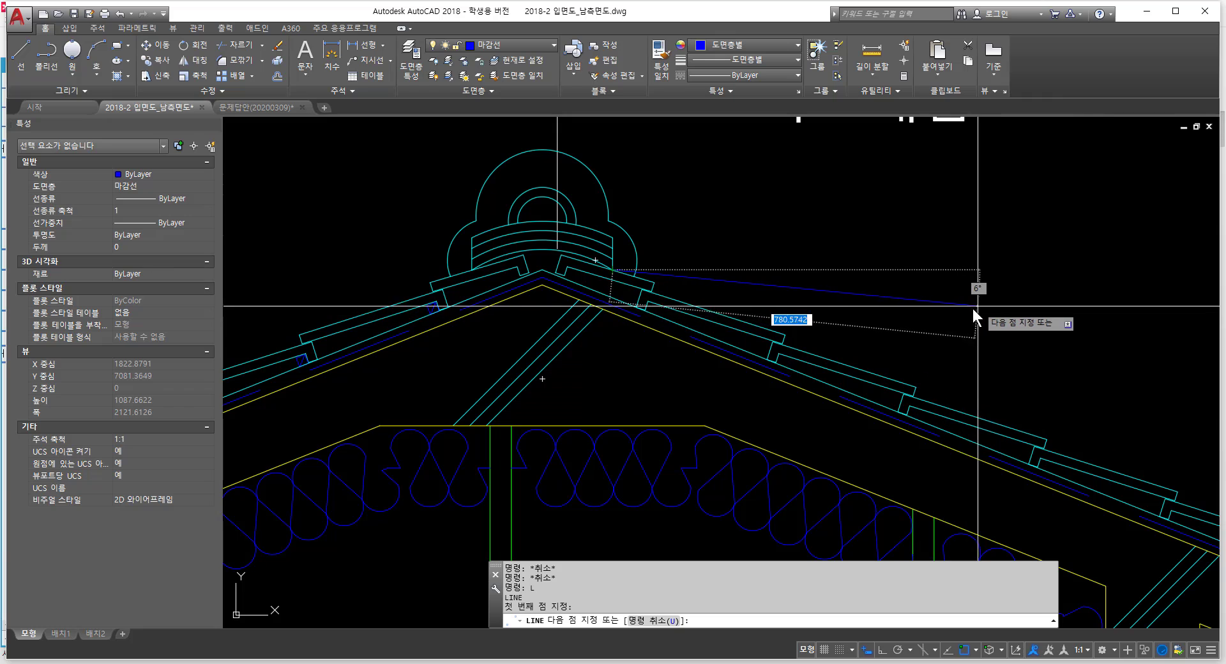
pyautogui.press('F8')
pyautogui.click(1059, 312)
pyautogui.press('space')
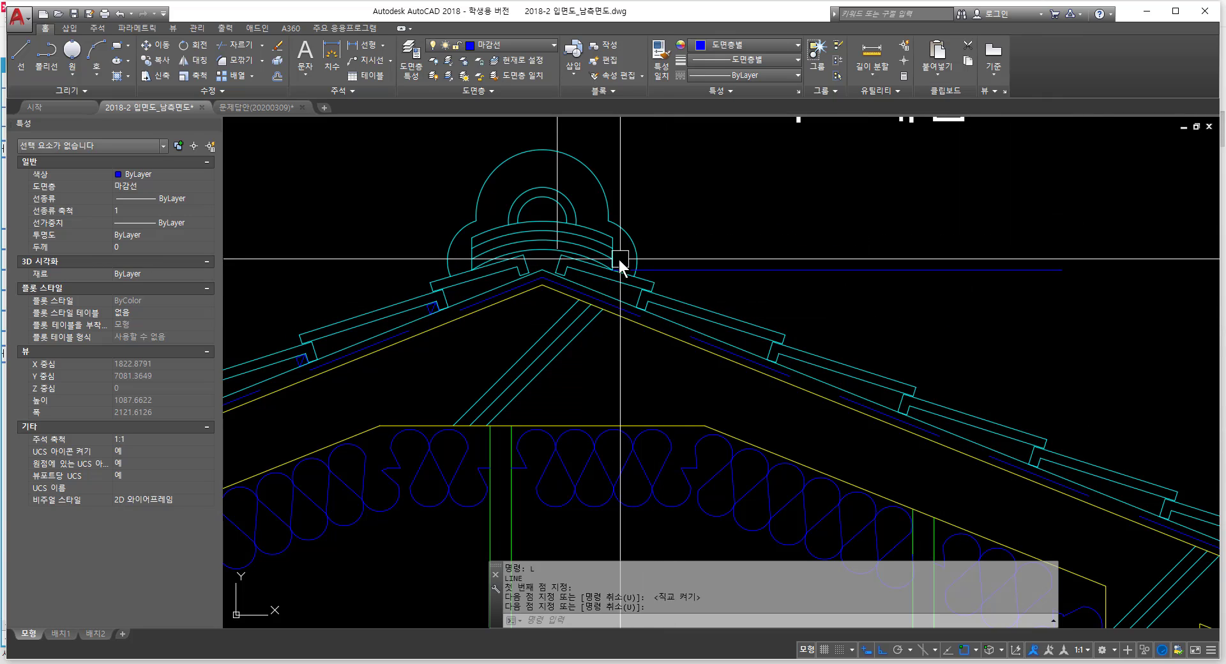
# Step: Make 입면선 the current layer and match the new horizontal line's properties to the ridge tile's outer arc
pyautogui.click(522, 44)
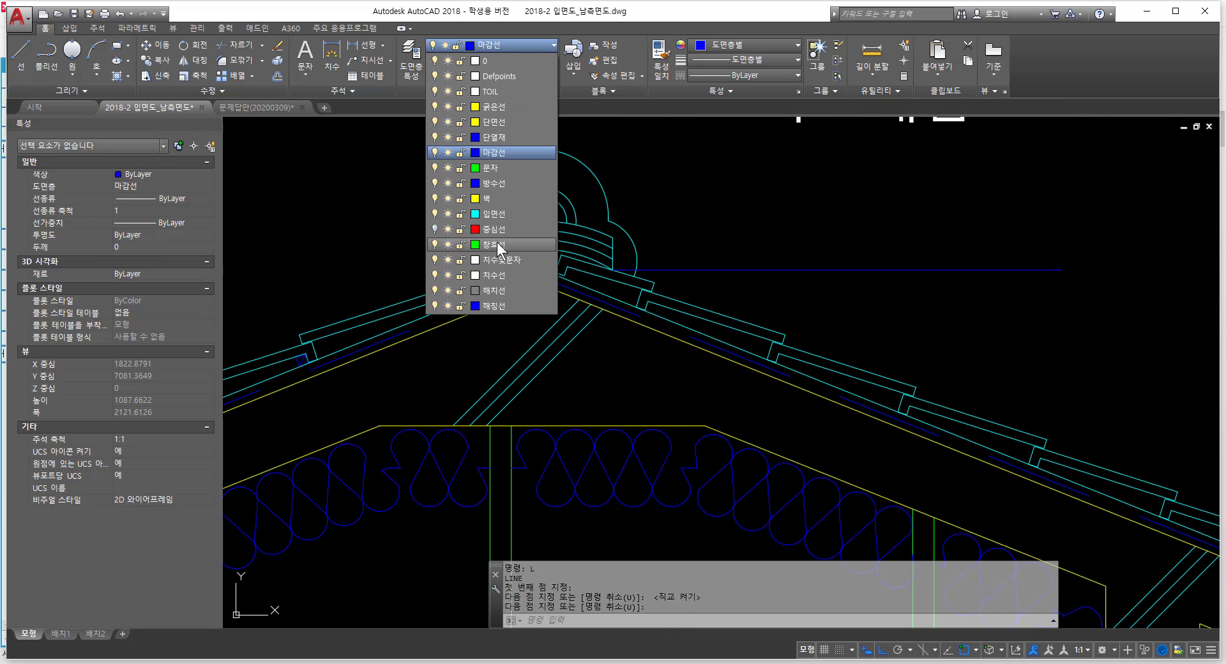
pyautogui.click(507, 213)
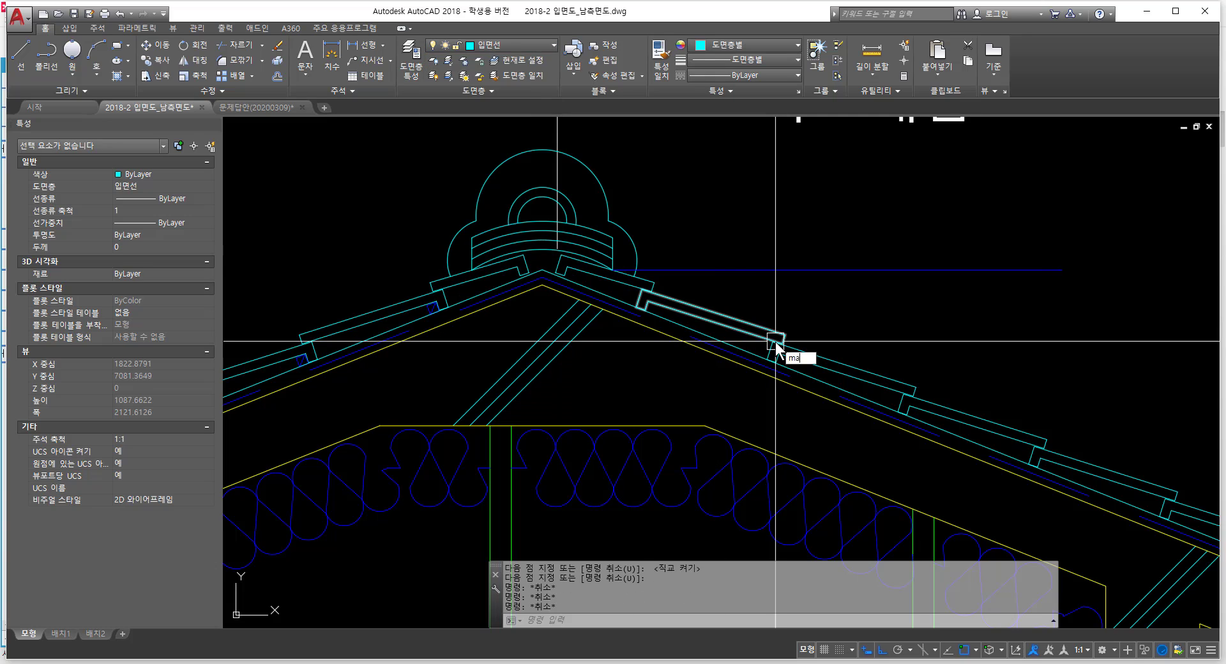
pyautogui.write('ma')
pyautogui.press('Return')
pyautogui.click(634, 240)
pyautogui.click(718, 271)
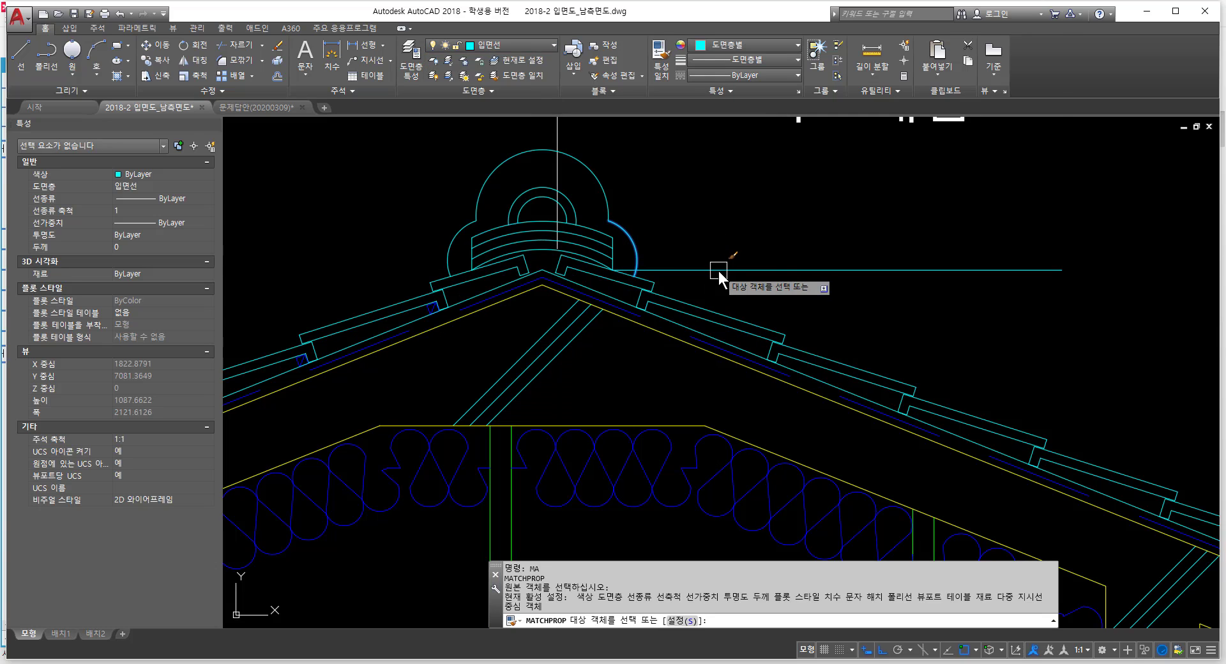
pyautogui.press('Return')
# Step: Copy the horizontal line up to the three ridge tile edges above it, the base of the round ridge tile's ring and the ring's top
pyautogui.write('cop')
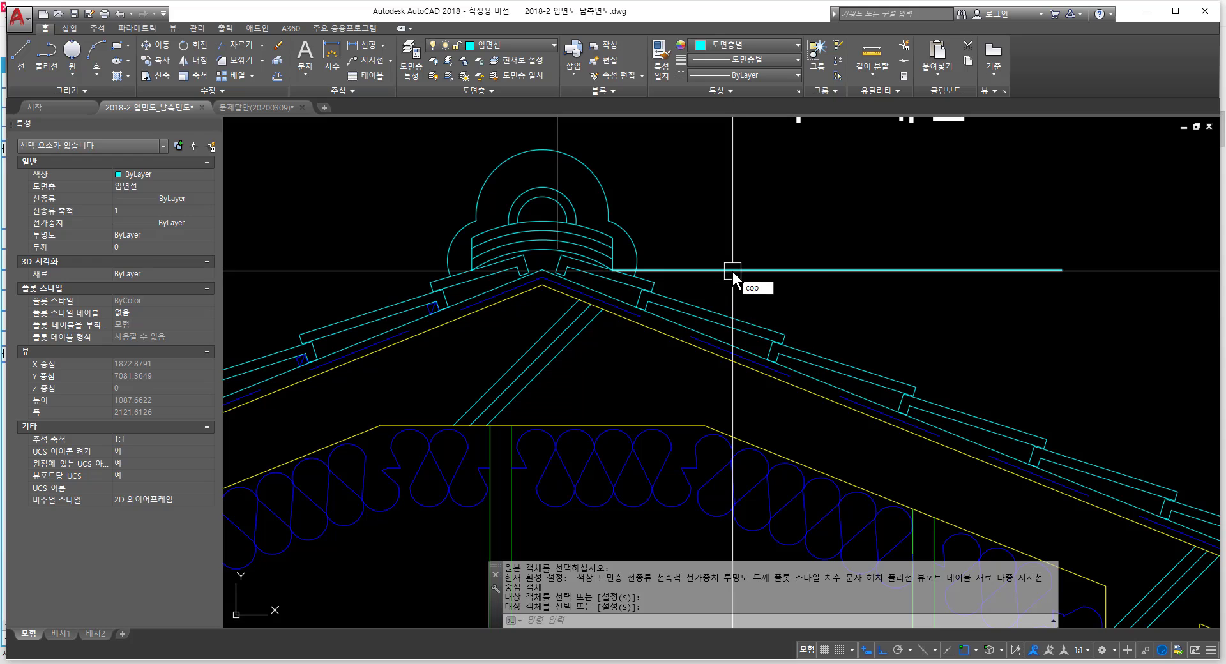
pyautogui.press('Return')
pyautogui.click(733, 271)
pyautogui.press('Return')
pyautogui.scroll(2, 632, 273)
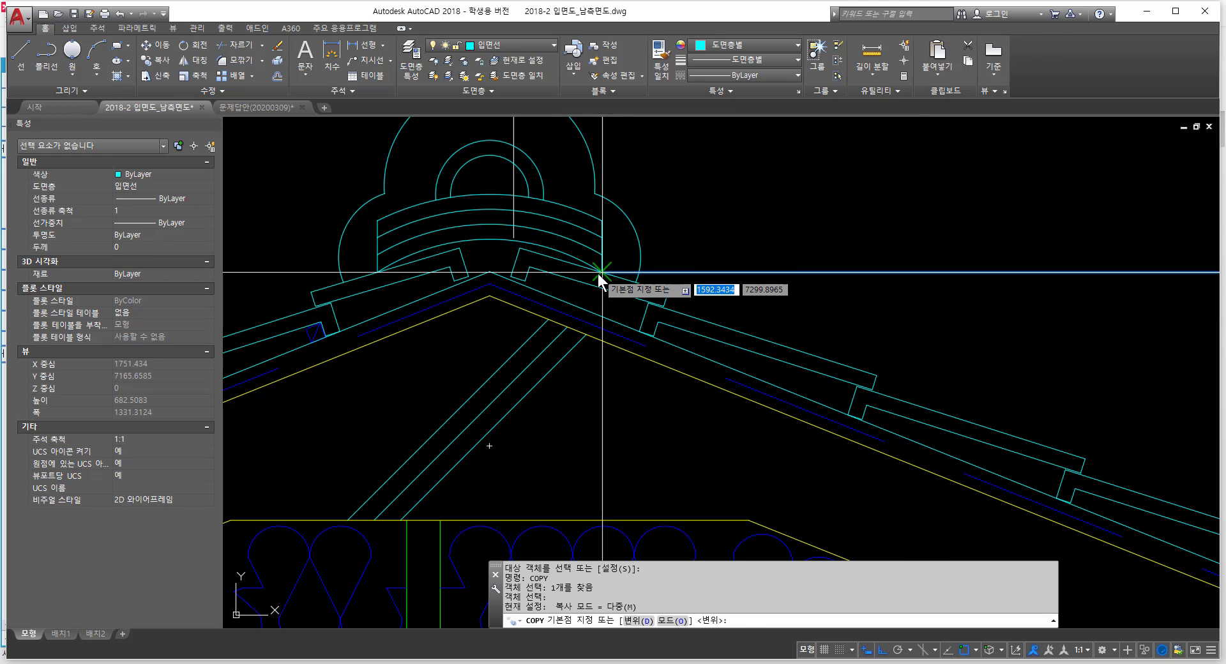
pyautogui.click(598, 273)
pyautogui.click(600, 254)
pyautogui.click(607, 238)
pyautogui.click(608, 221)
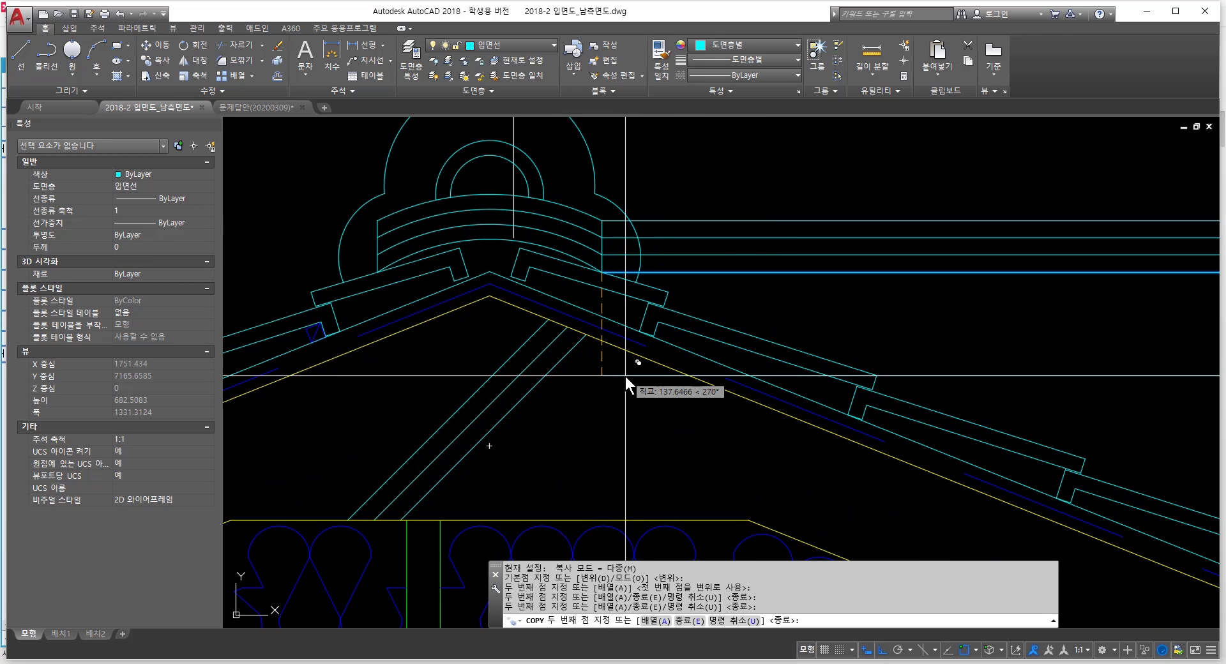
pyautogui.click(546, 201)
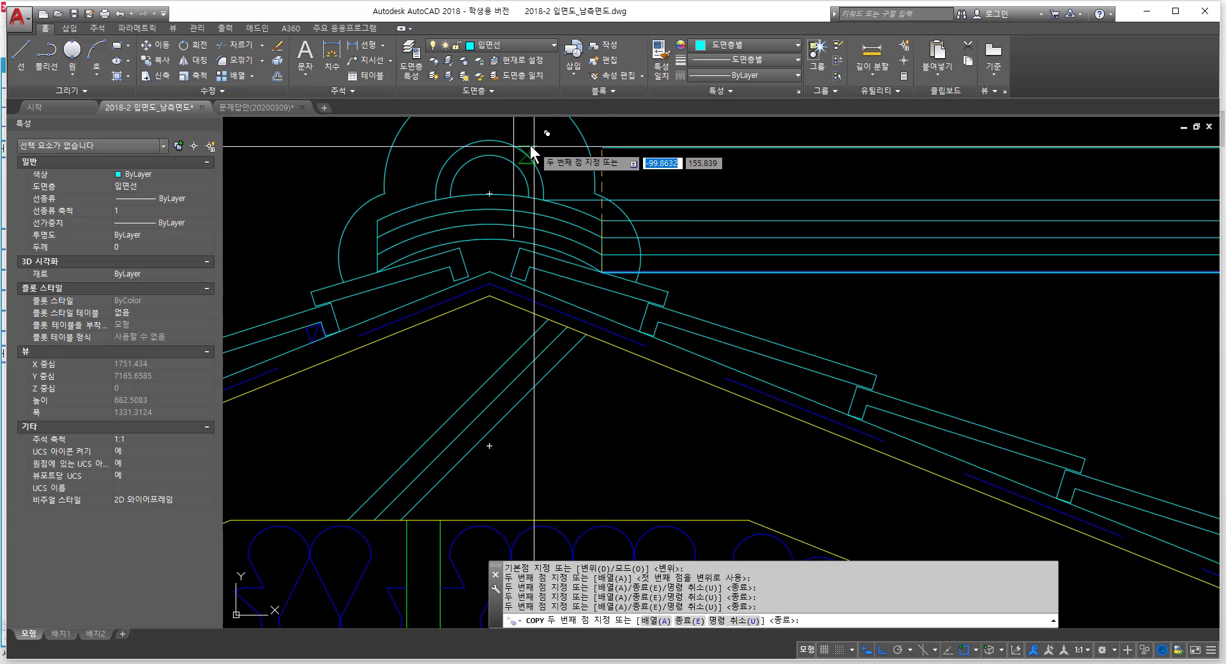
pyautogui.press('Escape')
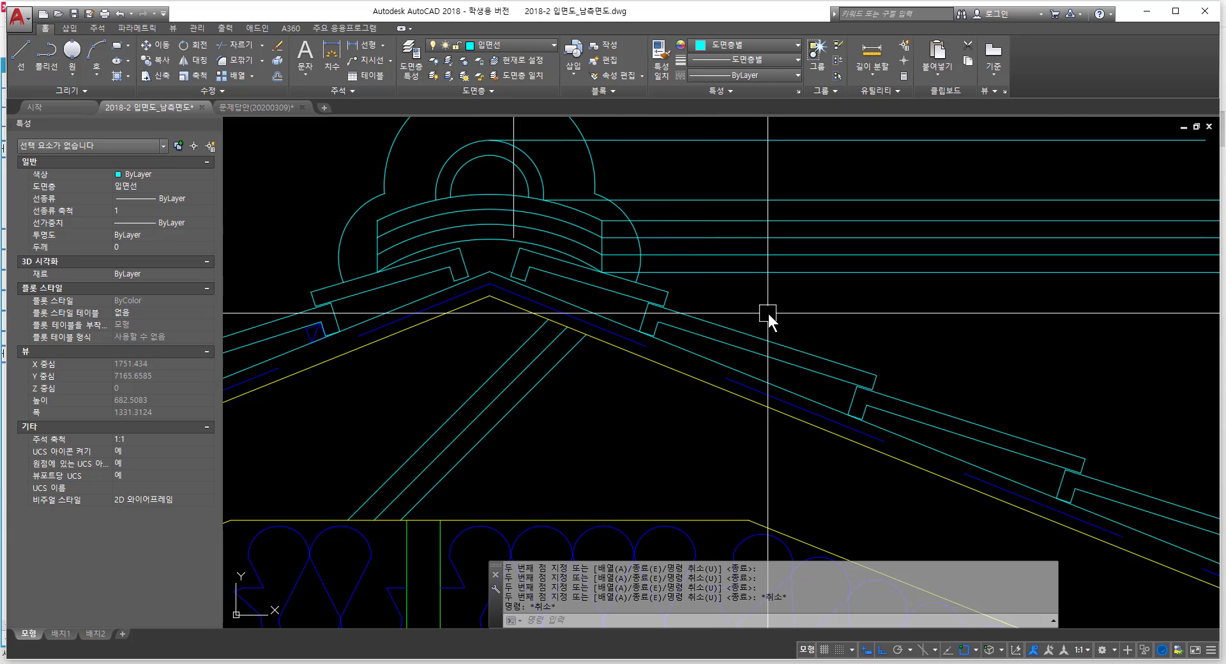
# Step: Try erasing the horizontal line projected from the base of the ridge ring, and undo the erasure
pyautogui.moveTo(845, 313); pyautogui.dragTo(703, 337, button='middle')
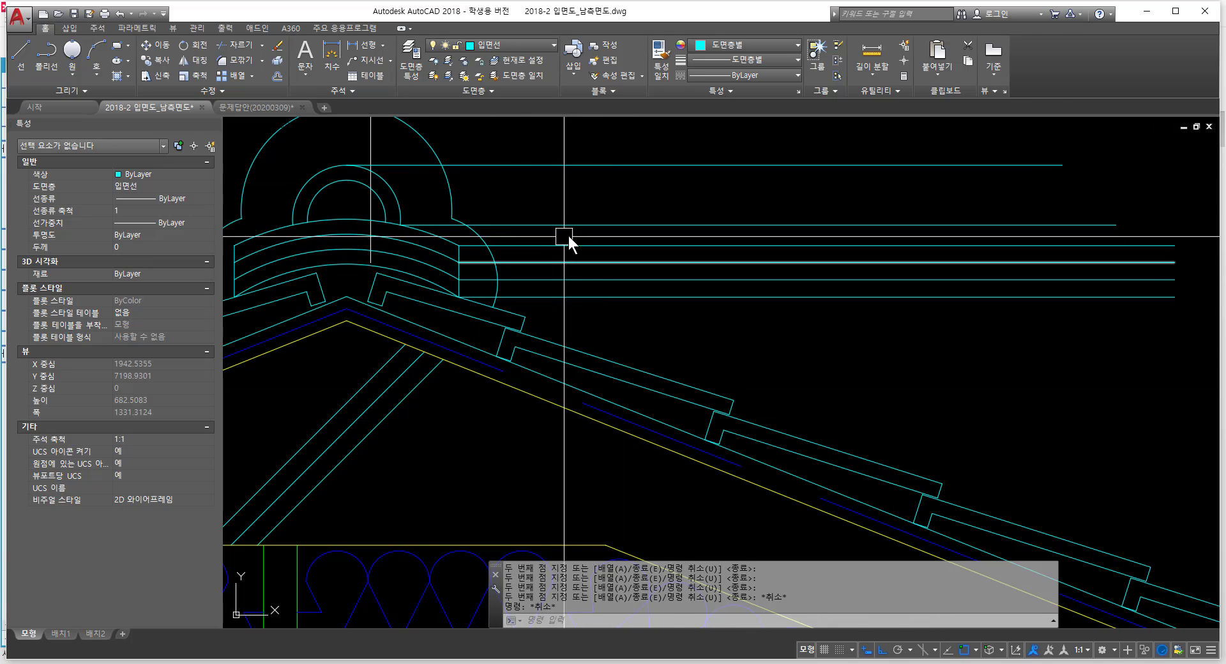
pyautogui.click(606, 224)
pyautogui.write('e')
pyautogui.press('Return')
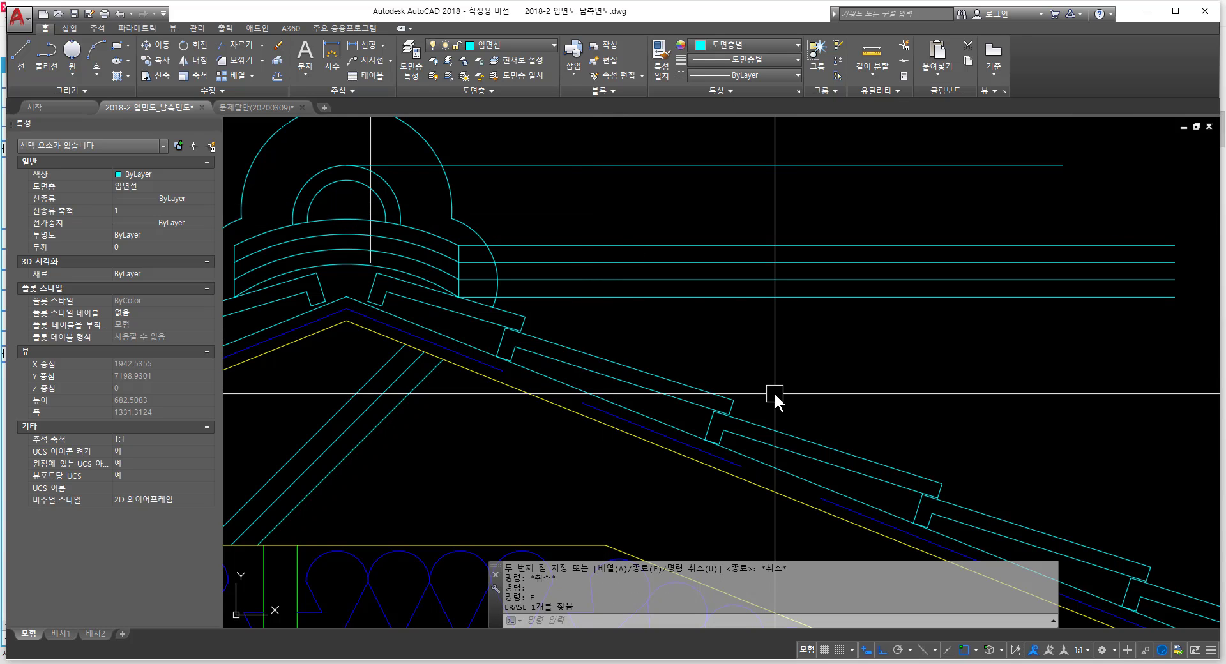
pyautogui.hotkey('ctrl', 'z')
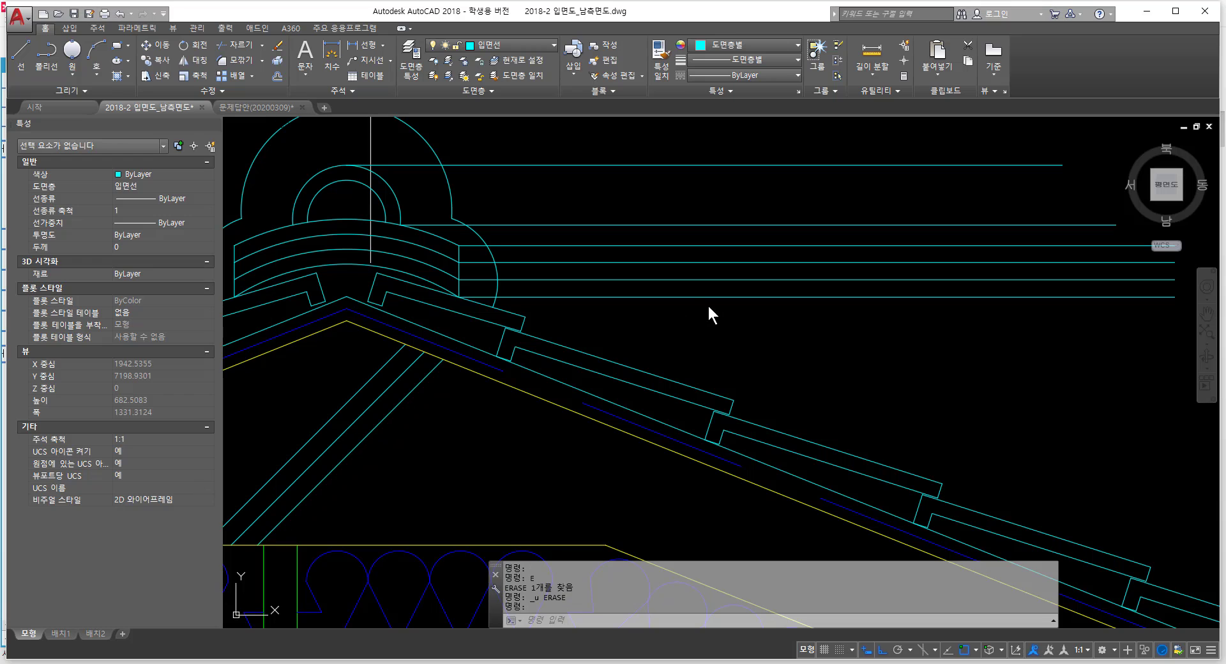
# Step: Erase the horizontal line that starts at the base of the round ridge tile's ring
pyautogui.moveTo(411, 241); pyautogui.dragTo(424, 268, button='middle')
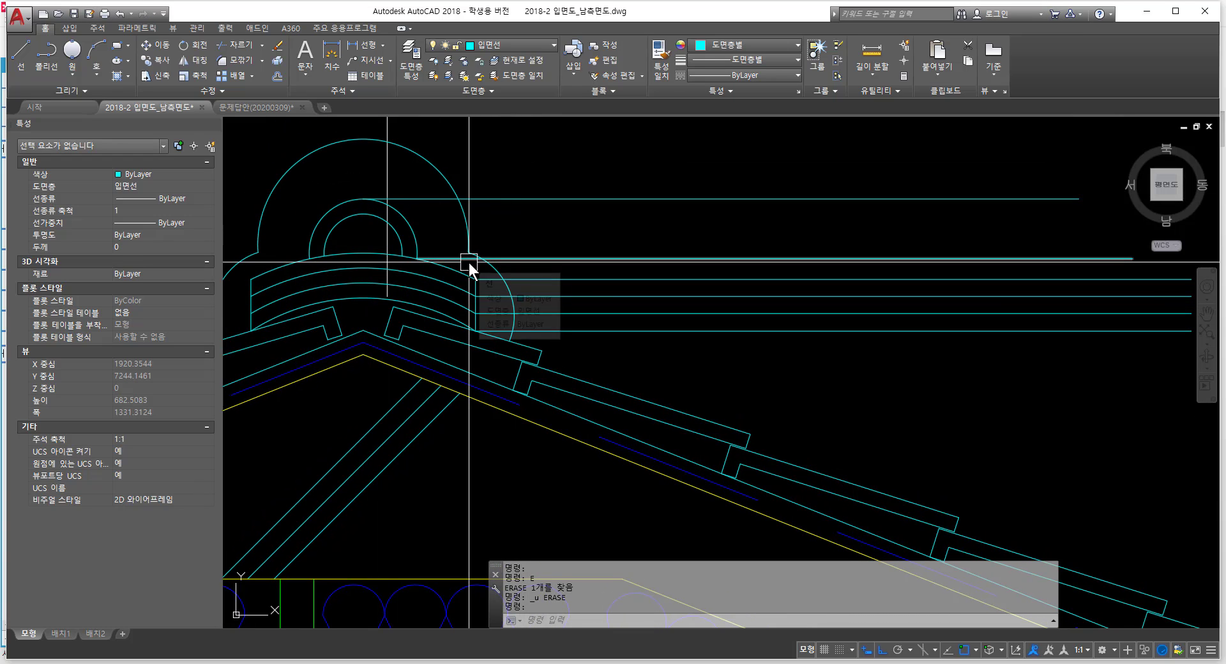
pyautogui.click(636, 259)
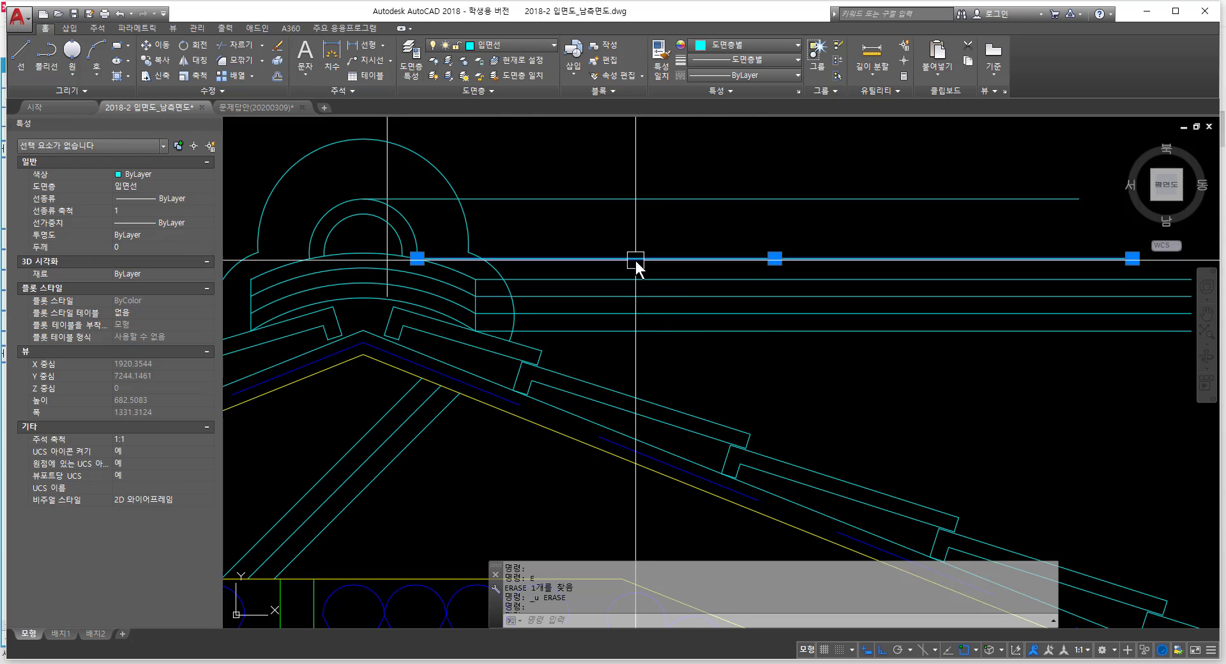
pyautogui.press('e')
pyautogui.press('Return')
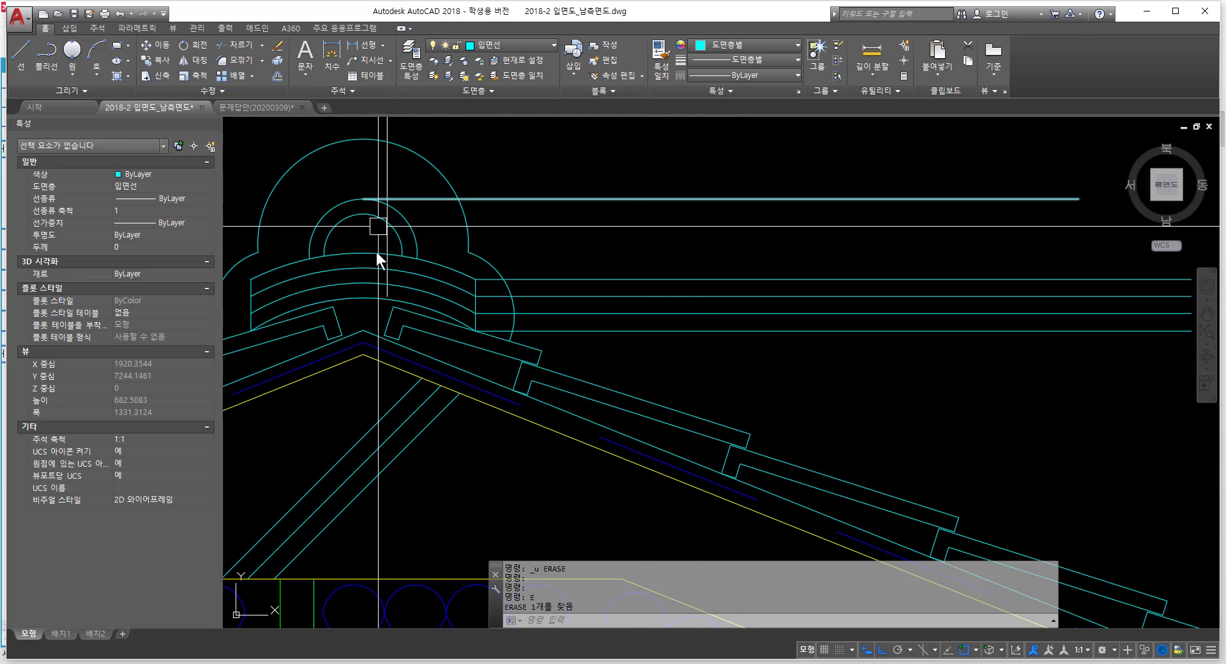
pyautogui.moveTo(724, 353); pyautogui.dragTo(260, 293, button='middle')
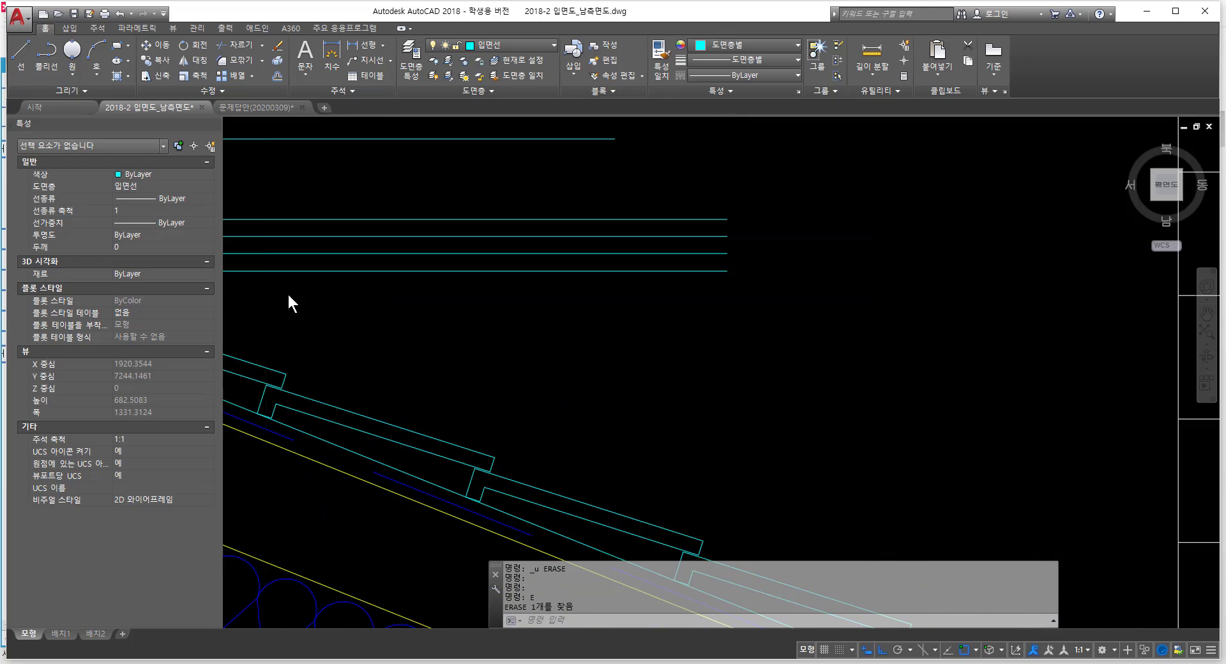
pyautogui.moveTo(691, 307); pyautogui.dragTo(549, 352, button='middle')
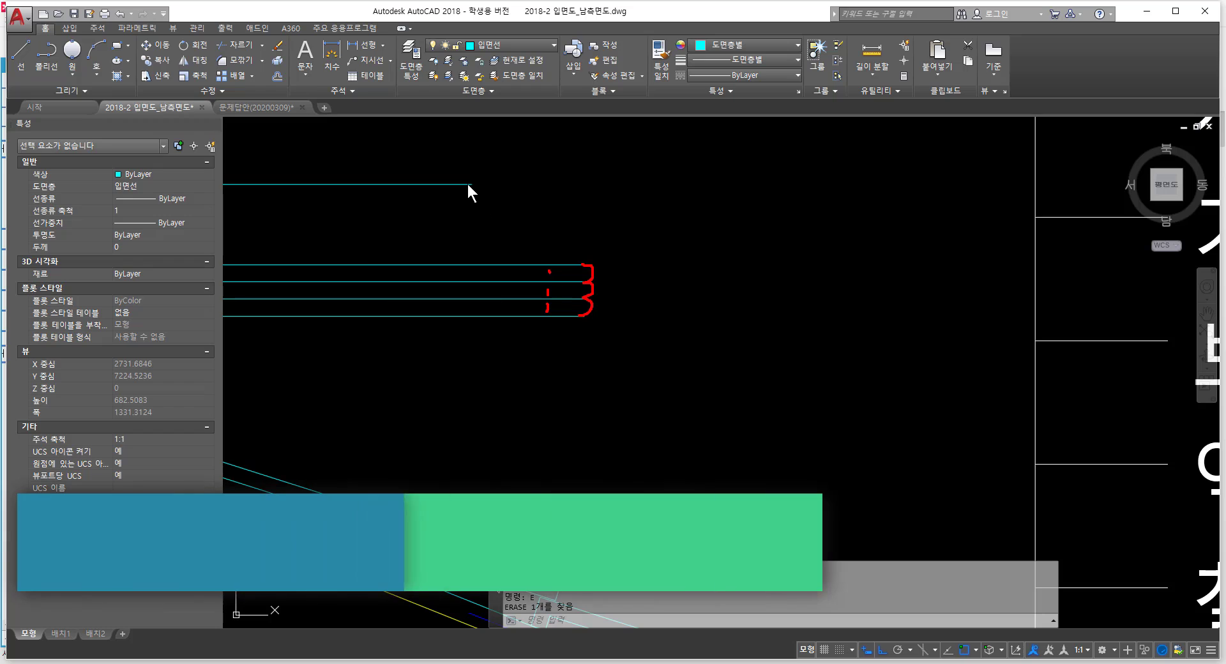
pyautogui.moveTo(466, 182); pyautogui.dragTo(577, 182)
pyautogui.moveTo(469, 183); pyautogui.dragTo(483, 209)
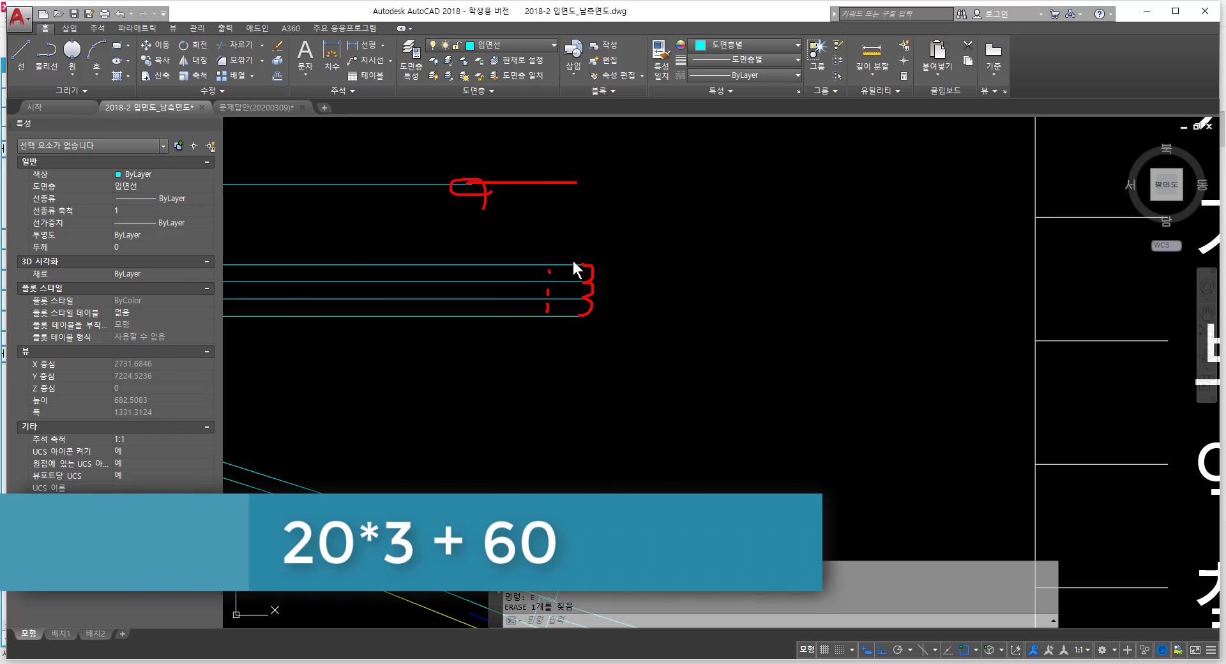
pyautogui.moveTo(460, 267); pyautogui.dragTo(463, 312)
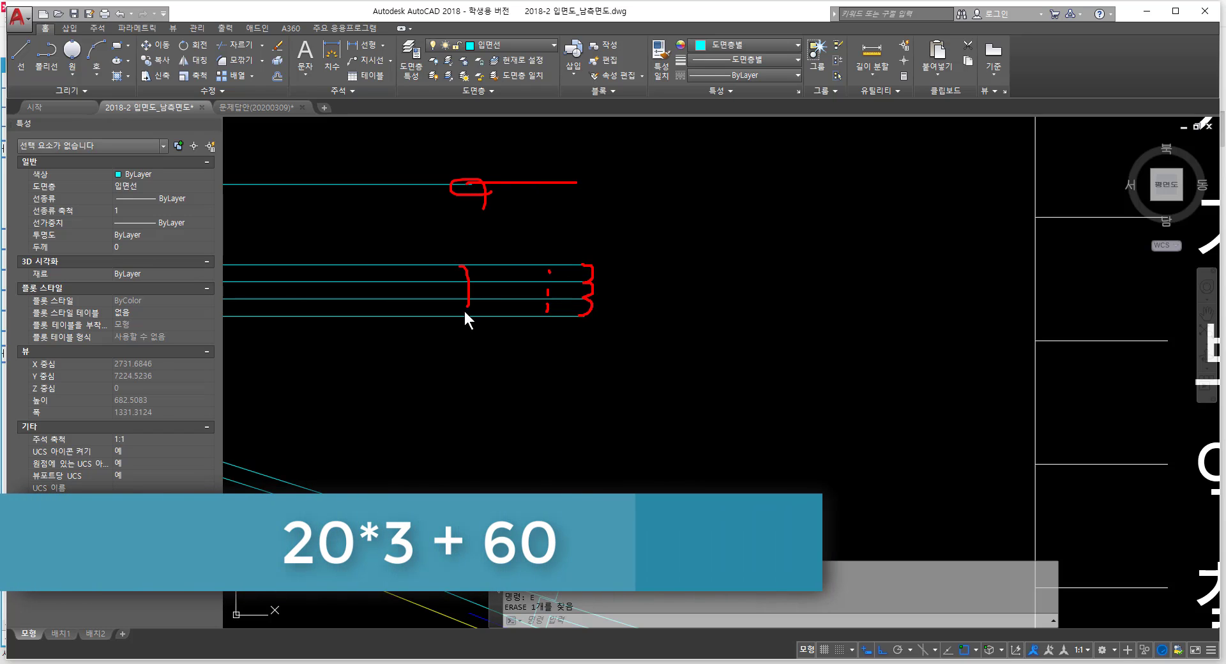
pyautogui.click(389, 206)
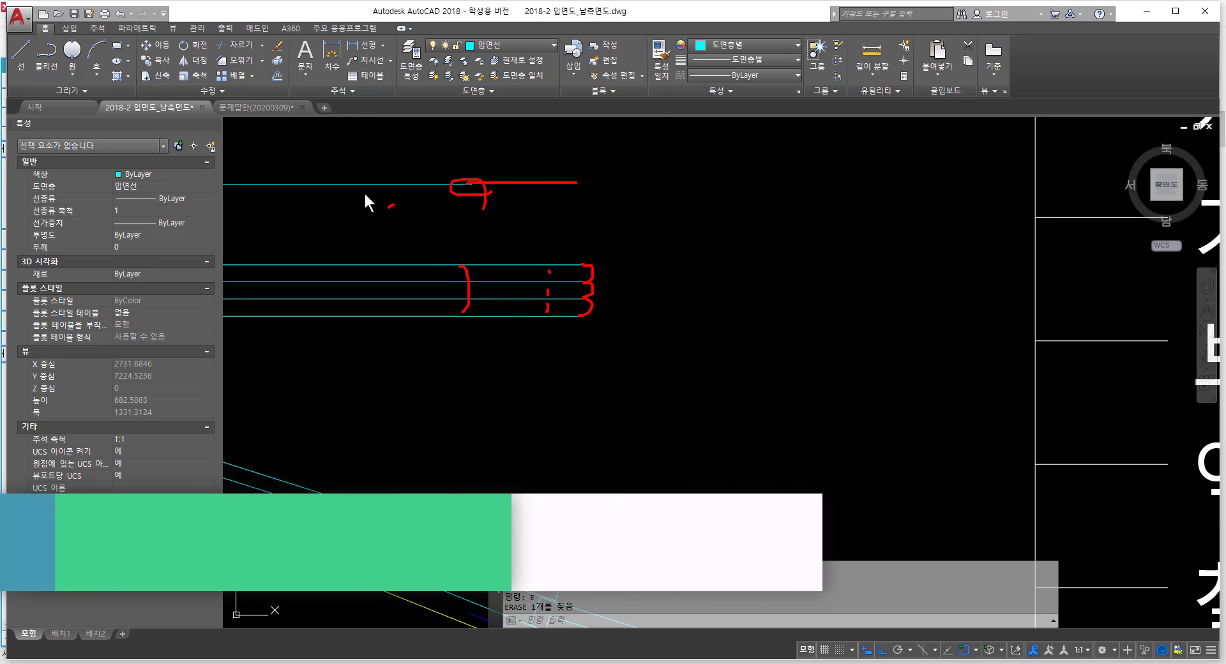
pyautogui.moveTo(375, 186); pyautogui.dragTo(593, 186)
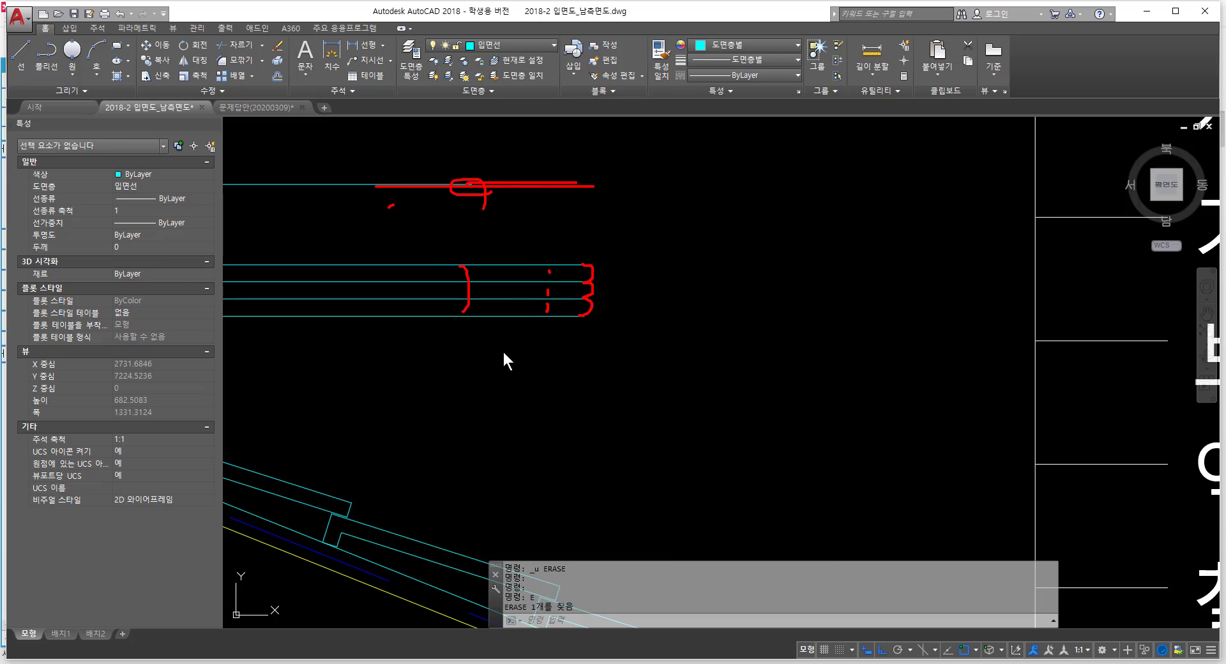
pyautogui.press('Escape')
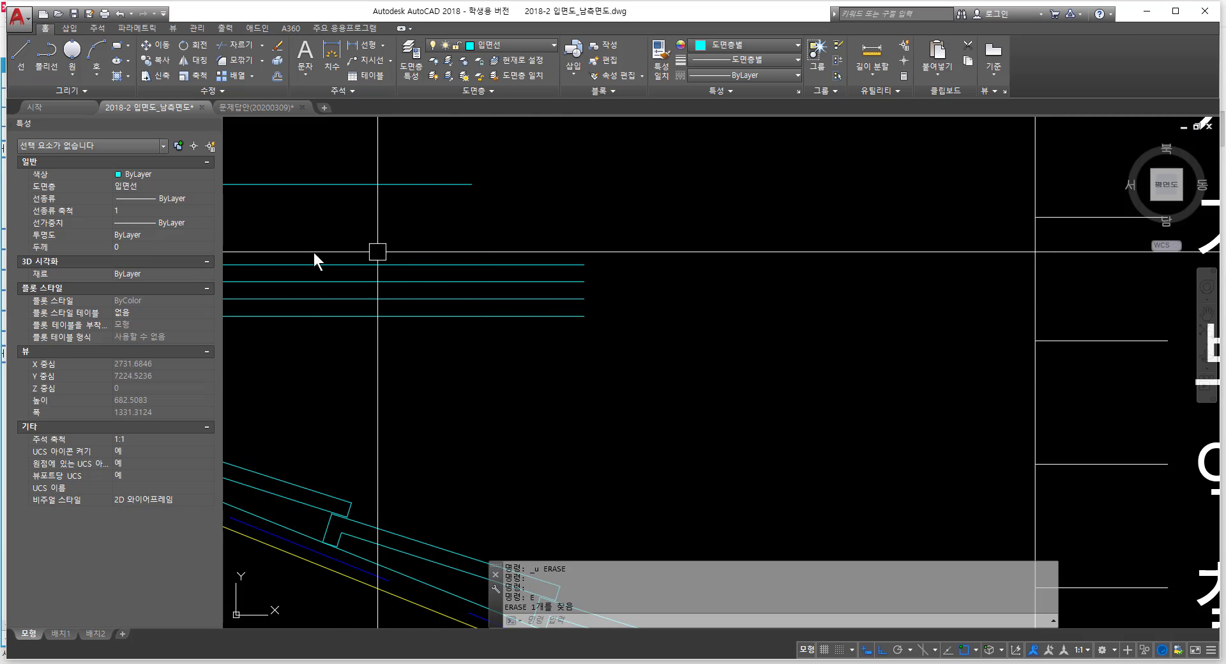
# Step: Offset the south elevation roof's top line upward three times in succession, spaced 20 apart
pyautogui.scroll(-5, 747, 293)
pyautogui.moveTo(747, 294); pyautogui.dragTo(247, 298, button='middle')
pyautogui.scroll(-5, 524, 307)
pyautogui.moveTo(925, 322); pyautogui.dragTo(460, 330, button='middle')
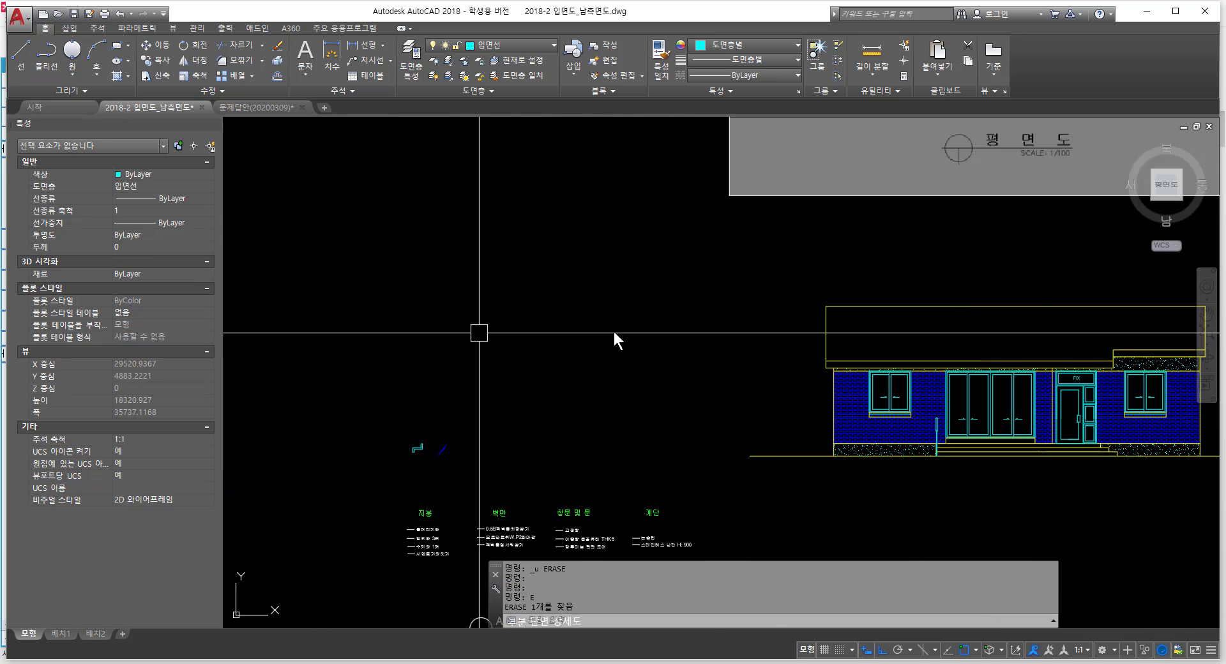
pyautogui.moveTo(987, 325); pyautogui.dragTo(637, 315, button='middle')
pyautogui.scroll(5, 614, 316)
pyautogui.scroll(-2, 600, 334)
pyautogui.write('o')
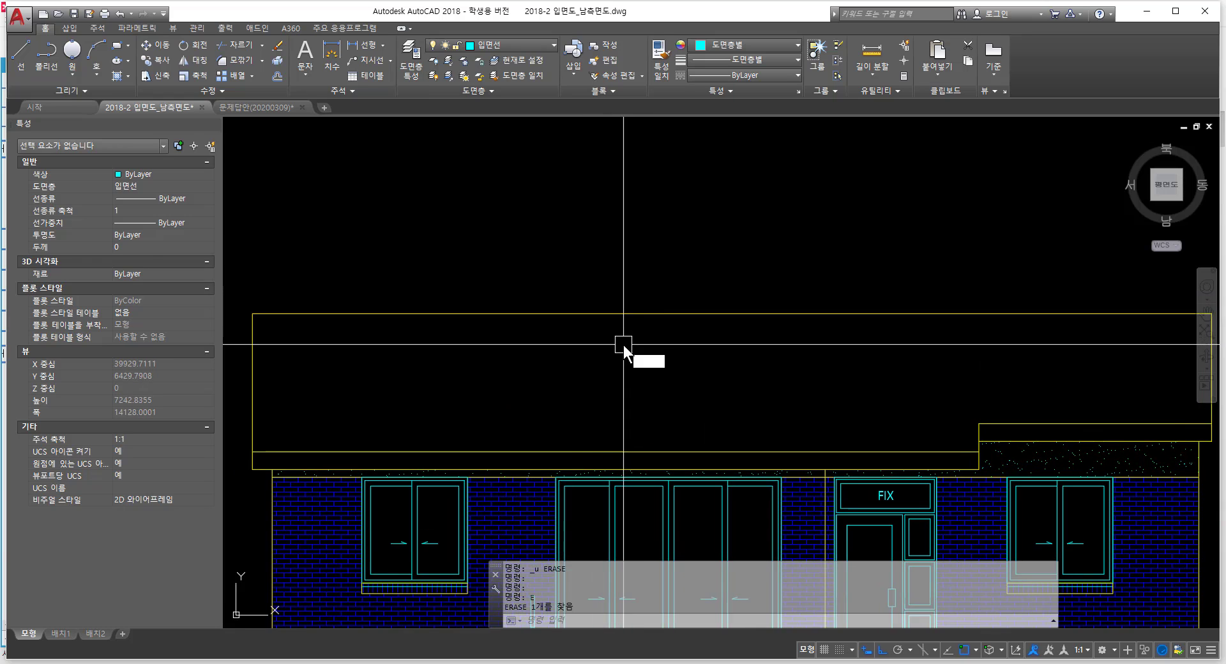
pyautogui.press('Return')
pyautogui.write('20')
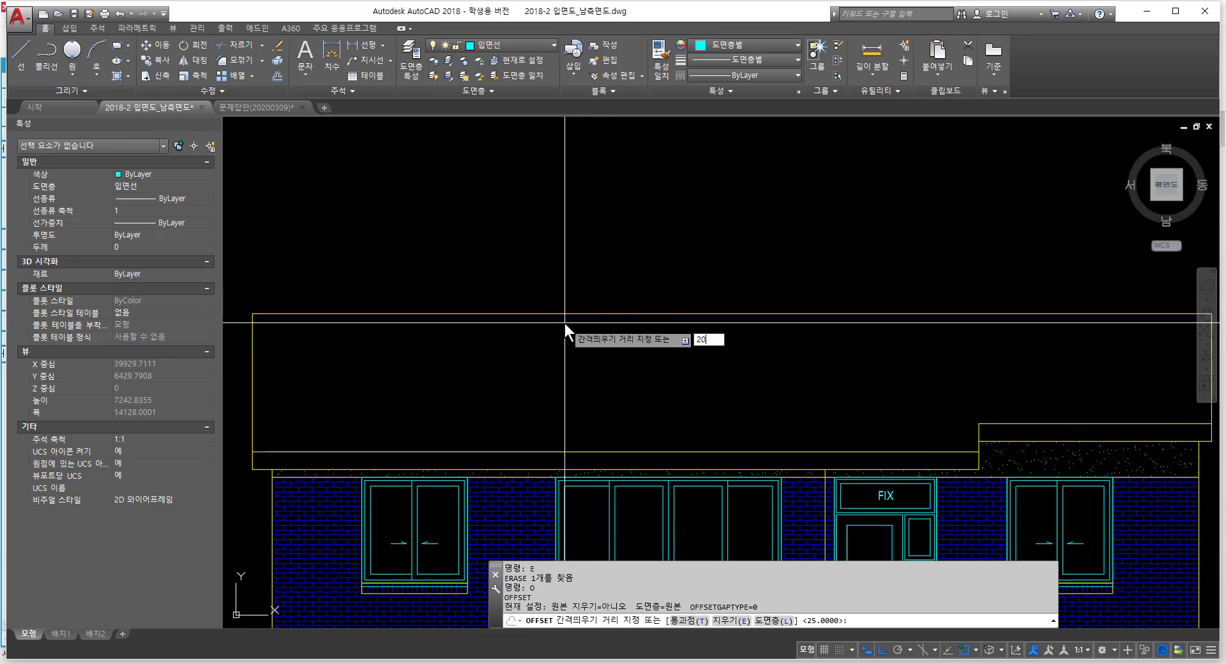
pyautogui.press('Return')
pyautogui.click(583, 314)
pyautogui.click(585, 267)
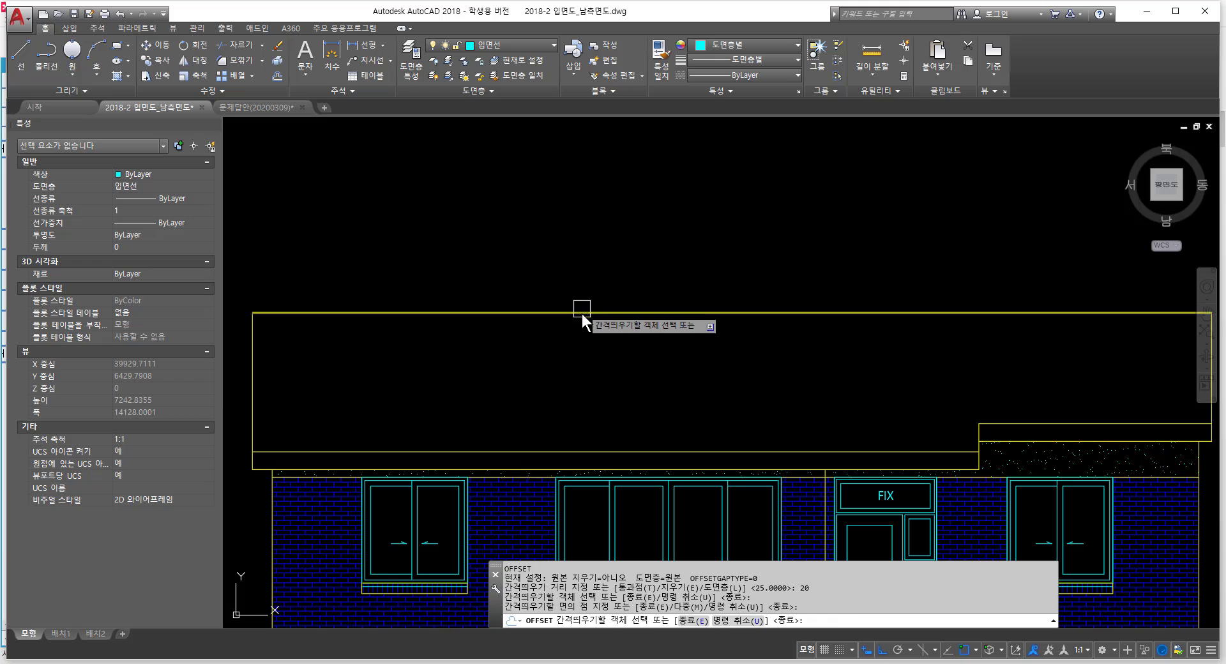
pyautogui.scroll(5, 581, 315)
pyautogui.click(597, 320)
pyautogui.click(611, 284)
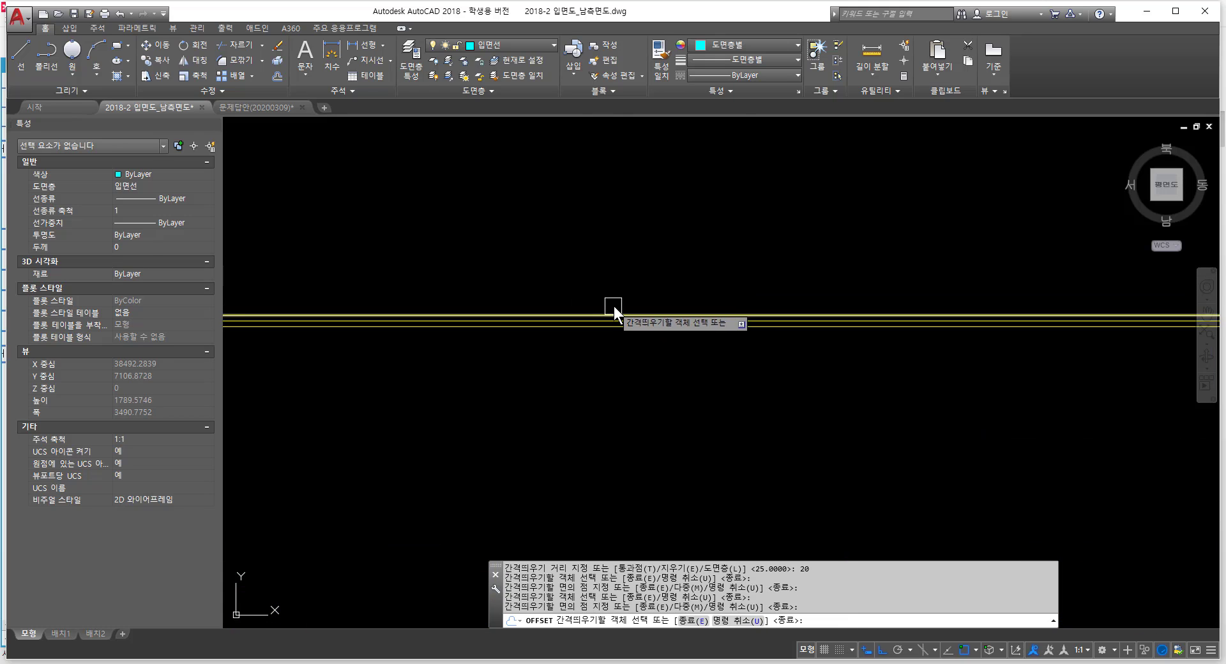
# Step: Assign the three new lines above the roof's top edge to the 입면선 layer
pyautogui.scroll(4, 607, 320)
pyautogui.click(658, 259)
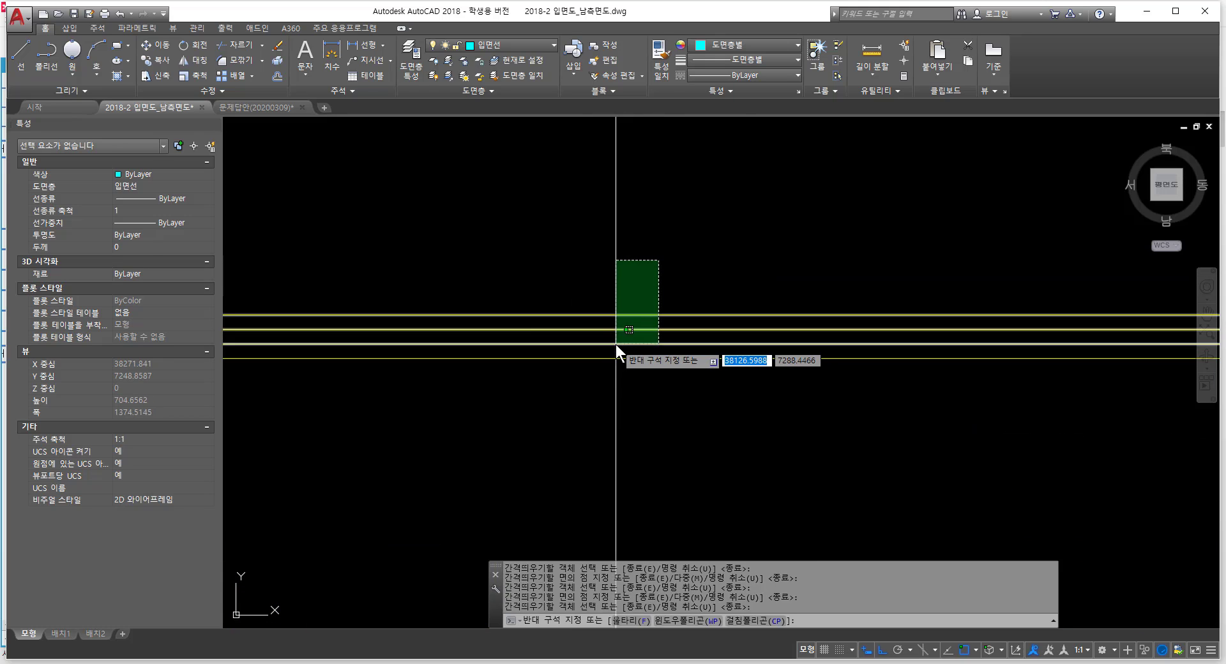
pyautogui.click(616, 343)
pyautogui.click(512, 47)
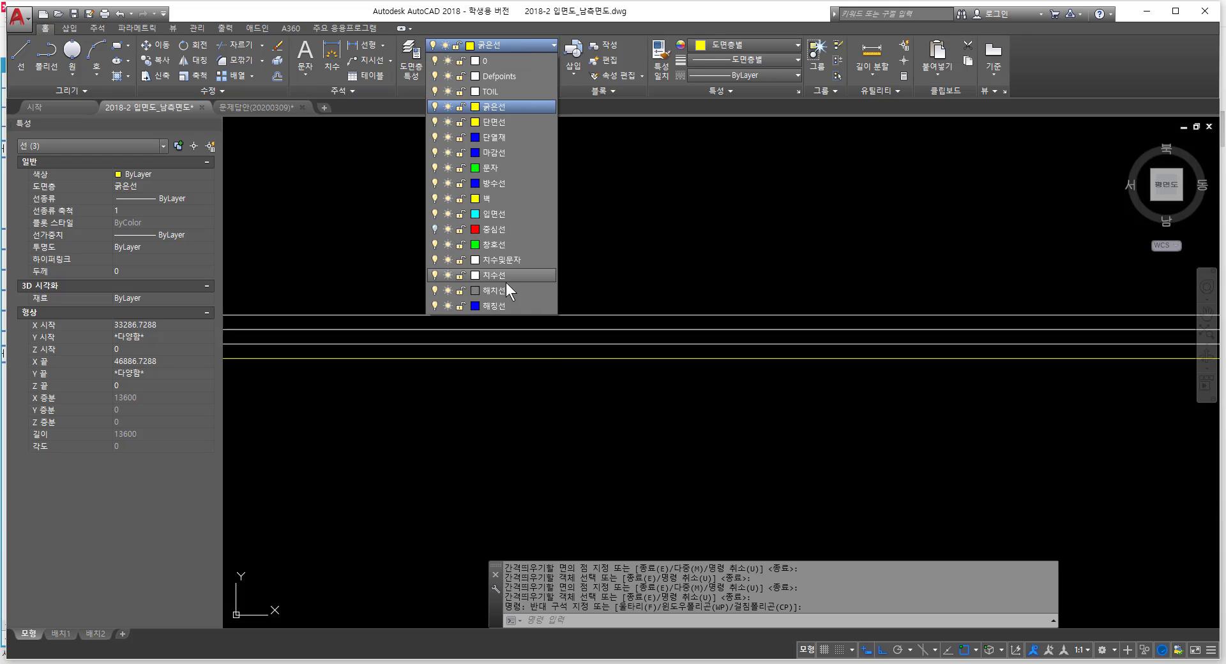
pyautogui.click(511, 212)
pyautogui.press('Escape')
pyautogui.press('Escape')
# Step: Offset the uppermost ridge tile line 60 upward
pyautogui.write('o')
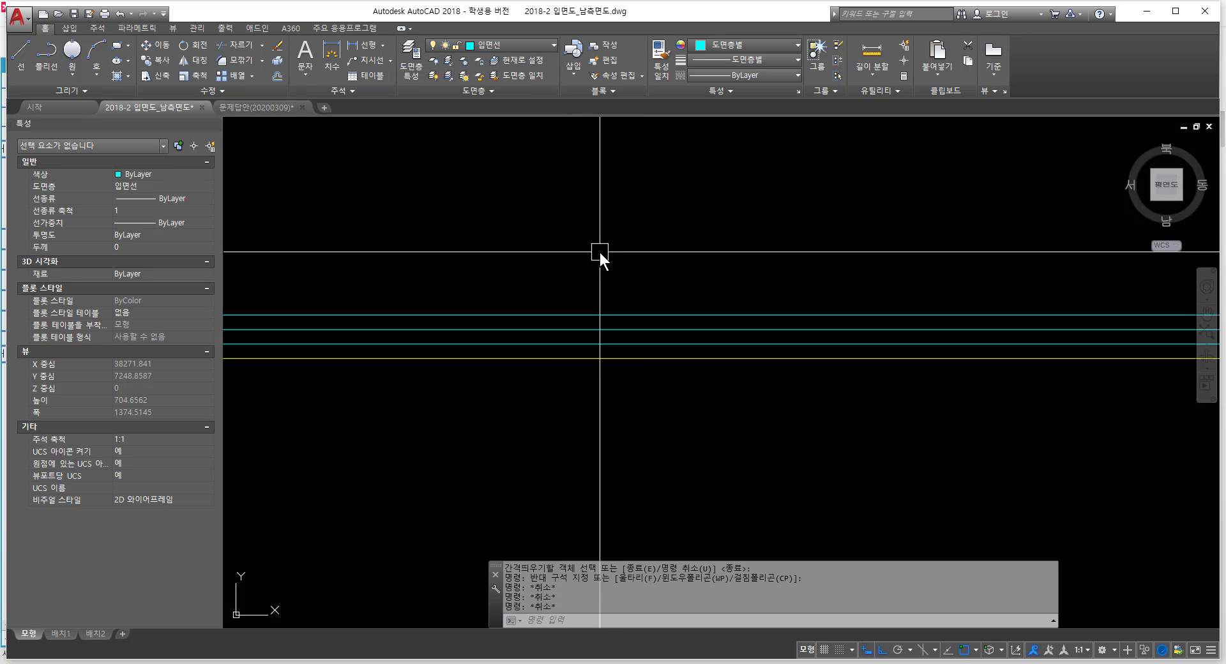
pyautogui.press('Return')
pyautogui.write('60')
pyautogui.press('Return')
pyautogui.click(652, 315)
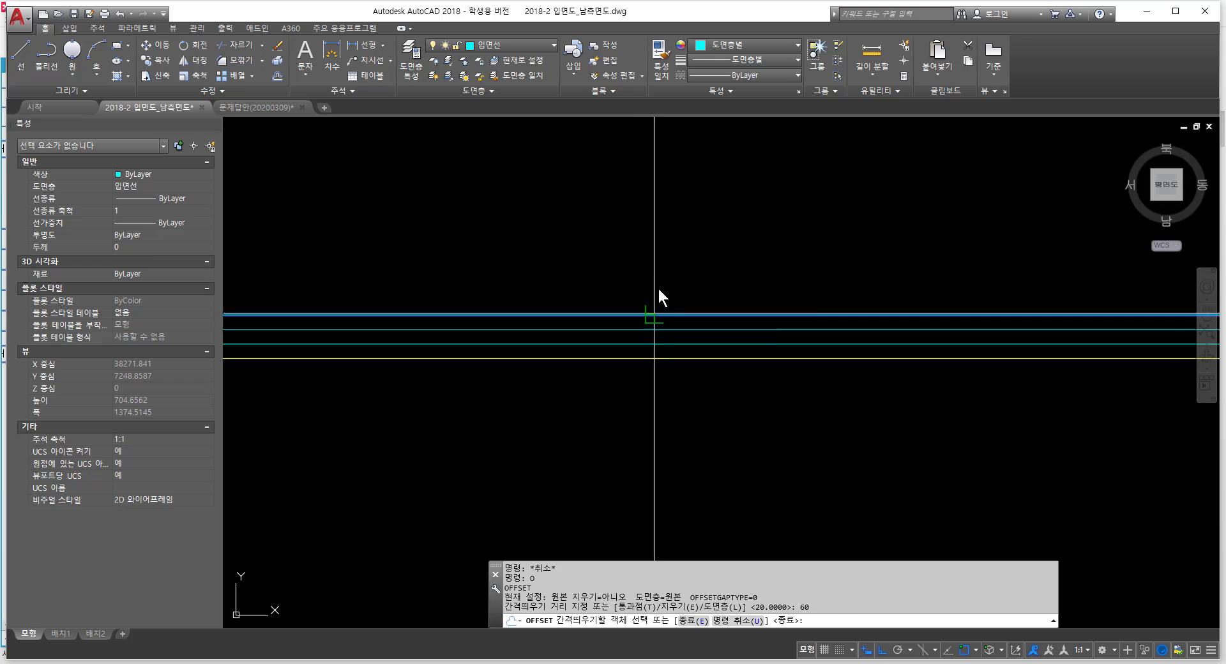
pyautogui.click(657, 286)
pyautogui.press('Return')
pyautogui.scroll(-2, 671, 231)
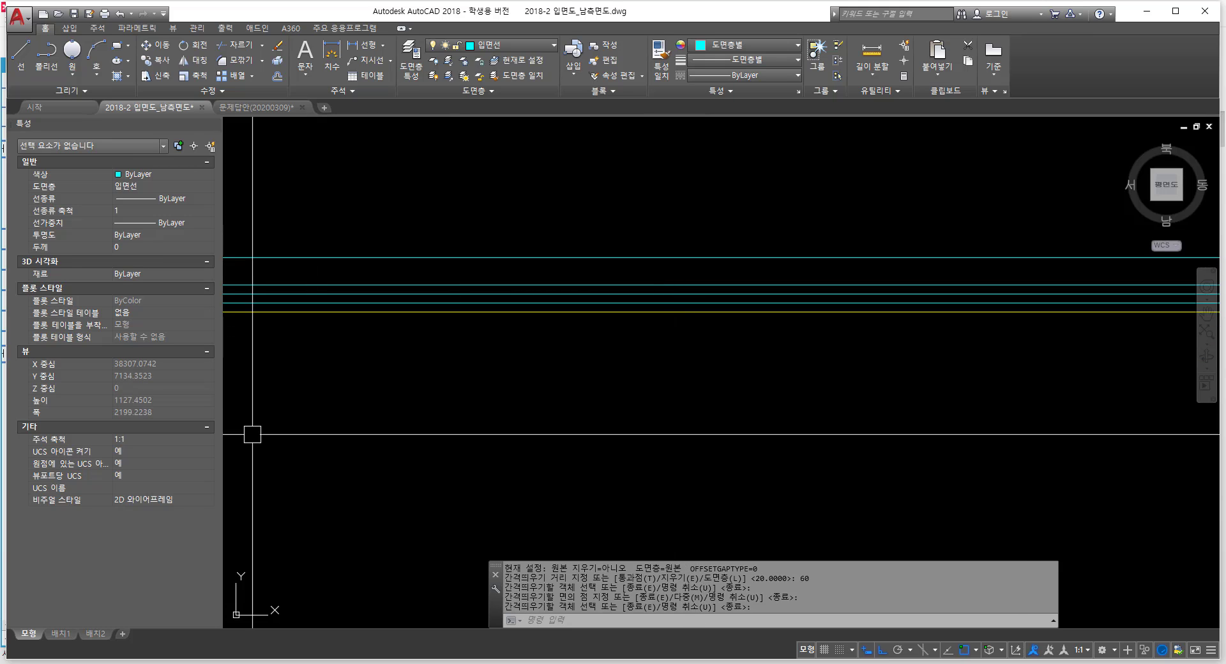
# Step: Undo the last five line, offset and stretch edits at the roof's upper-left corner
pyautogui.scroll(-2, 687, 332)
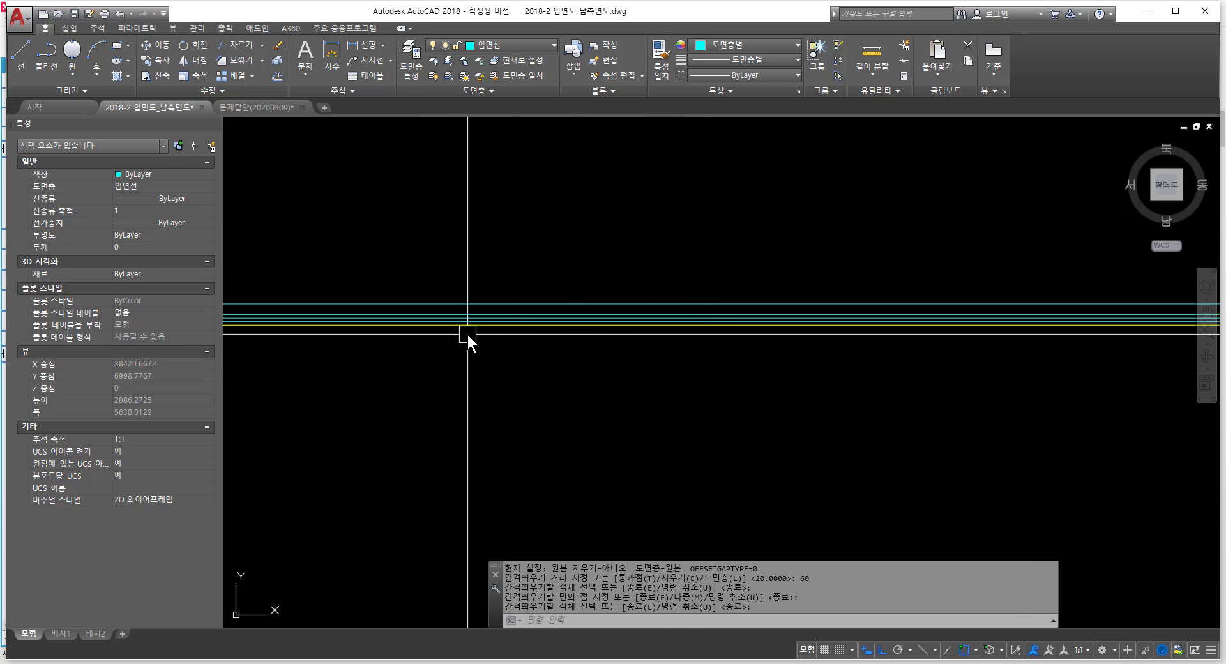
pyautogui.moveTo(396, 332); pyautogui.dragTo(828, 313, button='middle')
pyautogui.moveTo(255, 284); pyautogui.dragTo(539, 277, button='middle')
pyautogui.scroll(5, 525, 288)
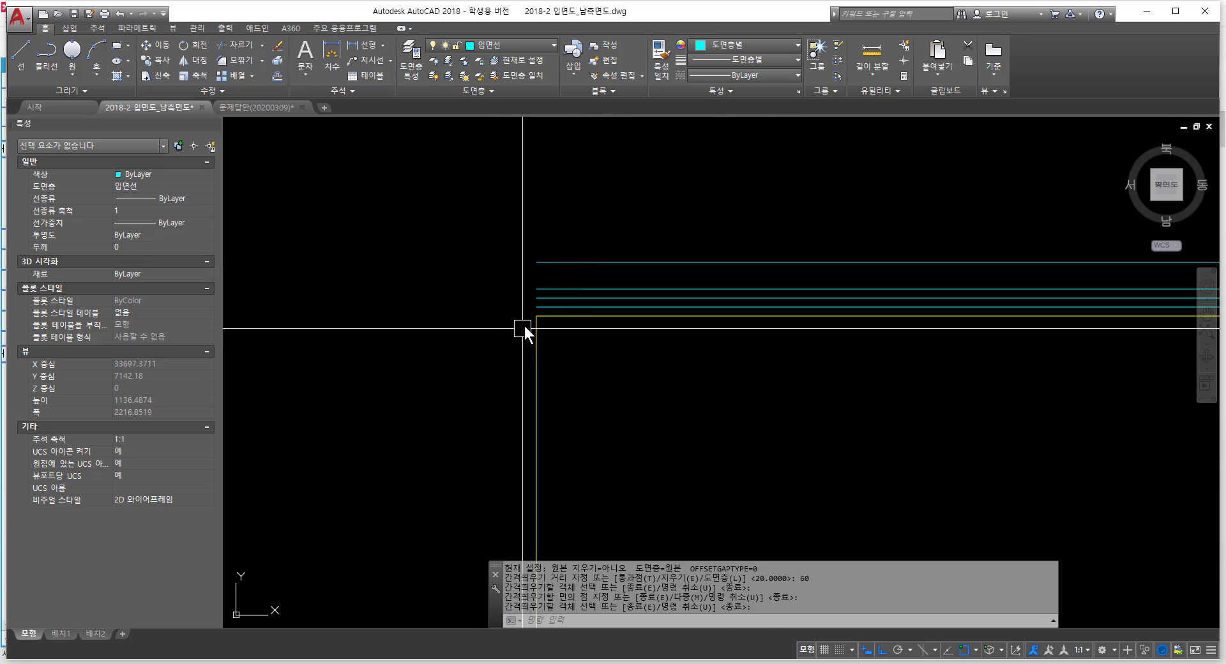
pyautogui.hotkey('ctrl', 'z')
pyautogui.hotkey('ctrl', 'z')
pyautogui.hotkey('ctrl', 'z')
pyautogui.hotkey('ctrl', 'z')
pyautogui.hotkey('ctrl', 'z')
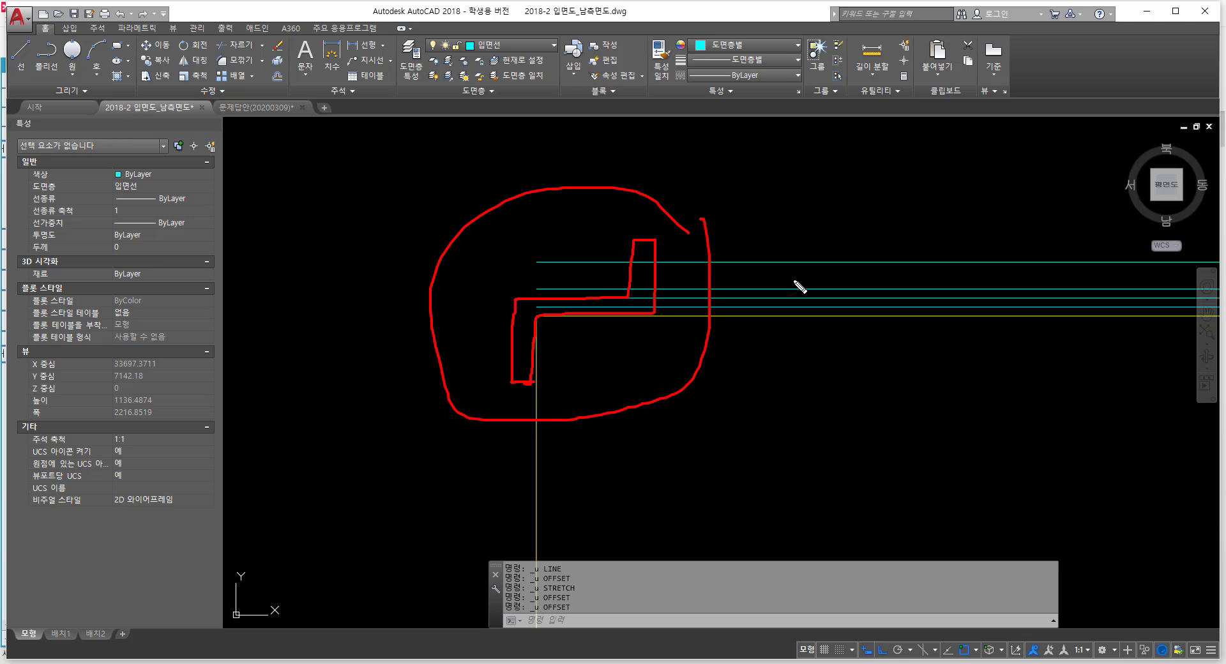
pyautogui.press('Escape')
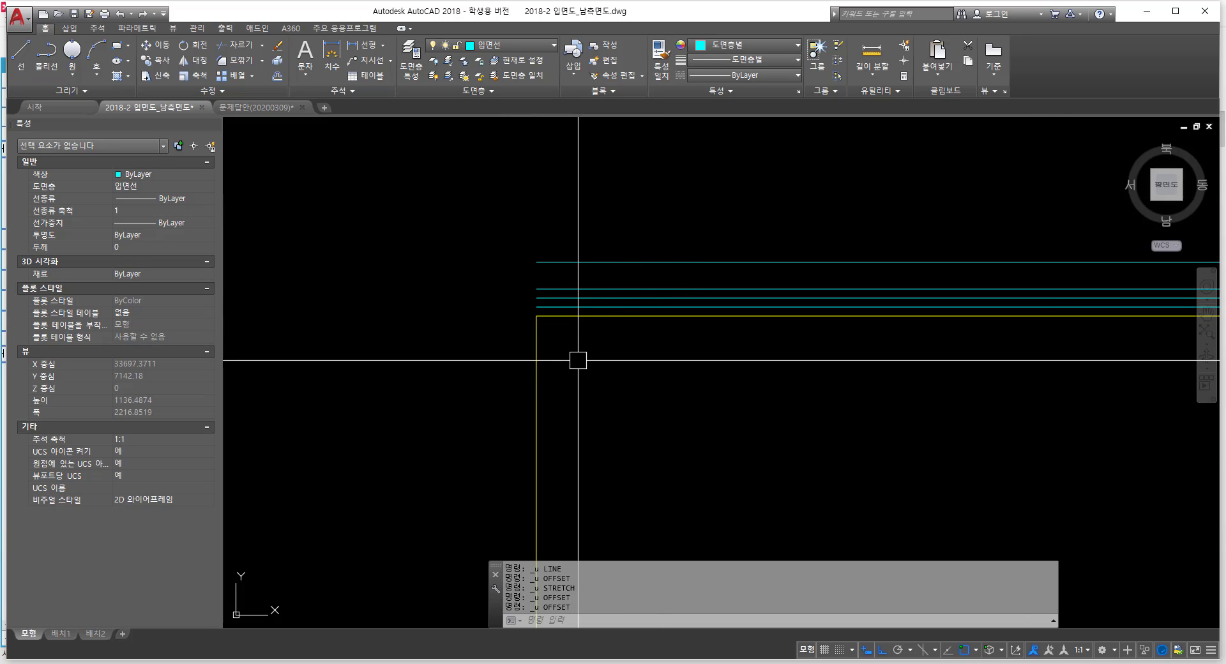
# Step: Offset the roof's left vertical edge 50 outward
pyautogui.write('o')
pyautogui.press('Return')
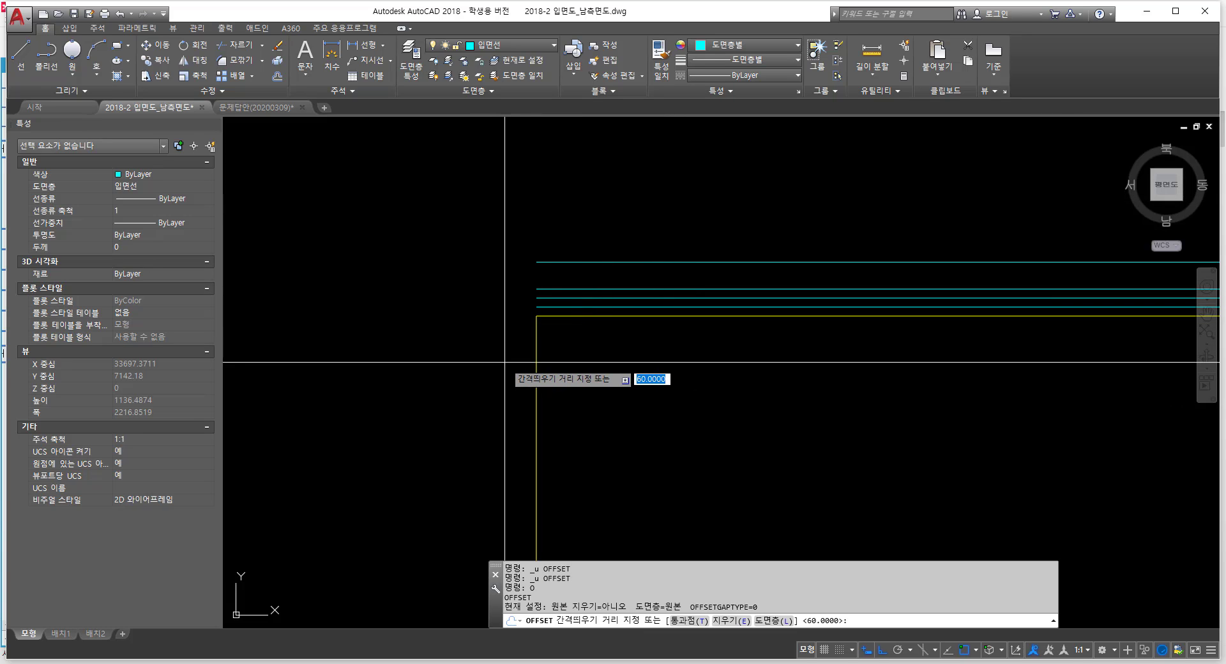
pyautogui.write('50')
pyautogui.press('Return')
pyautogui.click(540, 363)
pyautogui.click(435, 402)
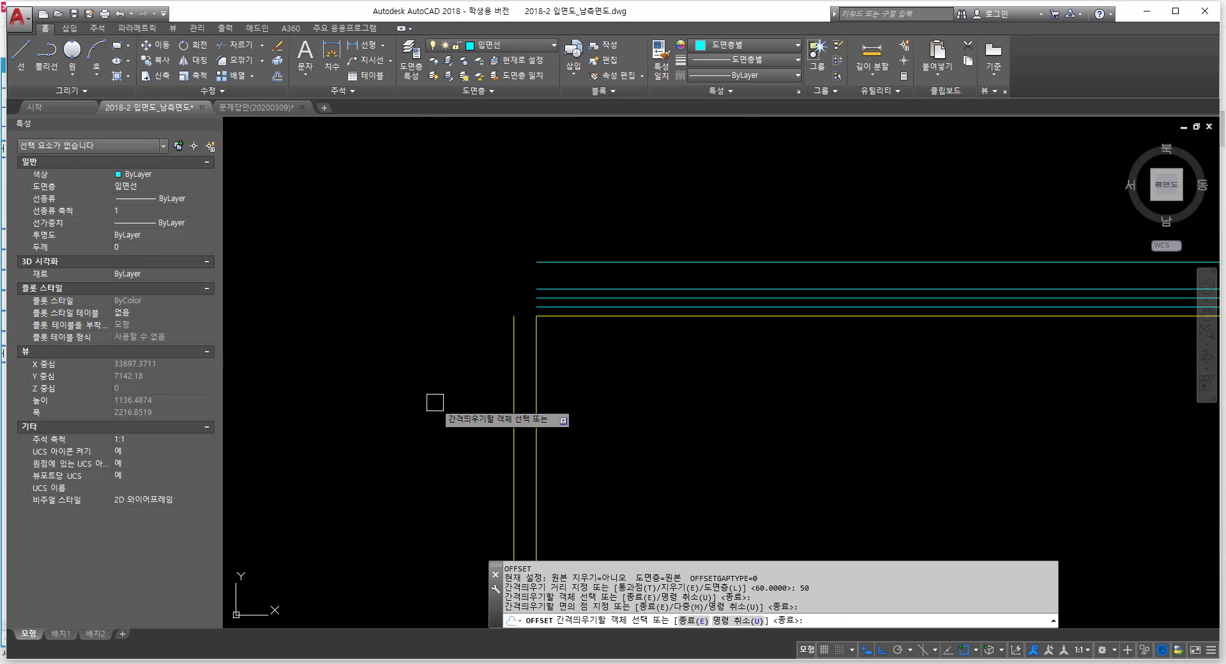
pyautogui.press('Return')
# Step: Offset the roof's left vertical edge 250 inward
pyautogui.press('Return')
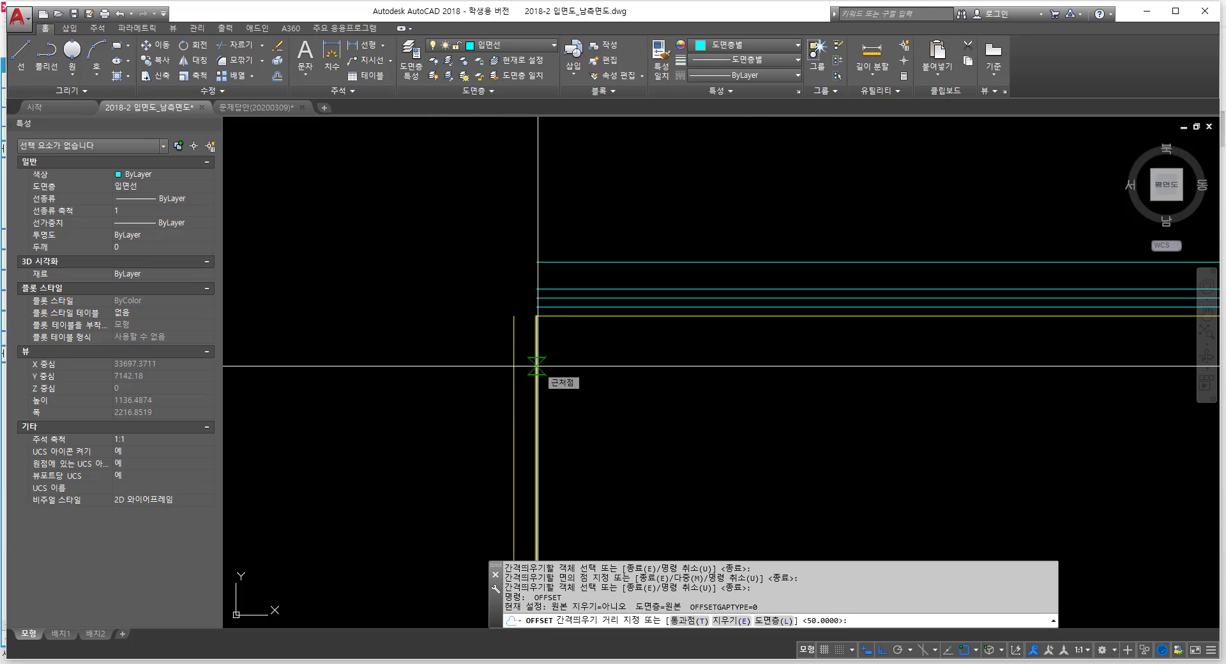
pyautogui.write('250')
pyautogui.press('Return')
pyautogui.click(536, 365)
pyautogui.click(765, 391)
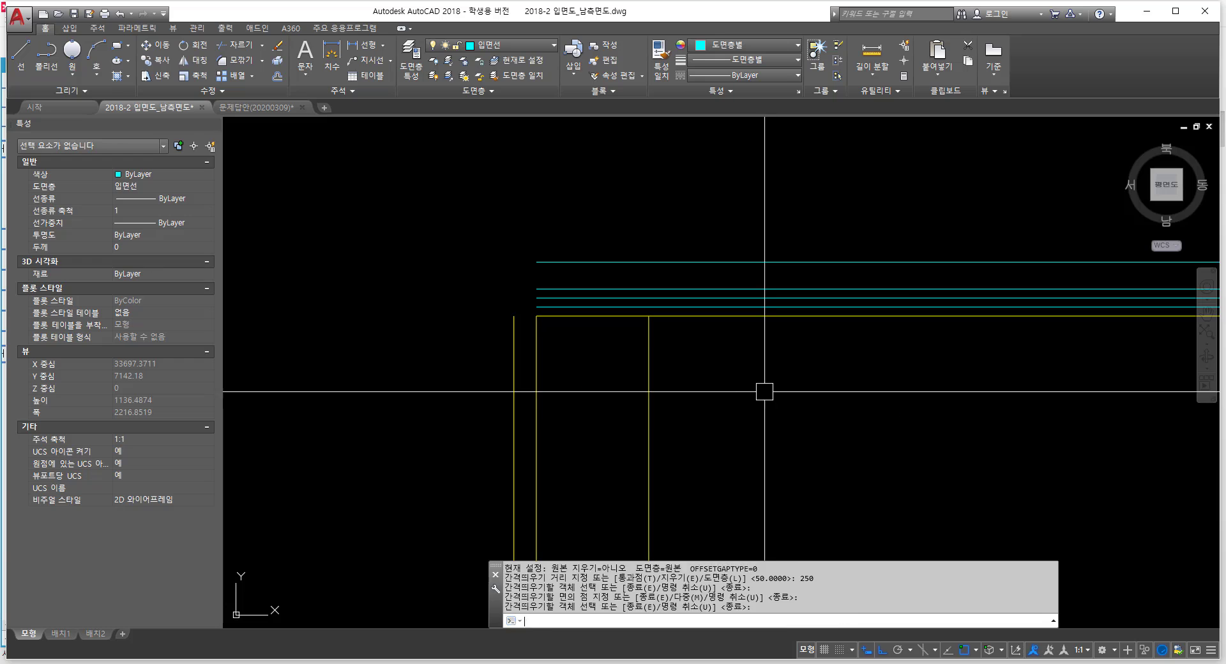
pyautogui.press('Return')
# Step: Stretch the upper end of the inner vertical line straight up past the highest ridge tile line
pyautogui.write('s')
pyautogui.press('Return')
pyautogui.click(707, 365)
pyautogui.click(635, 284)
pyautogui.press('Return')
pyautogui.click(741, 447)
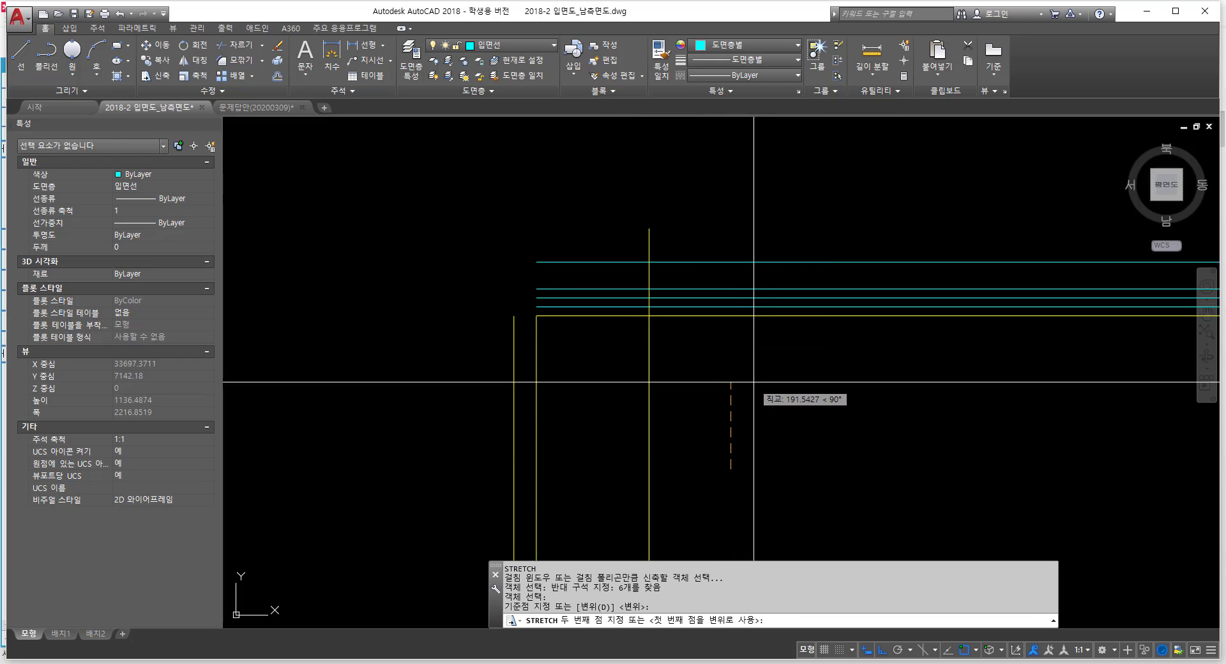
pyautogui.click(766, 361)
pyautogui.press('Return')
pyautogui.press('Escape')
pyautogui.press('Escape')
# Step: Offset the stretched inner vertical line 50 toward the roof's left edge
pyautogui.write('o')
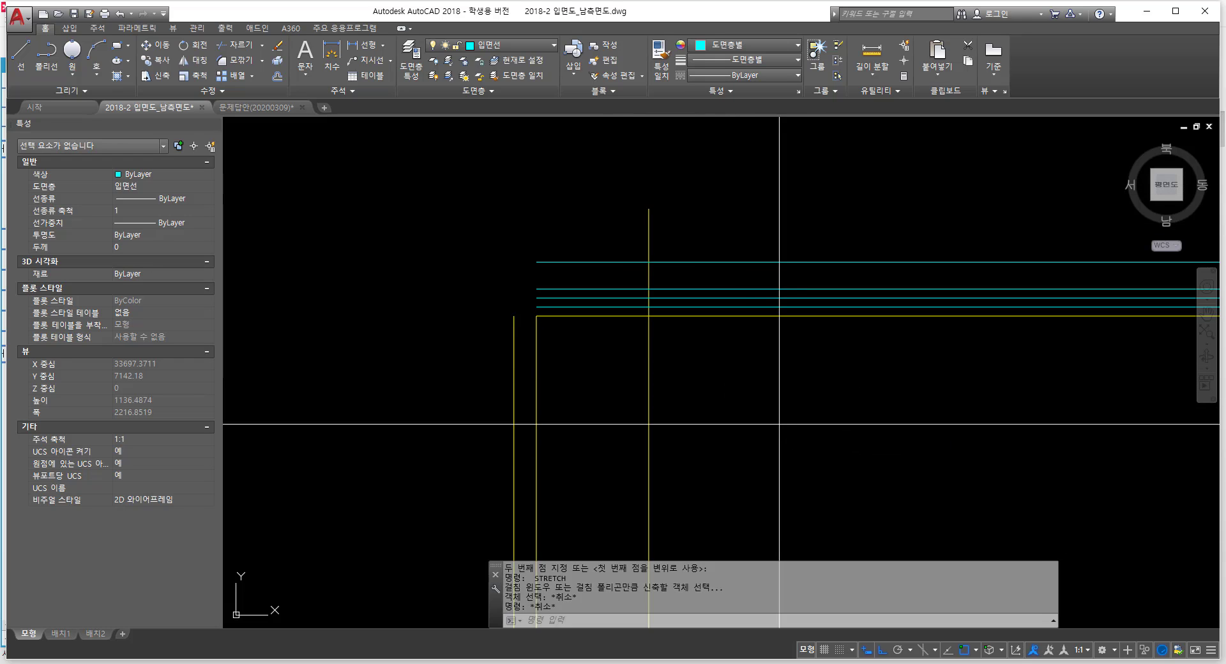
pyautogui.press('Return')
pyautogui.write('50')
pyautogui.press('Return')
pyautogui.click(649, 362)
pyautogui.click(577, 374)
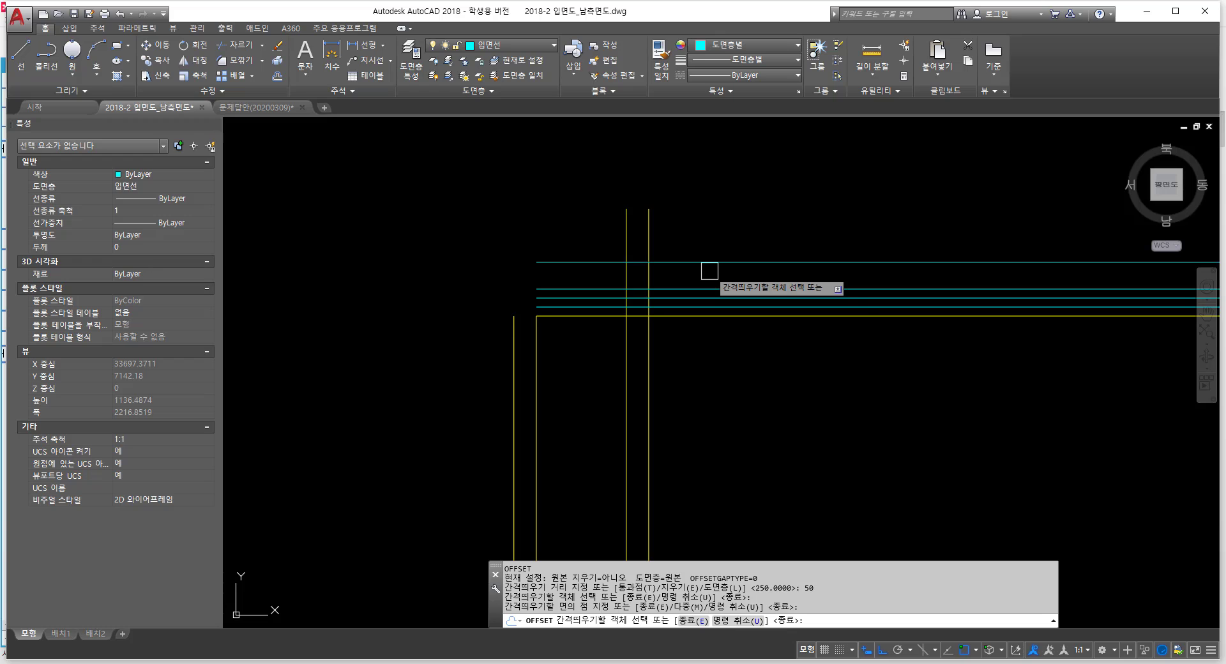
pyautogui.press('Escape')
pyautogui.press('Escape')
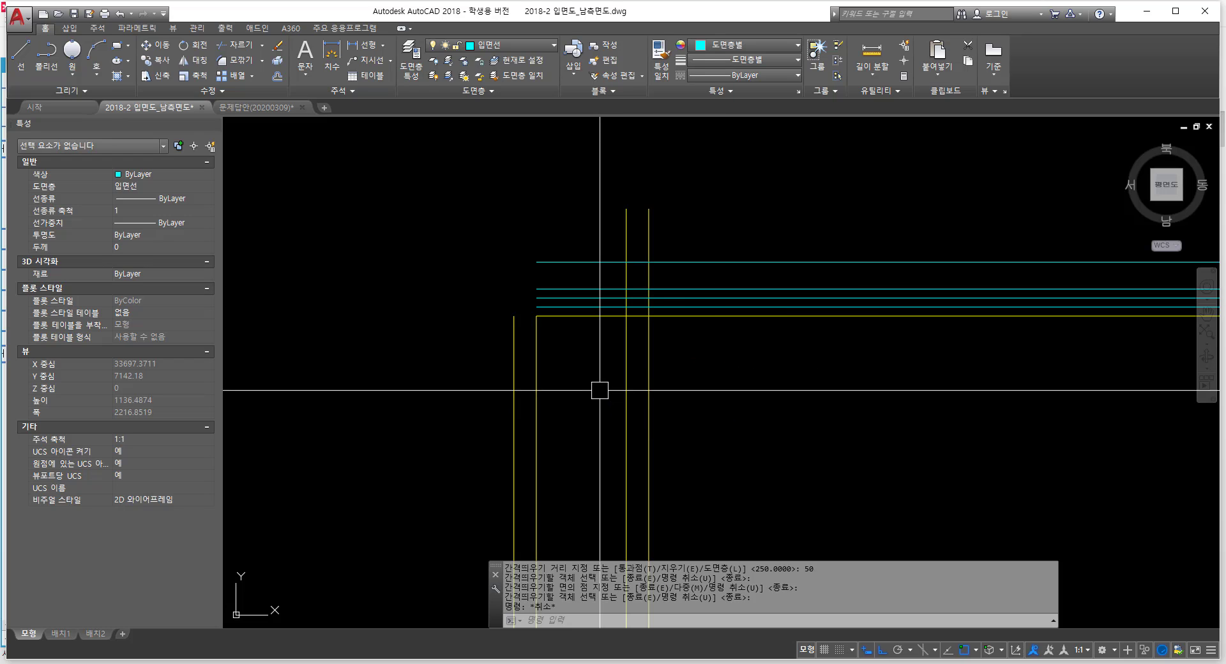
# Step: Trim the left ends of the four ridge tile lines back to the innermost of the new vertical lines
pyautogui.write('tr')
pyautogui.press('space')
pyautogui.click(649, 366)
pyautogui.press('space')
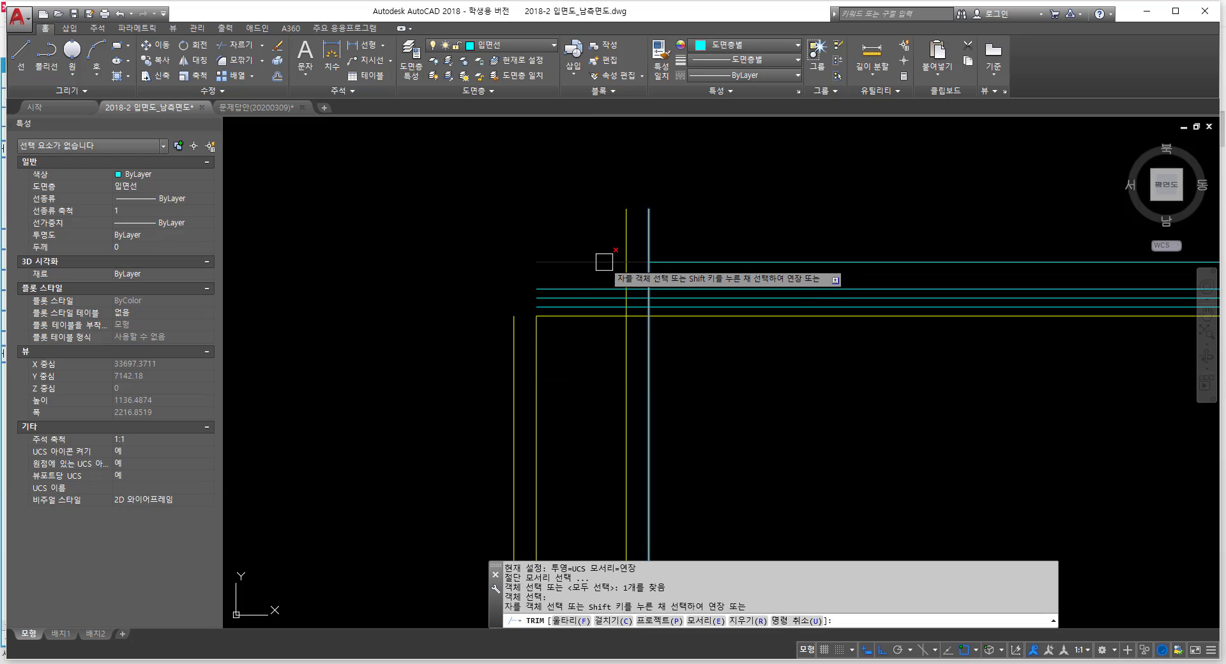
pyautogui.click(603, 261)
pyautogui.click(600, 283)
pyautogui.click(599, 298)
pyautogui.click(598, 302)
pyautogui.press('space')
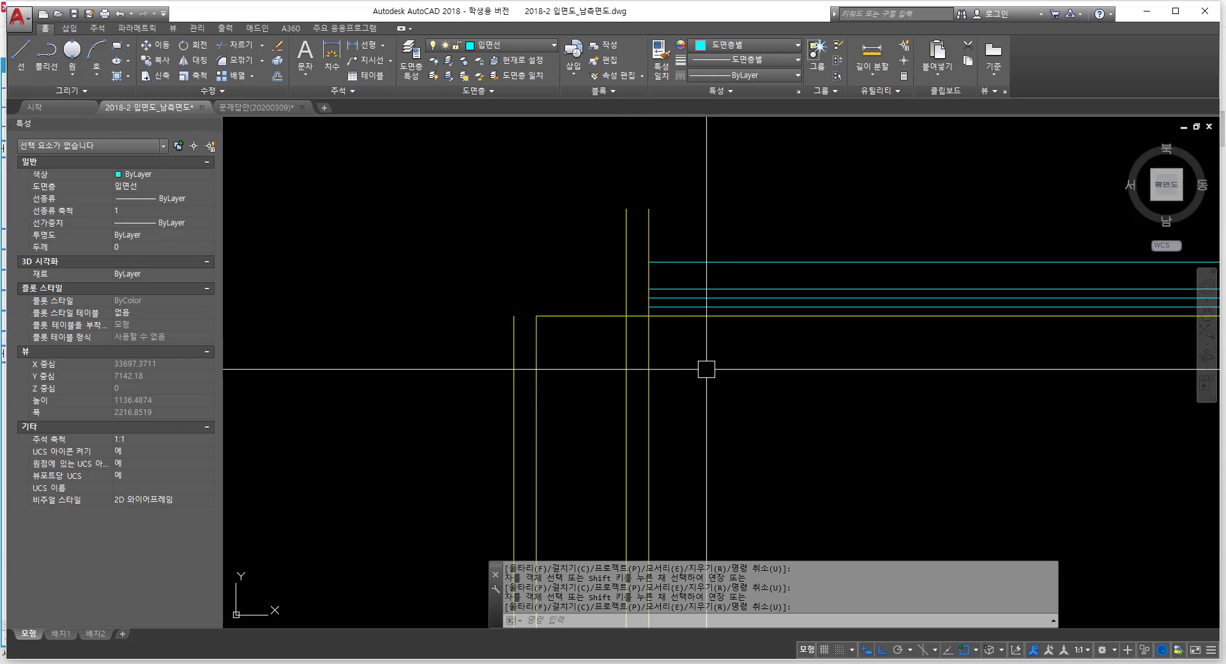
# Step: Offset the yellow top line of the roof 50 upward
pyautogui.write('o')
pyautogui.press('space')
pyautogui.write('50')
pyautogui.press('space')
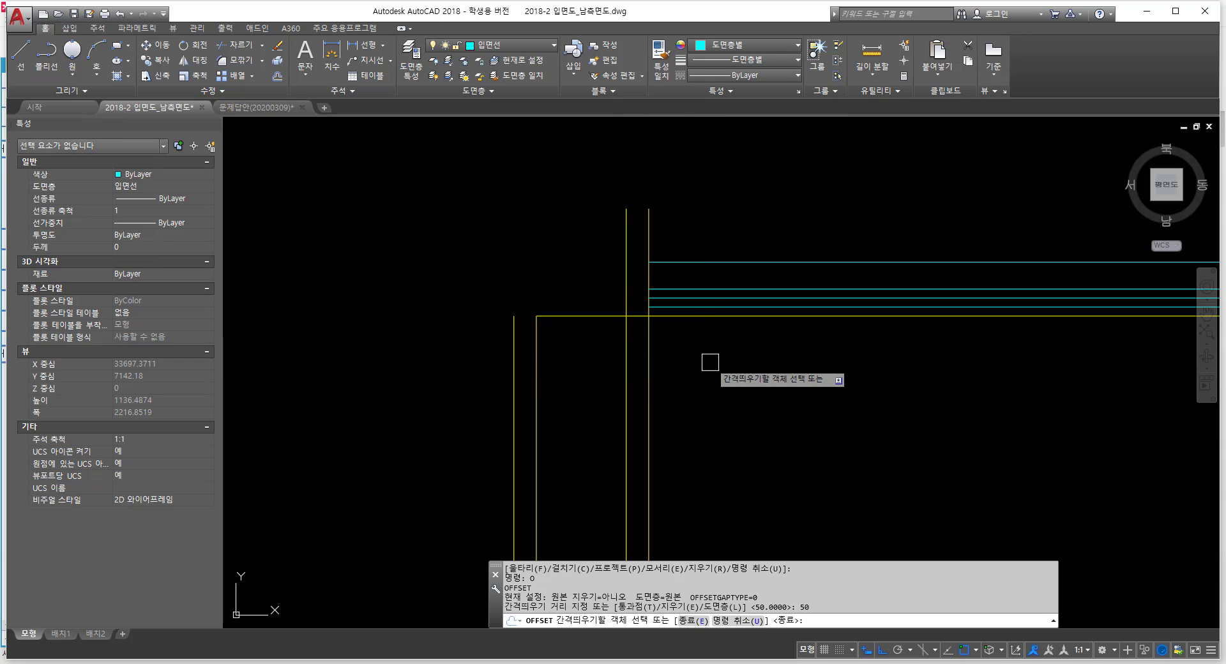
pyautogui.click(596, 316)
pyautogui.click(594, 242)
pyautogui.press('space')
pyautogui.write('f')
pyautogui.press('space')
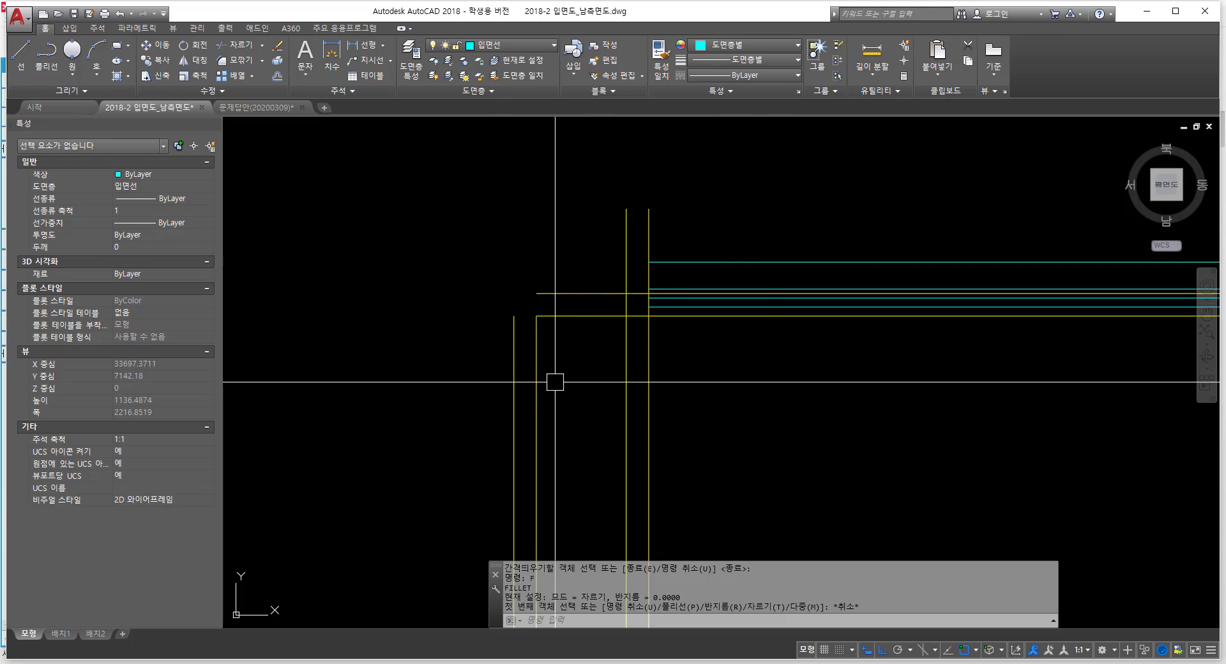
pyautogui.press('Escape')
pyautogui.press('Escape')
# Step: Draw one short horizontal line across the inner vertical pair above the ridge lines and another across the outer pair below the roof's top line
pyautogui.write('l')
pyautogui.press('space')
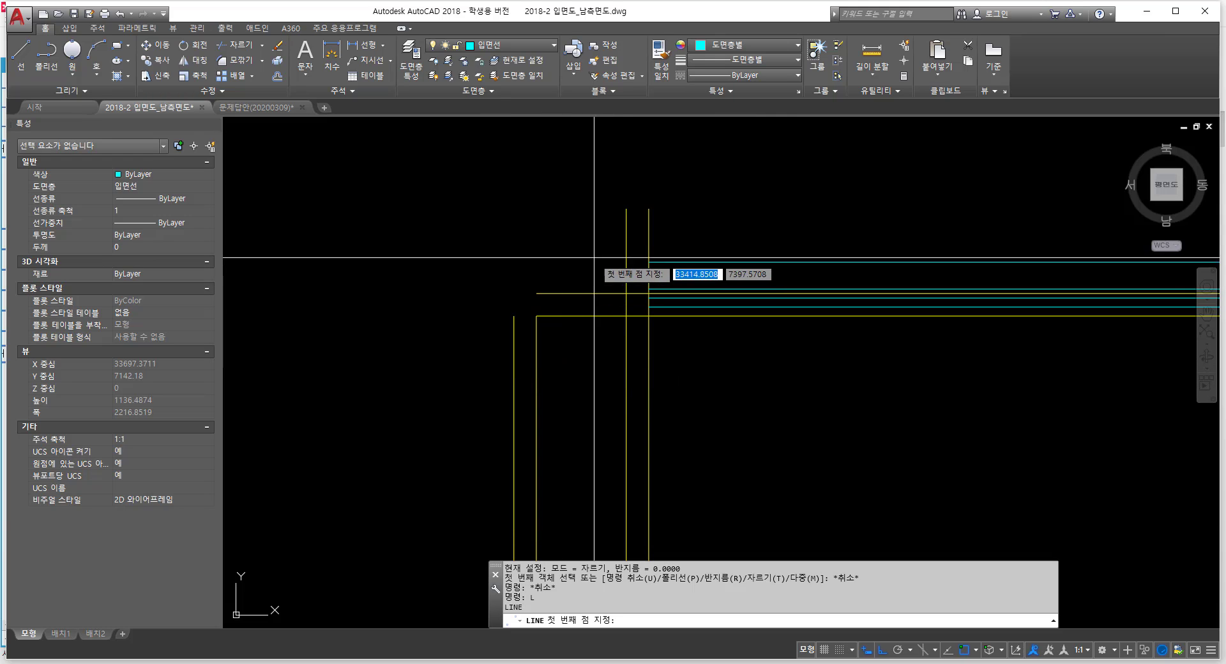
pyautogui.click(688, 243)
pyautogui.click(548, 244)
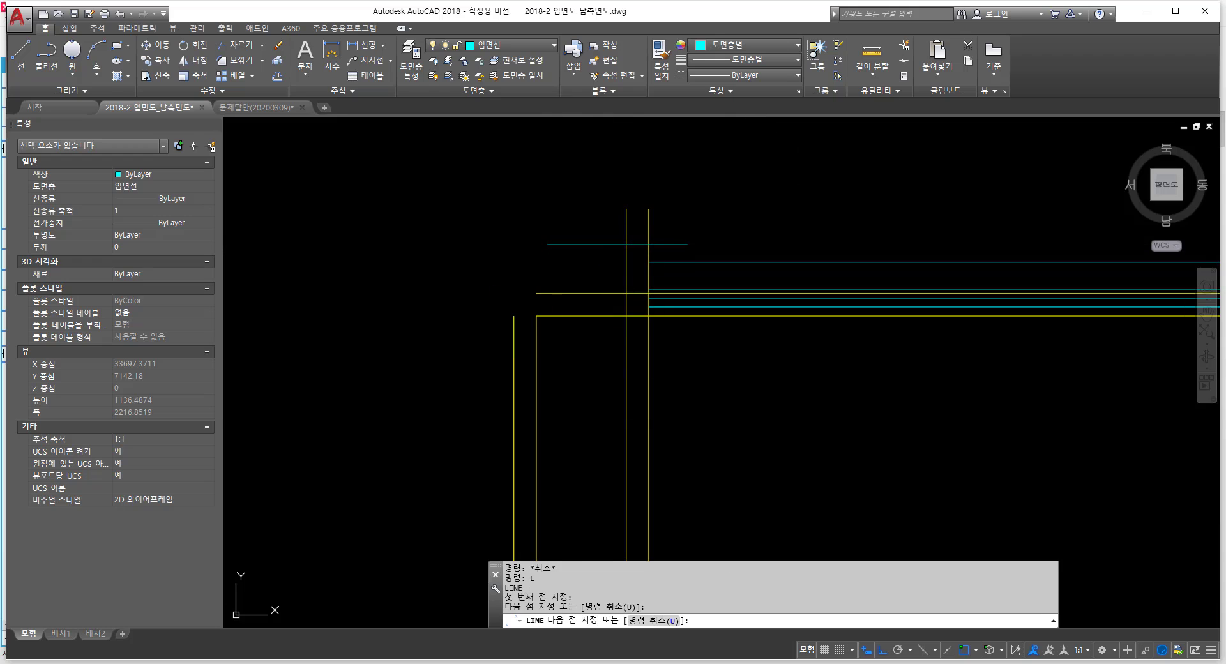
pyautogui.press('space')
pyautogui.press('space')
pyautogui.click(568, 379)
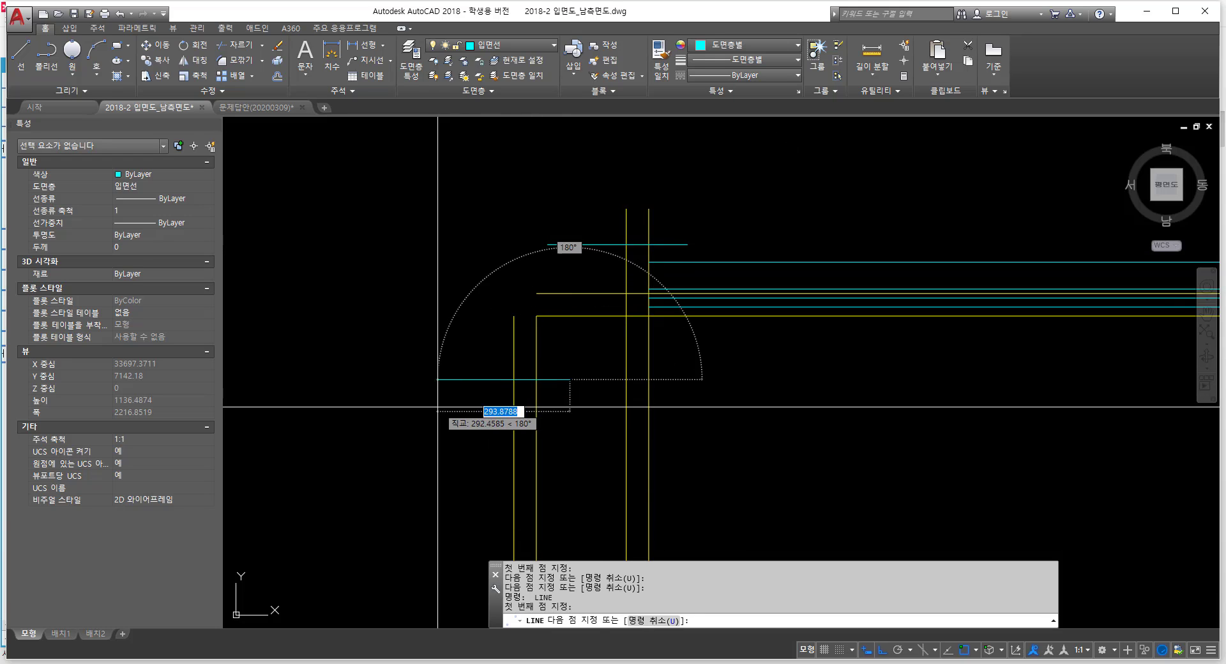
pyautogui.click(438, 379)
pyautogui.press('space')
pyautogui.write('tr')
pyautogui.press('space')
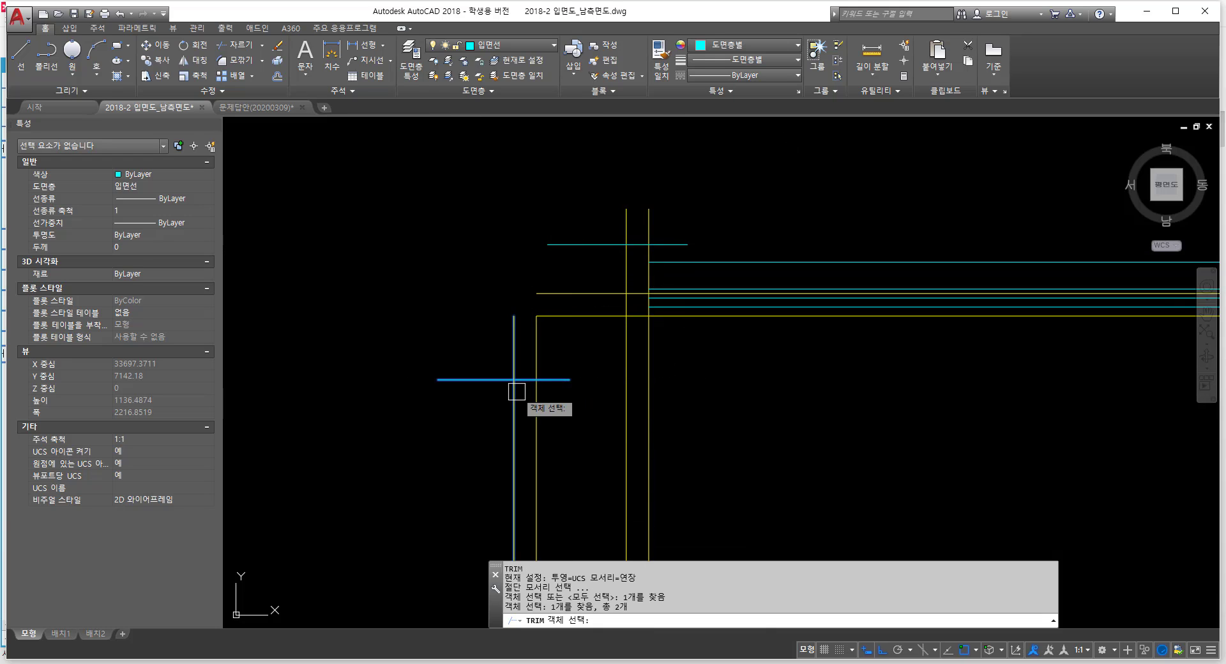
pyautogui.press('space')
pyautogui.press('Escape')
# Step: Fillet the outermost vertical line and the short horizontal line below the roof's top into a sharp corner
pyautogui.write('f')
pyautogui.press('space')
pyautogui.click(518, 371)
pyautogui.click(521, 378)
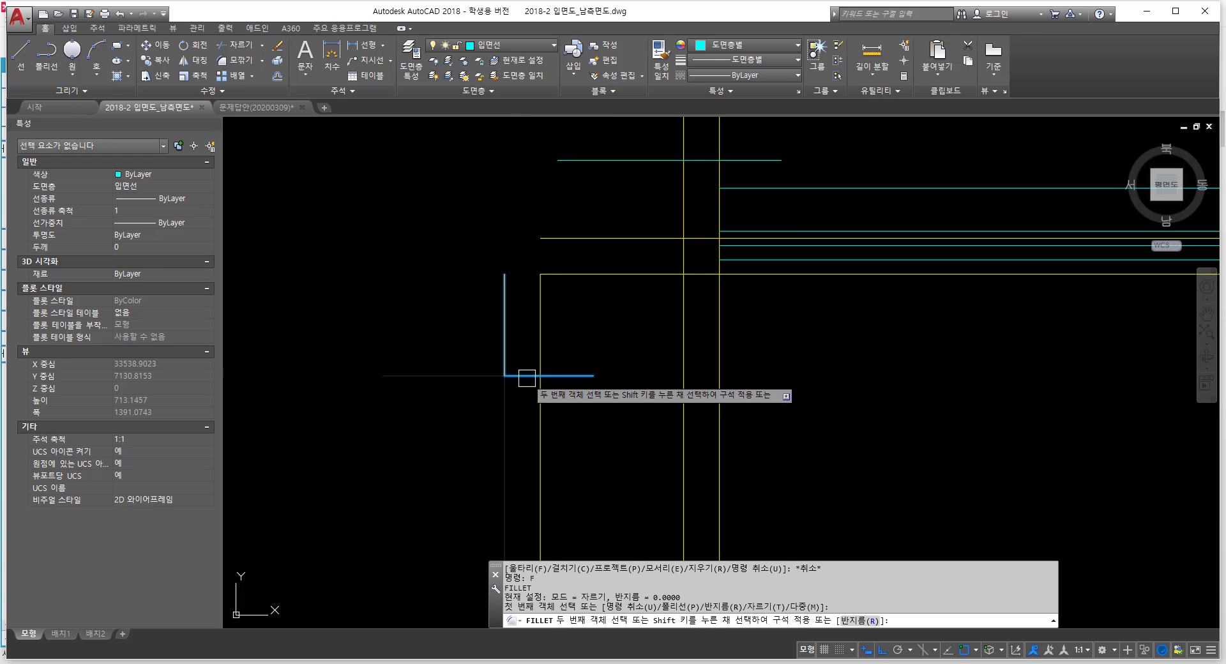
pyautogui.scroll(2, 533, 386)
pyautogui.press('Escape')
# Step: Trim the lower short horizontal line where it extends inside the roof's left edge
pyautogui.write('tr')
pyautogui.press('space')
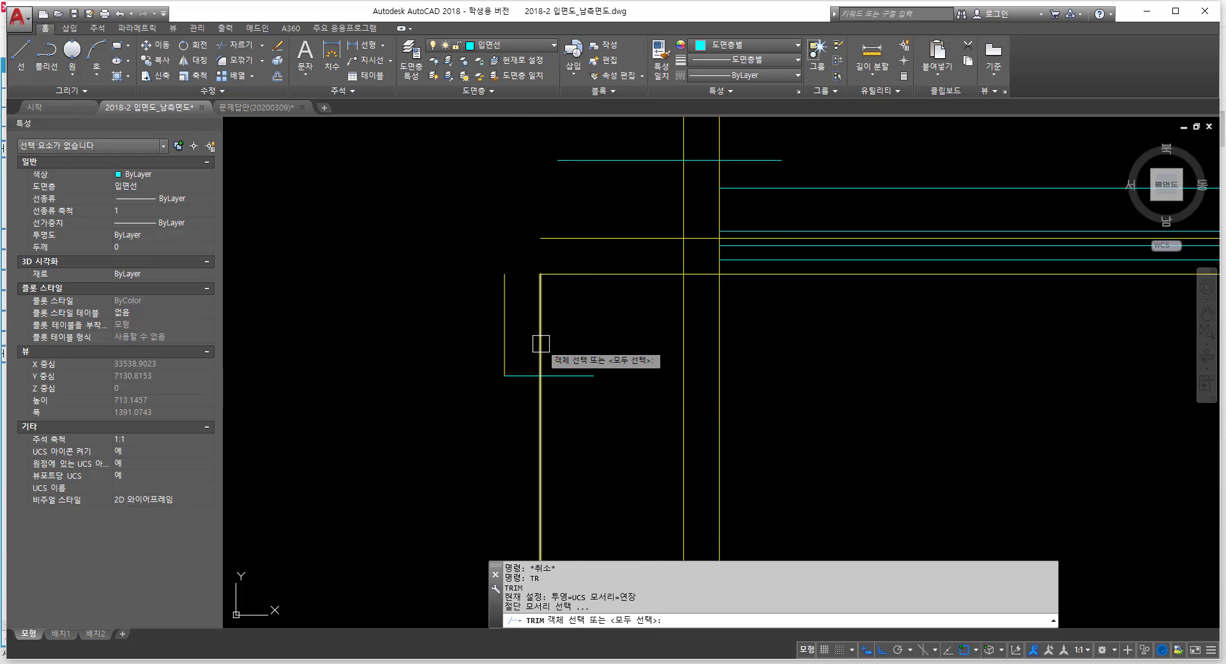
pyautogui.click(540, 343)
pyautogui.press('space')
pyautogui.click(576, 377)
pyautogui.press('space')
# Step: Fillet the outermost vertical line with the offset roof line into a sharp upper corner
pyautogui.write('f')
pyautogui.press('space')
pyautogui.click(506, 329)
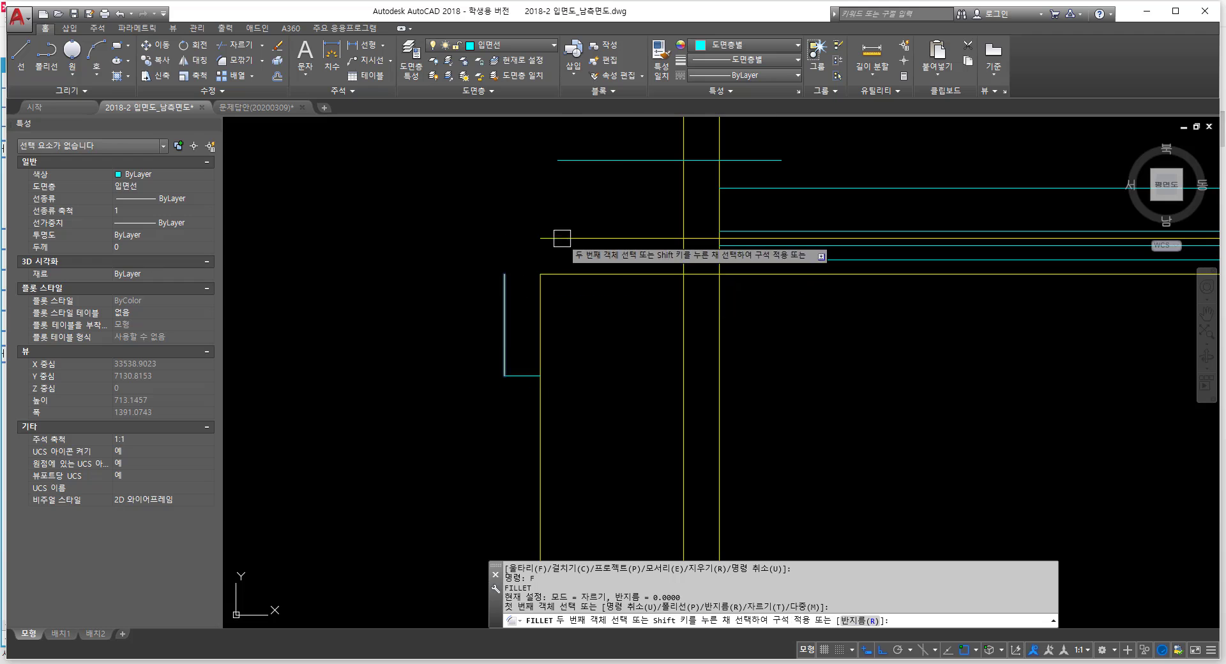
pyautogui.click(559, 238)
# Step: Close the top of the upstand by joining the upper short horizontal line to both inner verticals with sharp corners
pyautogui.press('space')
pyautogui.click(683, 192)
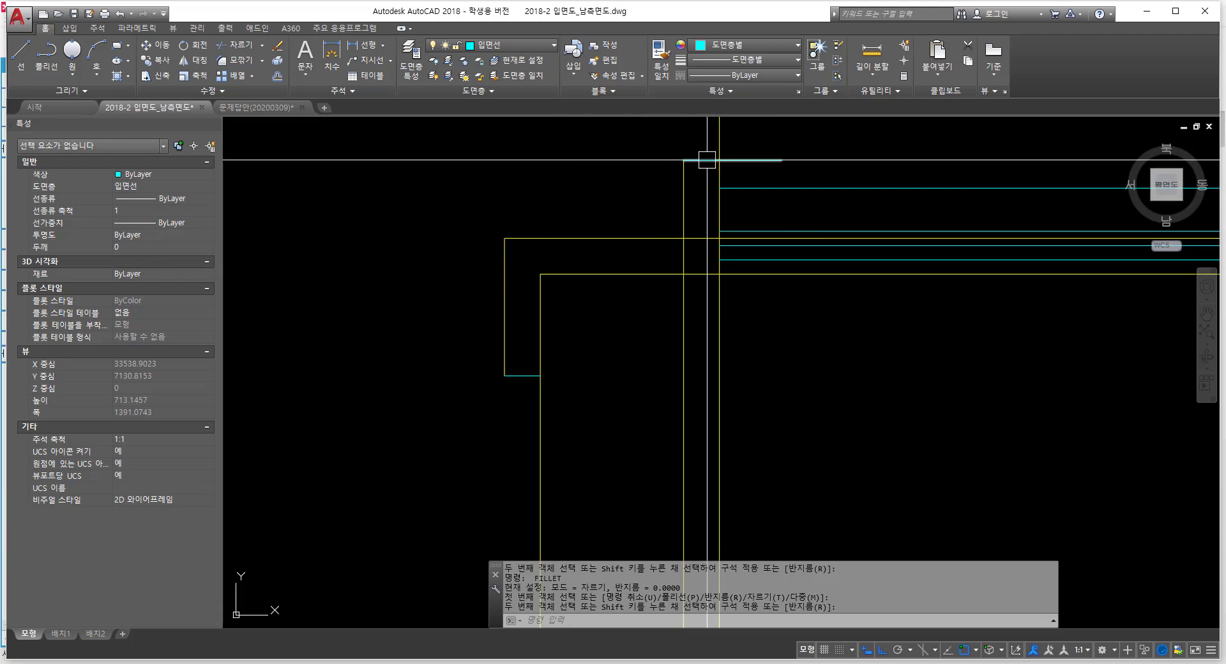
pyautogui.click(699, 161)
pyautogui.press('space')
pyautogui.press('Escape')
pyautogui.press('Escape')
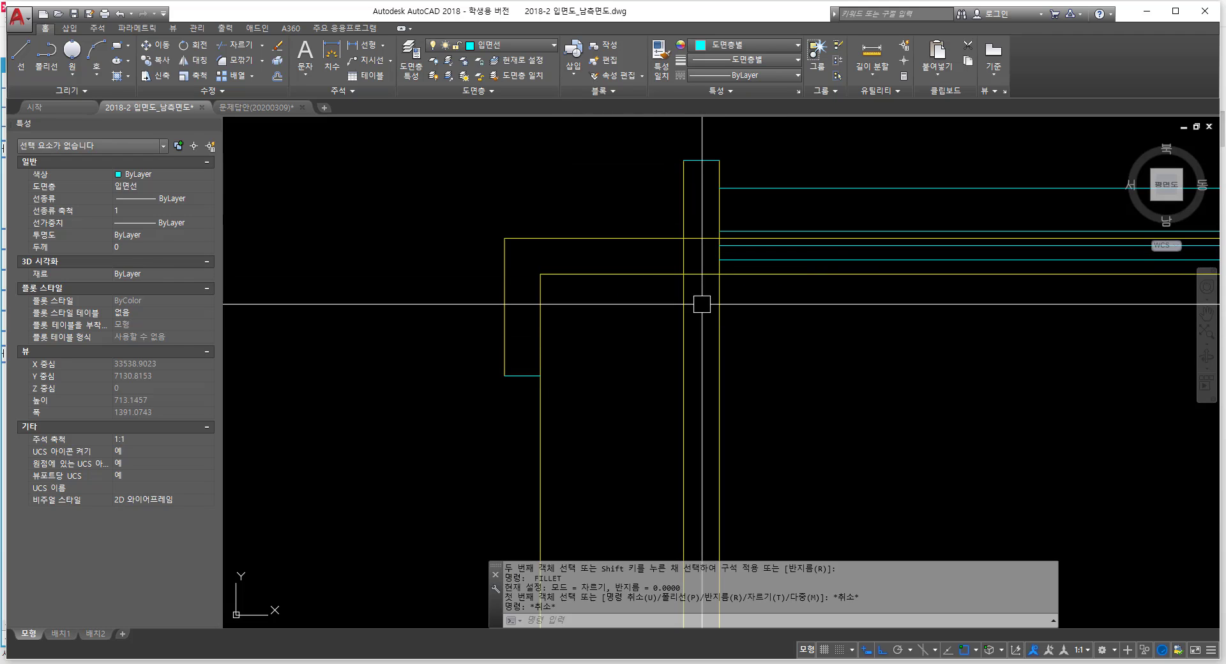
# Step: Fillet the upstand's outer vertical with the offset roof line into a sharp inside corner
pyautogui.write('f')
pyautogui.press('space')
pyautogui.click(686, 213)
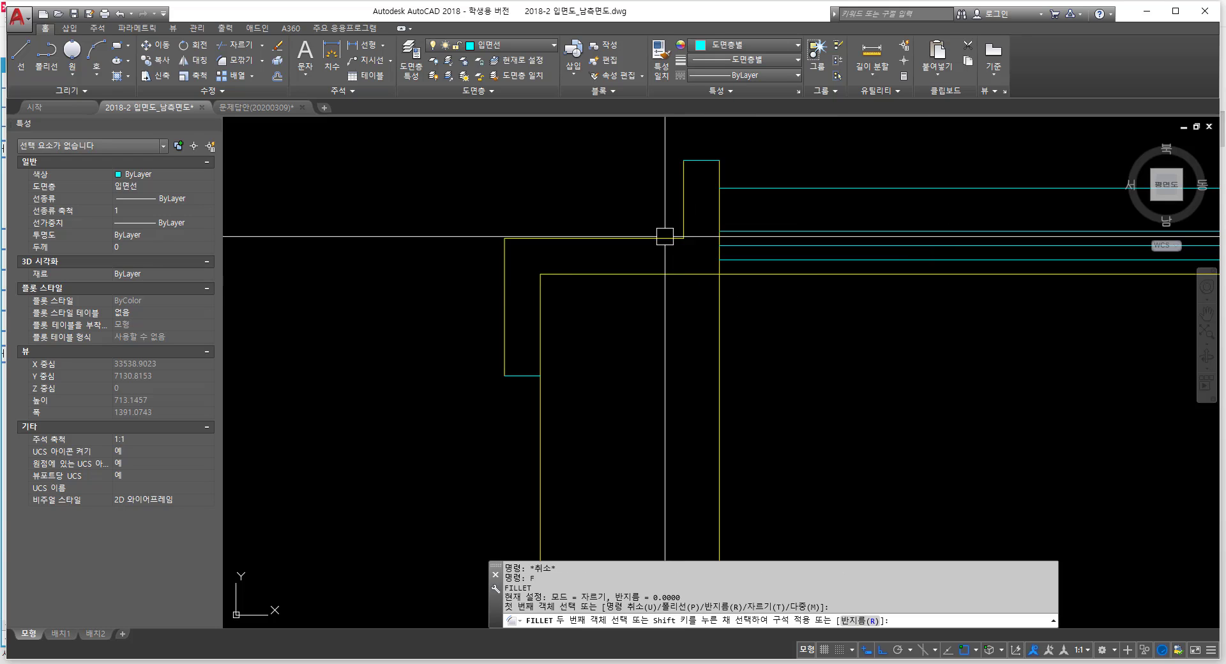
pyautogui.click(664, 238)
# Step: Trim the upstand's inner vertical line below the roof's yellow top line
pyautogui.click(750, 282)
pyautogui.press('space')
pyautogui.click(715, 335)
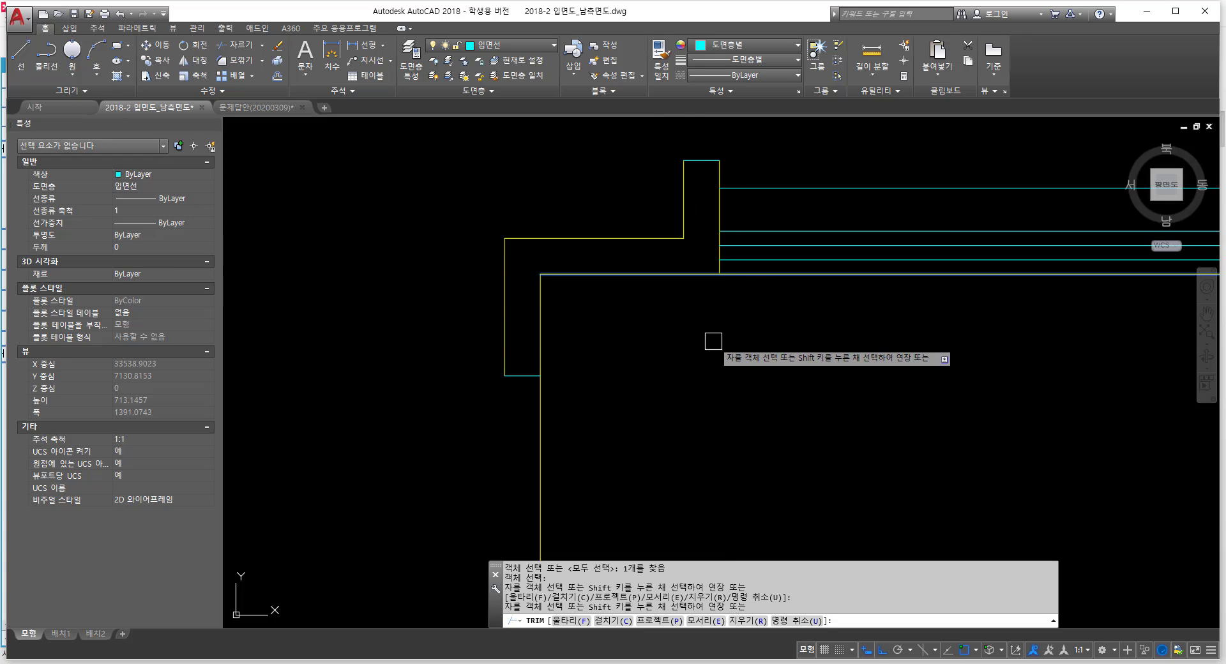
pyautogui.press('space')
pyautogui.write('a')
pyautogui.press('space')
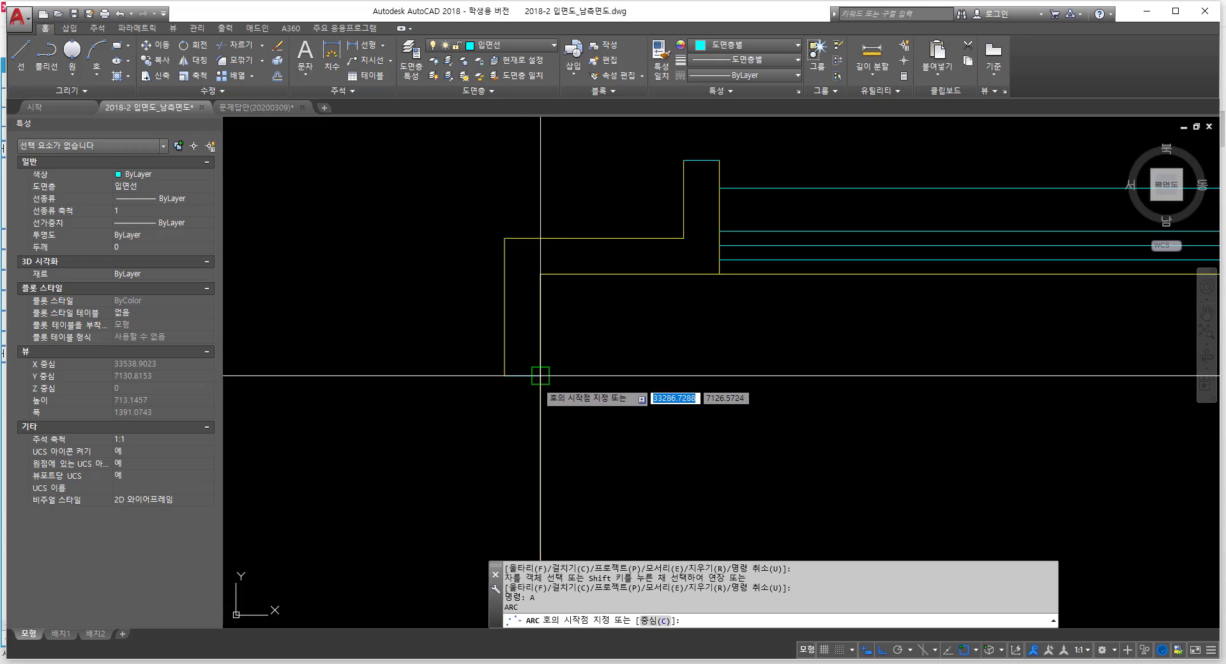
pyautogui.press('Escape')
# Step: Match the properties of the cyan short horizontal line onto the yellow lines of the left edge profile
pyautogui.write('ma')
pyautogui.press('space')
pyautogui.click(532, 374)
pyautogui.click(420, 421)
pyautogui.click(808, 138)
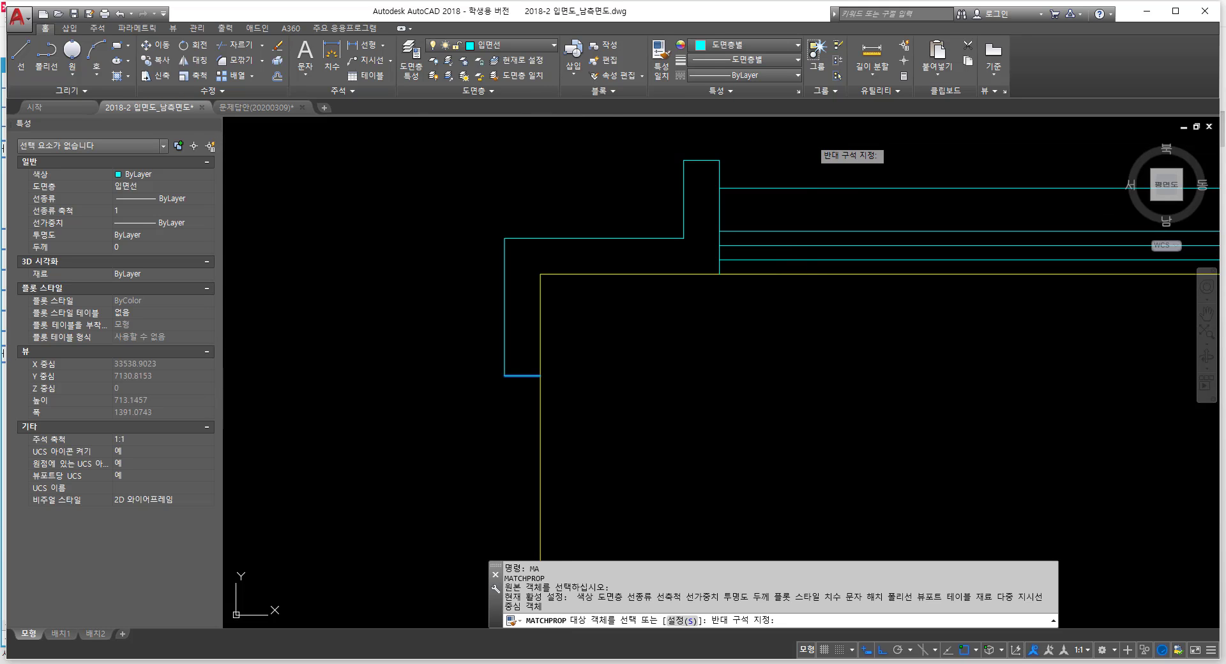
pyautogui.press('space')
# Step: Mirror the left edge profile about a vertical axis, keeping the original
pyautogui.scroll(-3, 436, 289)
pyautogui.scroll(2, 441, 278)
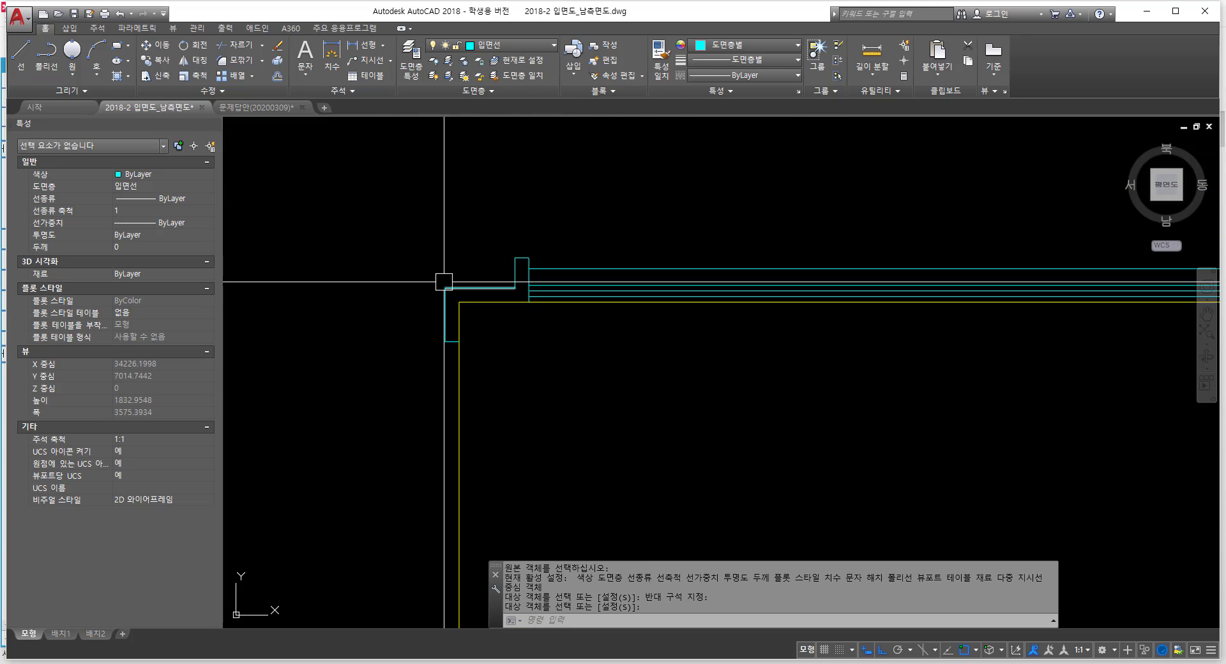
pyautogui.doubleClick(238, 358)
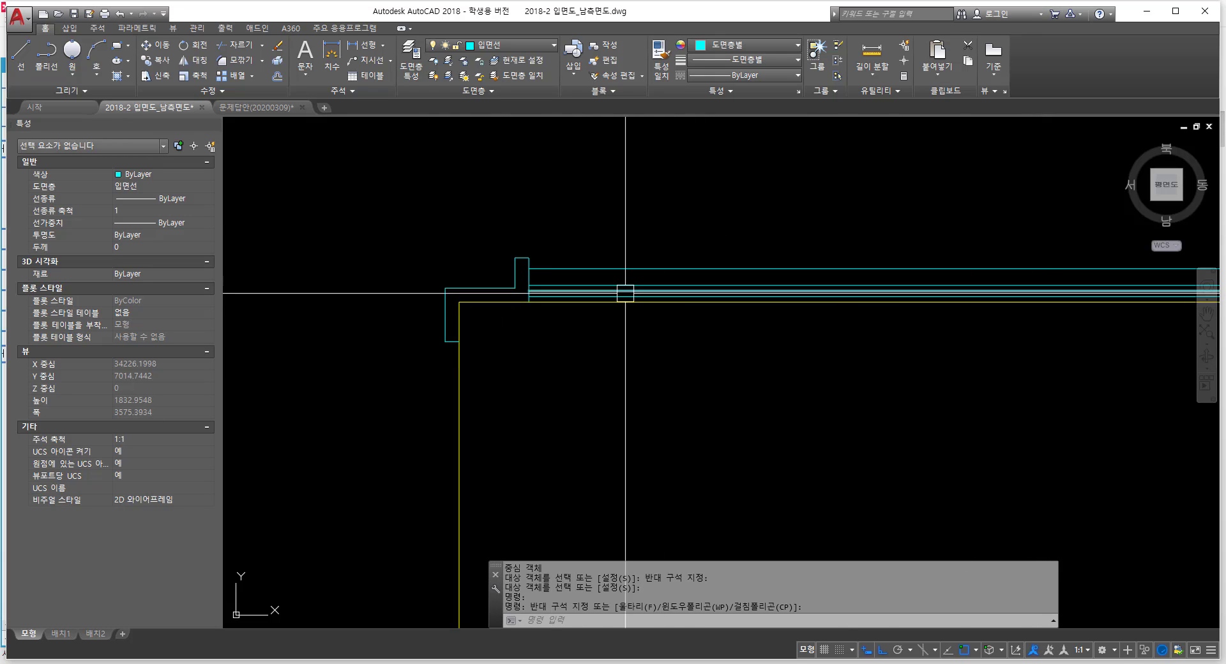
pyautogui.write('mi')
pyautogui.press('Return')
pyautogui.click(351, 192)
pyautogui.click(575, 377)
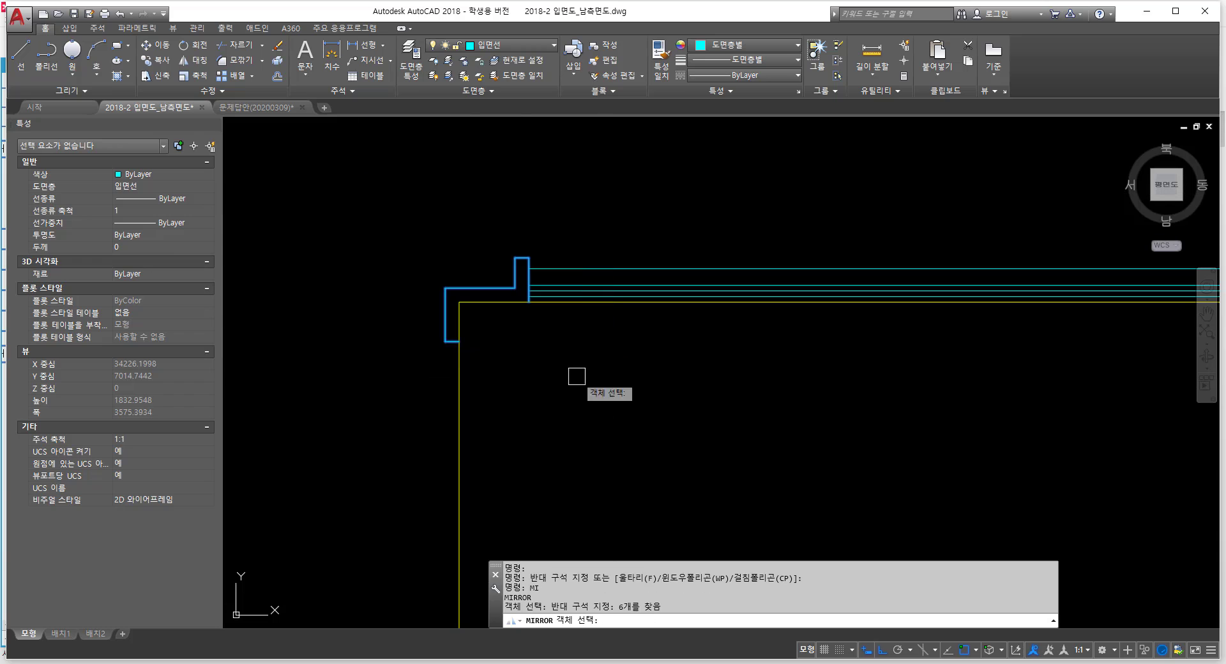
pyautogui.scroll(-6, 726, 337)
pyautogui.moveTo(726, 336); pyautogui.dragTo(600, 333, button='middle')
pyautogui.press('space')
pyautogui.click(741, 339)
pyautogui.click(791, 214)
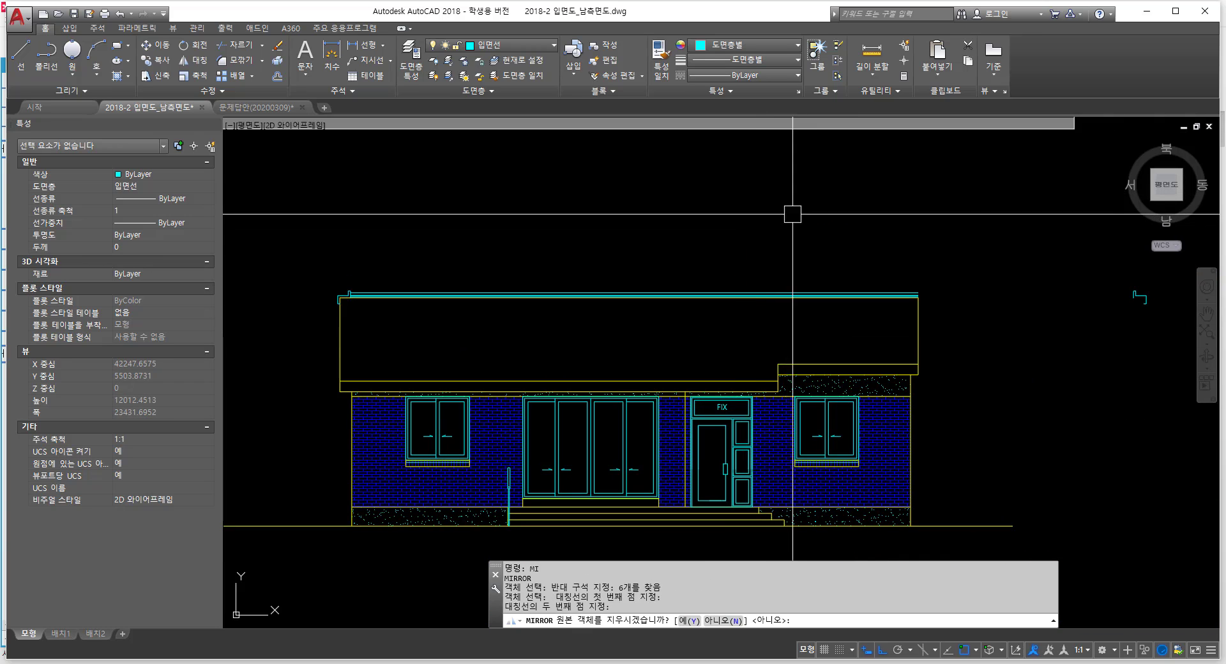
pyautogui.press('space')
# Step: Move the mirrored edge profile by its lower inner endpoint onto the roof's right edge
pyautogui.moveTo(964, 282); pyautogui.dragTo(727, 281, button='middle')
pyautogui.write('m')
pyautogui.press('Return')
pyautogui.click(849, 234)
pyautogui.click(971, 367)
pyautogui.press('space')
pyautogui.scroll(8, 906, 319)
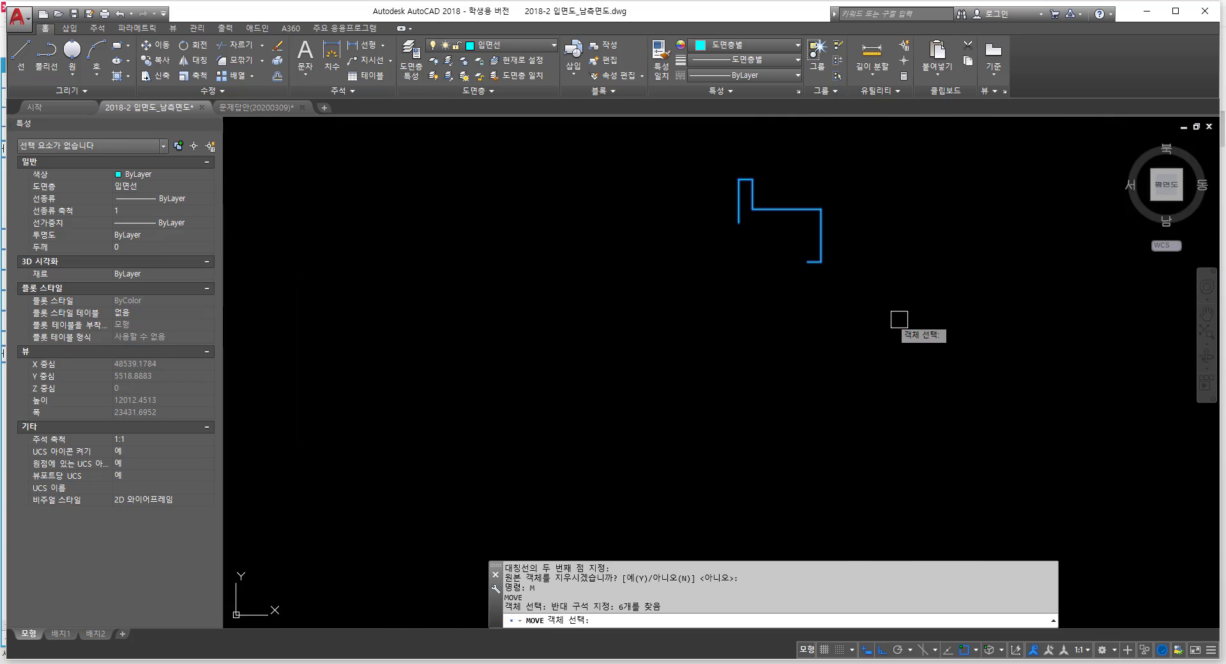
pyautogui.click(807, 261)
pyautogui.moveTo(262, 328)
pyautogui.mouseDown(button='middle')
pyautogui.moveTo(749, 330)
pyautogui.moveTo(656, 332)
pyautogui.mouseUp(button='middle')
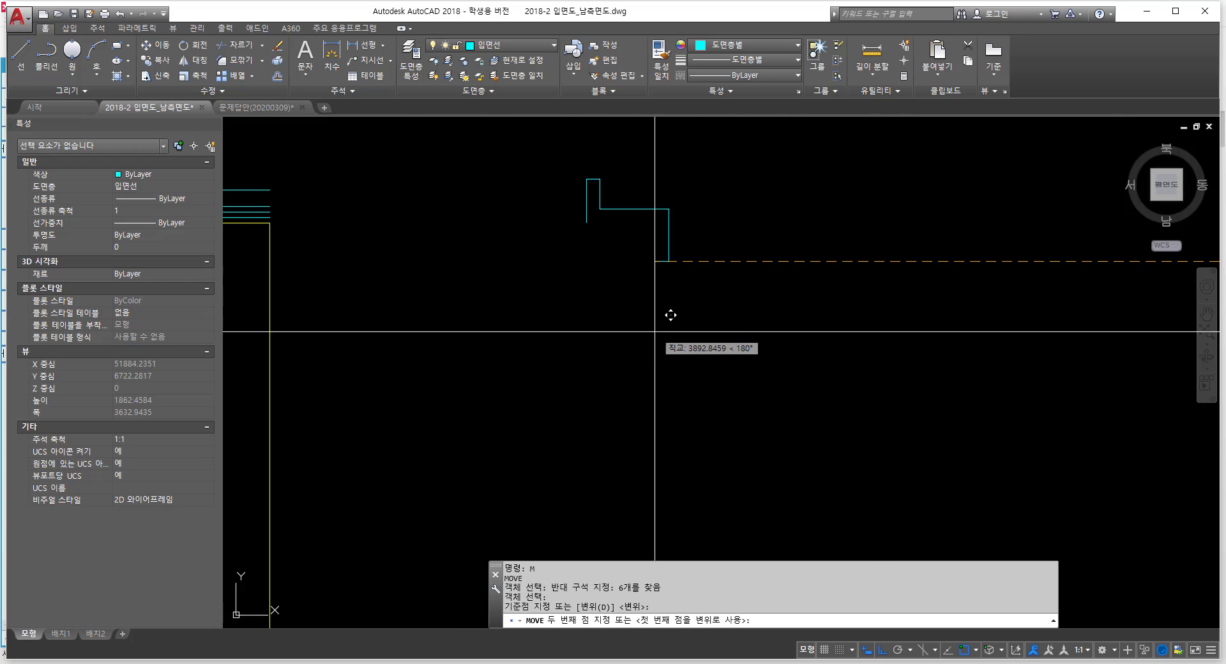
pyautogui.moveTo(371, 306); pyautogui.dragTo(558, 330, button='middle')
pyautogui.press('Escape')
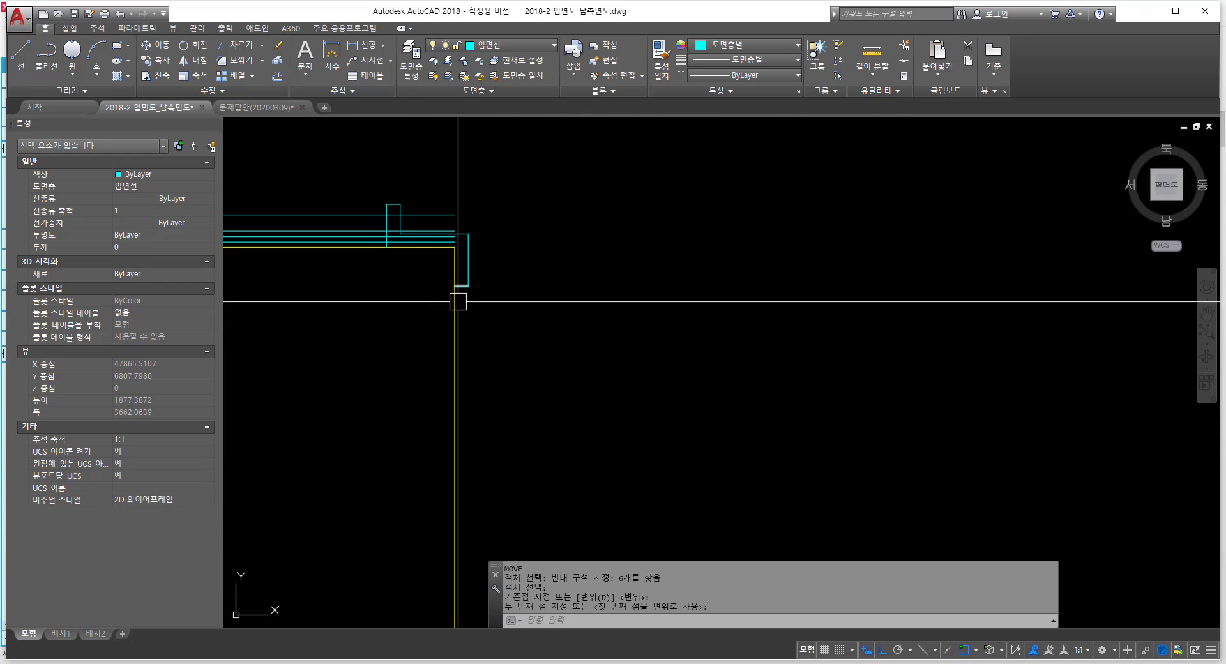
# Step: Trim the right ends of the four ridge tile lines back to the right profile's inner vertical line
pyautogui.scroll(4, 403, 301)
pyautogui.write('tr')
pyautogui.press('Return')
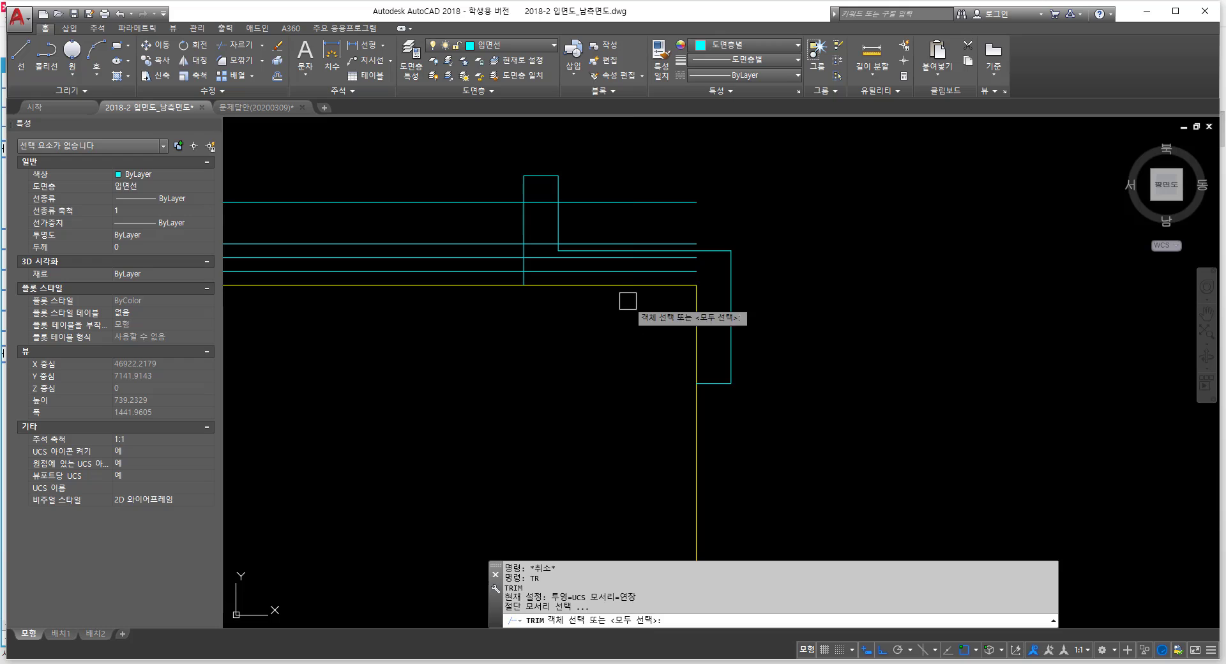
pyautogui.press('Return')
pyautogui.click(534, 204)
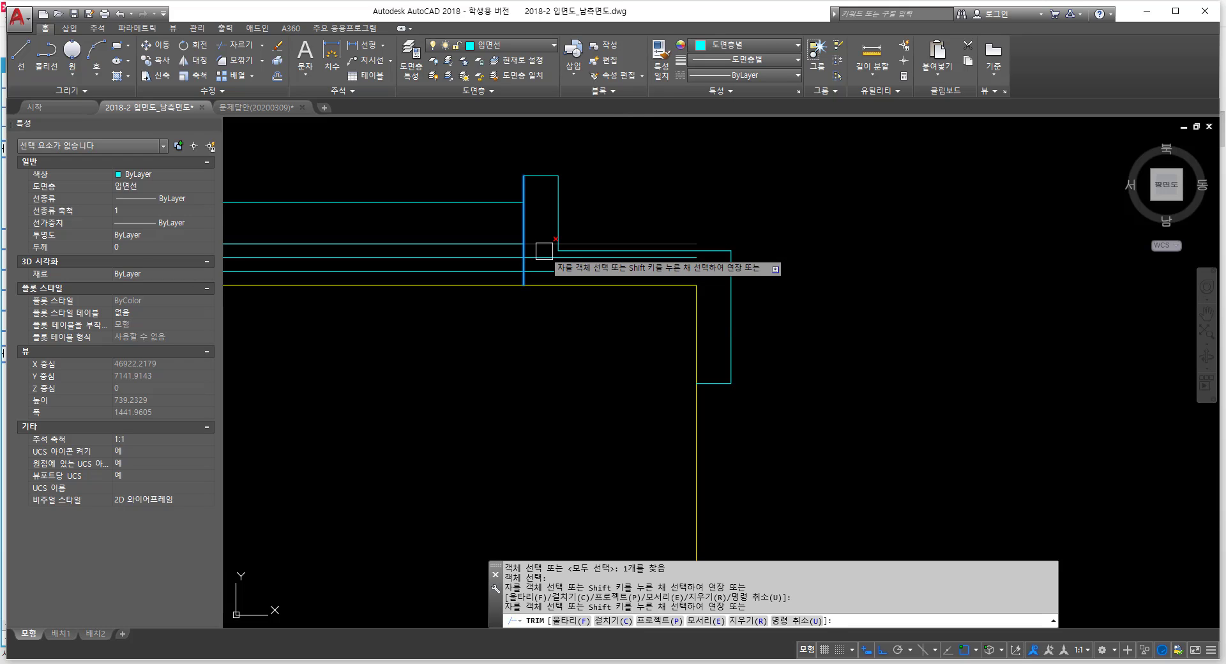
pyautogui.click(544, 249)
pyautogui.click(541, 258)
pyautogui.click(545, 273)
pyautogui.press('Return')
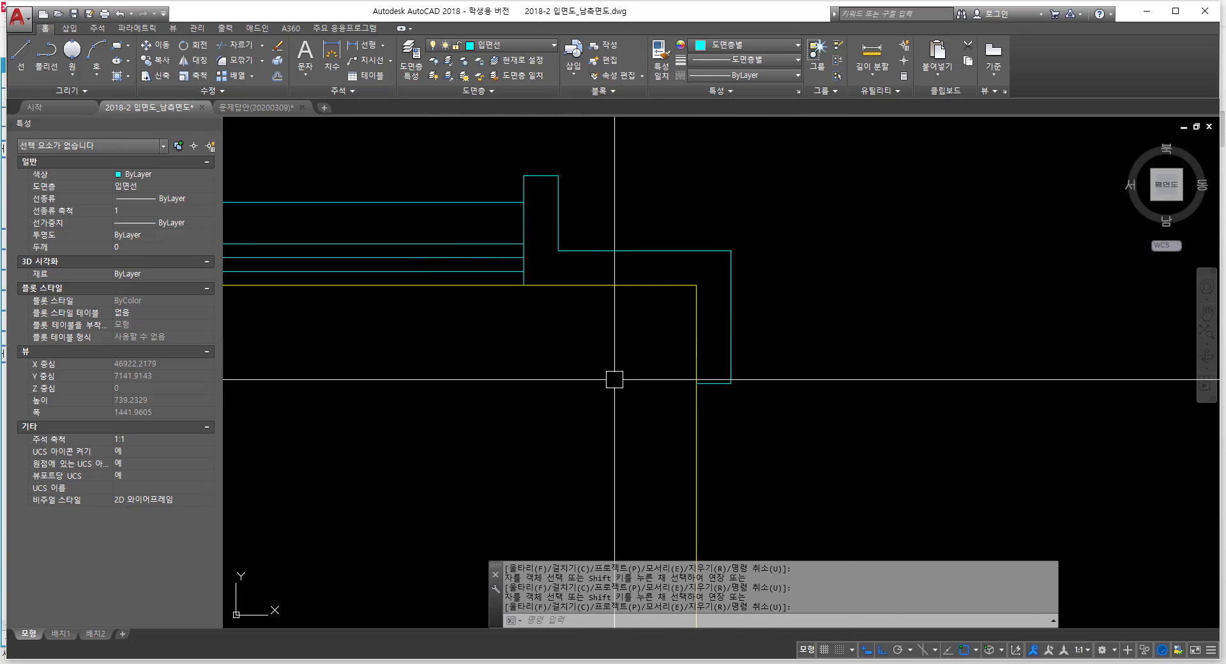
# Step: Stretch the top of the left edge profile's upstand 30 upward
pyautogui.scroll(-4, 419, 375)
pyautogui.scroll(-5, 602, 364)
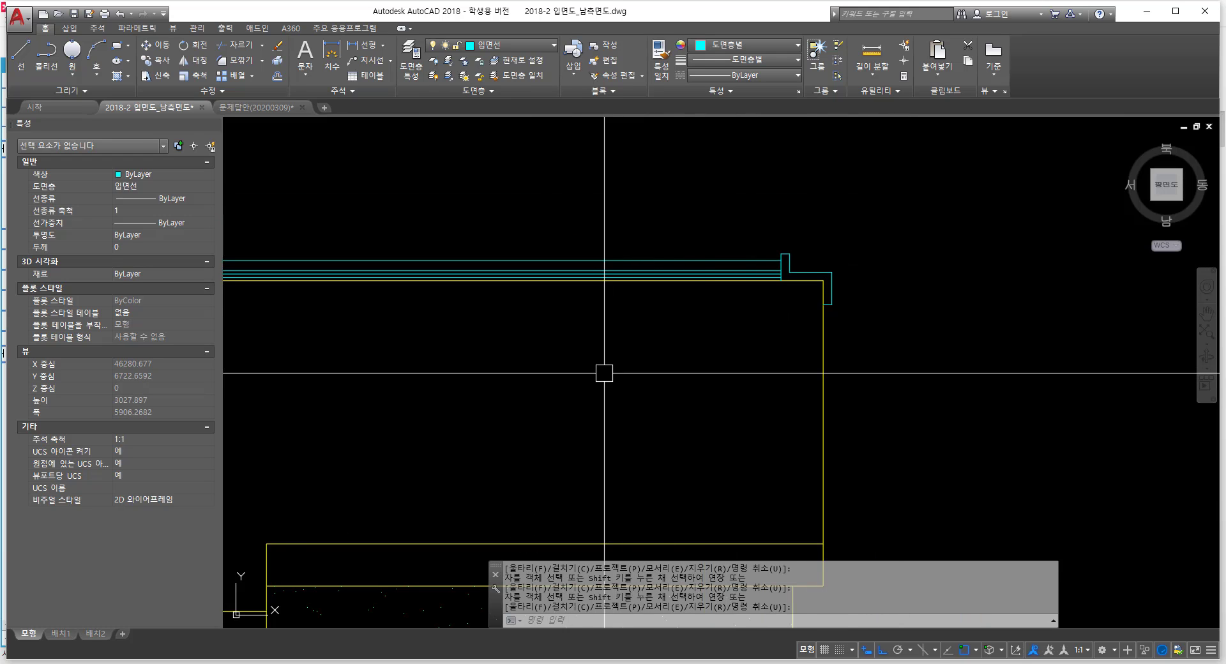
pyautogui.moveTo(595, 303); pyautogui.dragTo(678, 303, button='middle')
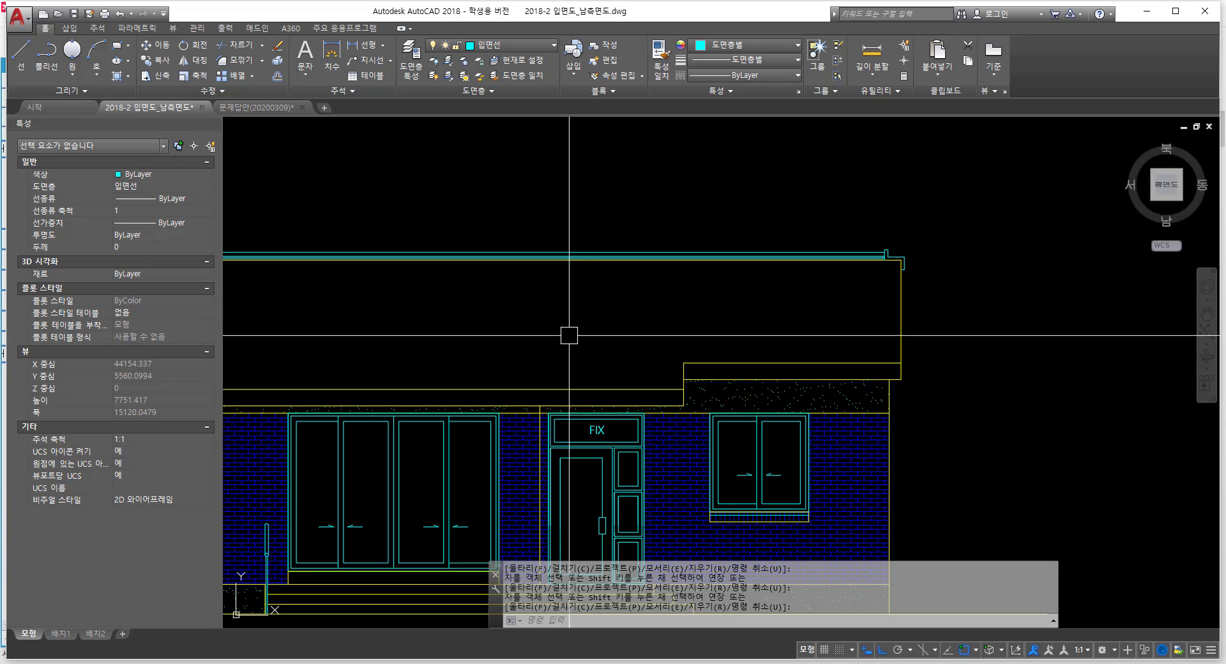
pyautogui.moveTo(519, 342); pyautogui.dragTo(663, 325, button='middle')
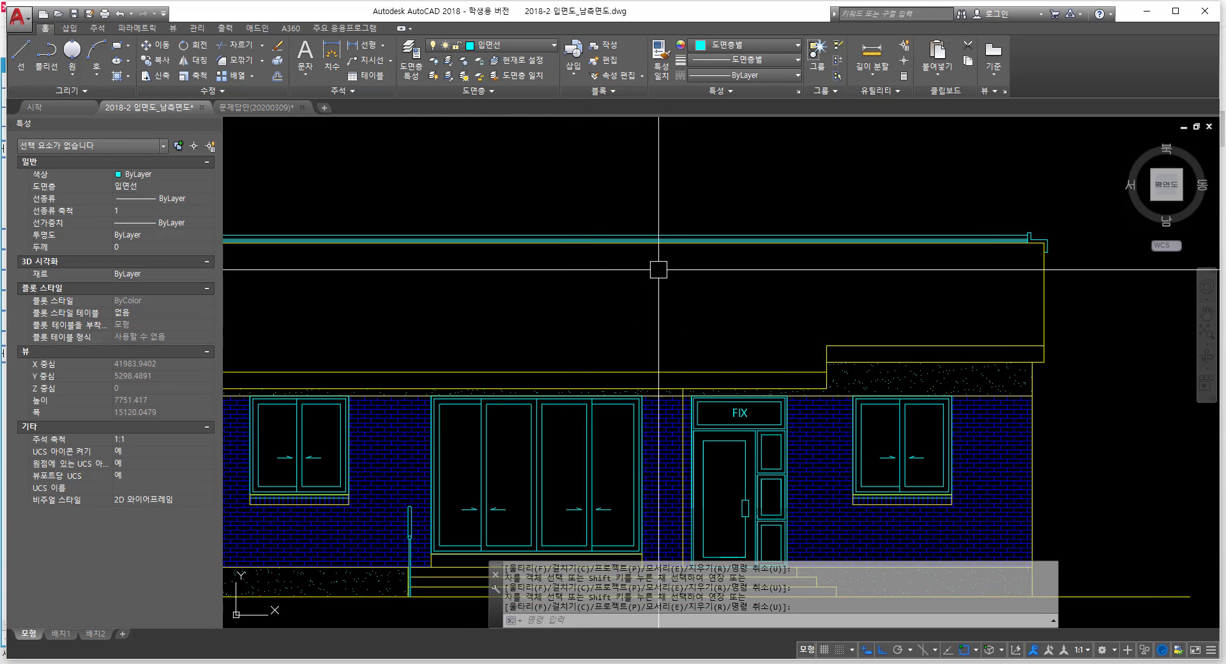
pyautogui.scroll(-1, 664, 283)
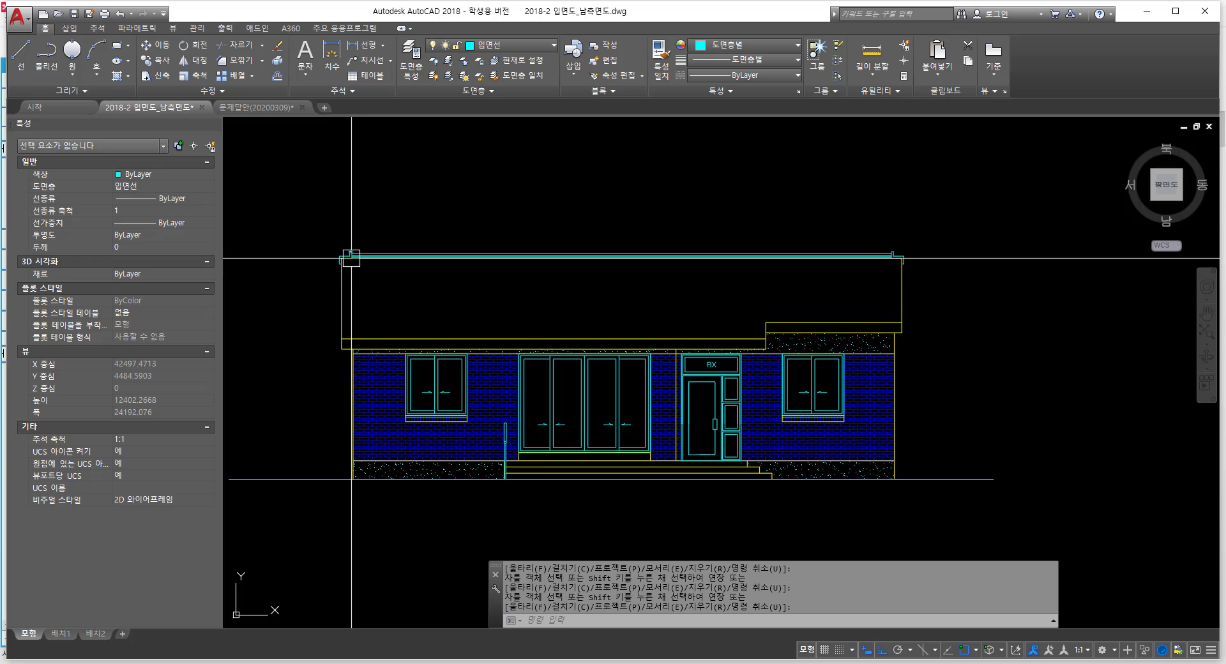
pyautogui.scroll(10, 408, 236)
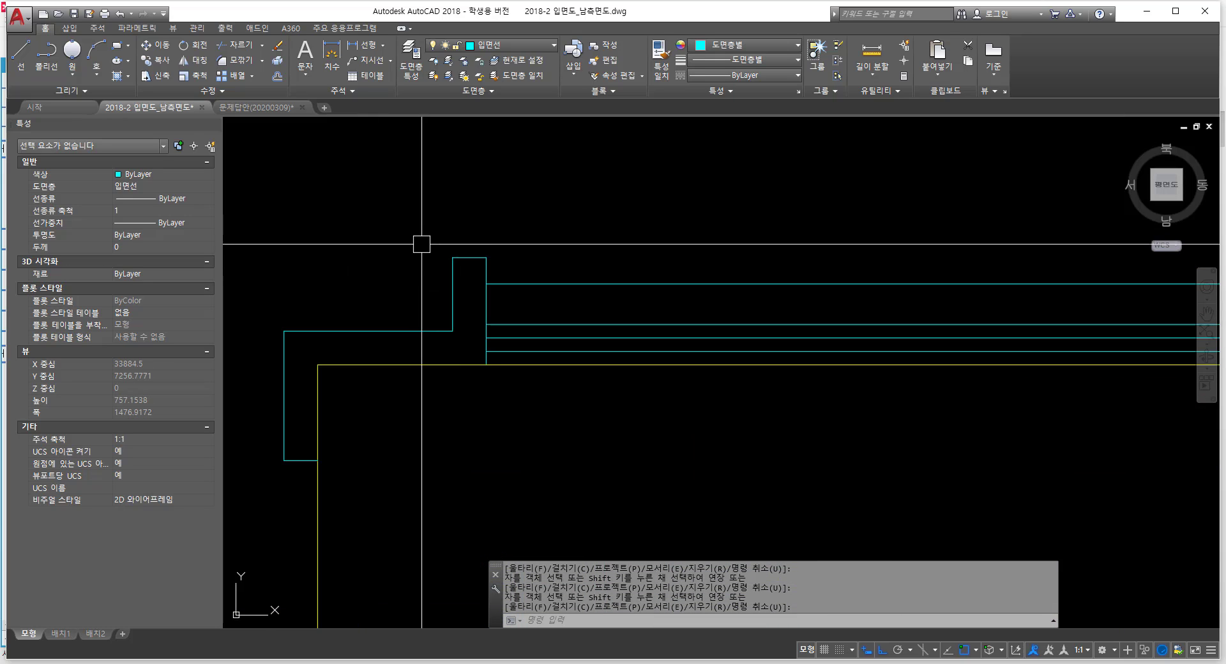
pyautogui.write('s')
pyautogui.press('Return')
pyautogui.click(602, 191)
pyautogui.click(389, 268)
pyautogui.press('Return')
pyautogui.click(351, 285)
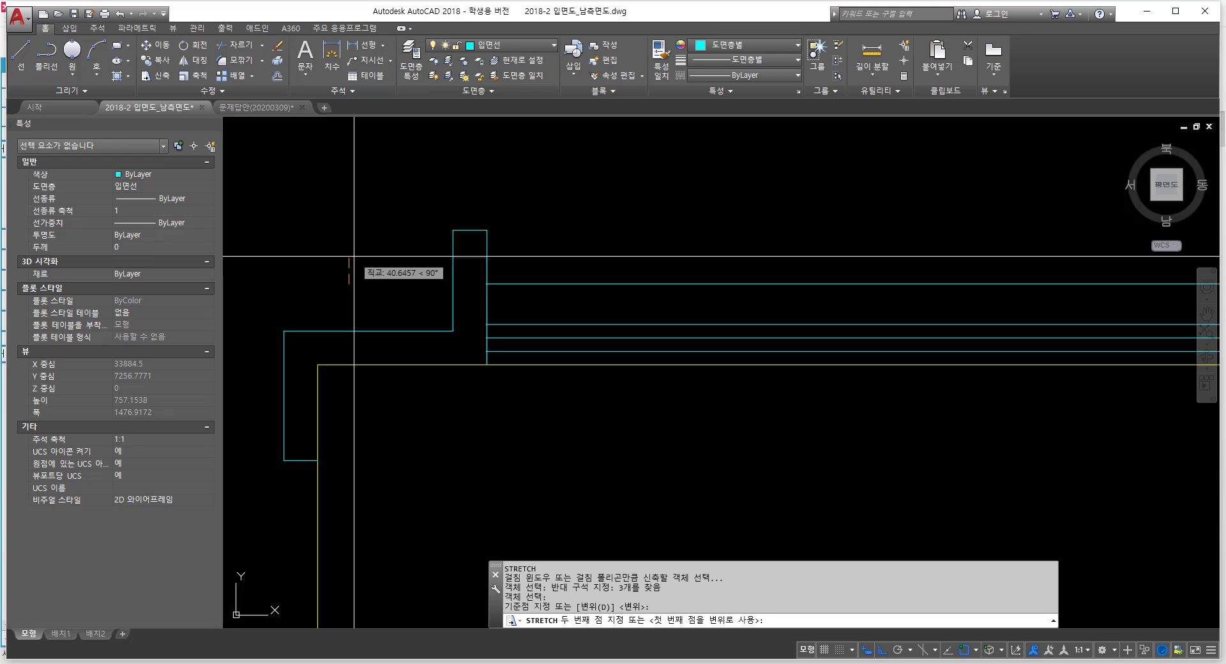
pyautogui.write('30')
pyautogui.press('Return')
# Step: Stretch the top of the right edge profile's upstand 30 upward
pyautogui.scroll(-5, 528, 318)
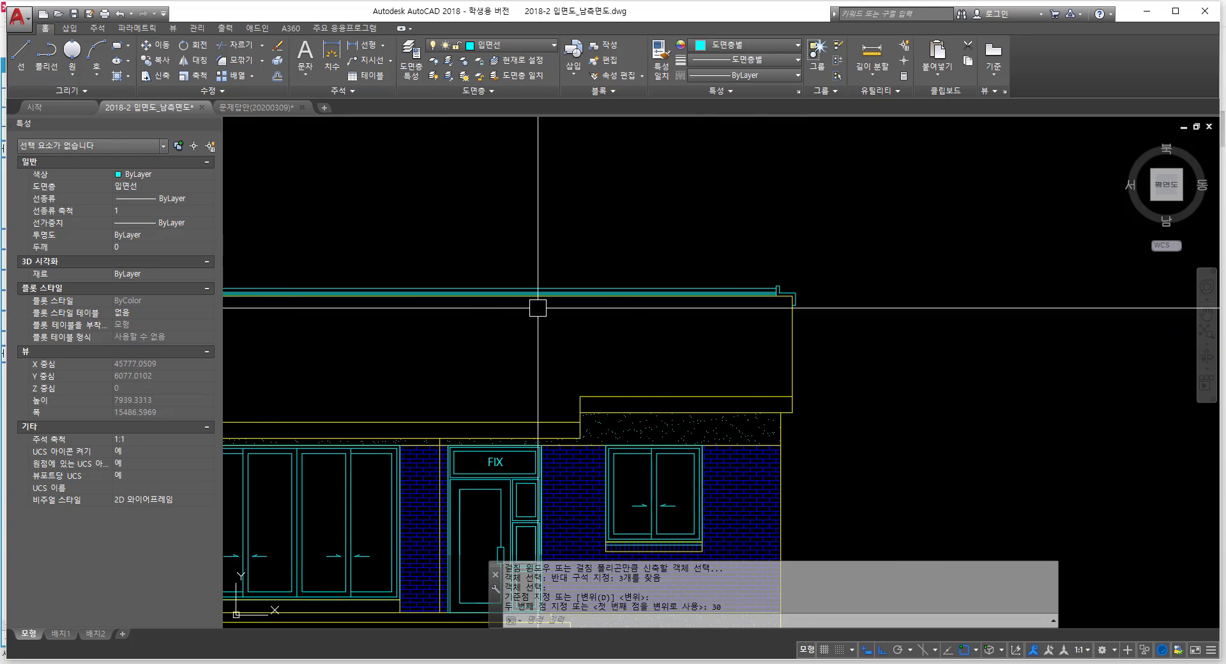
pyautogui.scroll(3, 793, 281)
pyautogui.write('s')
pyautogui.press('Return')
pyautogui.click(765, 266)
pyautogui.click(631, 315)
pyautogui.press('Return')
pyautogui.click(800, 316)
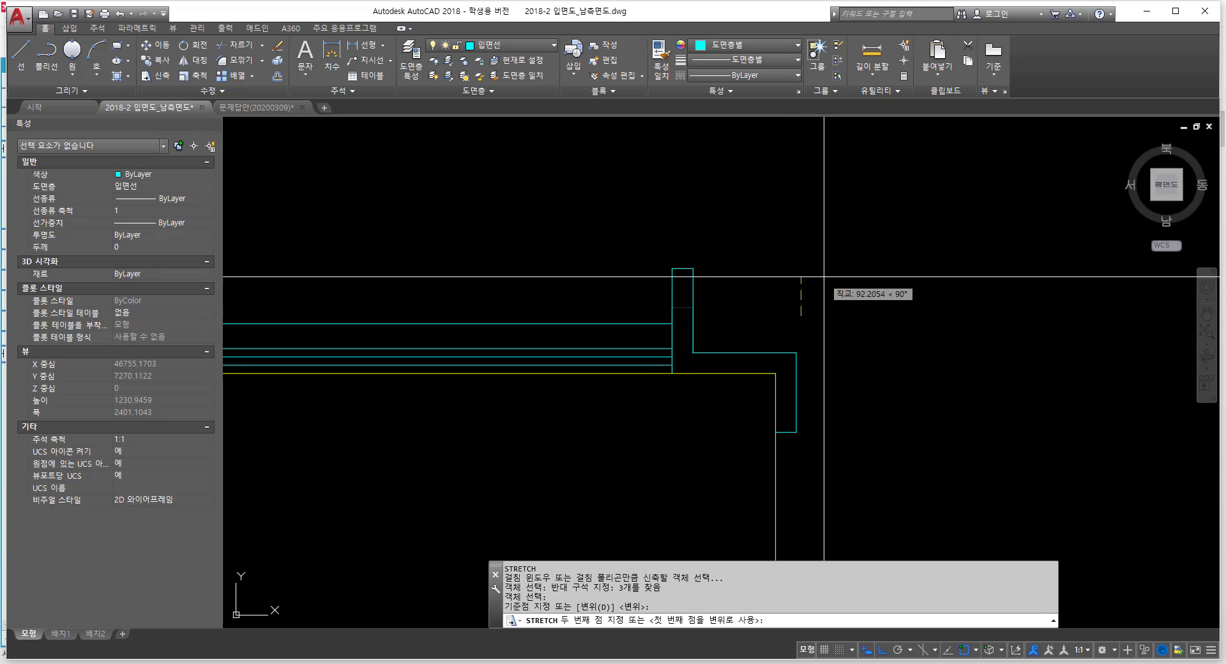
pyautogui.write('30')
pyautogui.press('Return')
# Step: Try to hatch the main roof surface with the LINE pattern at angle 90 and scale 30
pyautogui.scroll(-3, 651, 306)
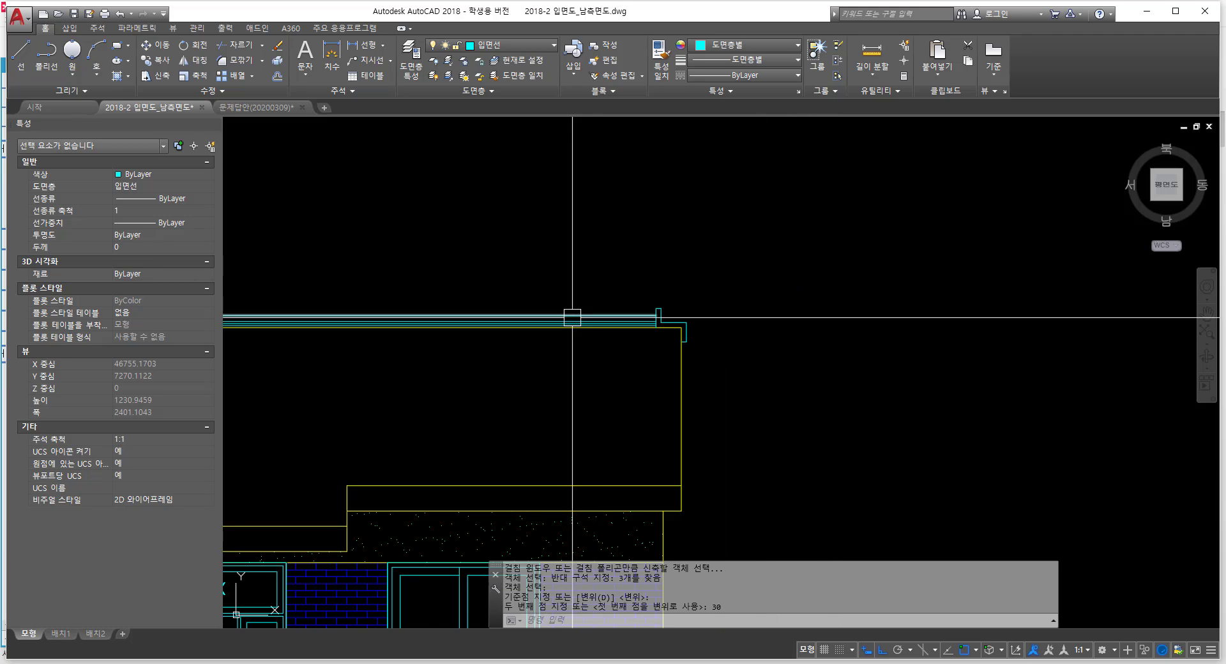
pyautogui.moveTo(460, 326); pyautogui.dragTo(985, 286, button='middle')
pyautogui.moveTo(273, 313); pyautogui.dragTo(692, 316, button='middle')
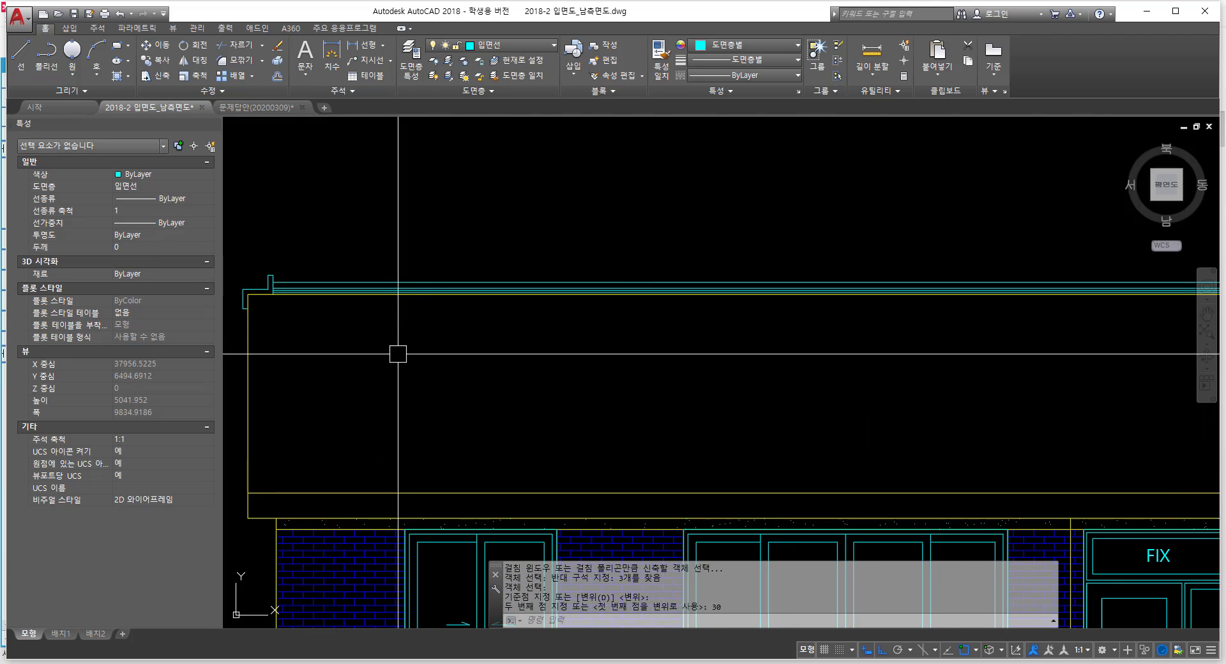
pyautogui.moveTo(274, 361); pyautogui.dragTo(285, 361, button='middle')
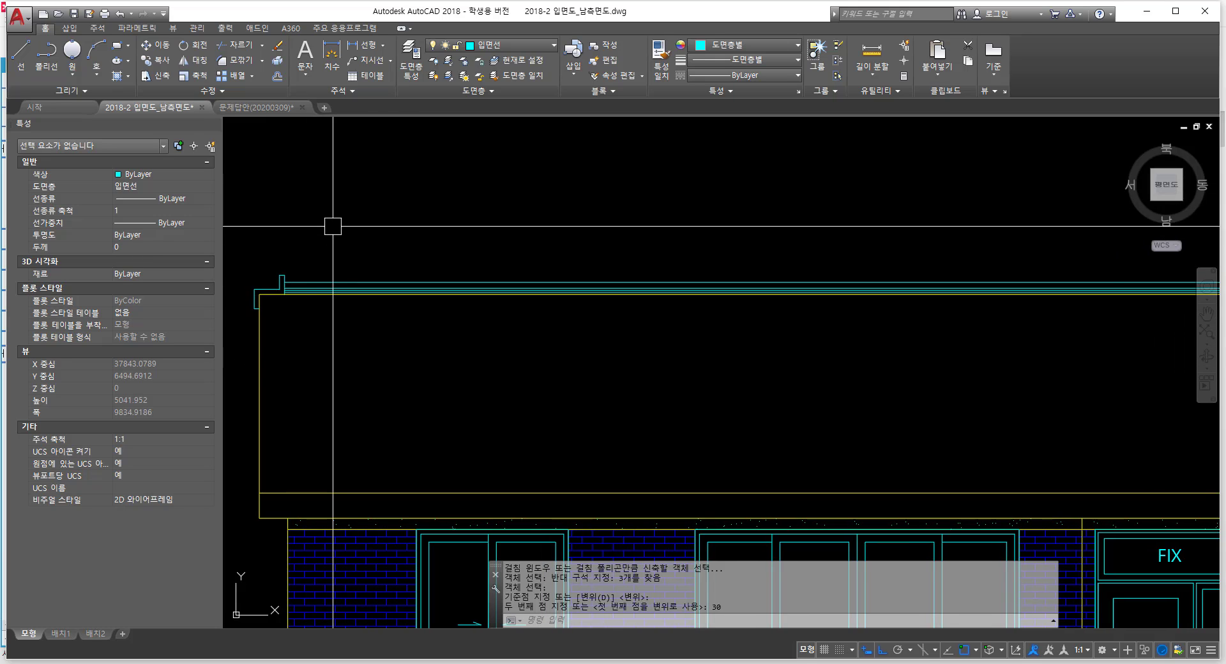
pyautogui.scroll(-4, 345, 208)
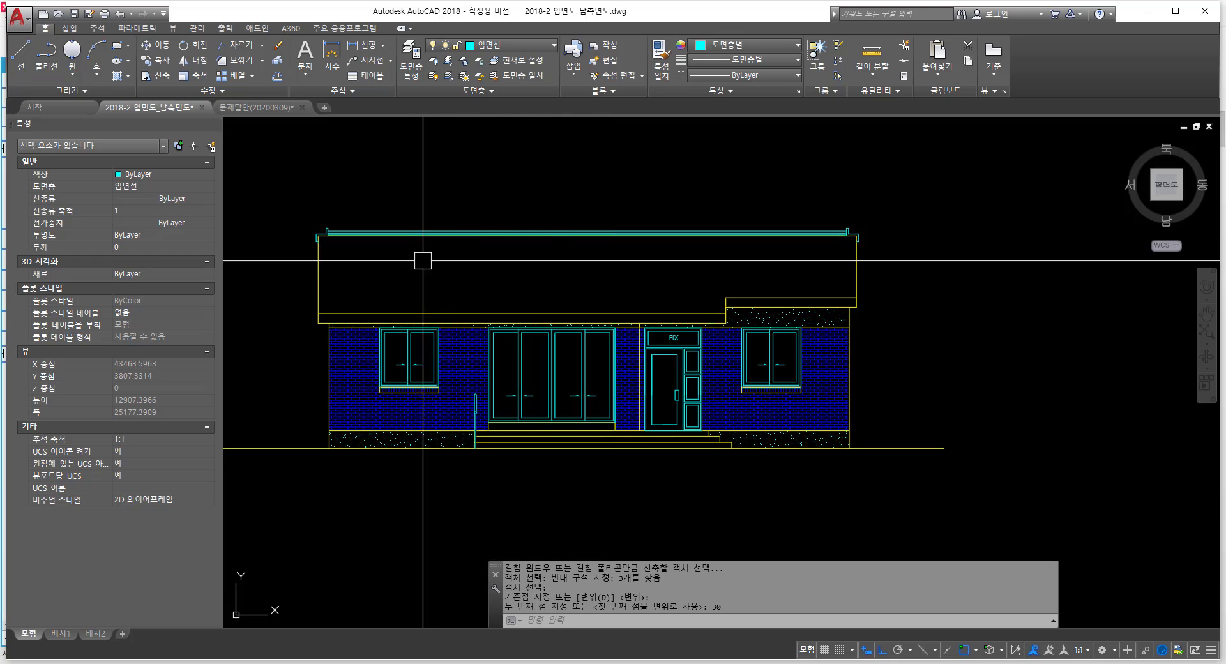
pyautogui.write('h')
pyautogui.press('Return')
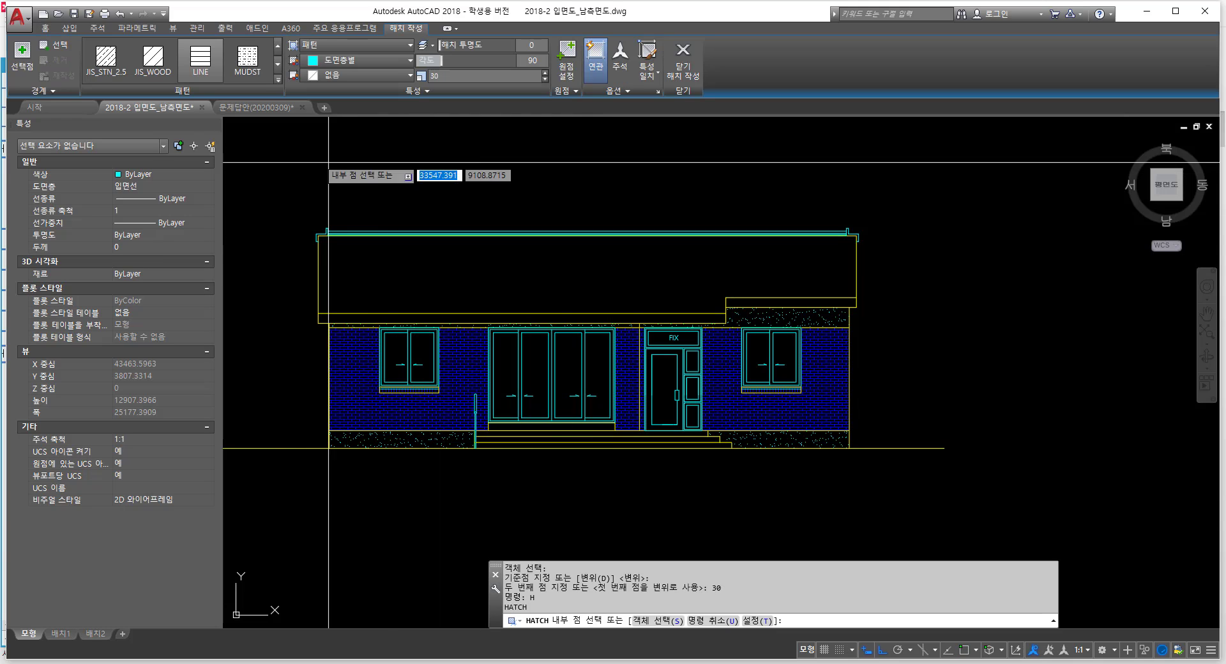
pyautogui.click(382, 264)
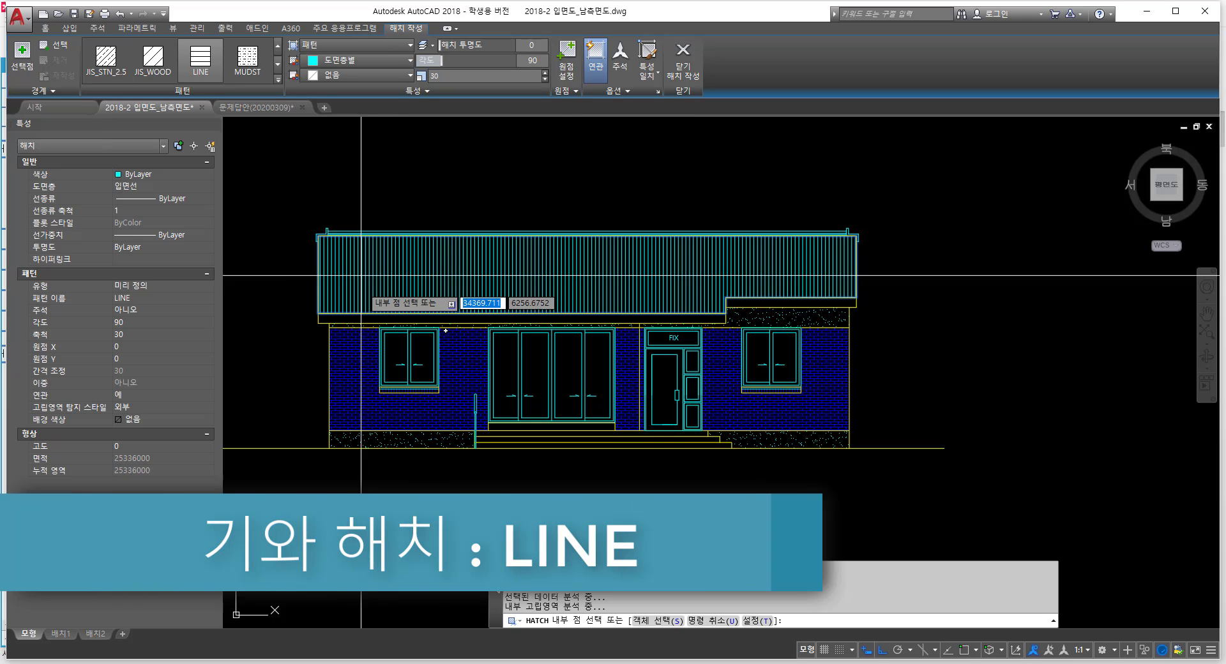
pyautogui.press('Escape')
pyautogui.press('Escape')
pyautogui.press('Escape')
# Step: Undo the roof surface hatch
pyautogui.scroll(5, 350, 238)
pyautogui.scroll(-6, 350, 238)
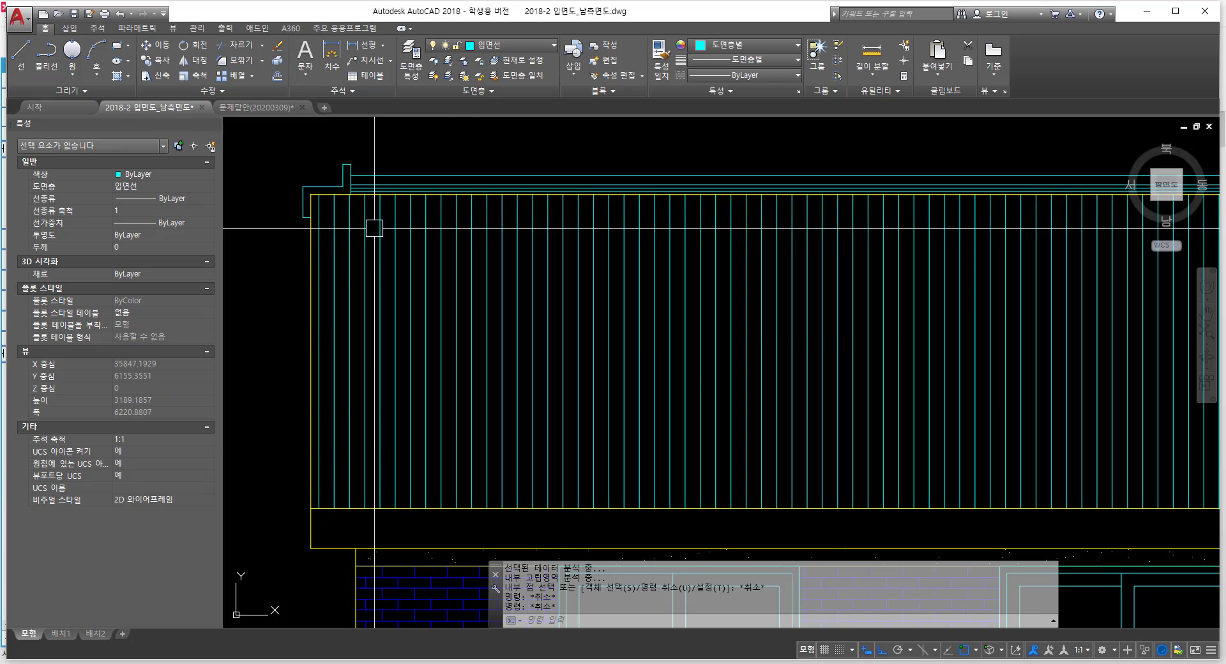
pyautogui.hotkey('ctrl', 'z')
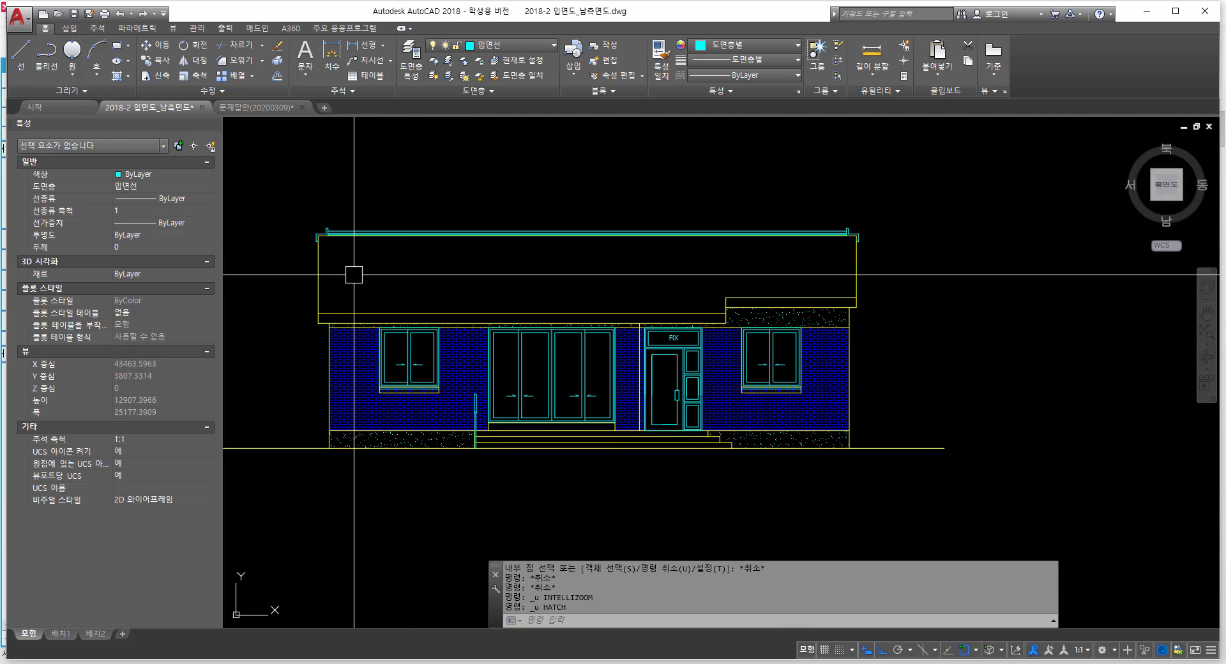
# Step: Hatch the main roof surface and the narrow strip along the ridge with the LINE pattern at angle 90 and scale 30
pyautogui.write('h')
pyautogui.press('Return')
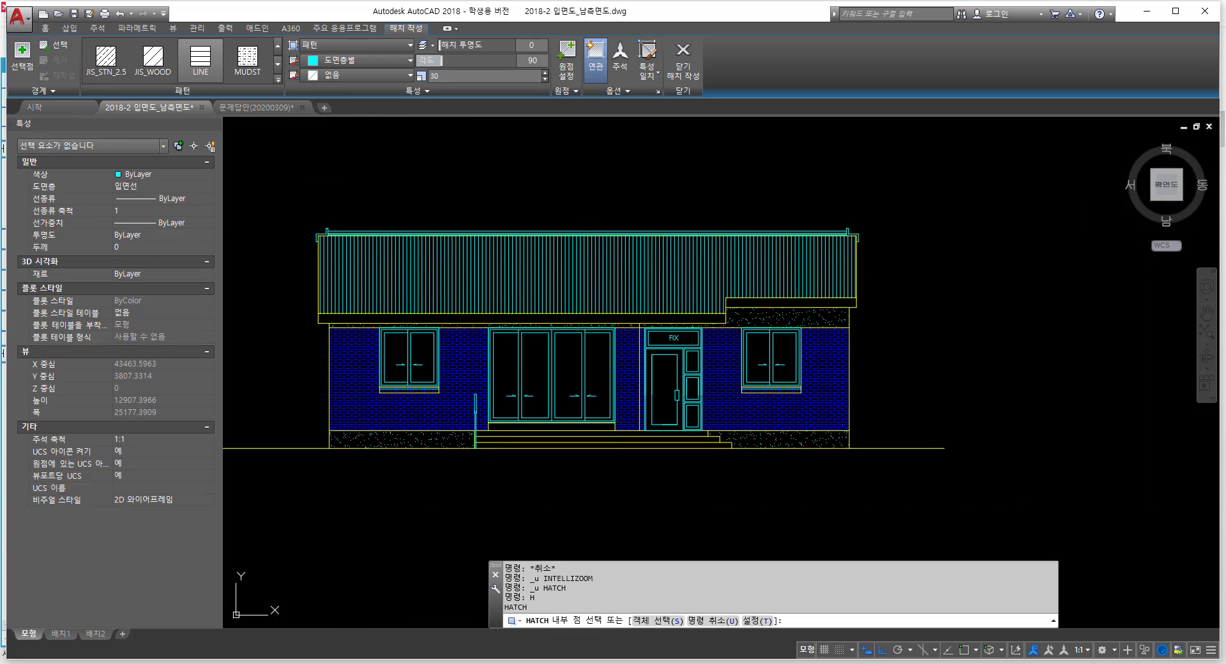
pyautogui.click(347, 272)
pyautogui.scroll(8, 339, 239)
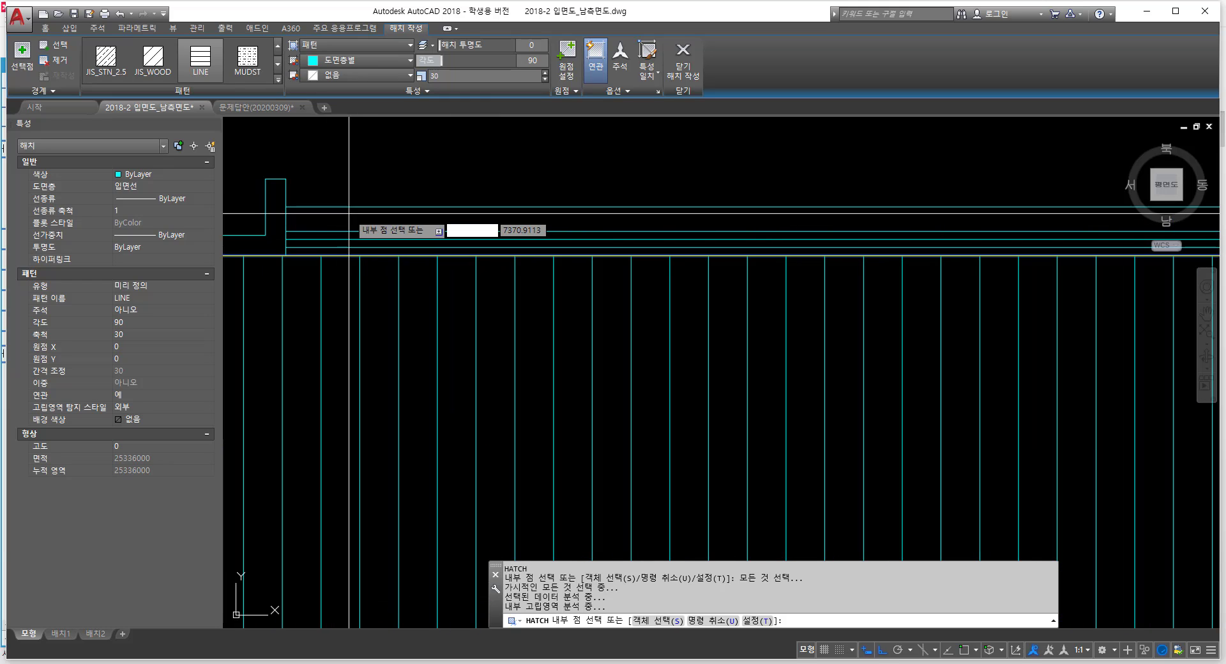
pyautogui.scroll(-6, 629, 229)
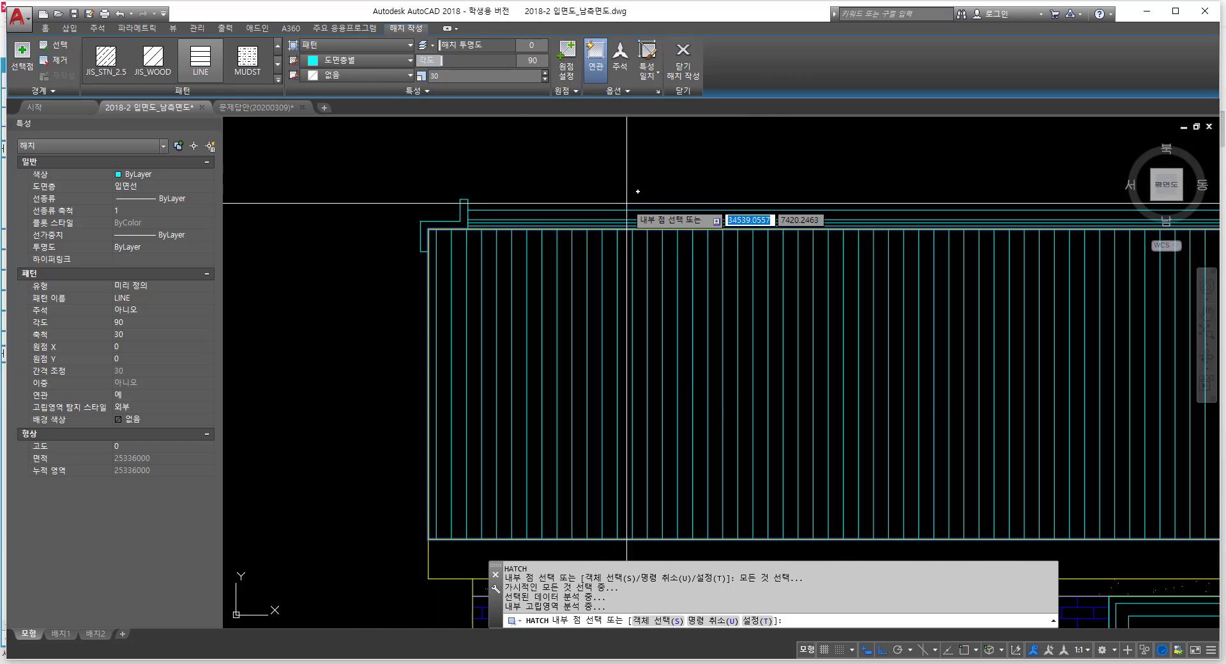
pyautogui.scroll(-4, 634, 230)
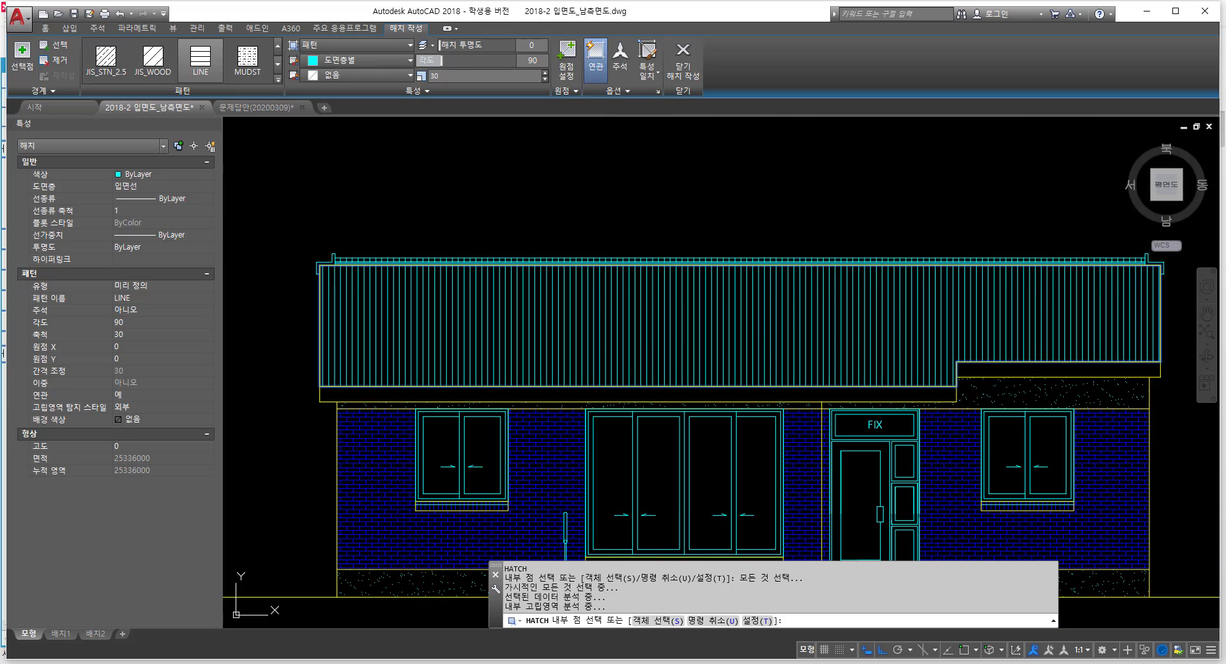
pyautogui.press('Return')
# Step: Measure the spacing between adjacent roof hatch lines near the roof's left end
pyautogui.scroll(6, 300, 224)
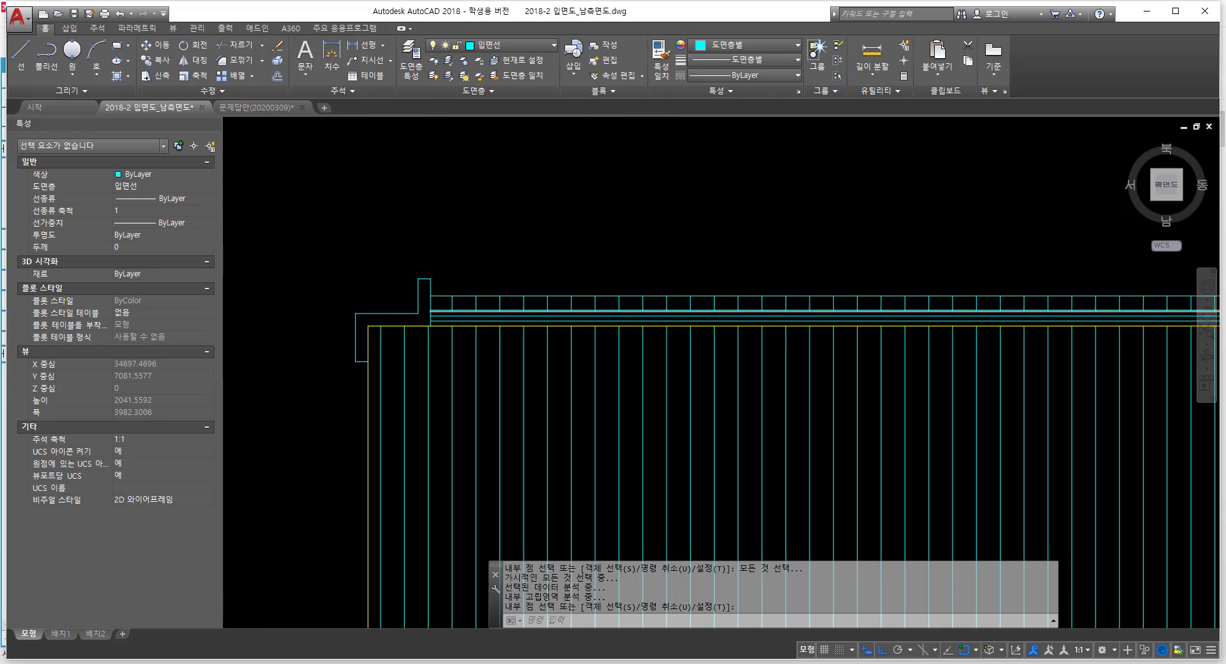
pyautogui.scroll(2, 469, 313)
pyautogui.click(436, 397)
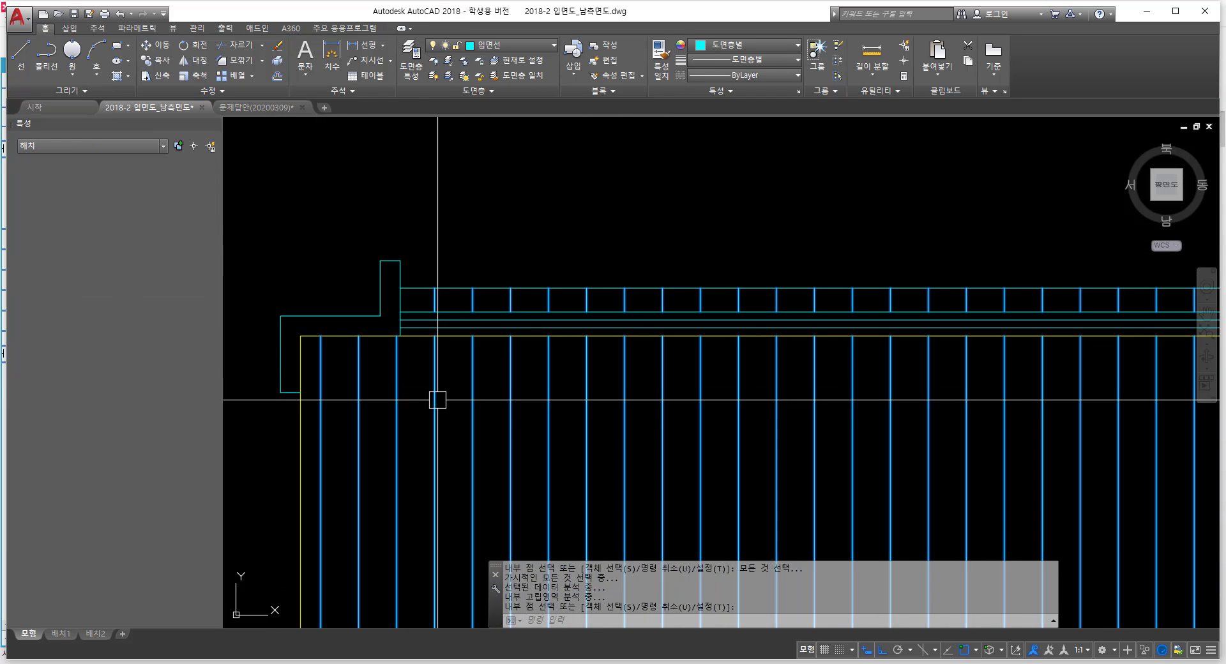
pyautogui.press('Return')
pyautogui.click(473, 381)
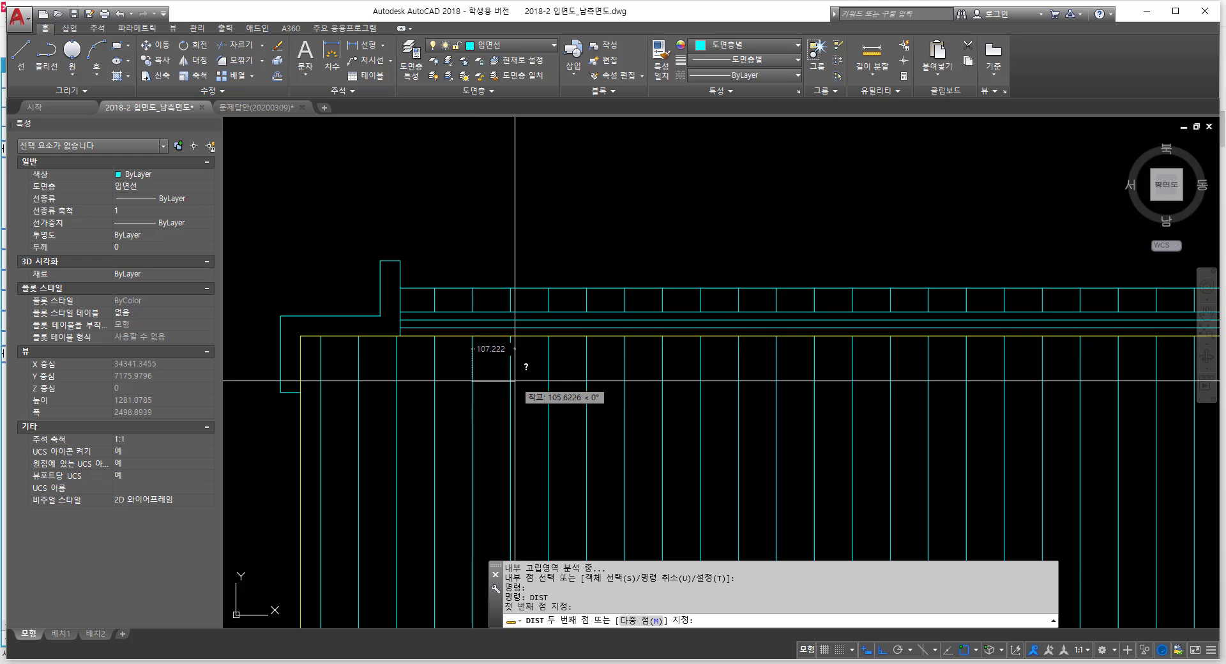
pyautogui.click(506, 381)
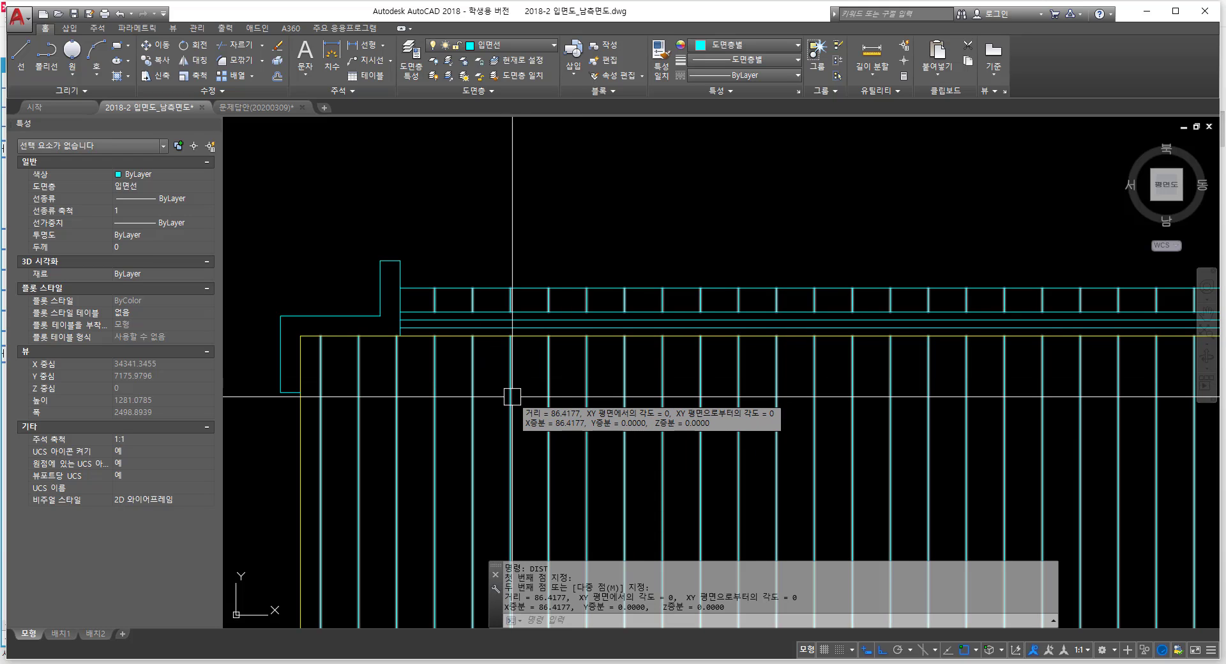
pyautogui.press('Return')
pyautogui.click(470, 403)
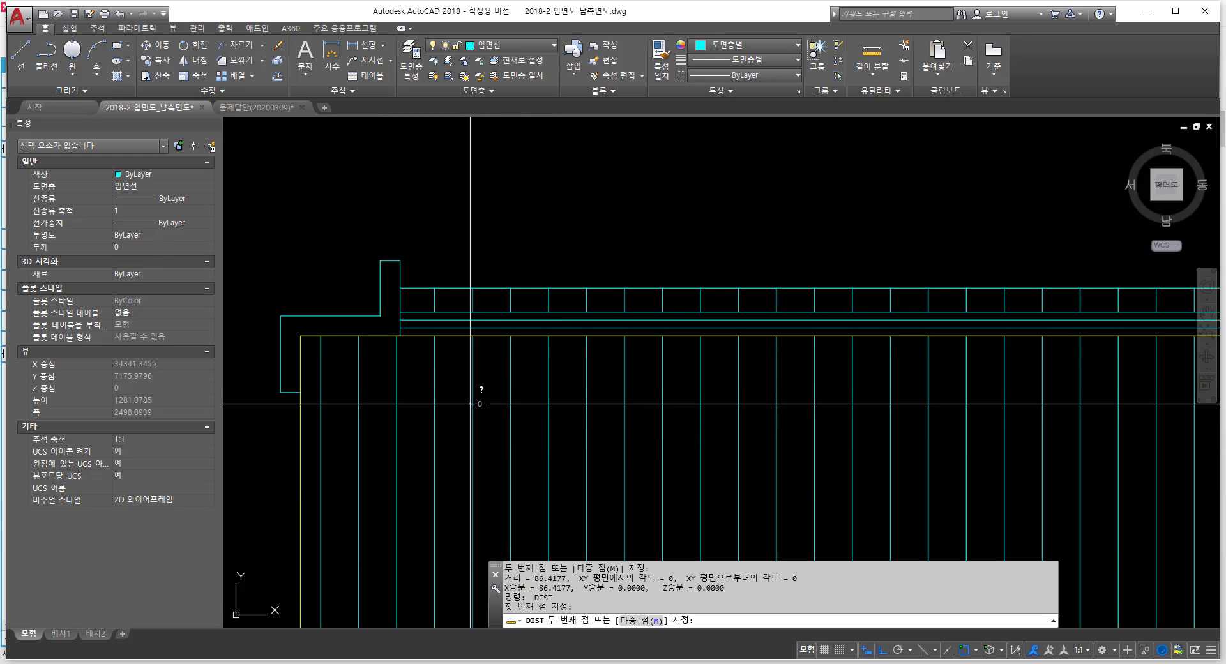
pyautogui.click(509, 402)
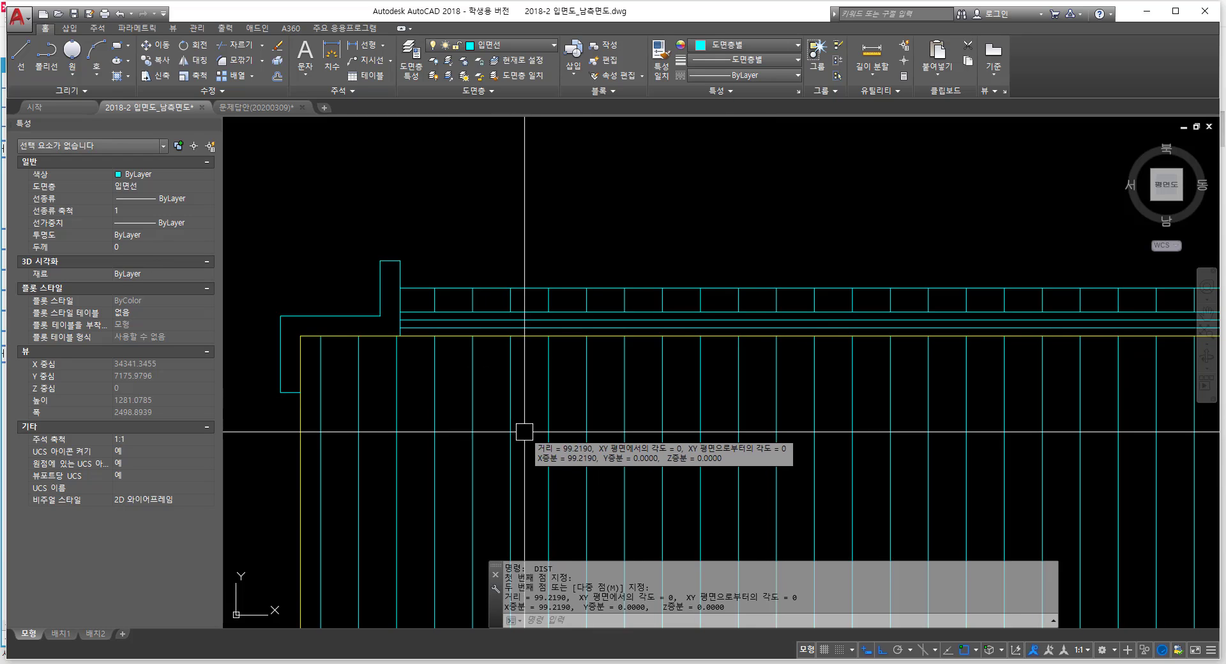
# Step: Set the roof hatch's pattern scale to 90
pyautogui.click(511, 429)
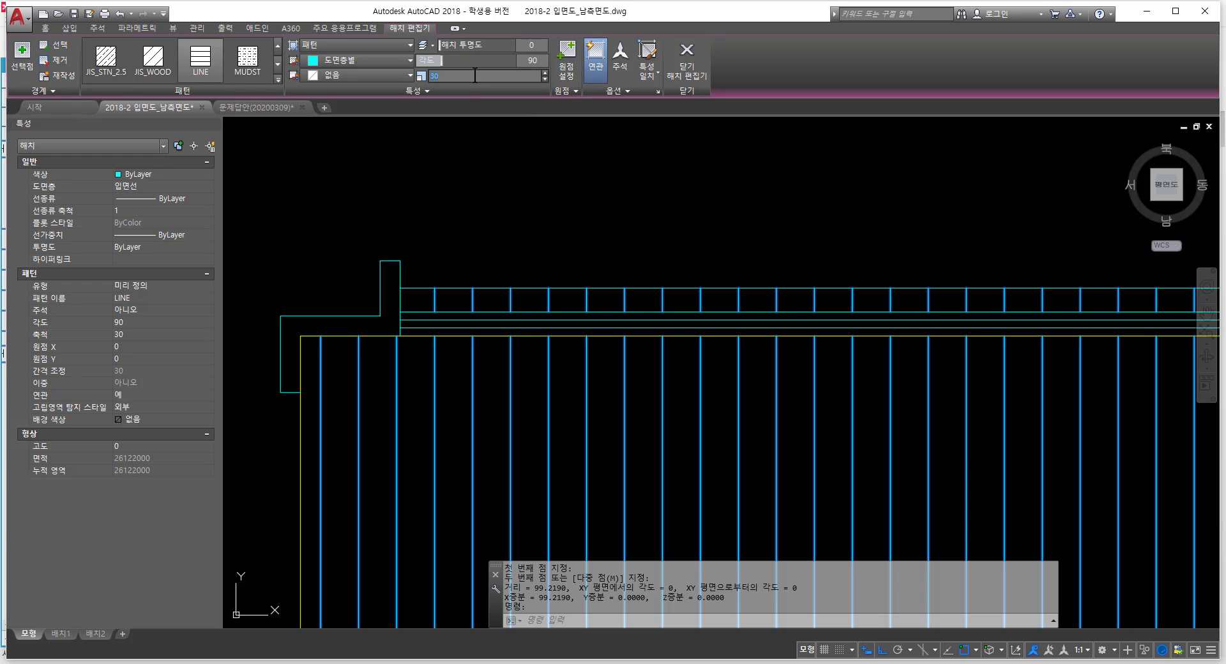
pyautogui.write('0')
pyautogui.press('Return')
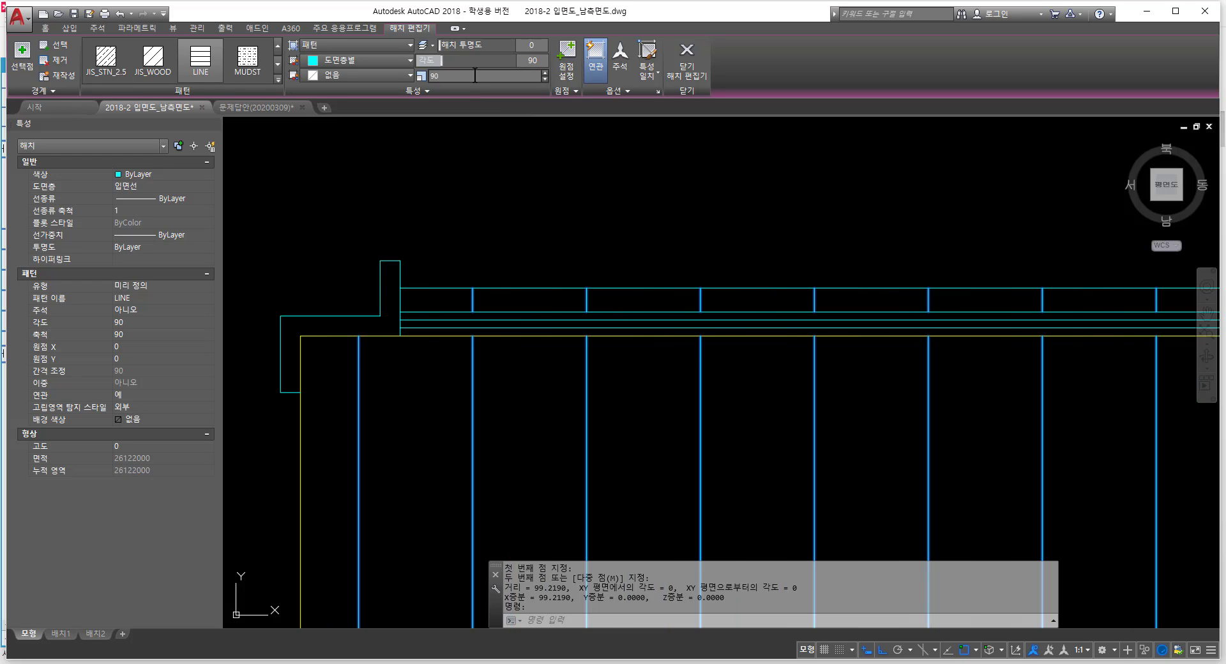
pyautogui.press('Escape')
pyautogui.press('Escape')
pyautogui.press('Escape')
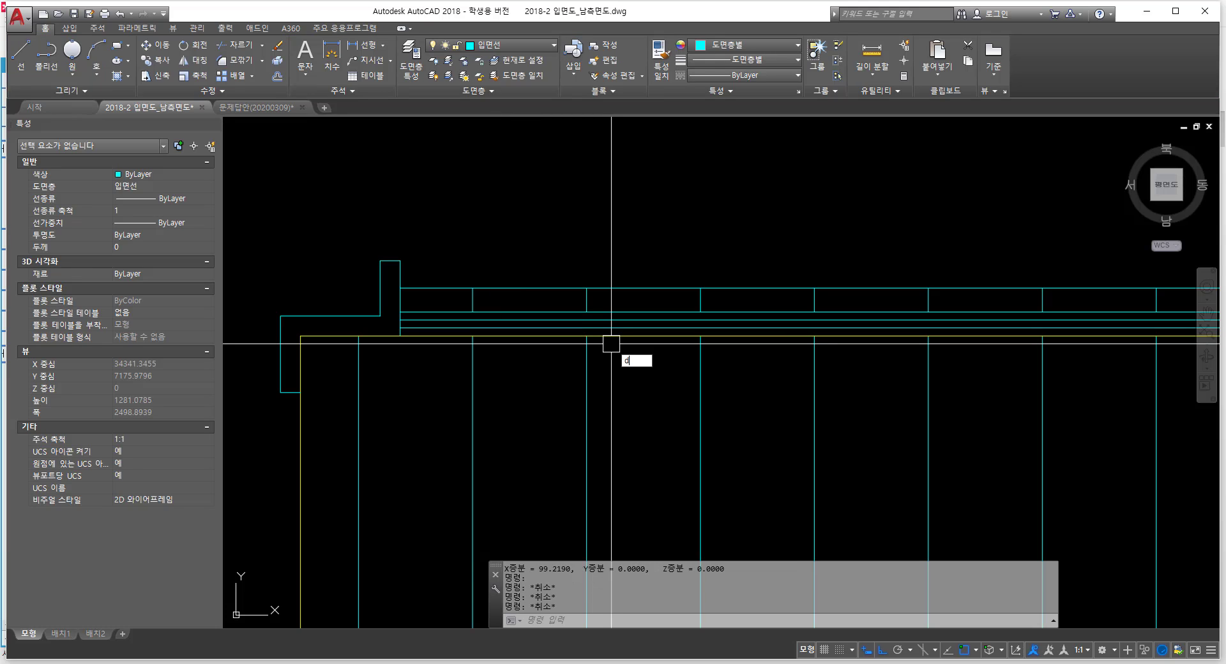
# Step: Measure the distance between two neighbouring roof hatch lines after the scale change
pyautogui.write('dist')
pyautogui.press('Return')
pyautogui.click(587, 397)
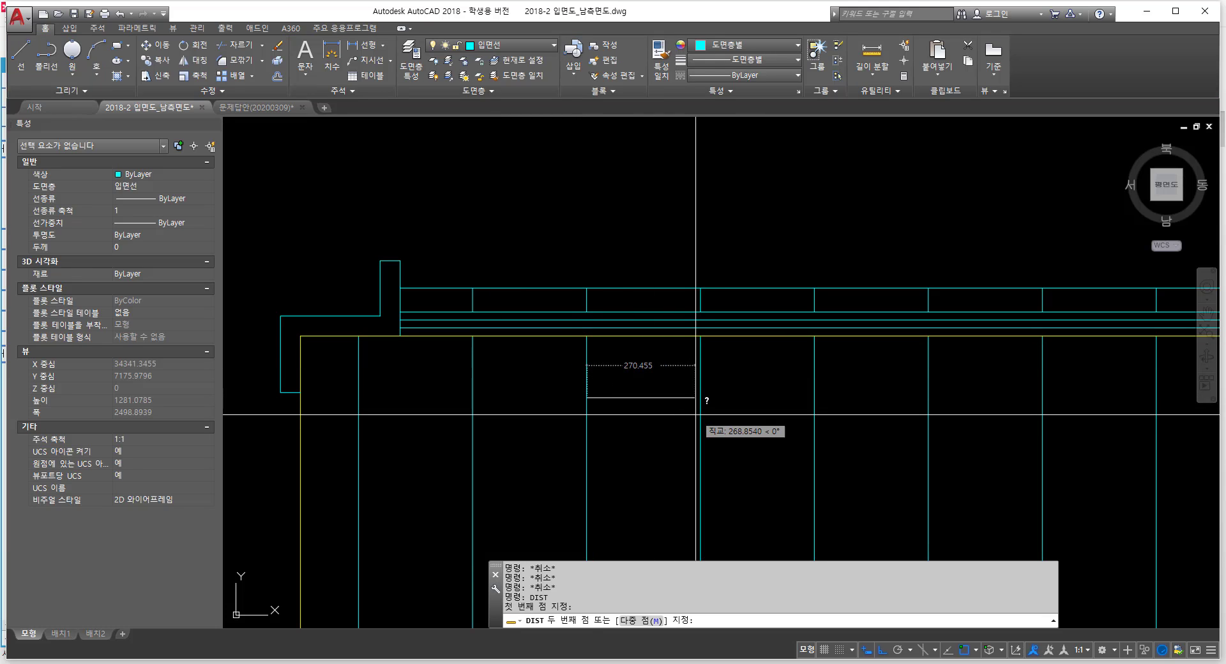
pyautogui.click(702, 409)
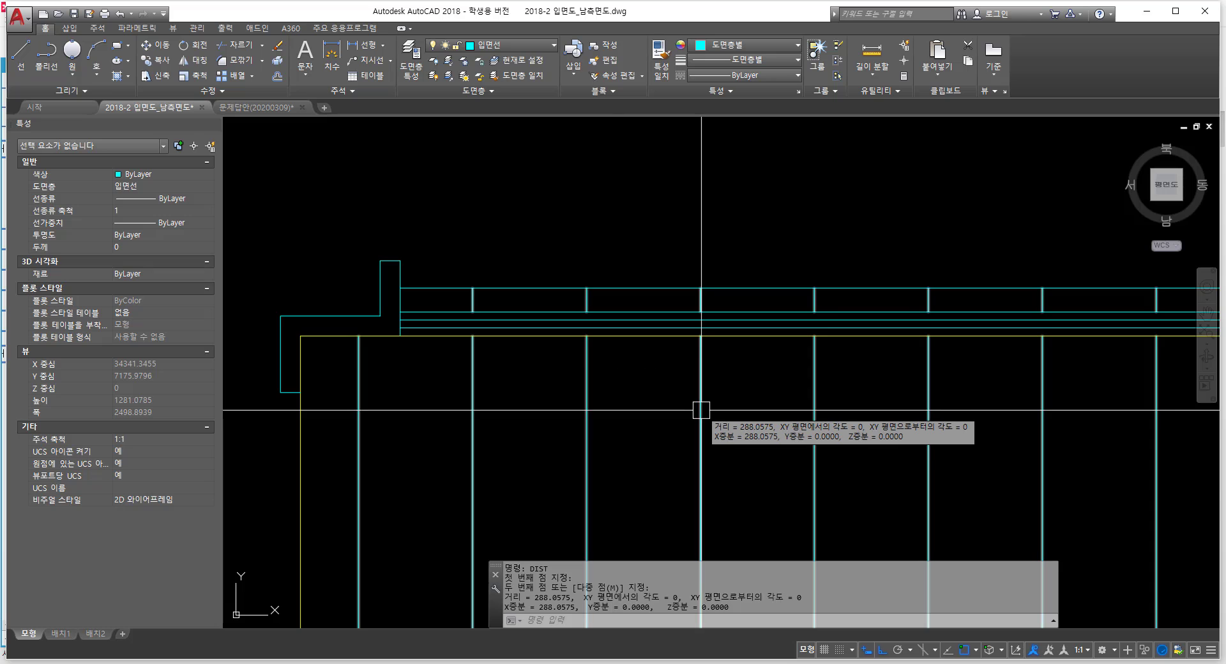
# Step: Set the roof hatch's pattern scale to 88 to adjust the line spacing at both roof ends
pyautogui.scroll(-4, 447, 249)
pyautogui.scroll(-6, 545, 350)
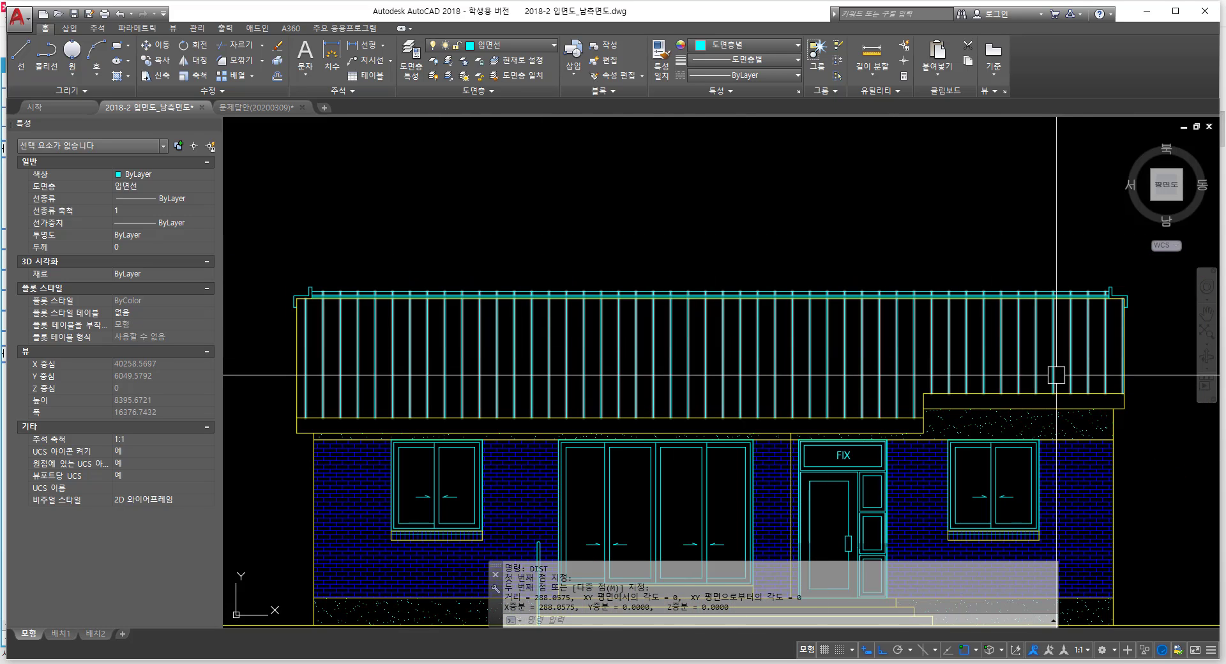
pyautogui.scroll(6, 1158, 326)
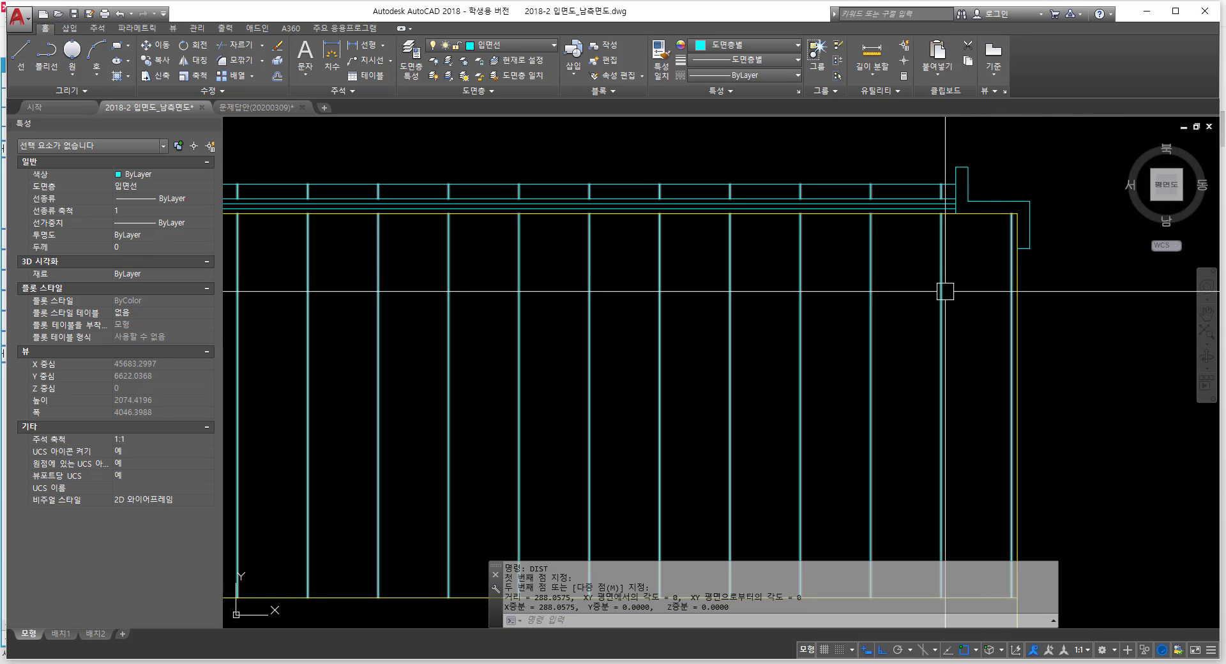
pyautogui.scroll(2, 1012, 259)
pyautogui.click(896, 268)
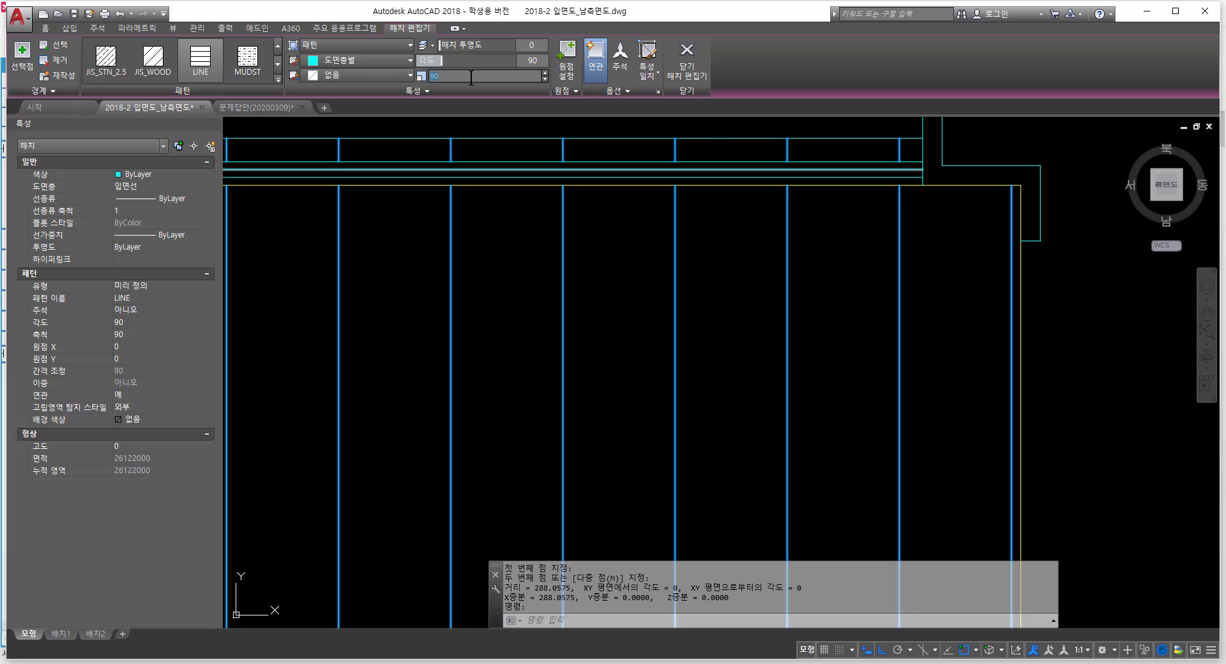
pyautogui.press('Return')
pyautogui.click(864, 261)
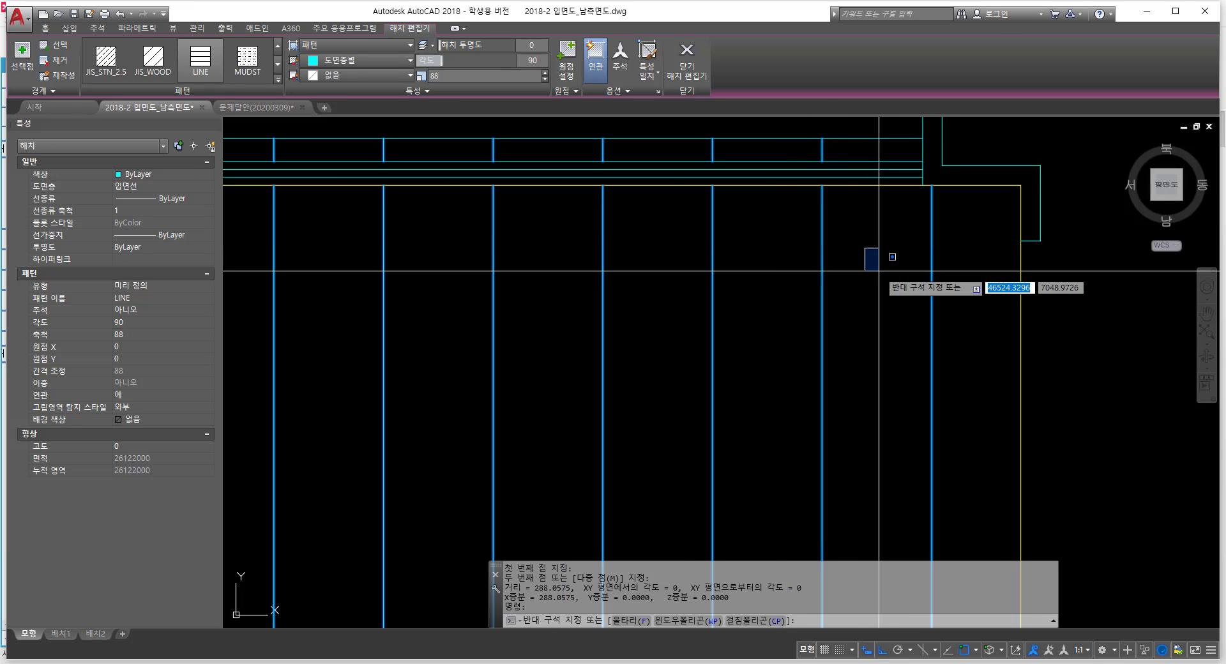
pyautogui.press('Escape')
pyautogui.press('Escape')
pyautogui.press('Escape')
pyautogui.scroll(-3, 876, 266)
pyautogui.scroll(-2, 731, 288)
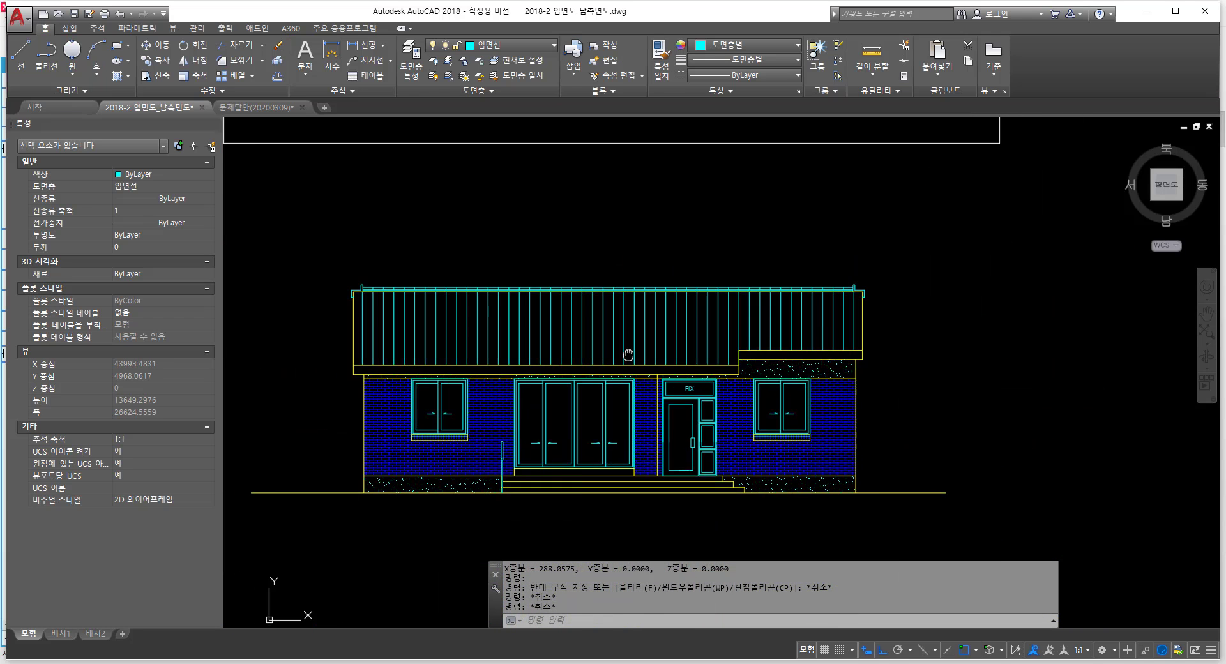
# Step: Copy the roof hatch 20 to the left so each tile line is doubled
pyautogui.scroll(2, 385, 335)
pyautogui.moveTo(385, 335); pyautogui.dragTo(293, 351, button='middle')
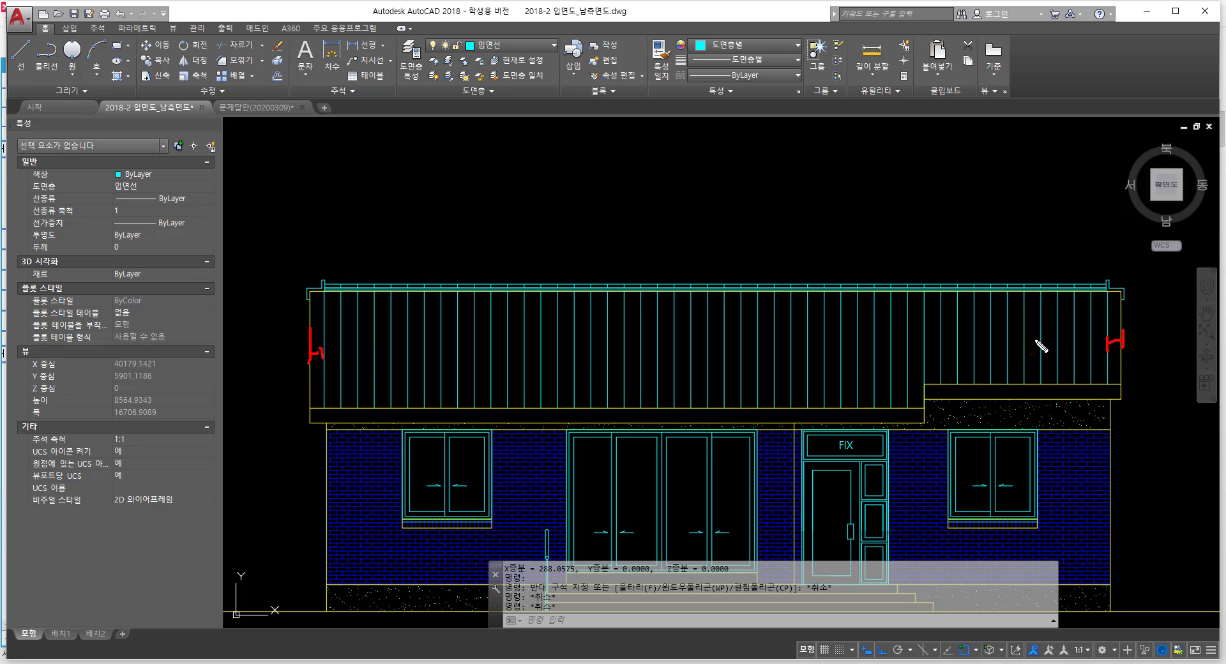
pyautogui.click(331, 351)
pyautogui.scroll(4, 323, 341)
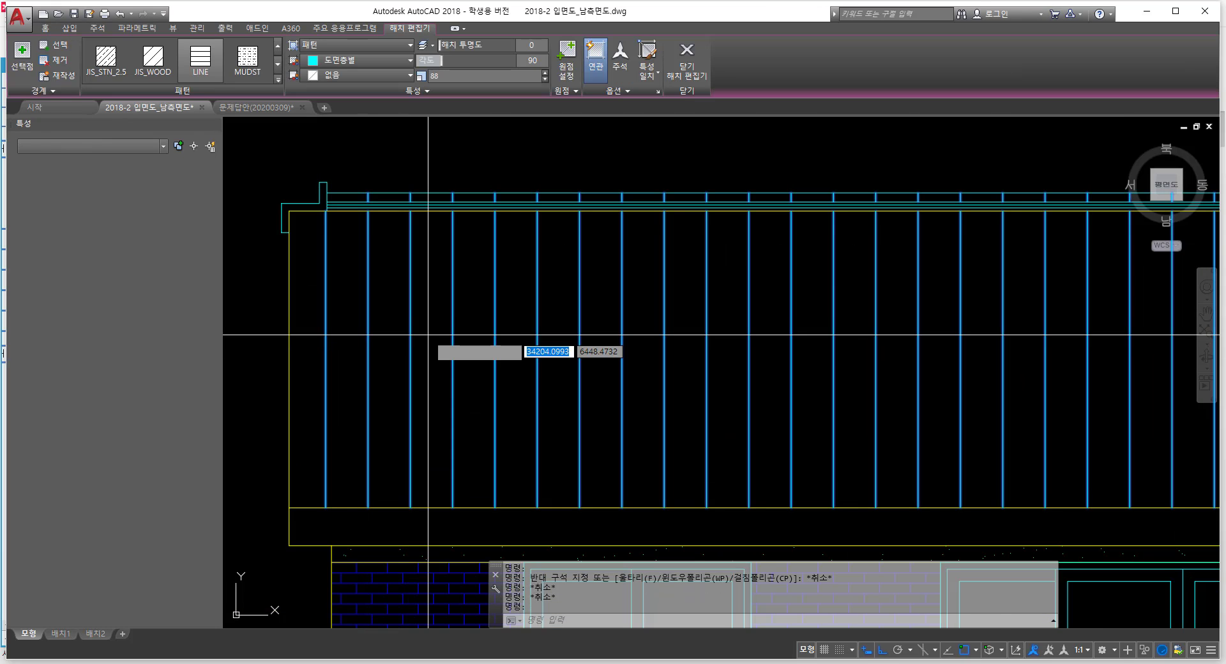
pyautogui.press('Return')
pyautogui.scroll(2, 401, 258)
pyautogui.moveTo(401, 257); pyautogui.dragTo(438, 269, button='middle')
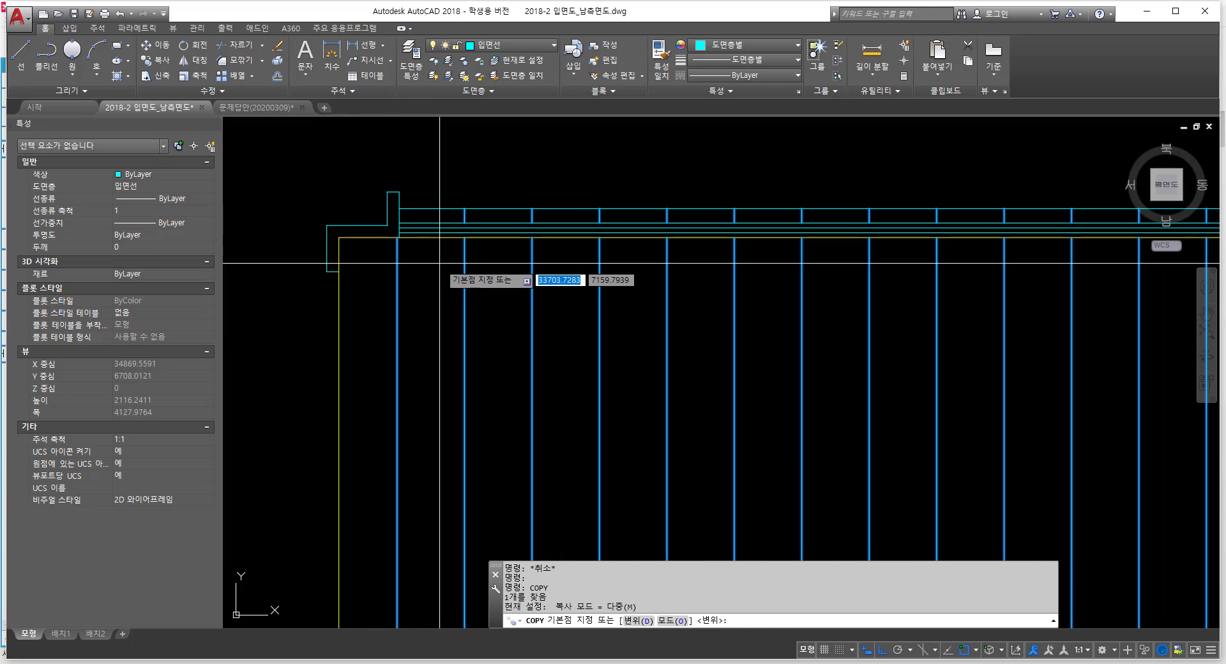
pyautogui.click(437, 266)
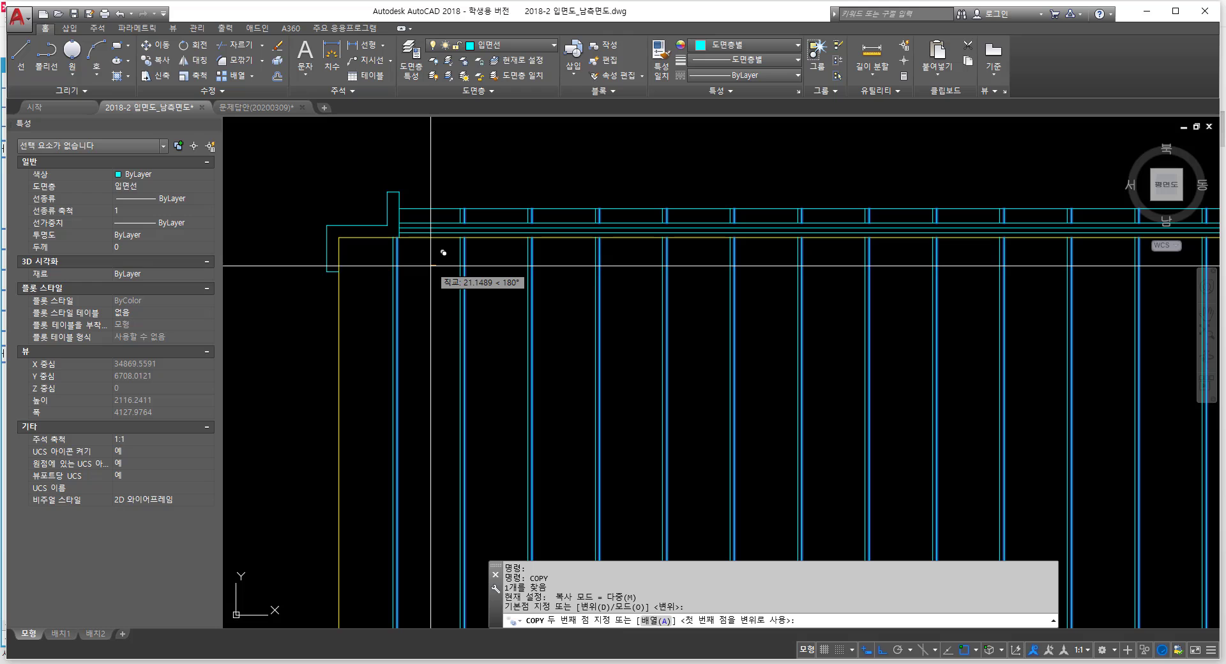
pyautogui.write('20')
pyautogui.press('Return')
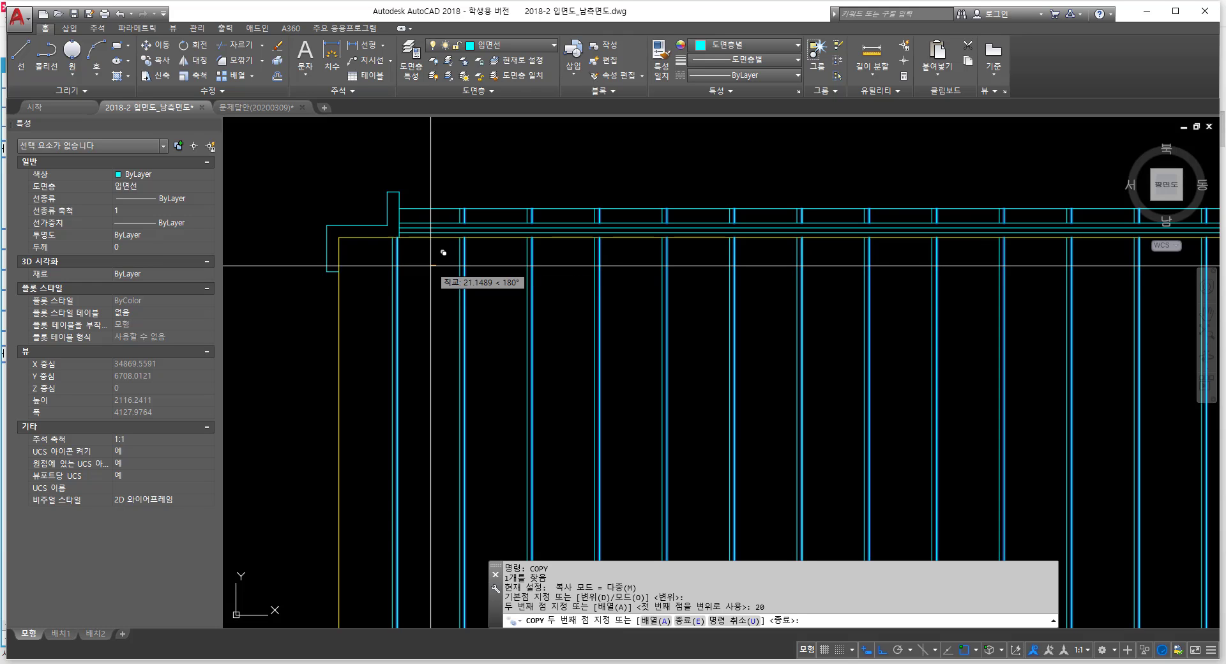
pyautogui.press('Escape')
pyautogui.press('Escape')
pyautogui.press('Escape')
pyautogui.scroll(-4, 514, 284)
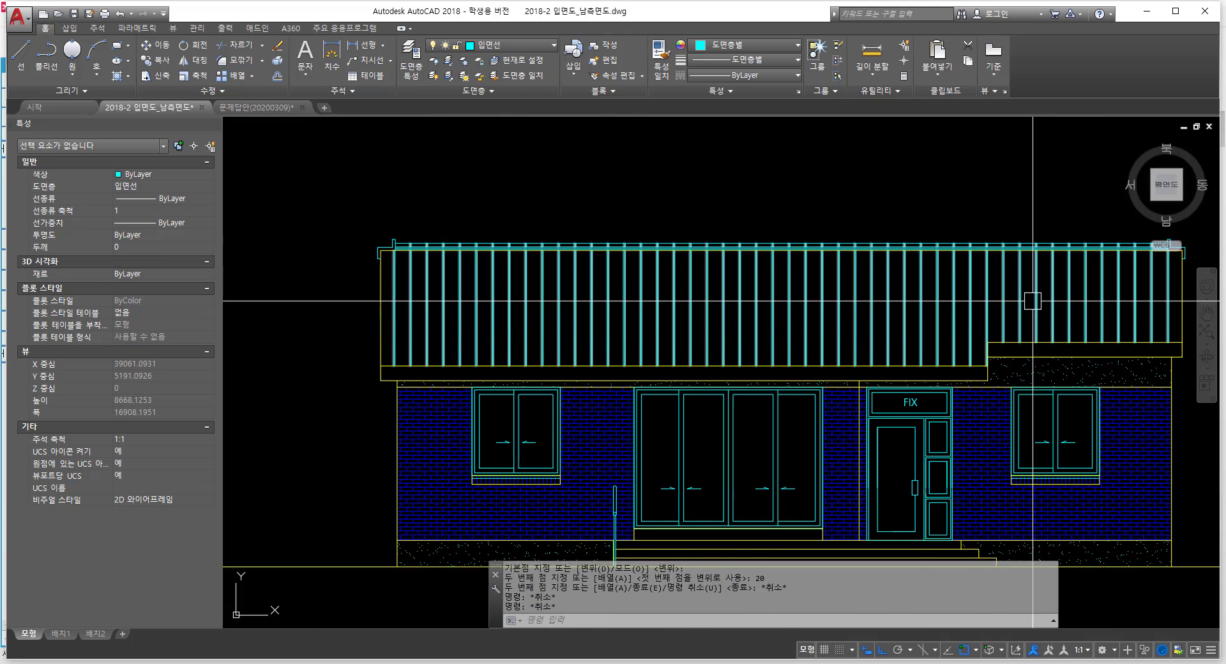
pyautogui.moveTo(615, 284)
pyautogui.mouseDown(button='middle')
pyautogui.moveTo(399, 275)
pyautogui.moveTo(708, 290)
pyautogui.mouseUp(button='middle')
pyautogui.scroll(3, 951, 246)
pyautogui.scroll(-2, 650, 291)
pyautogui.scroll(-2, 650, 292)
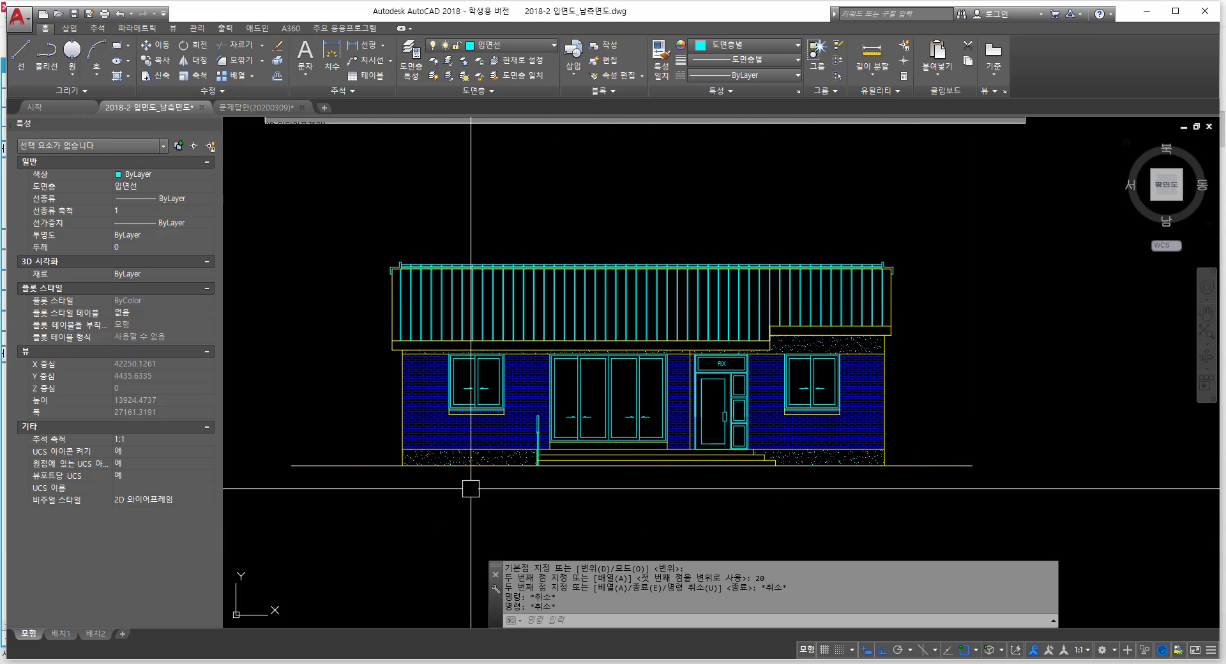
pyautogui.scroll(4, 469, 371)
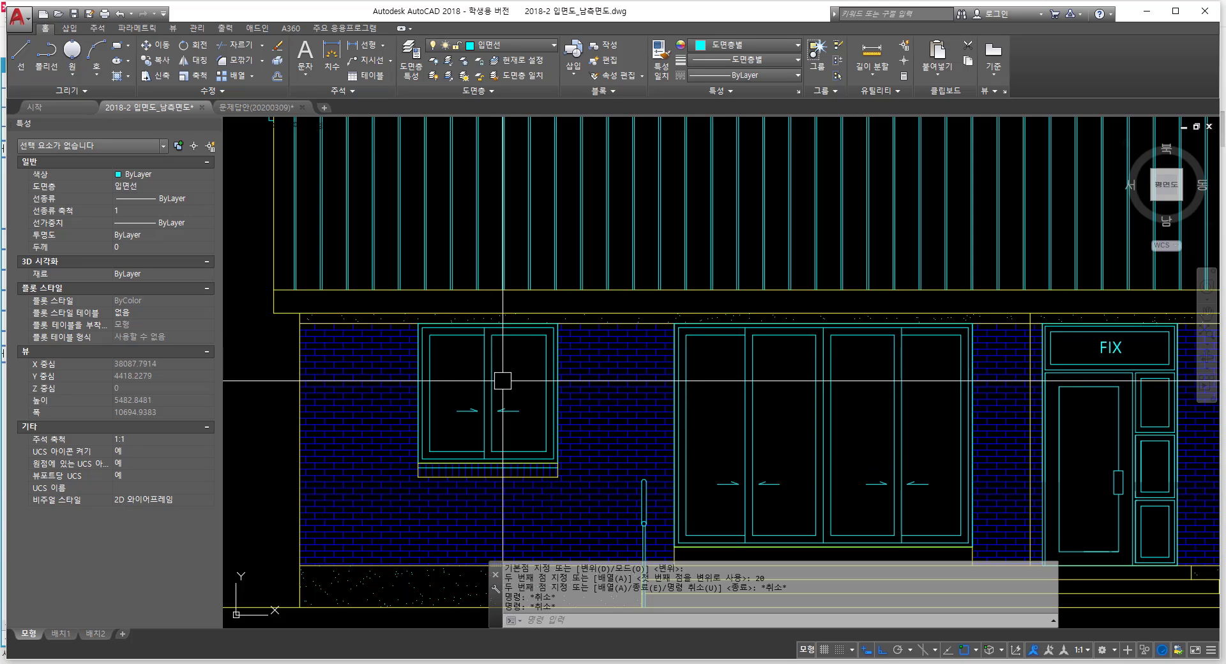
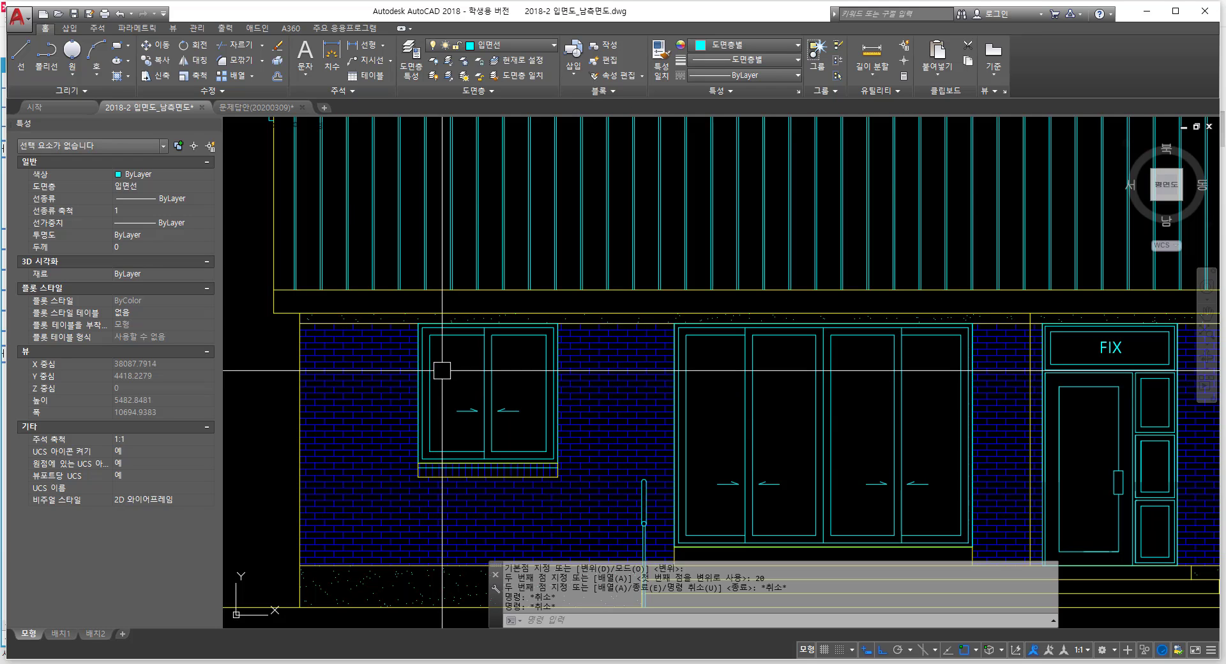
# Step: Examine the opening-direction arrows on the left window and the large four-panel window
pyautogui.scroll(-2, 441, 370)
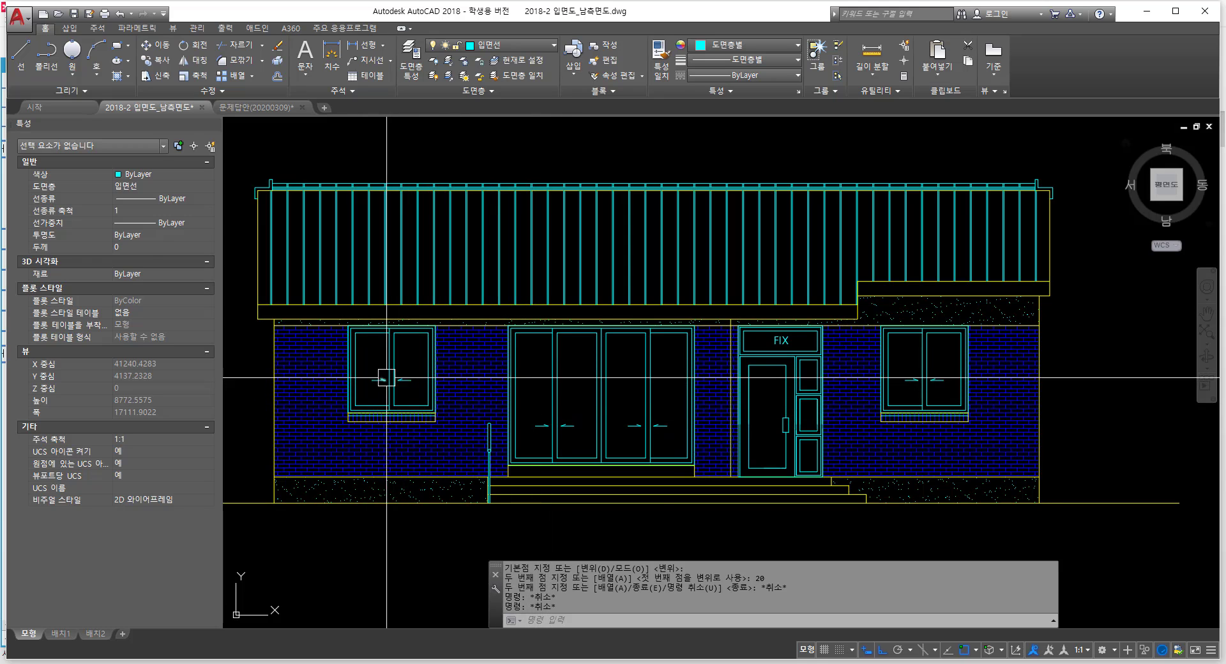
pyautogui.scroll(2, 379, 382)
pyautogui.click(450, 390)
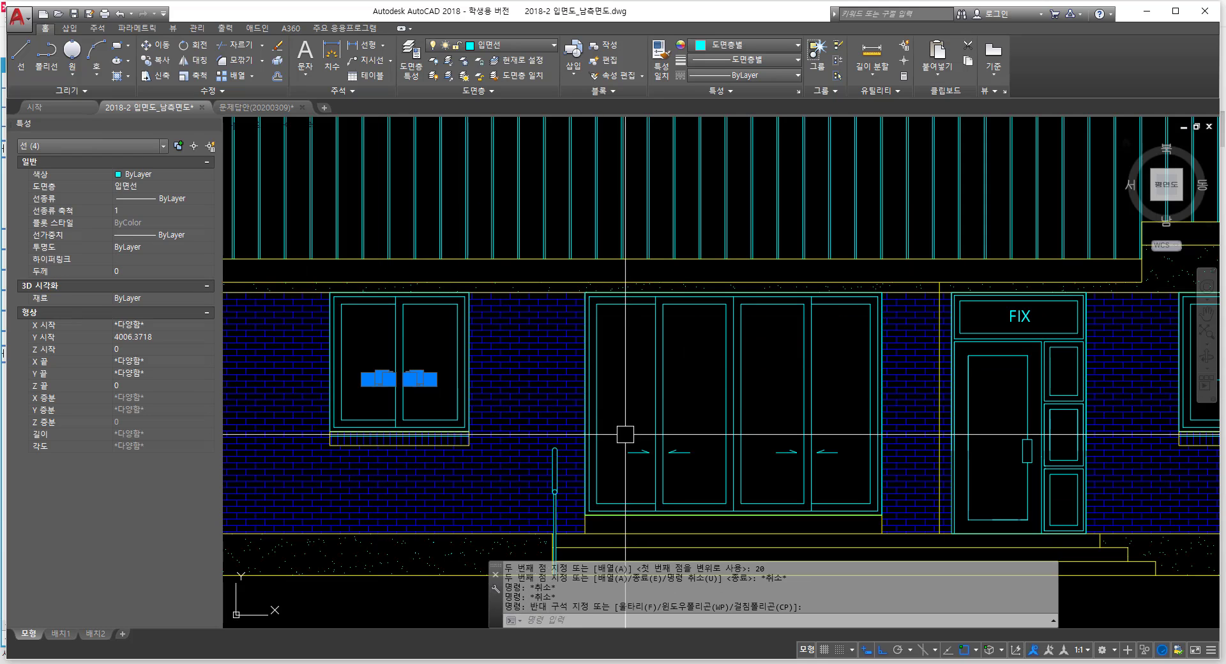
pyautogui.click(608, 430)
pyautogui.click(865, 473)
pyautogui.scroll(-3, 865, 472)
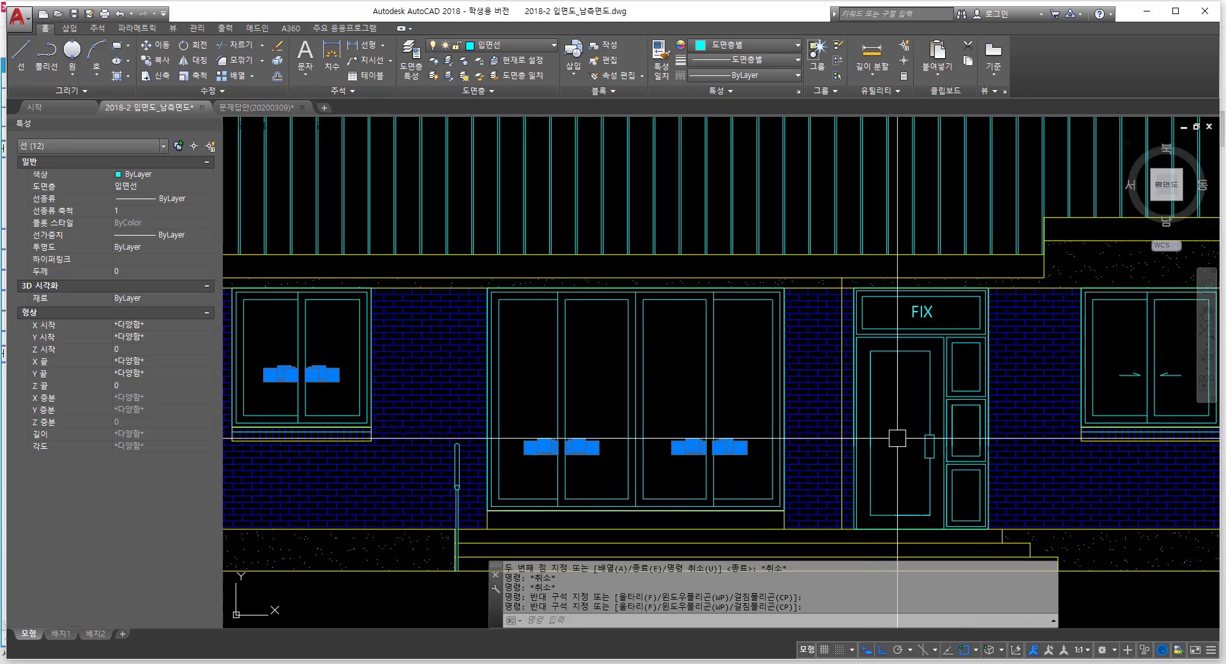
pyautogui.press('Escape')
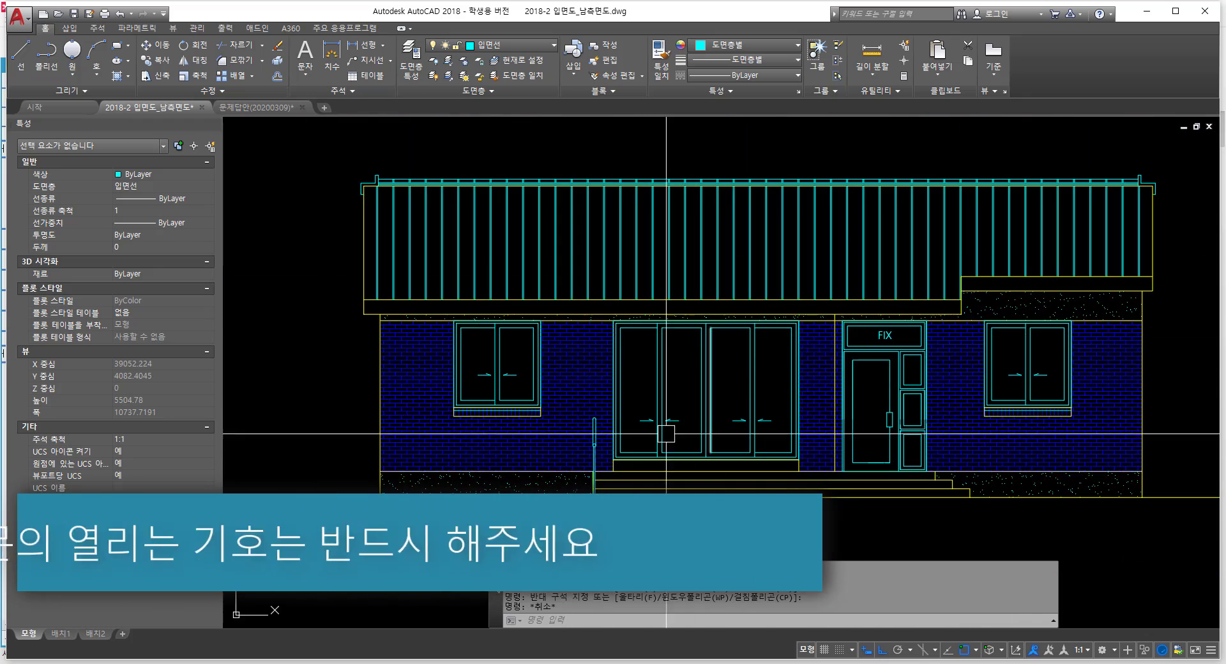
pyautogui.scroll(2, 488, 345)
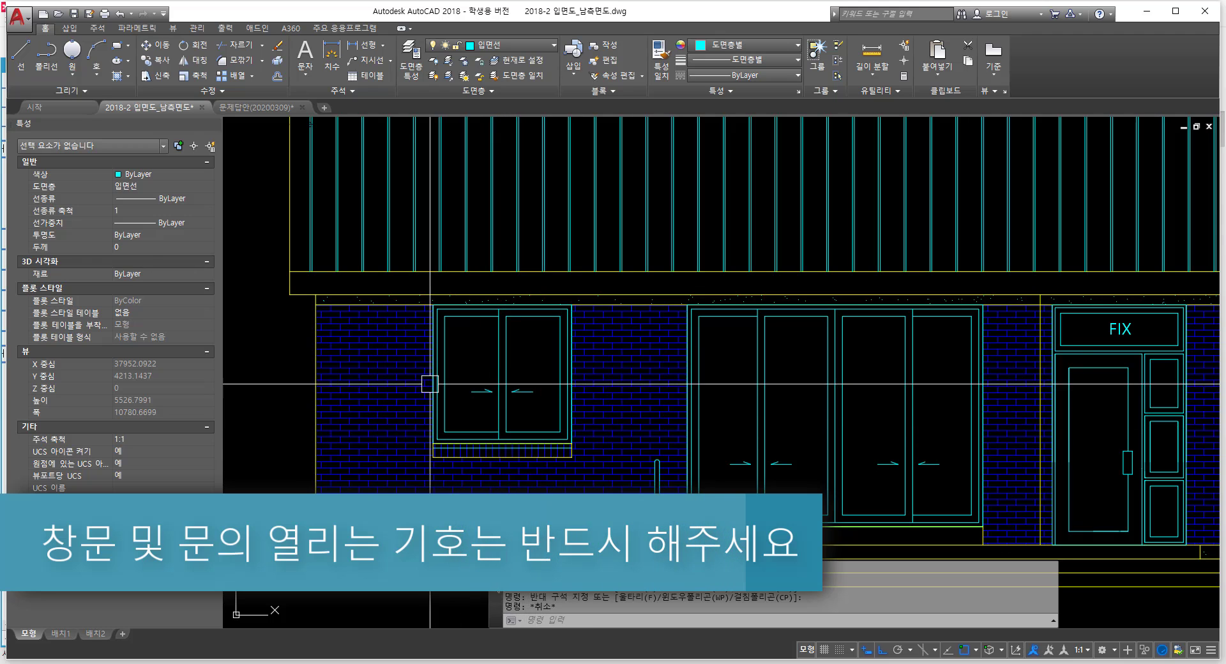
pyautogui.scroll(-5, 491, 368)
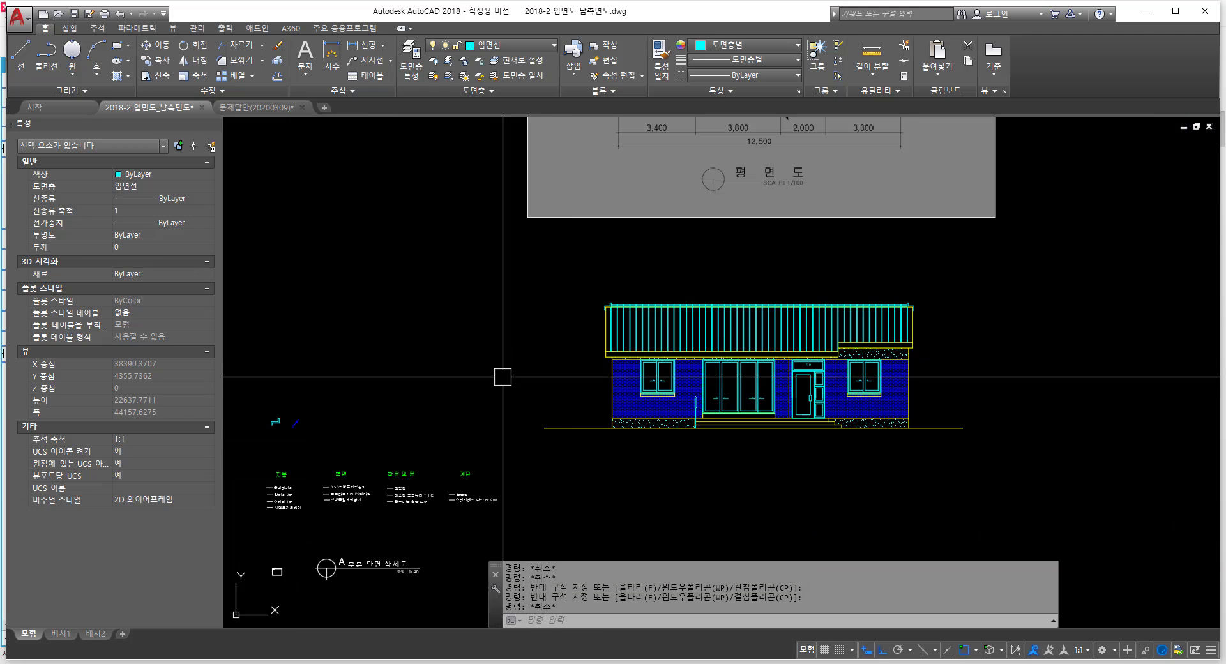
# Step: Check the properties of the two parallel diagonal glass lines beside the detail drawing
pyautogui.scroll(6, 314, 383)
pyautogui.scroll(4, 315, 383)
pyautogui.click(516, 456)
pyautogui.click(413, 290)
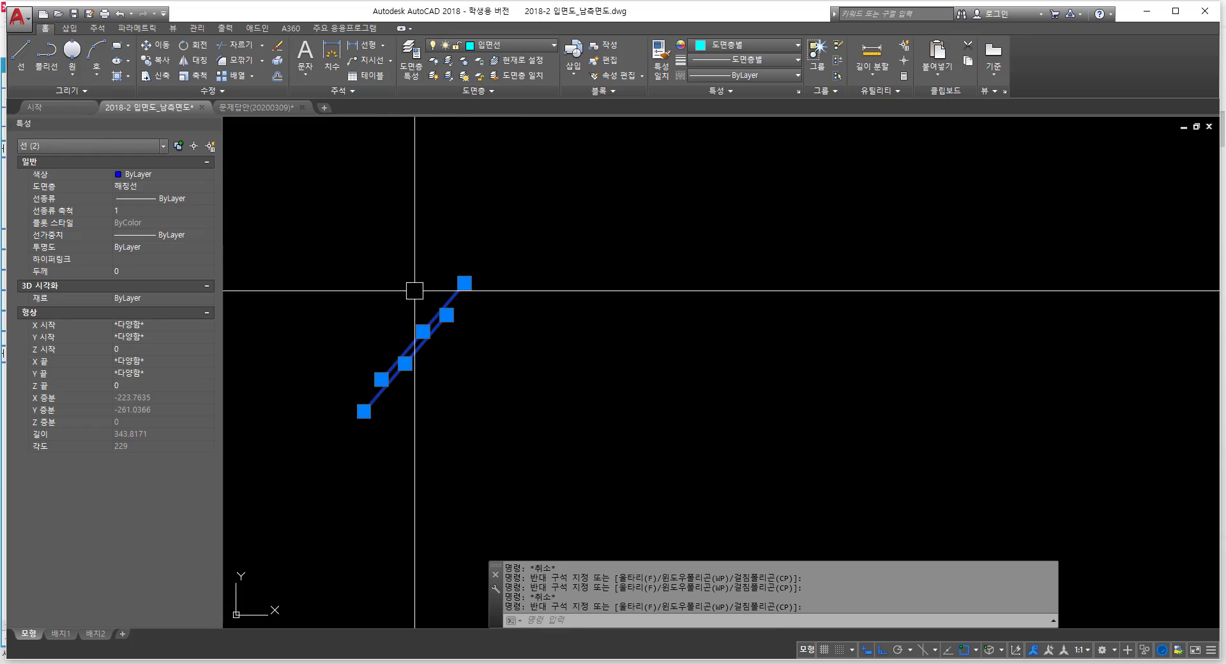
pyautogui.press('Escape')
pyautogui.press('Escape')
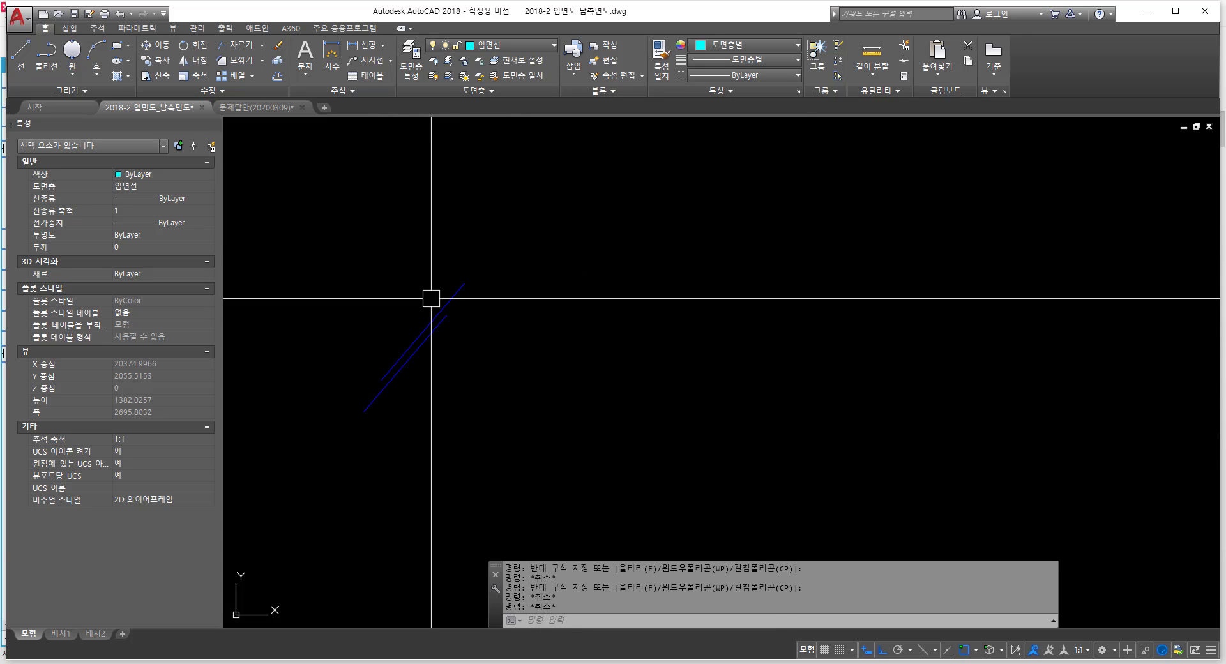
# Step: Copy the two diagonal glass lines from beside the detail drawing into the left pane of the left window
pyautogui.write('copu')
pyautogui.press('Return')
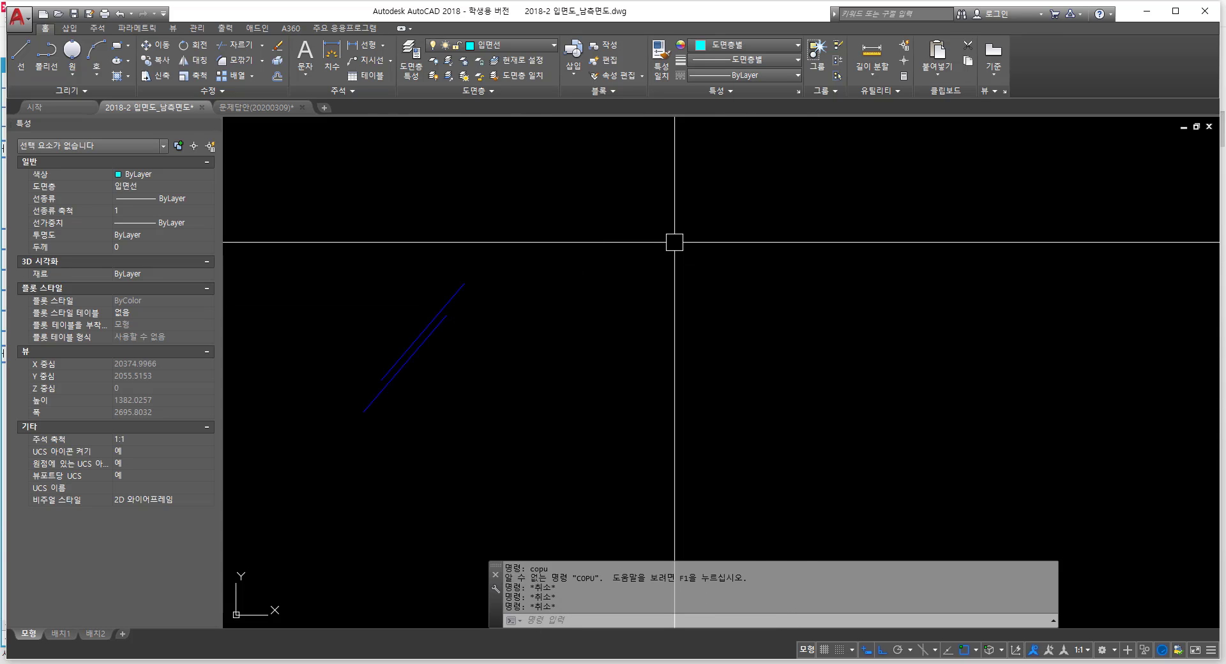
pyautogui.write('copy')
pyautogui.press('Return')
pyautogui.click(564, 235)
pyautogui.click(369, 354)
pyautogui.press('Return')
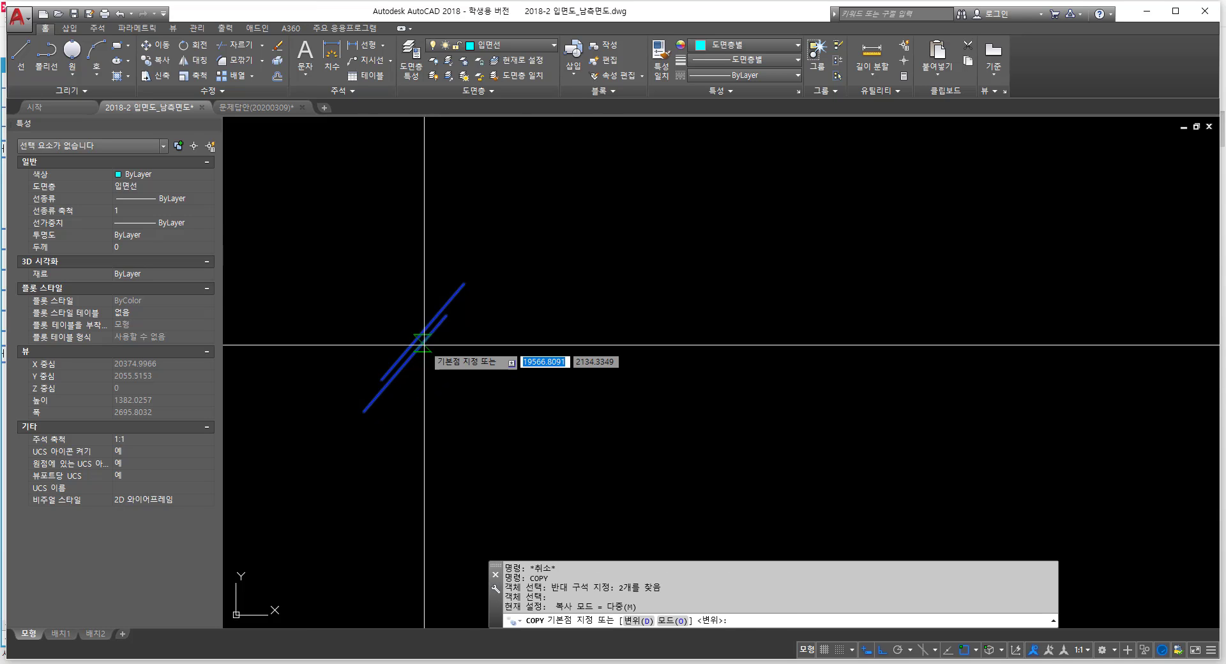
pyautogui.click(424, 344)
pyautogui.scroll(-2, 306, 377)
pyautogui.scroll(-3, 331, 374)
pyautogui.scroll(-3, 670, 326)
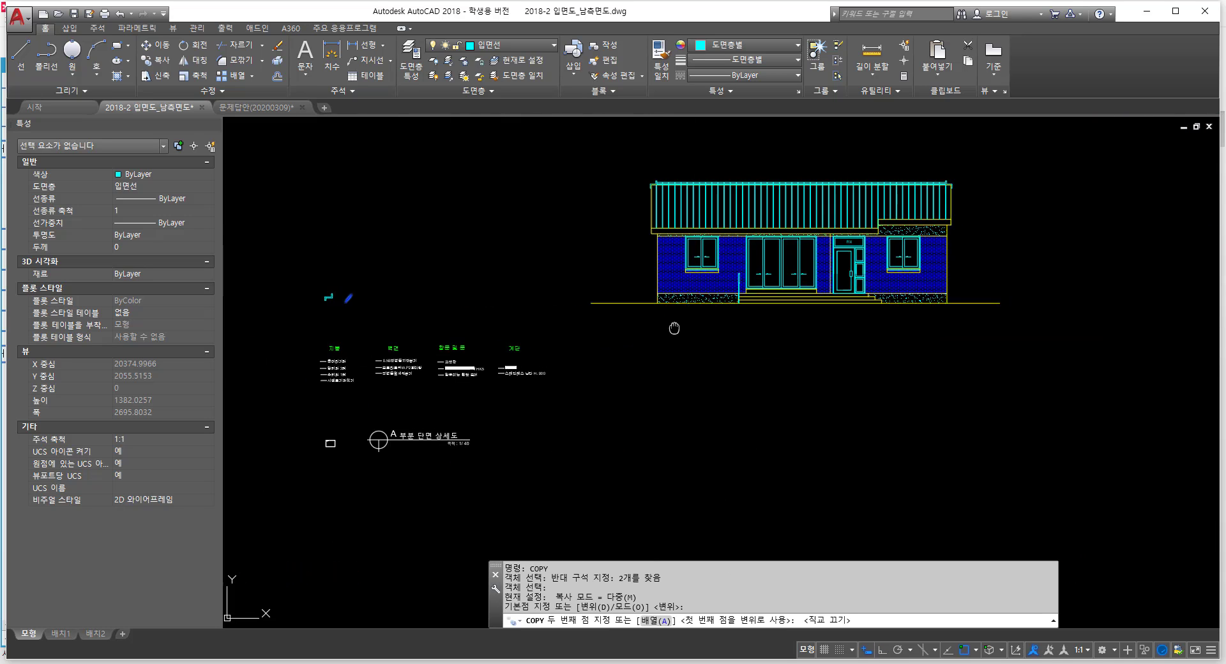
pyautogui.scroll(5, 440, 263)
pyautogui.scroll(8, 450, 265)
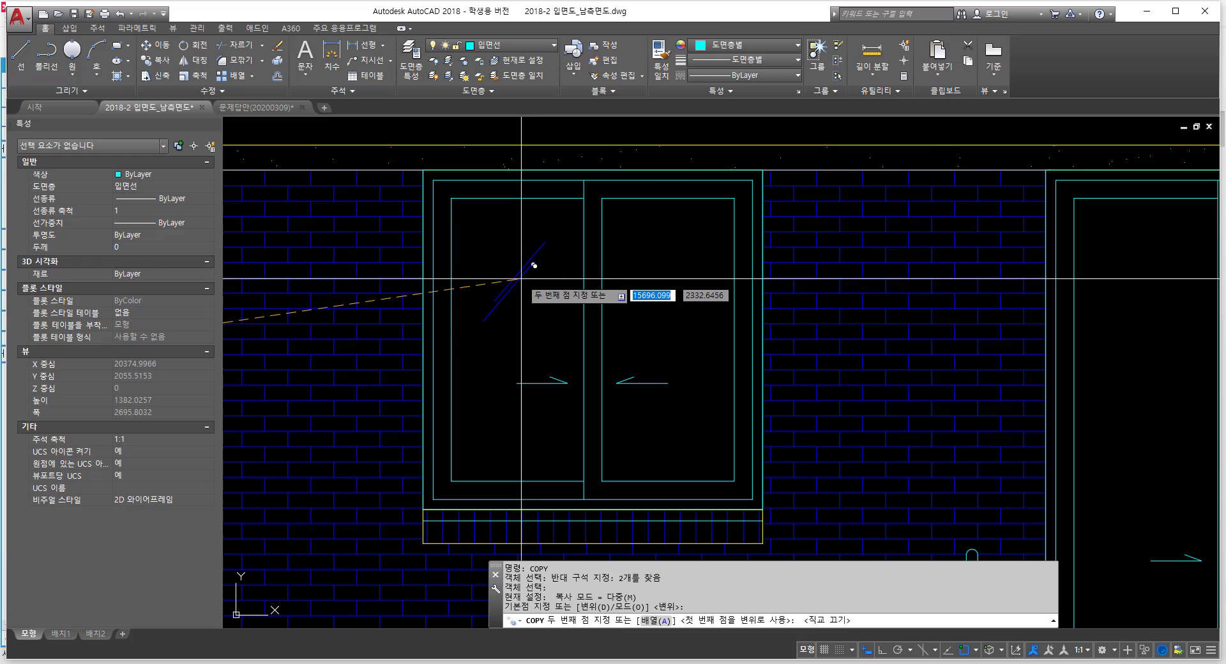
pyautogui.click(523, 274)
pyautogui.press('Escape')
# Step: Measure the distance between the two copied diagonal glass lines
pyautogui.scroll(6, 572, 304)
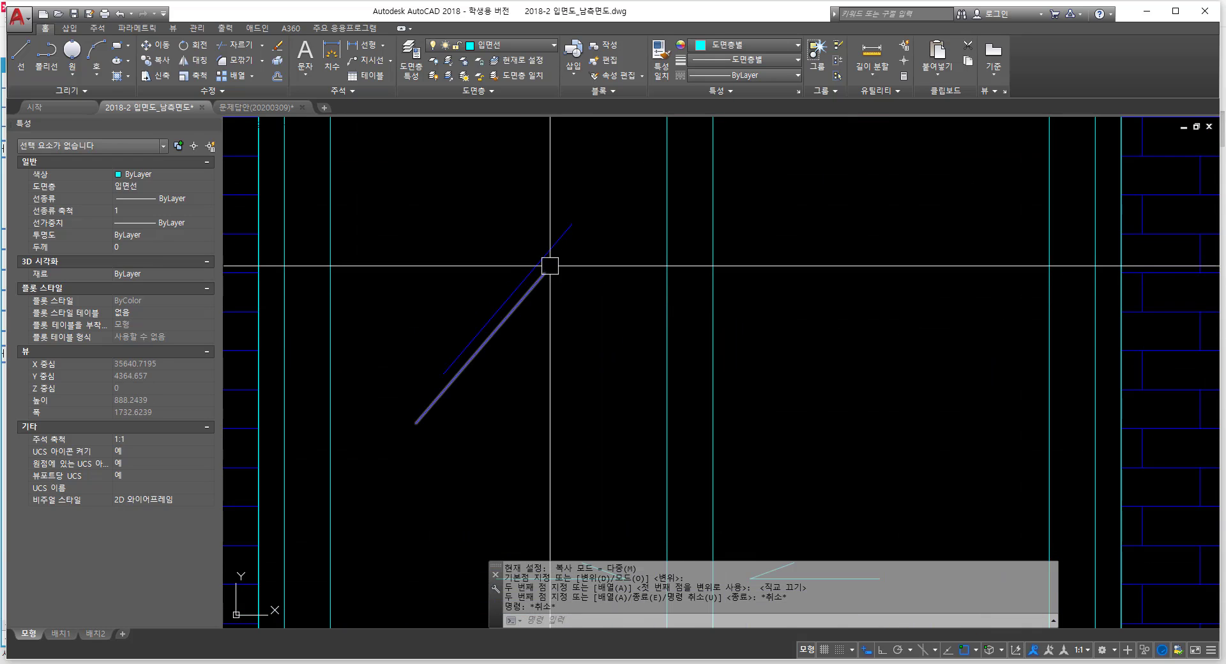
pyautogui.press('Return')
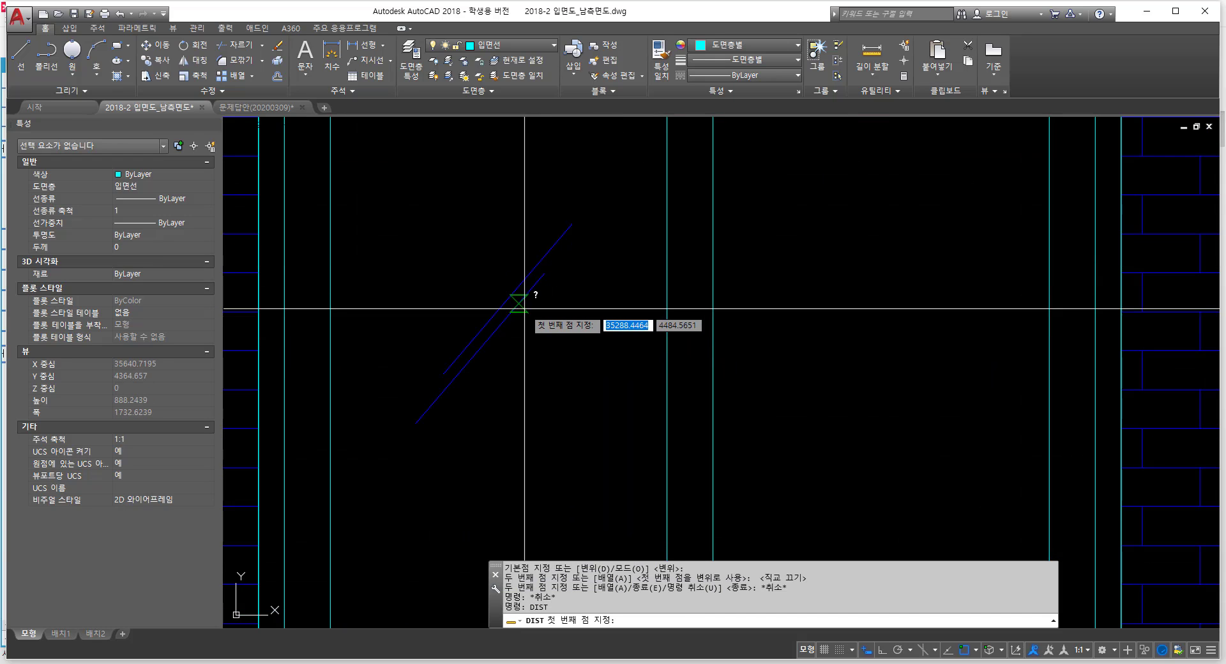
pyautogui.click(519, 306)
pyautogui.click(509, 297)
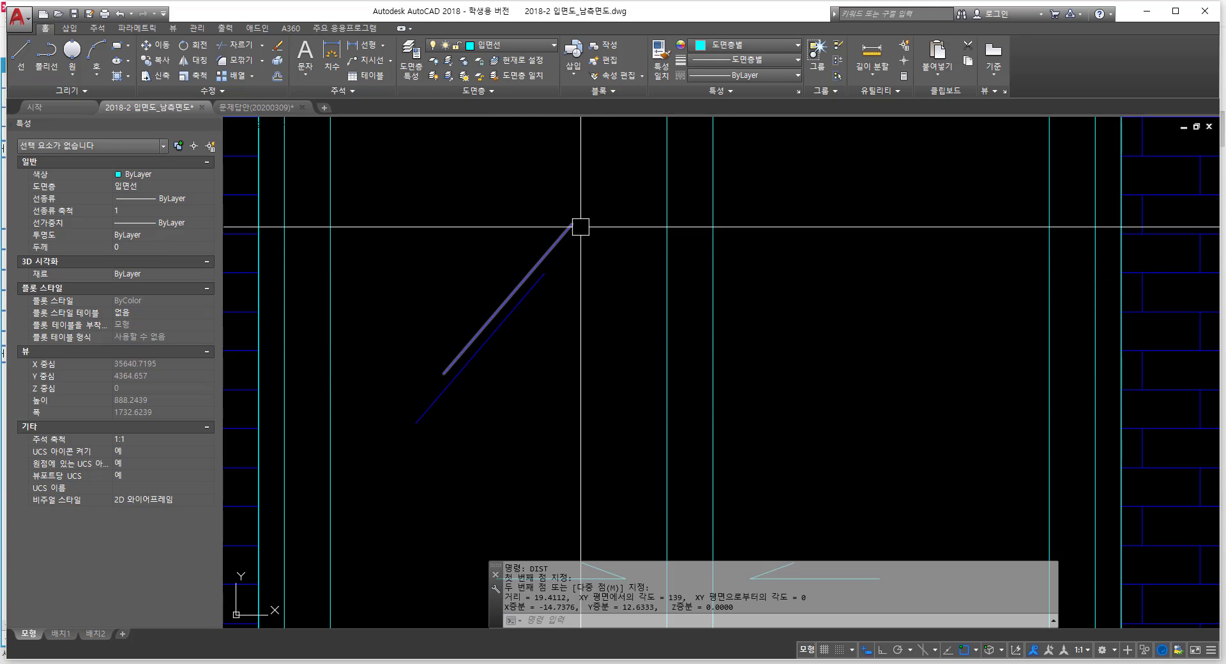
# Step: Try the 입면선 layer on the two diagonal glass lines in the left window
pyautogui.click(587, 343)
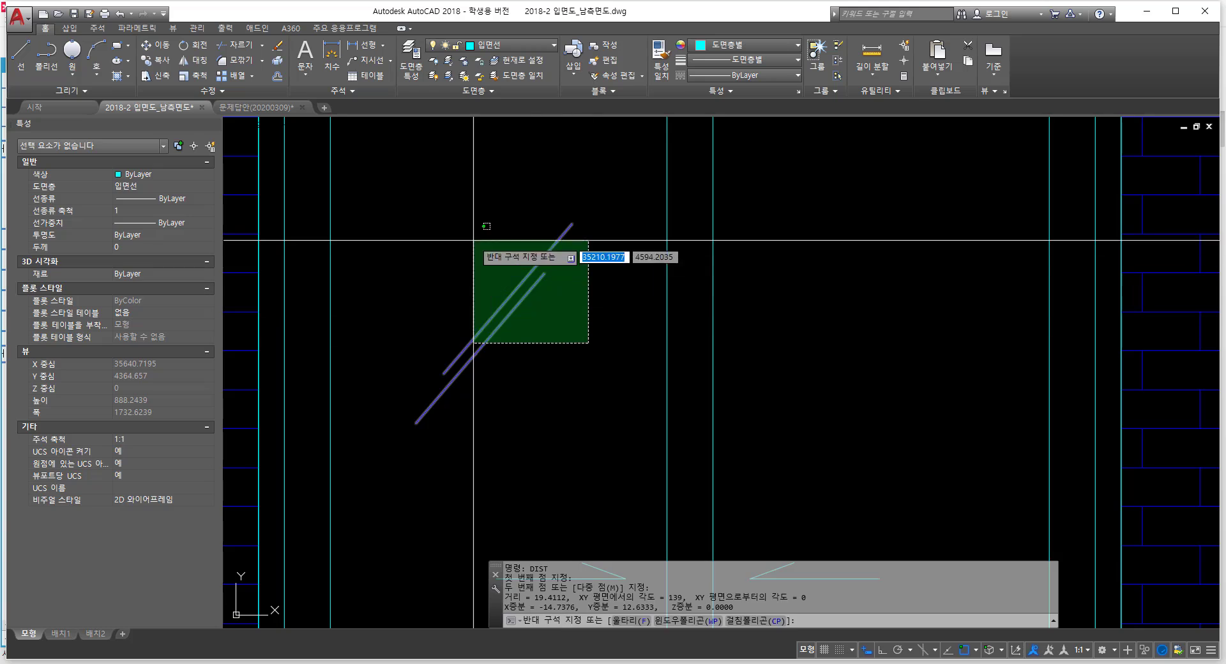
pyautogui.click(473, 240)
pyautogui.click(531, 46)
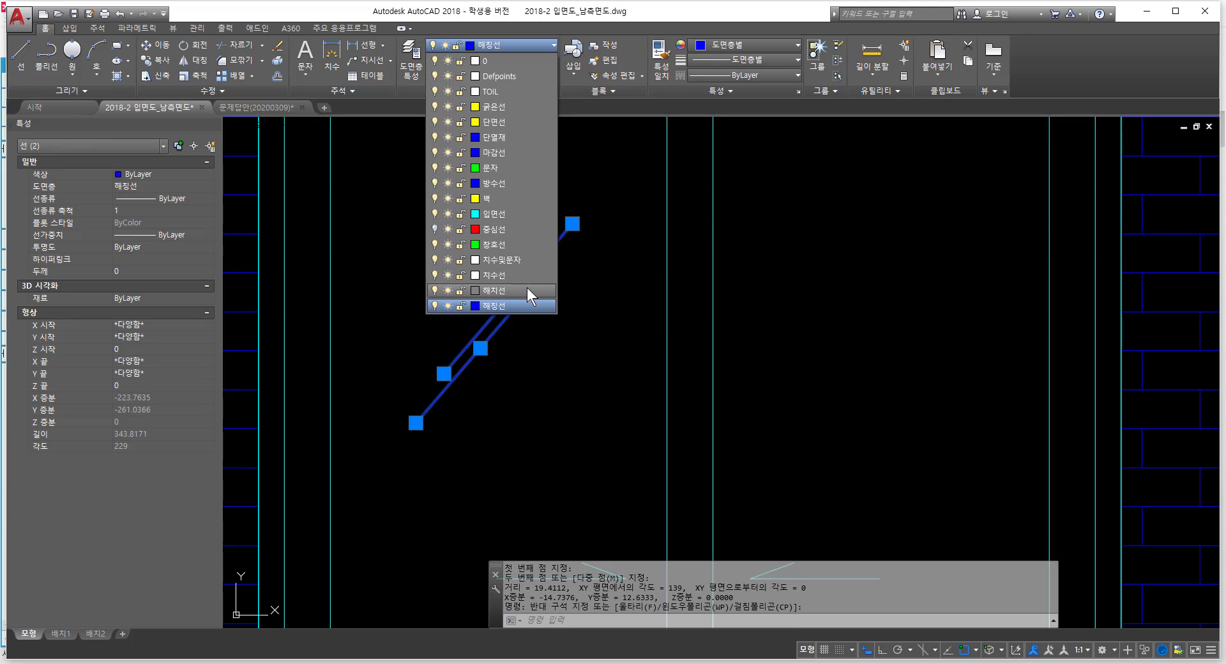
pyautogui.click(517, 212)
pyautogui.press('Escape')
pyautogui.press('Escape')
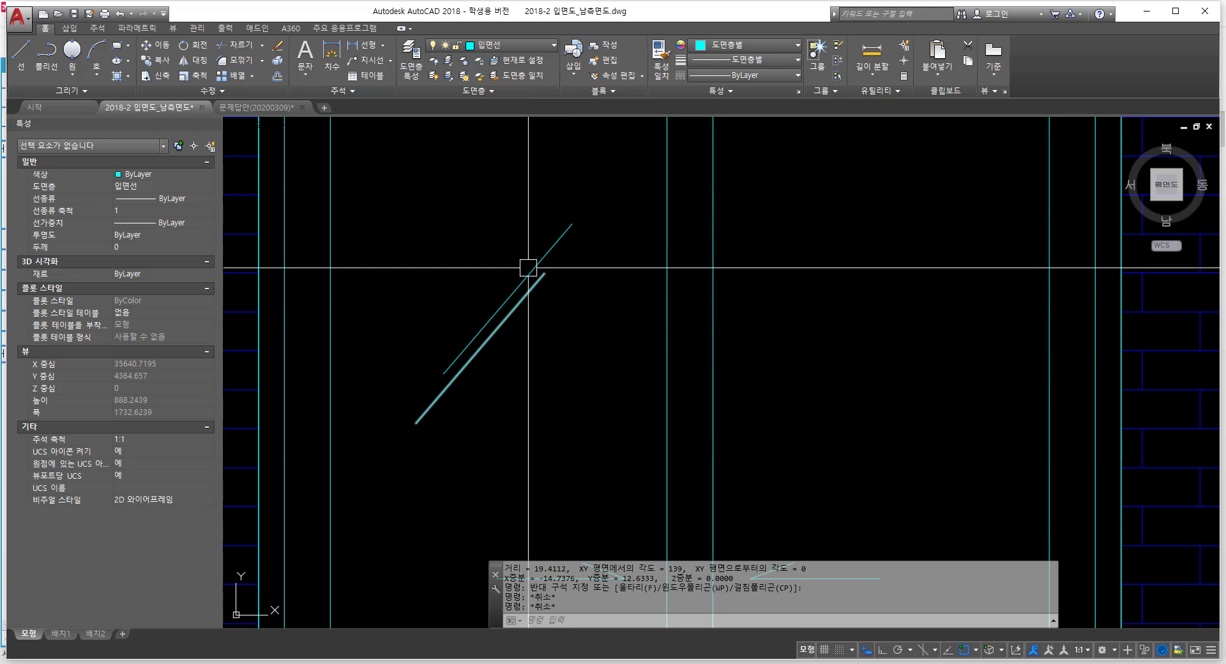
# Step: Put the two diagonal glass lines back on the 해칭선 layer
pyautogui.click(556, 355)
pyautogui.click(511, 238)
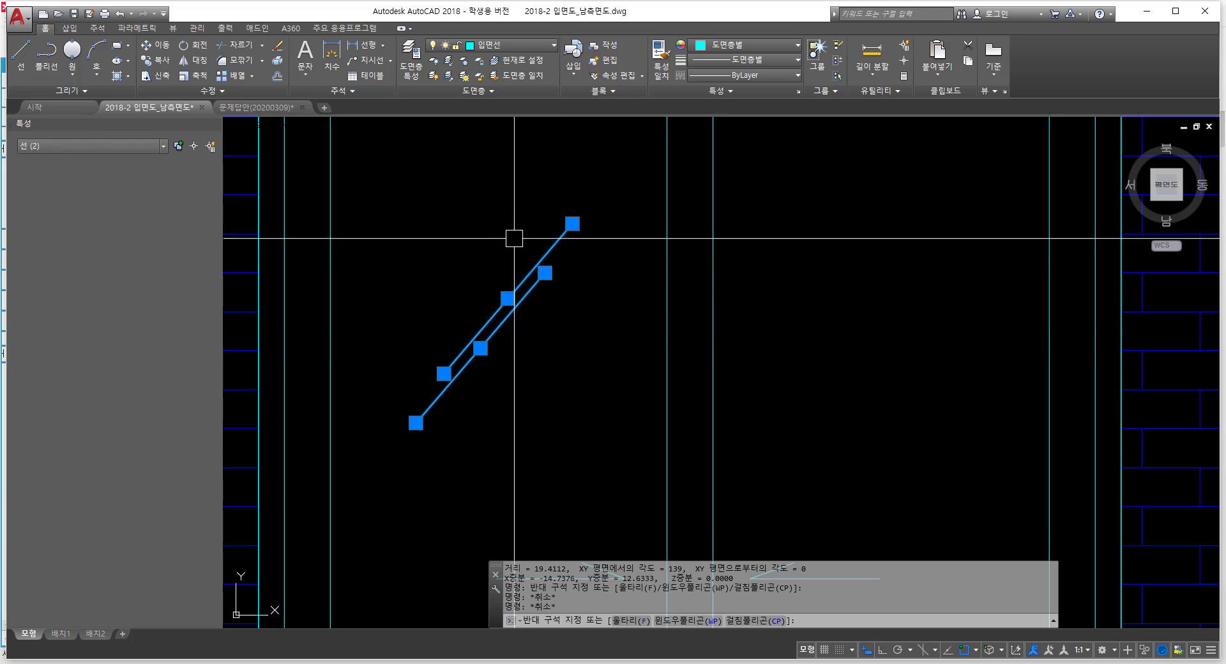
pyautogui.click(524, 46)
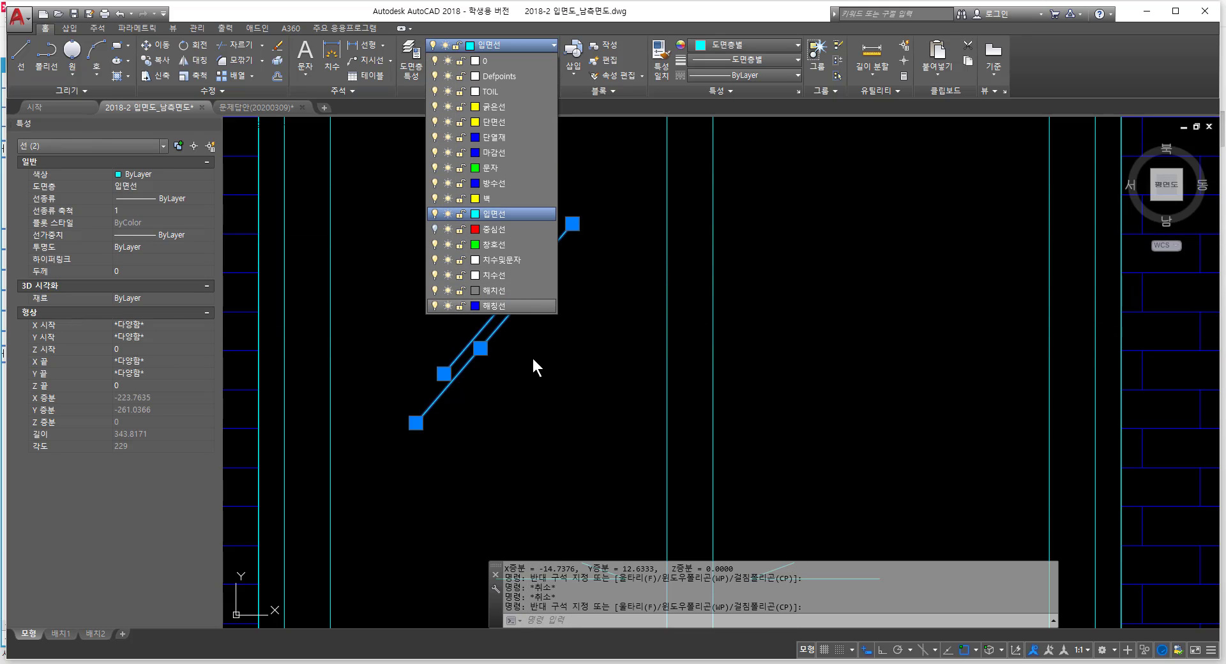
pyautogui.click(530, 309)
pyautogui.press('Escape')
pyautogui.press('Escape')
pyautogui.press('Escape')
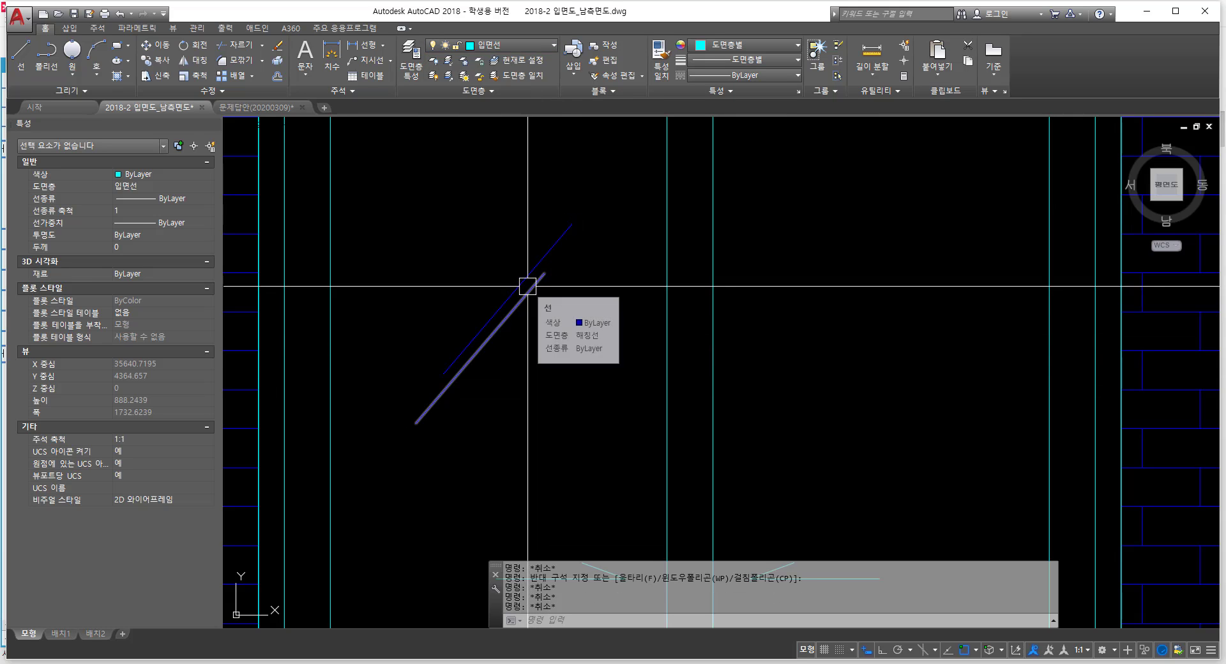
# Step: Copy the pair of glass lines into the left window's right pane, slightly lower than the original pair
pyautogui.write('copy')
pyautogui.press('space')
pyautogui.click(532, 358)
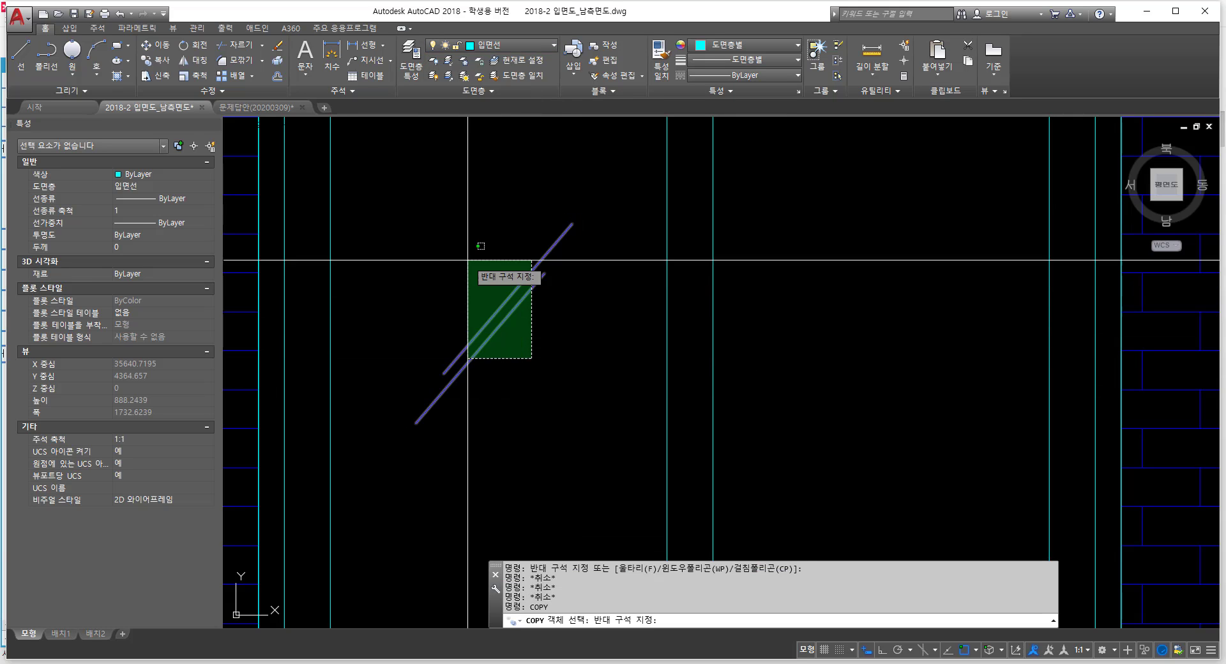
pyautogui.click(466, 260)
pyautogui.press('space')
pyautogui.click(488, 321)
pyautogui.press('F8')
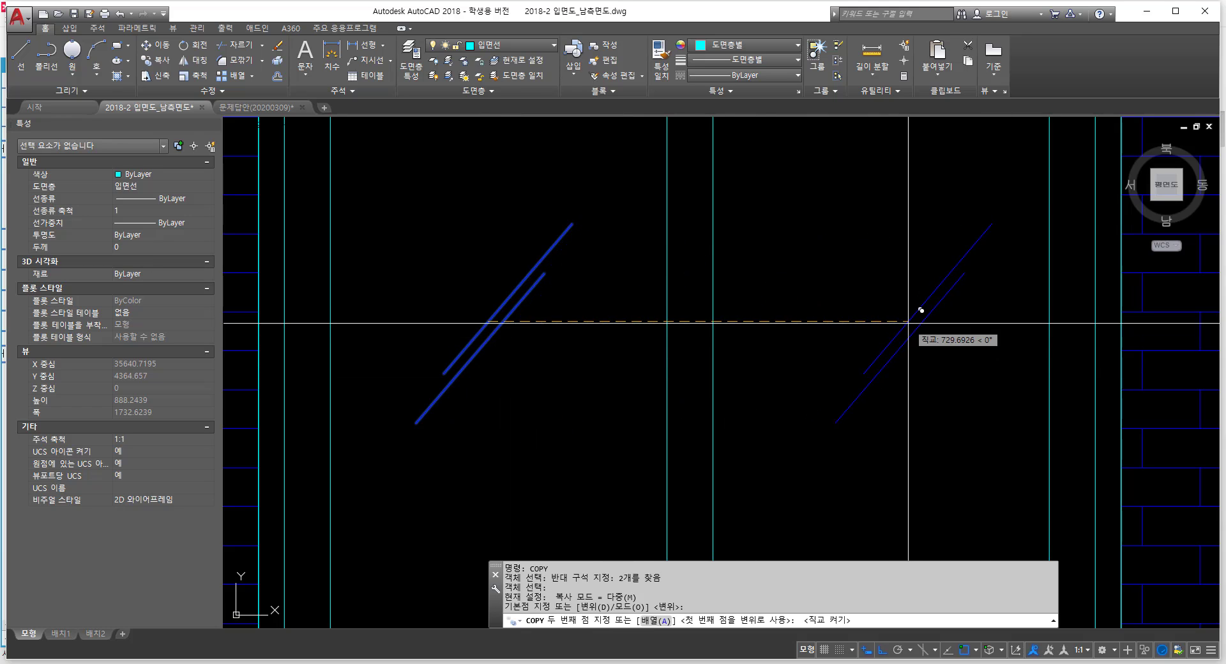
pyautogui.scroll(-4, 906, 320)
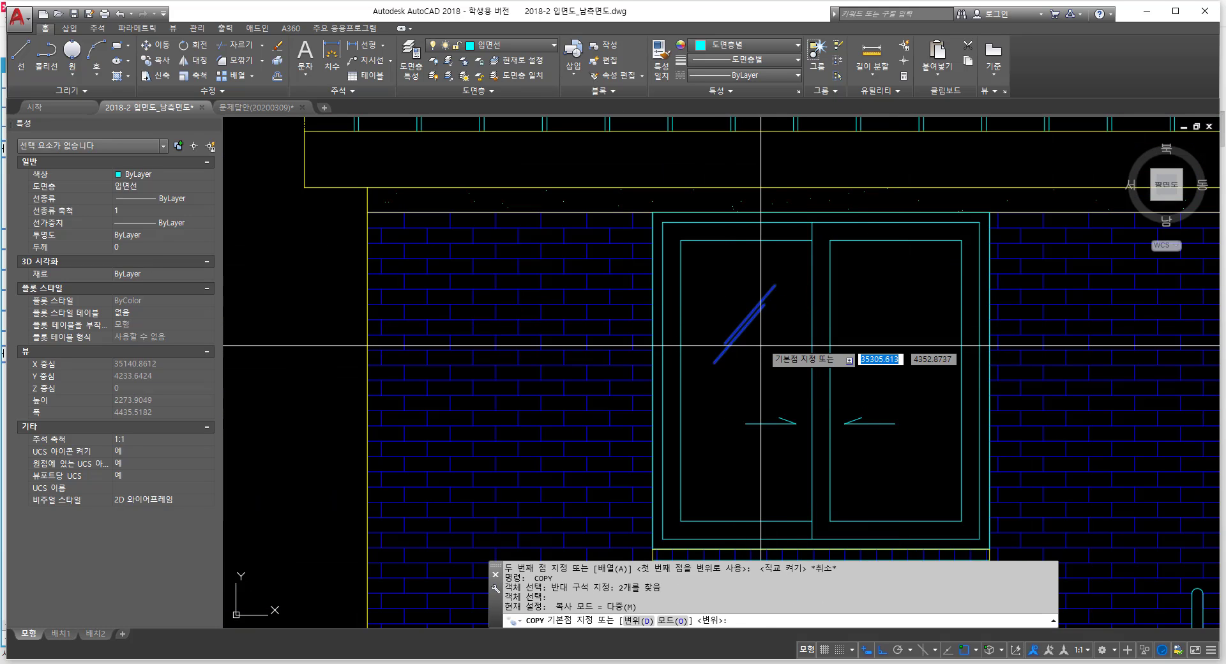
pyautogui.press('F8')
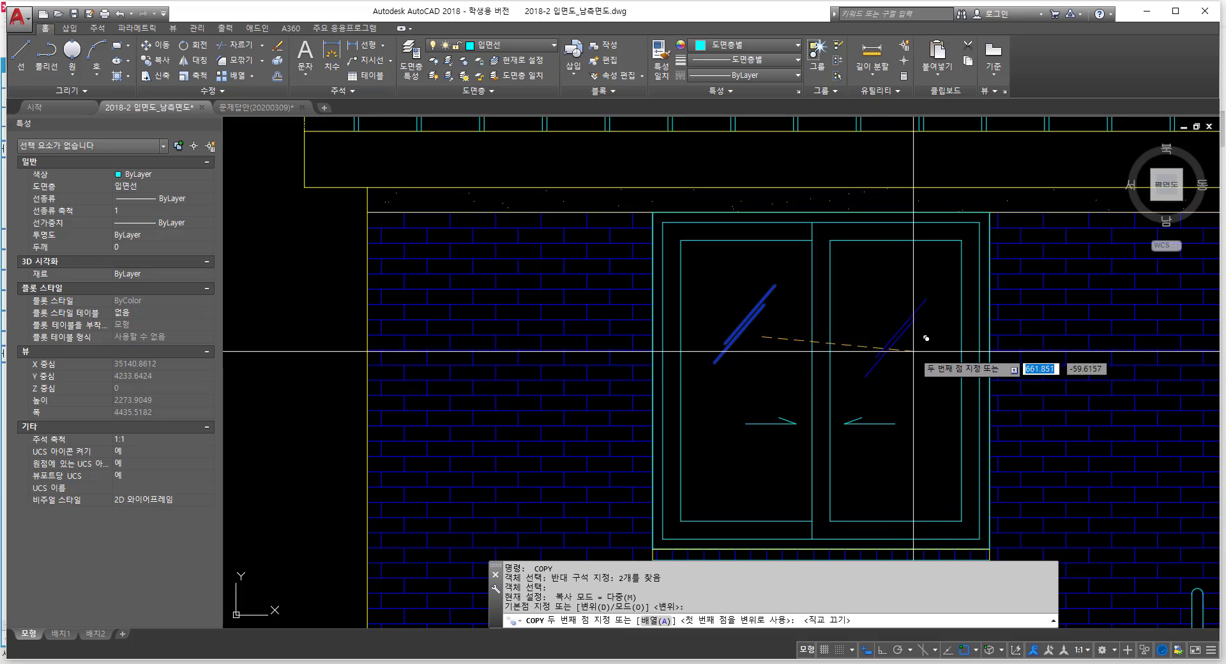
pyautogui.click(907, 365)
# Step: Place a copy of the glass lines in each pane of the large four-panel window at staggered heights
pyautogui.scroll(-6, 612, 334)
pyautogui.moveTo(796, 382); pyautogui.dragTo(635, 383, button='middle')
pyautogui.scroll(4, 639, 374)
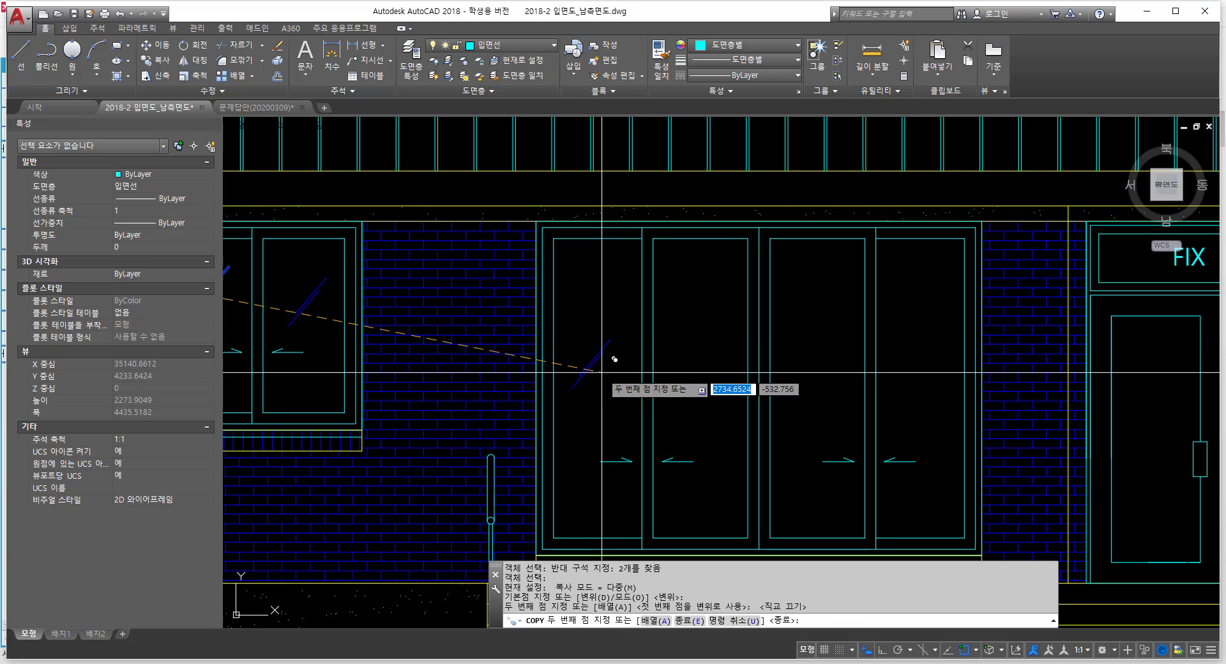
pyautogui.click(615, 332)
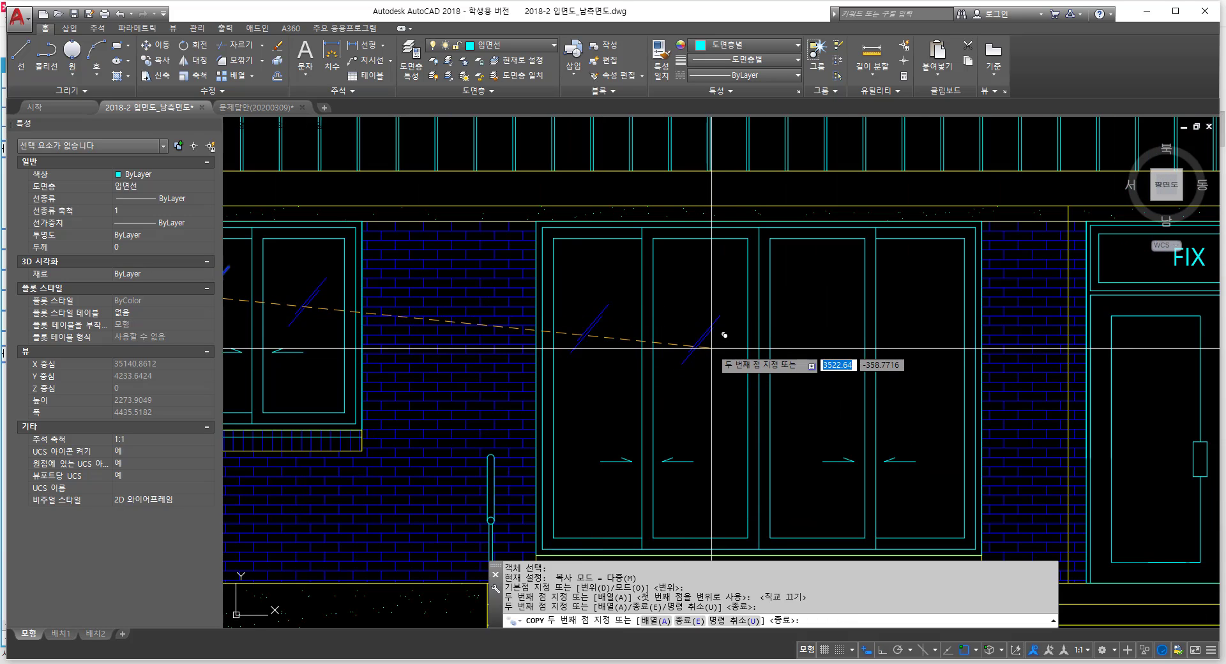
pyautogui.click(724, 356)
pyautogui.click(837, 335)
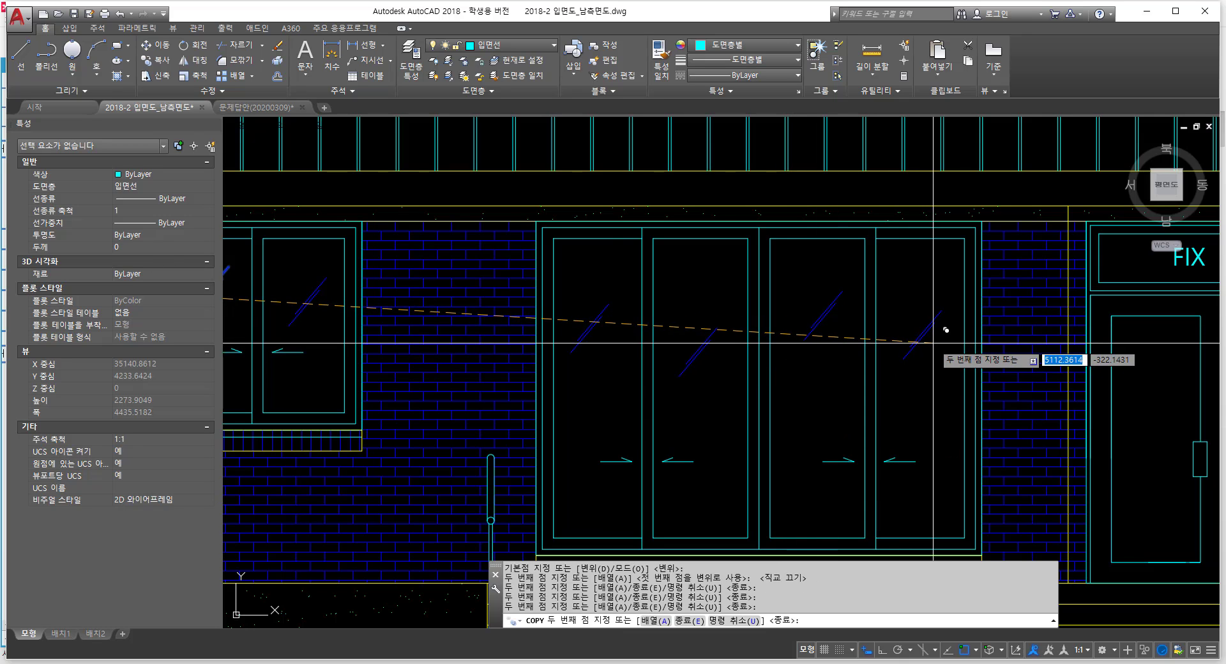
pyautogui.click(932, 344)
# Step: Place copies of the glass lines in both panes of the window at the elevation's right end and finish copying
pyautogui.scroll(-2, 909, 427)
pyautogui.moveTo(981, 455); pyautogui.dragTo(675, 417, button='middle')
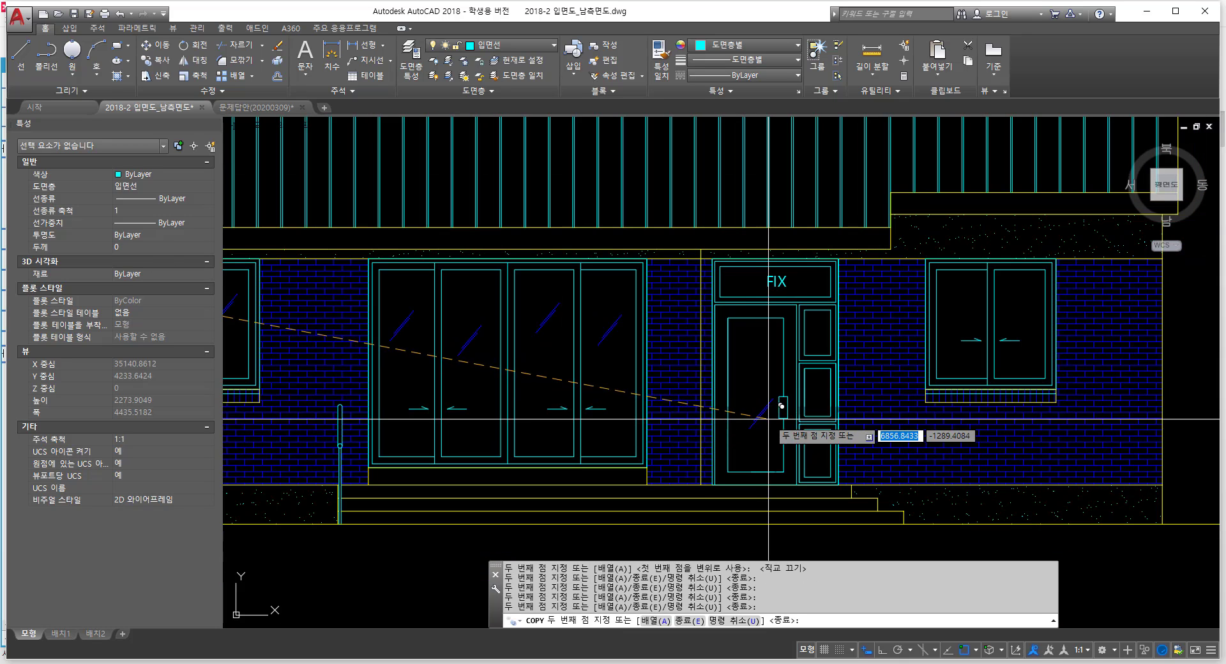
pyautogui.moveTo(763, 397)
pyautogui.mouseDown(button='middle')
pyautogui.moveTo(837, 397)
pyautogui.moveTo(698, 393)
pyautogui.mouseUp(button='middle')
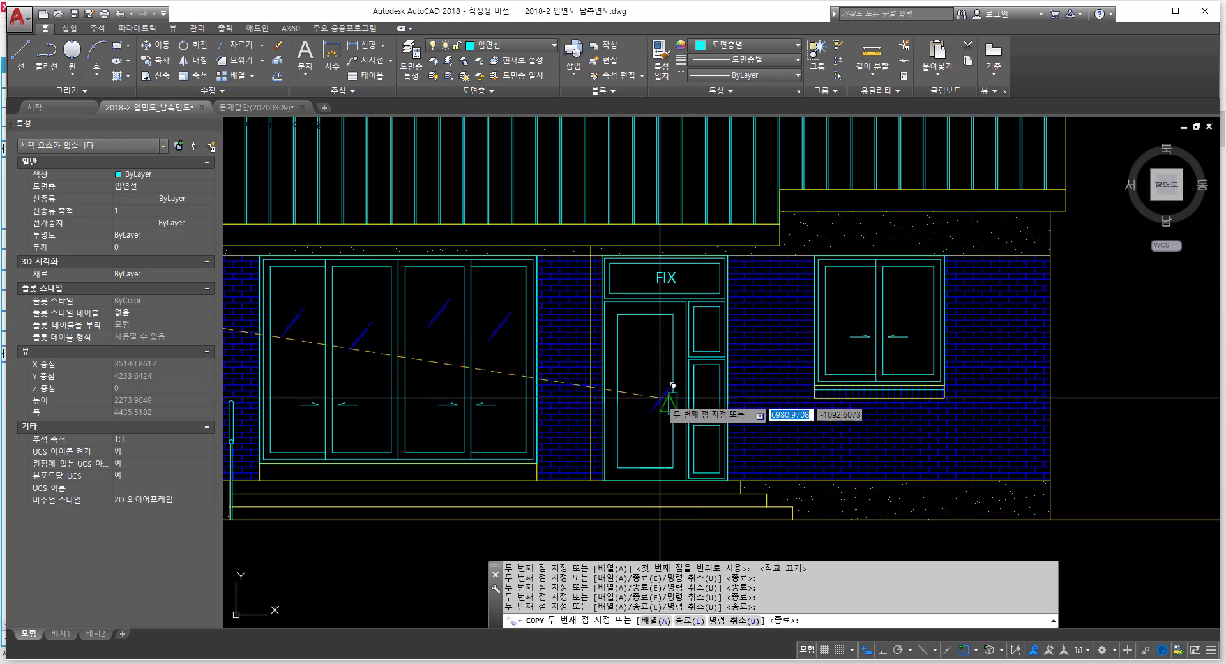
pyautogui.scroll(4, 891, 316)
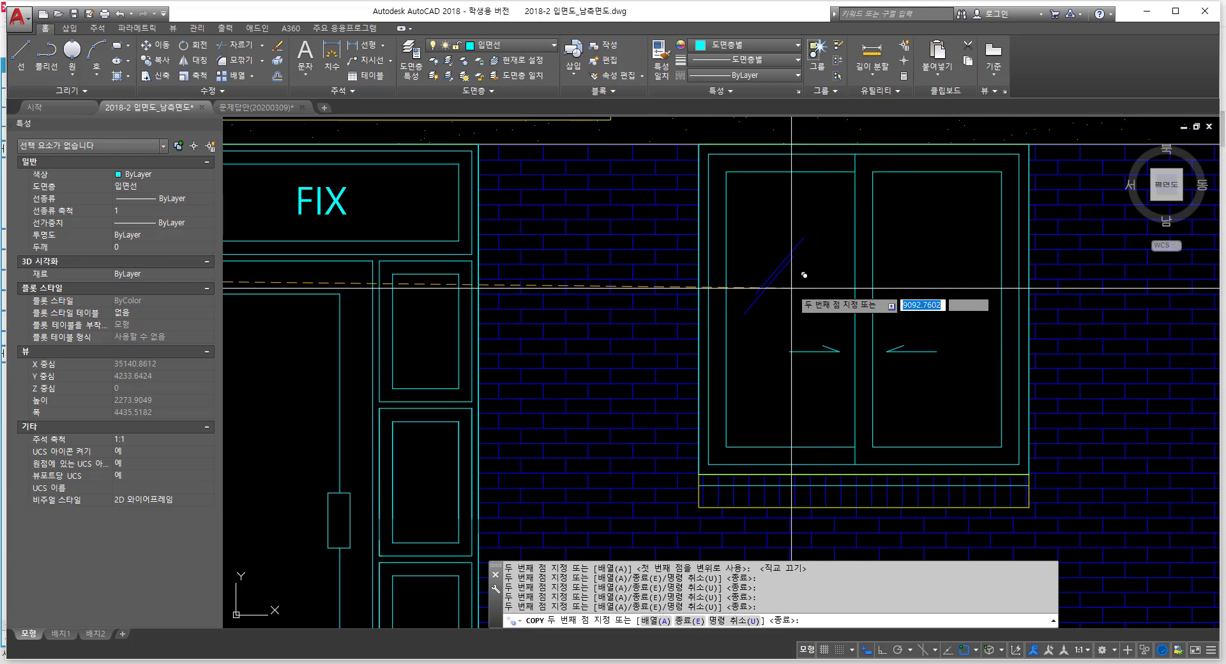
pyautogui.click(813, 292)
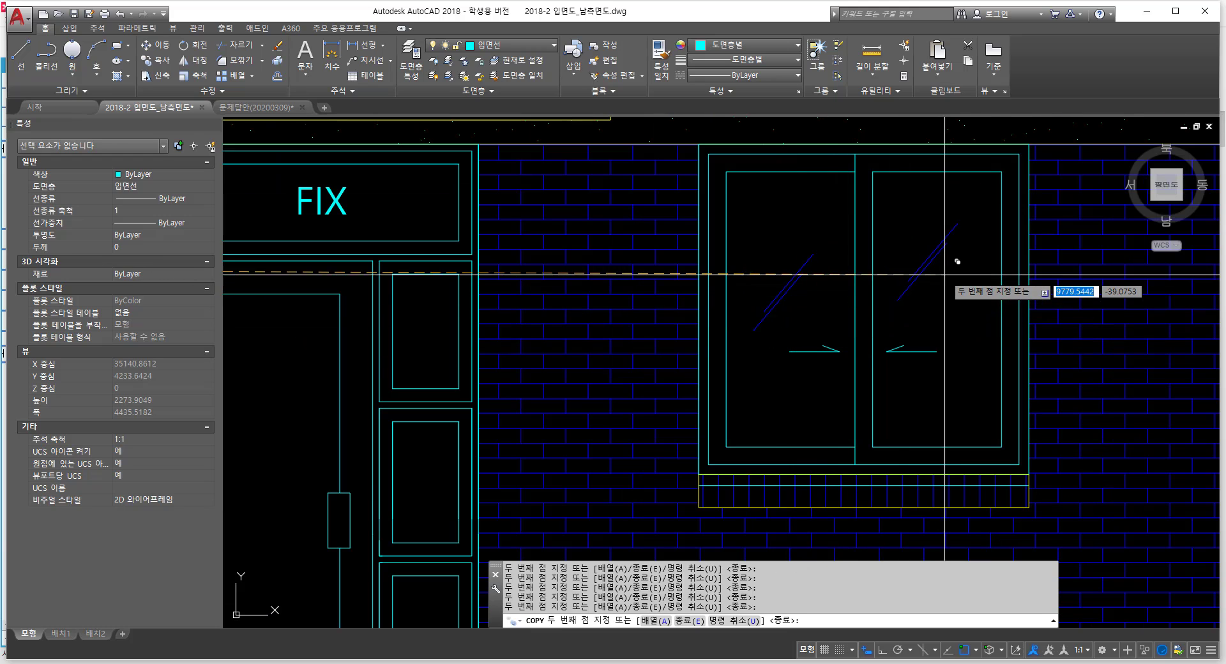
pyautogui.press('Escape')
# Step: Review the whole south elevation, from the roof and windows down to the ground line
pyautogui.scroll(-6, 960, 332)
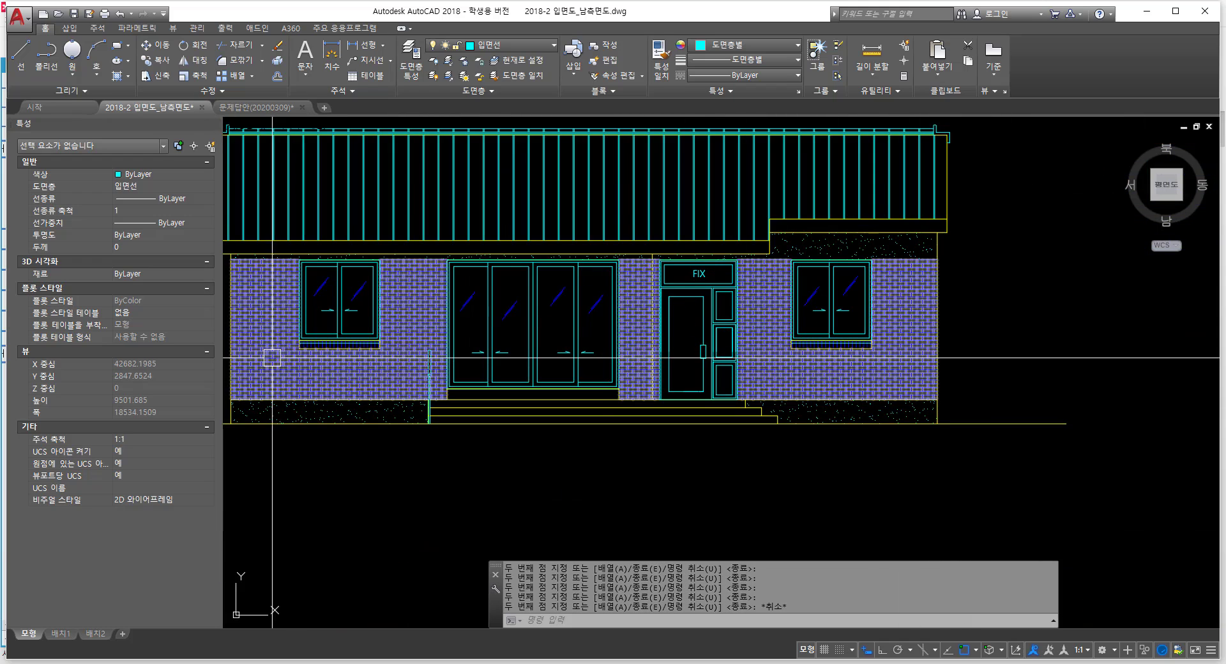
pyautogui.moveTo(272, 358)
pyautogui.mouseDown(button='middle')
pyautogui.moveTo(493, 397)
pyautogui.moveTo(383, 383)
pyautogui.mouseUp(button='middle')
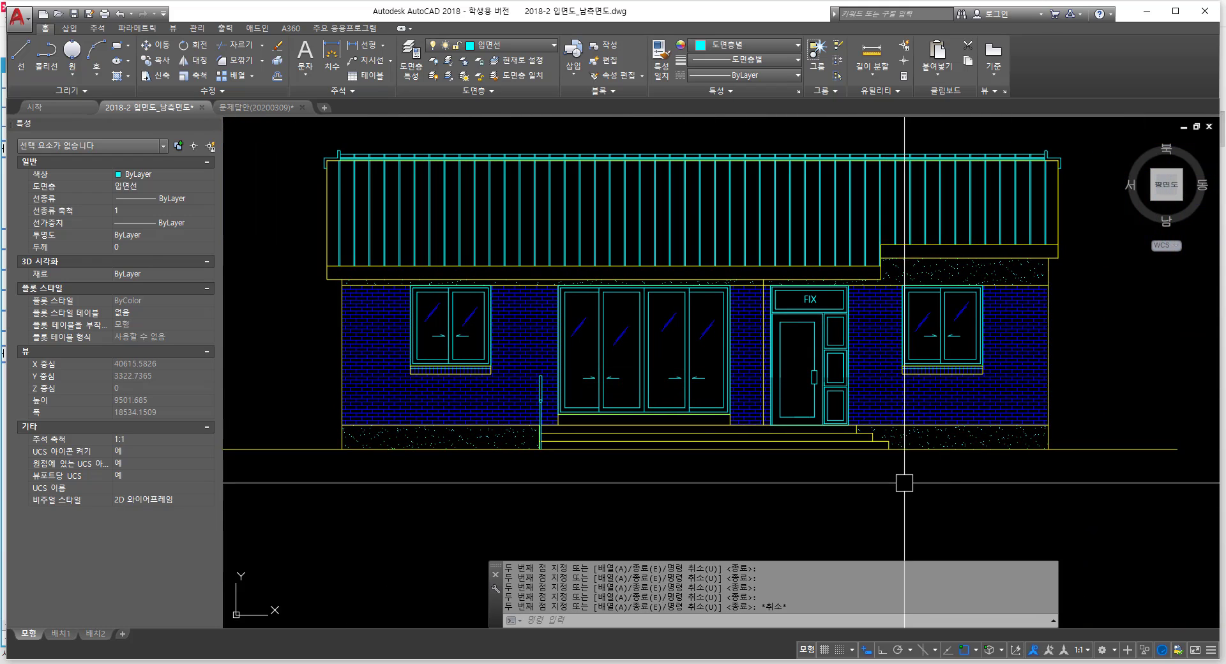
pyautogui.moveTo(904, 482); pyautogui.dragTo(892, 490, button='middle')
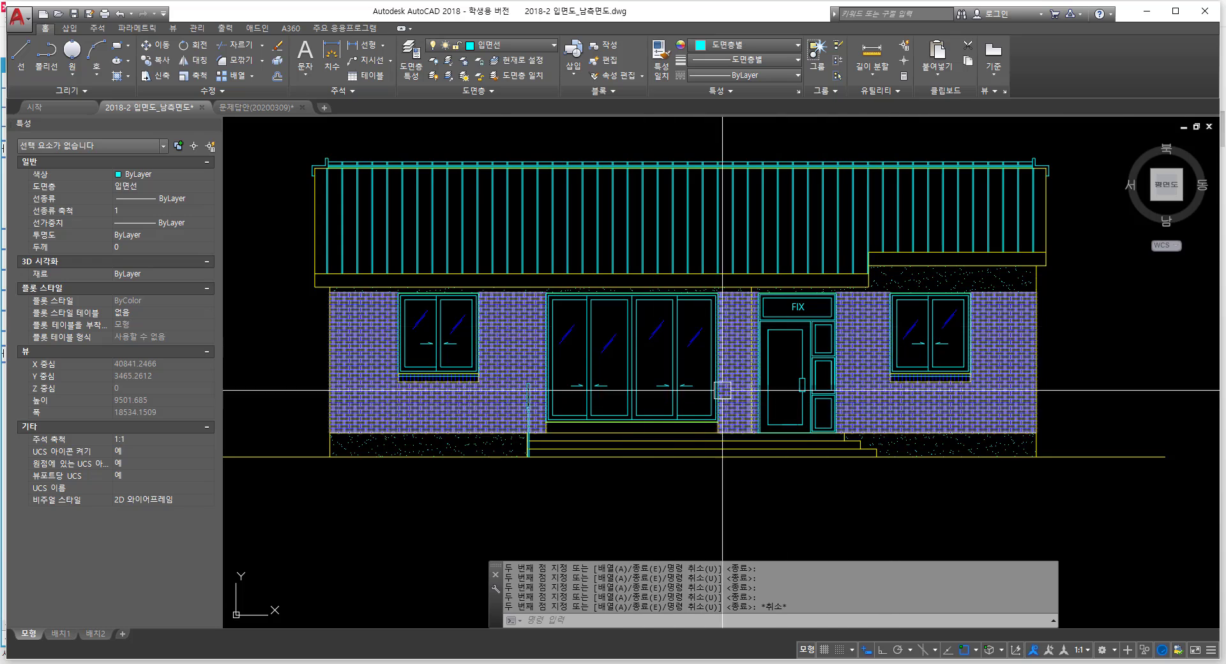
pyautogui.moveTo(464, 300); pyautogui.dragTo(466, 327, button='middle')
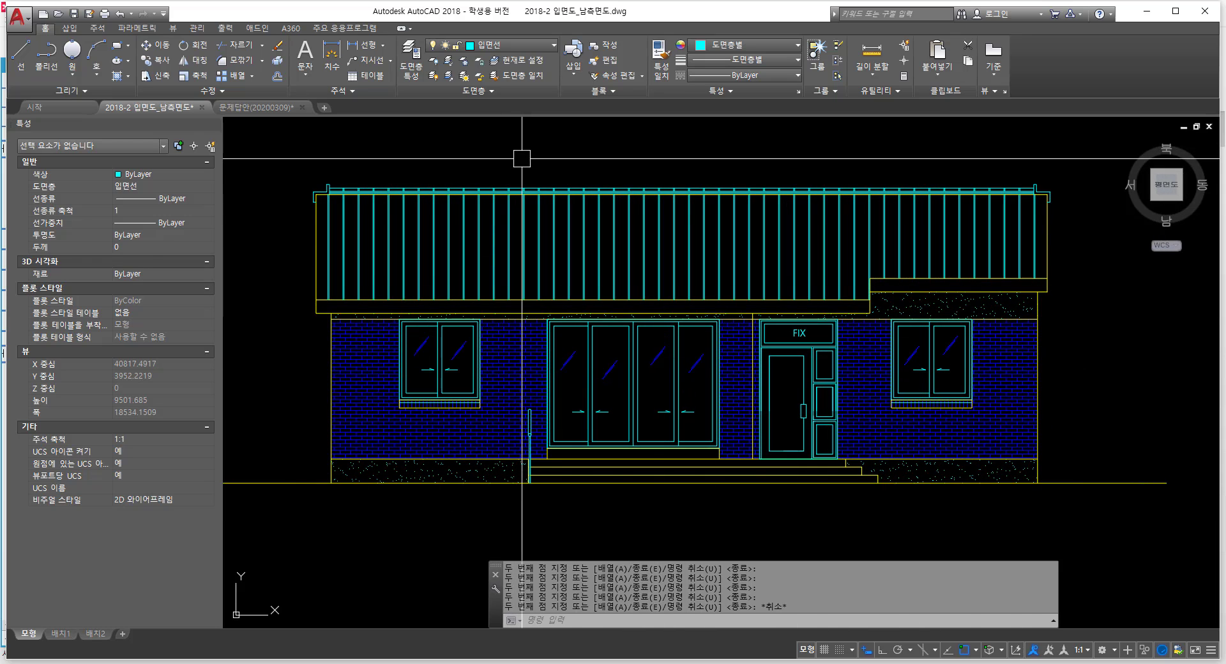
pyautogui.moveTo(521, 158); pyautogui.dragTo(533, 187, button='middle')
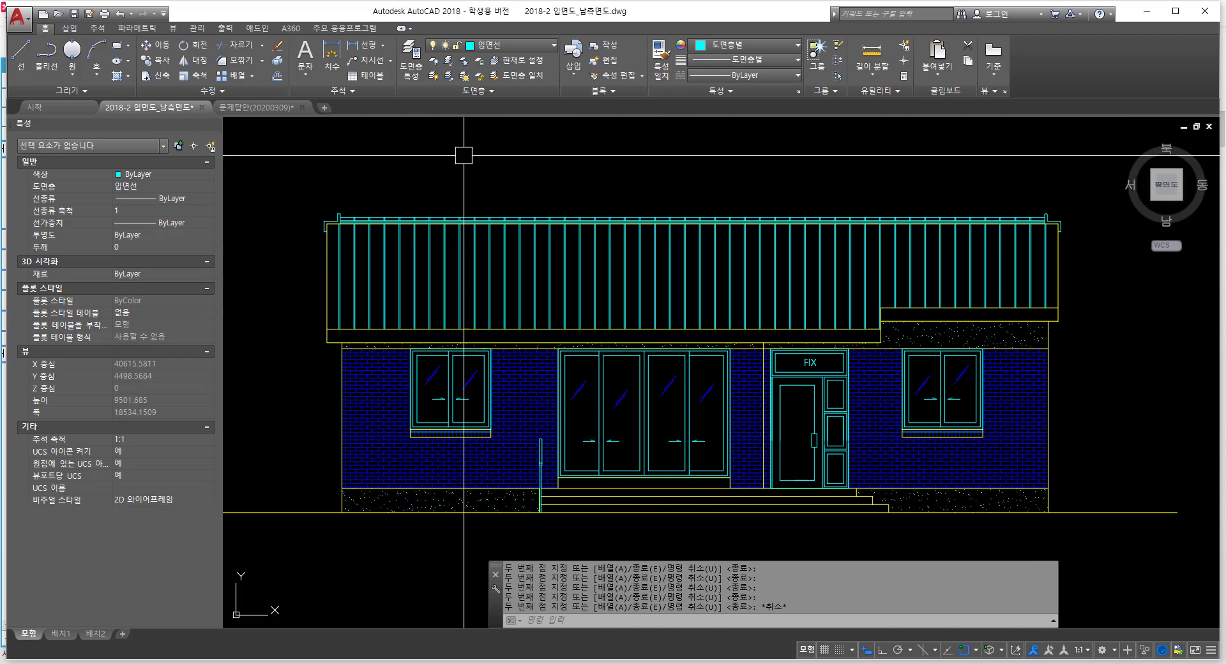
pyautogui.scroll(-2, 294, 290)
pyautogui.moveTo(295, 290); pyautogui.dragTo(414, 271, button='middle')
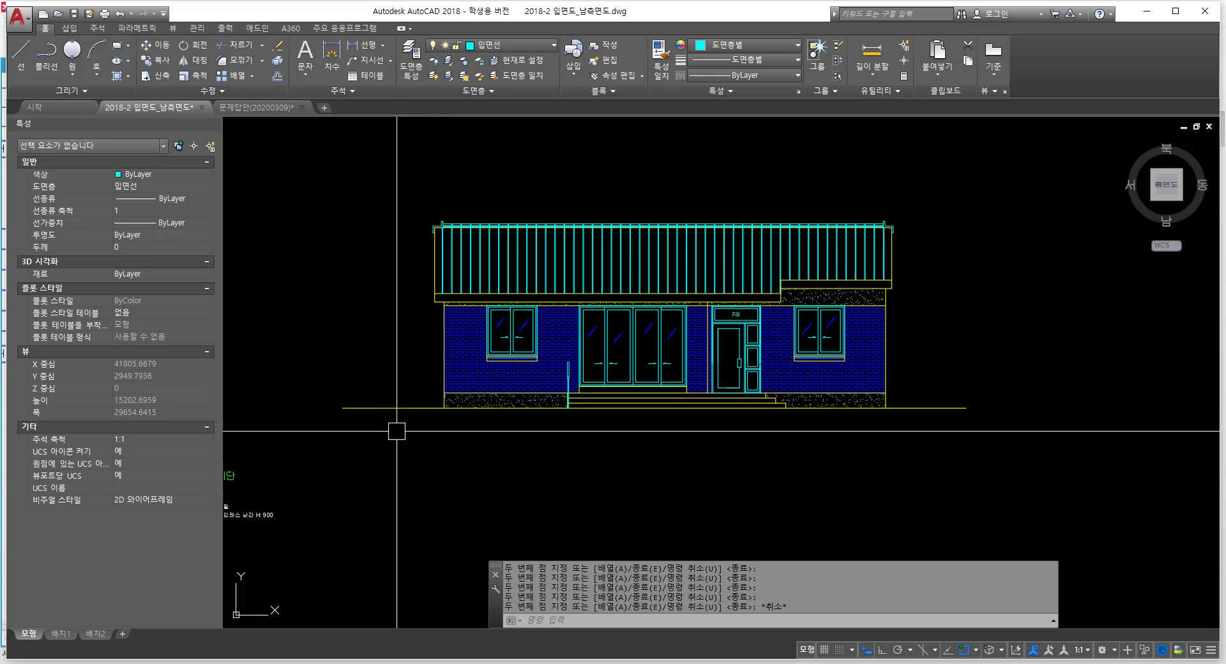
# Step: Offset the ground line upward by 3 to thicken it
pyautogui.write('o')
pyautogui.press('Return')
pyautogui.scroll(4, 413, 408)
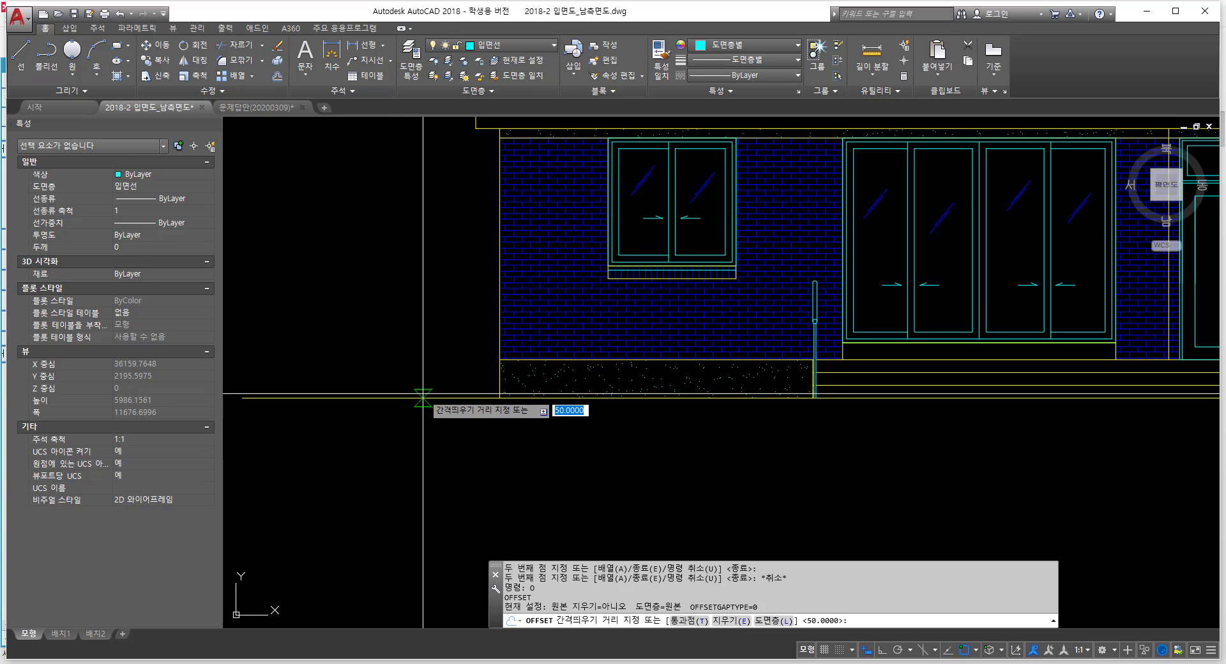
pyautogui.write('3')
pyautogui.press('Return')
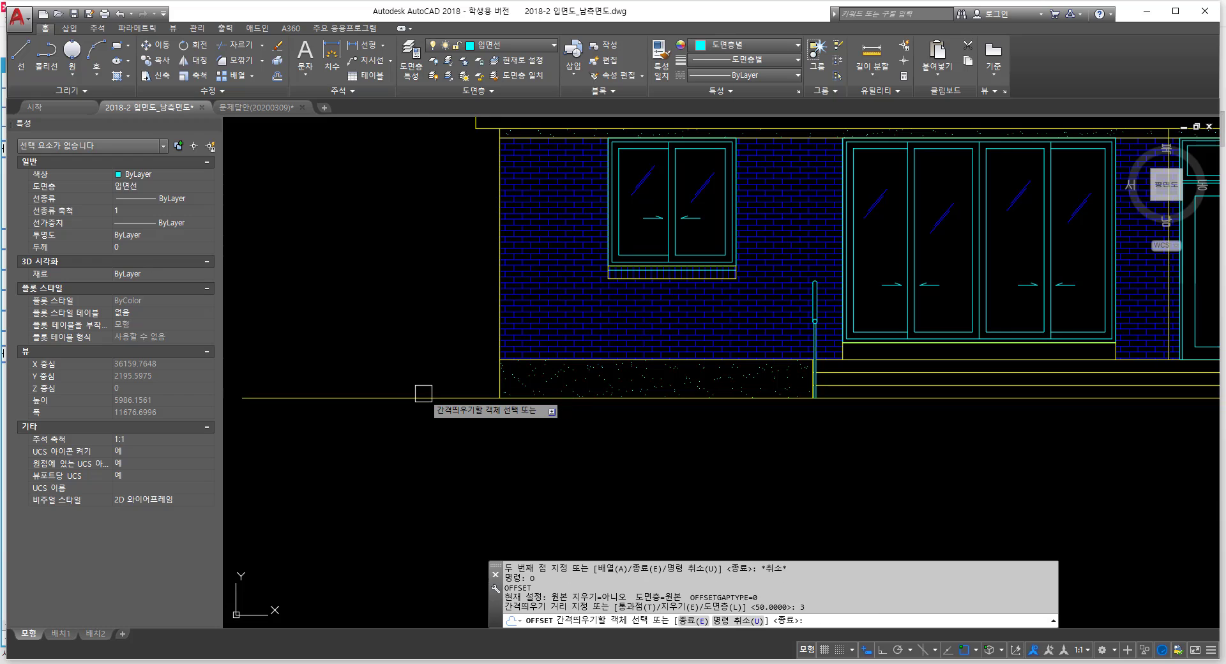
pyautogui.click(446, 395)
pyautogui.click(453, 390)
pyautogui.scroll(7, 465, 390)
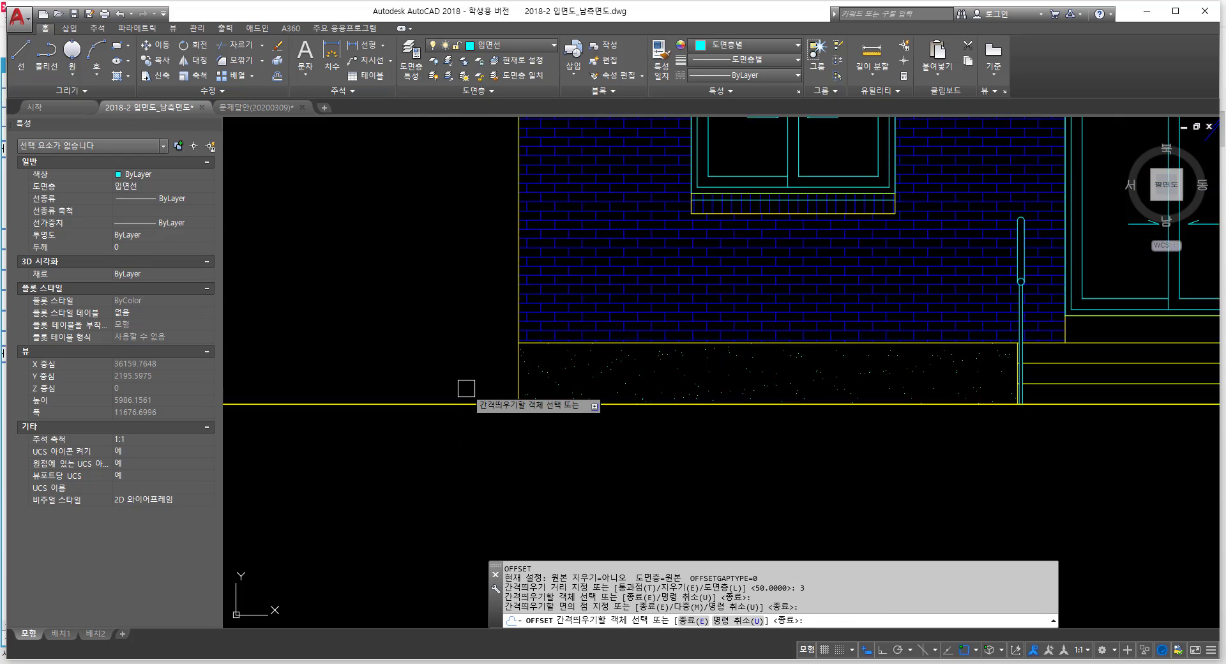
# Step: Offset the ground line repeatedly downward at 3 spacing to build a thick band of parallel lines
pyautogui.click(484, 401)
pyautogui.click(493, 441)
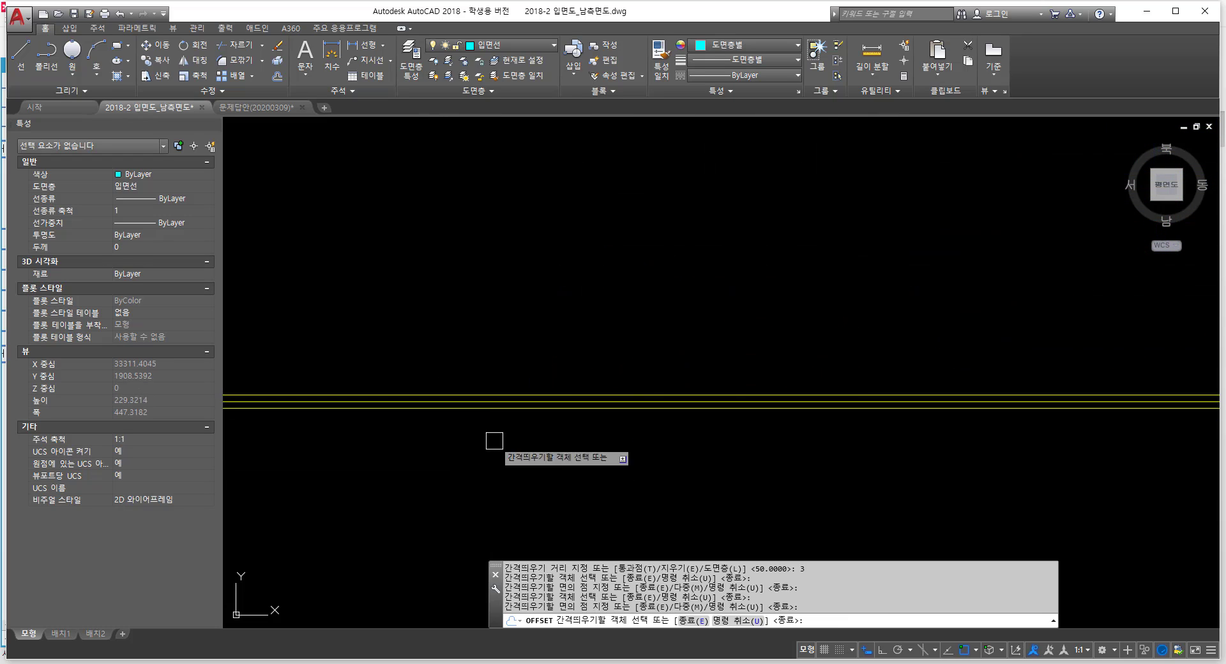
pyautogui.click(494, 410)
pyautogui.click(501, 443)
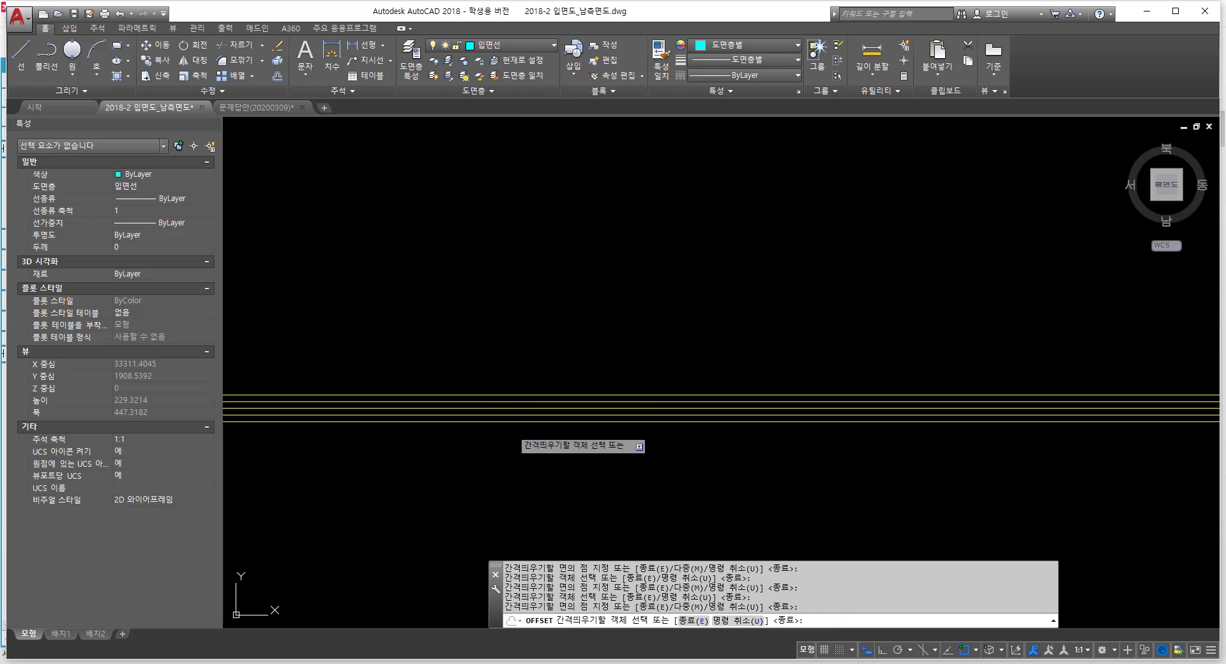
pyautogui.scroll(-8, 524, 430)
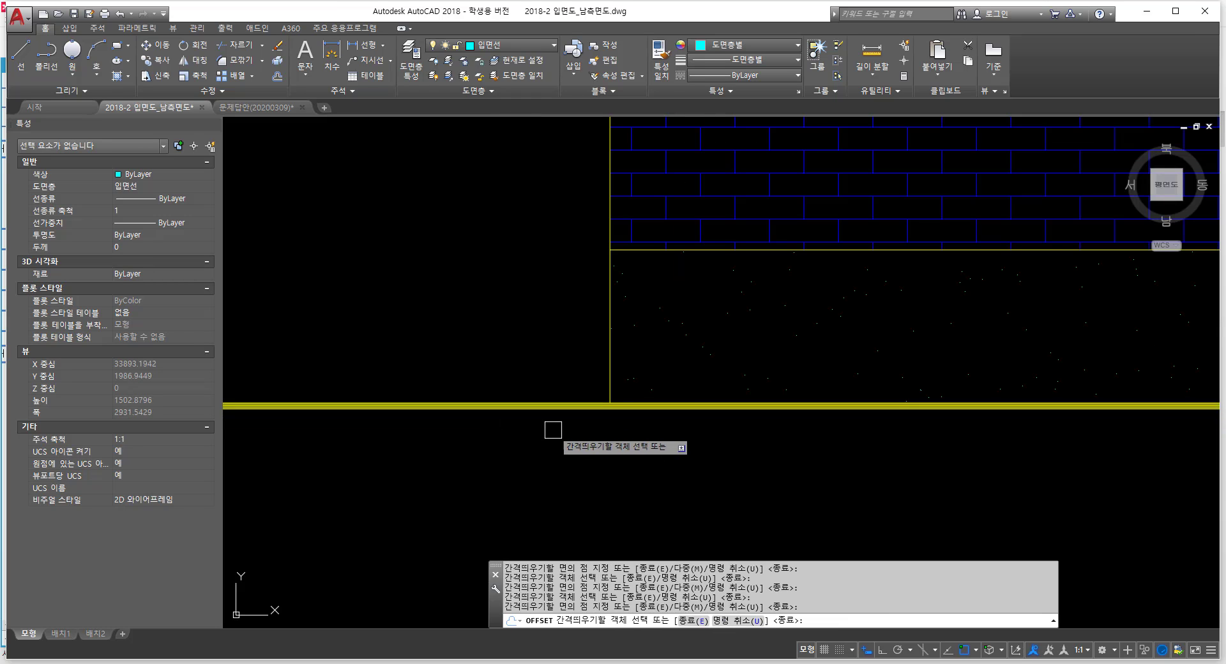
pyautogui.scroll(-4, 553, 430)
pyautogui.scroll(6, 511, 402)
pyautogui.scroll(6, 584, 243)
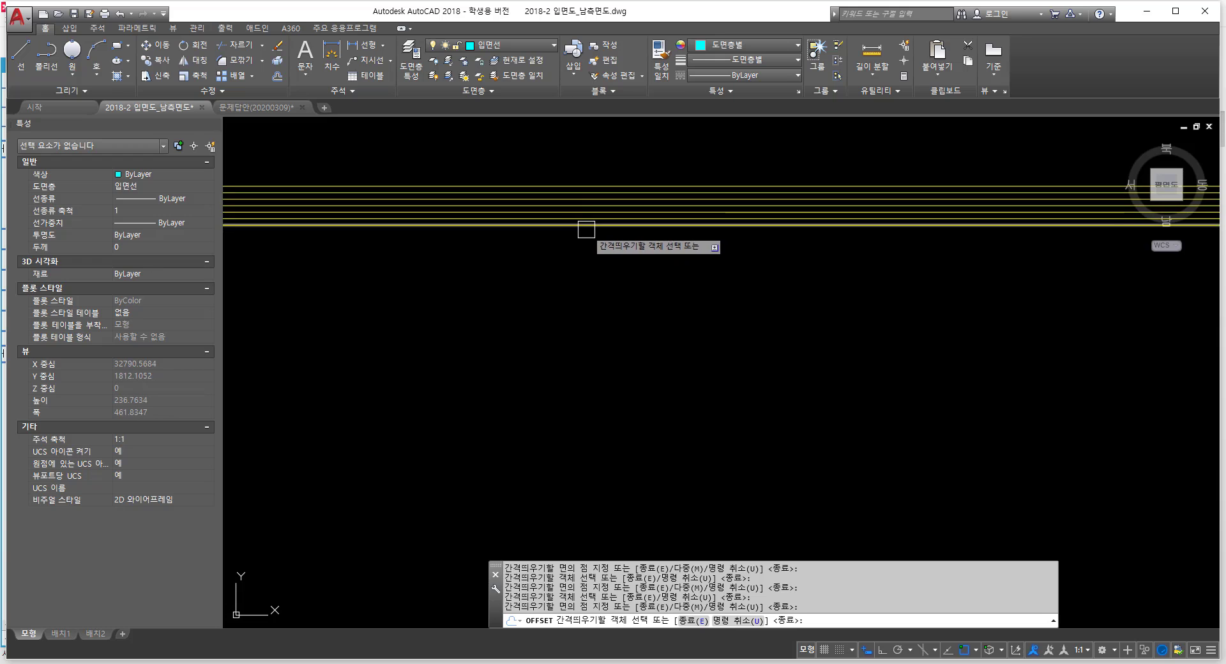
pyautogui.click(561, 239)
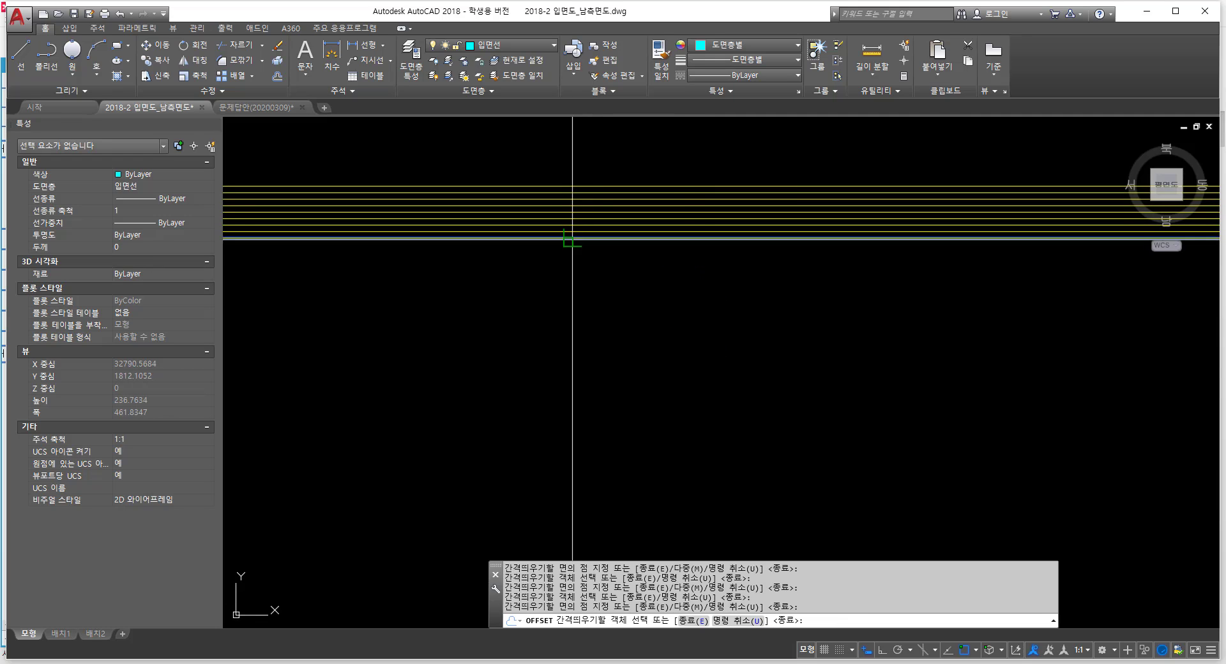
pyautogui.click(561, 217)
pyautogui.press('Return')
# Step: Measure the ground band's thickness from its uppermost to its lowest line
pyautogui.write('dis')
pyautogui.press('Return')
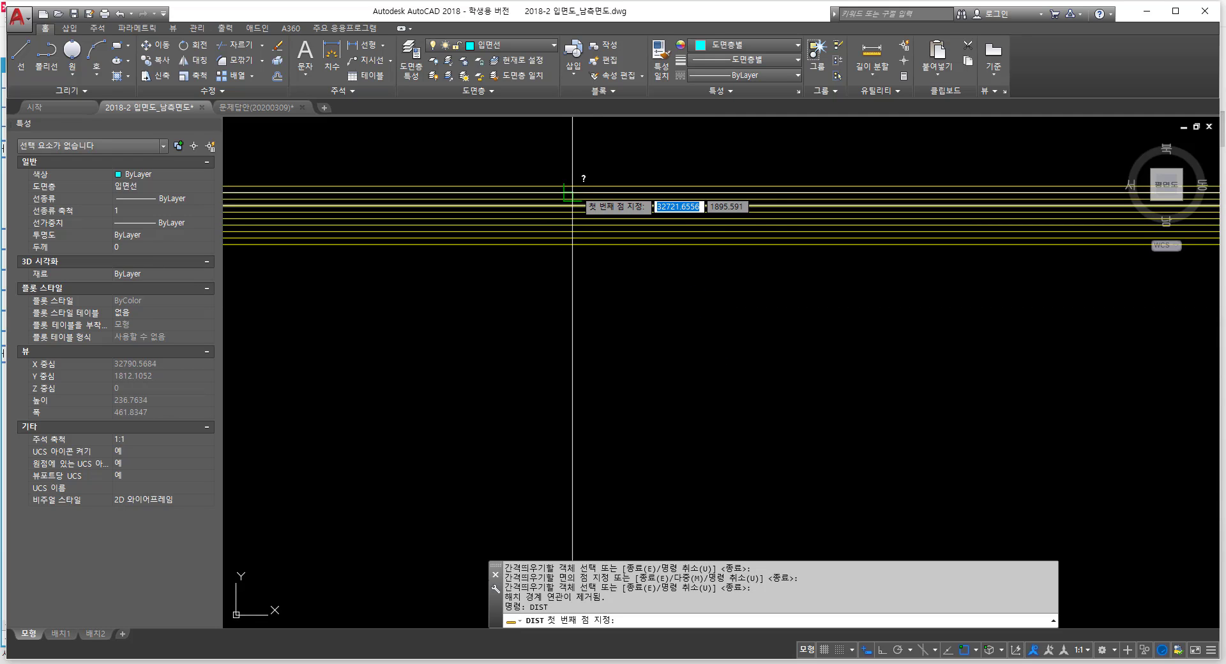
pyautogui.click(596, 186)
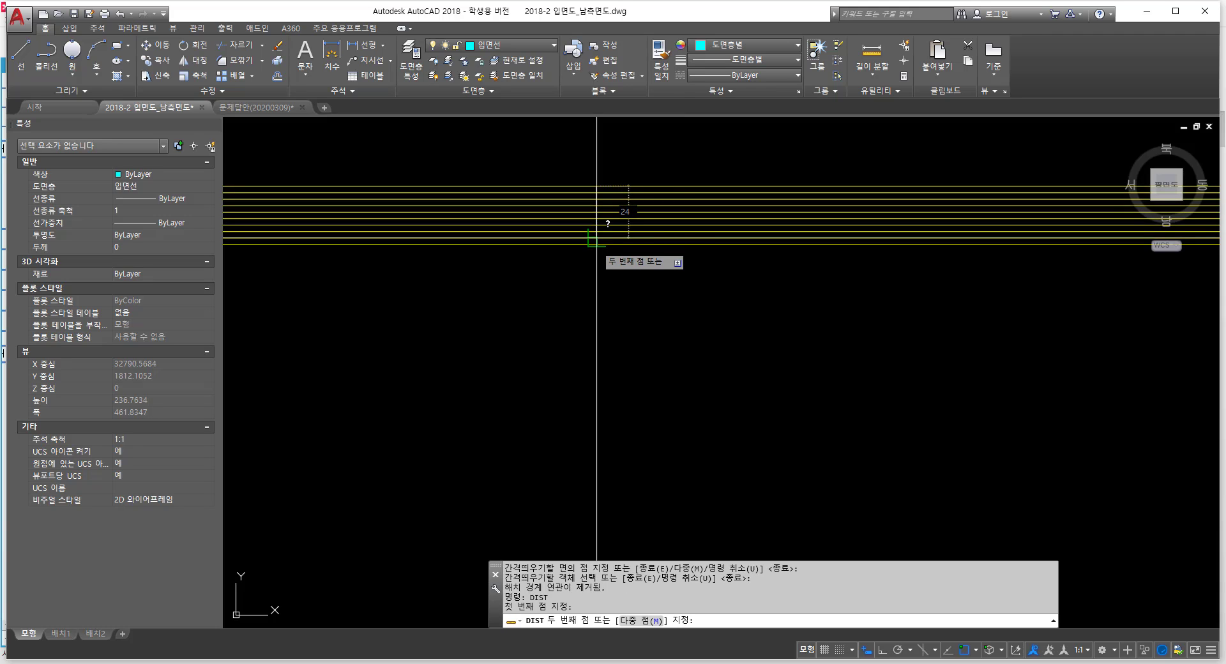
pyautogui.click(596, 243)
pyautogui.press('Escape')
# Step: Turn all layers of the drawing back on and check the complete elevation with its reference lines
pyautogui.scroll(-15, 639, 320)
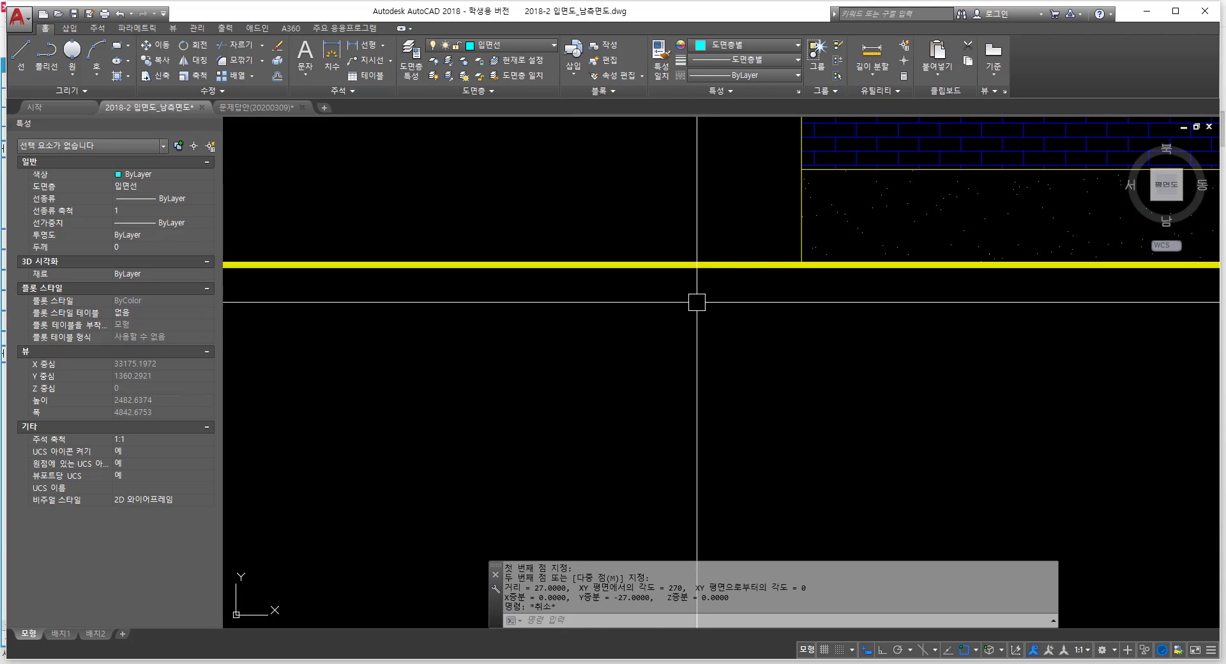
pyautogui.scroll(2, 718, 359)
pyautogui.moveTo(718, 359); pyautogui.dragTo(629, 457, button='middle')
pyautogui.scroll(1, 629, 457)
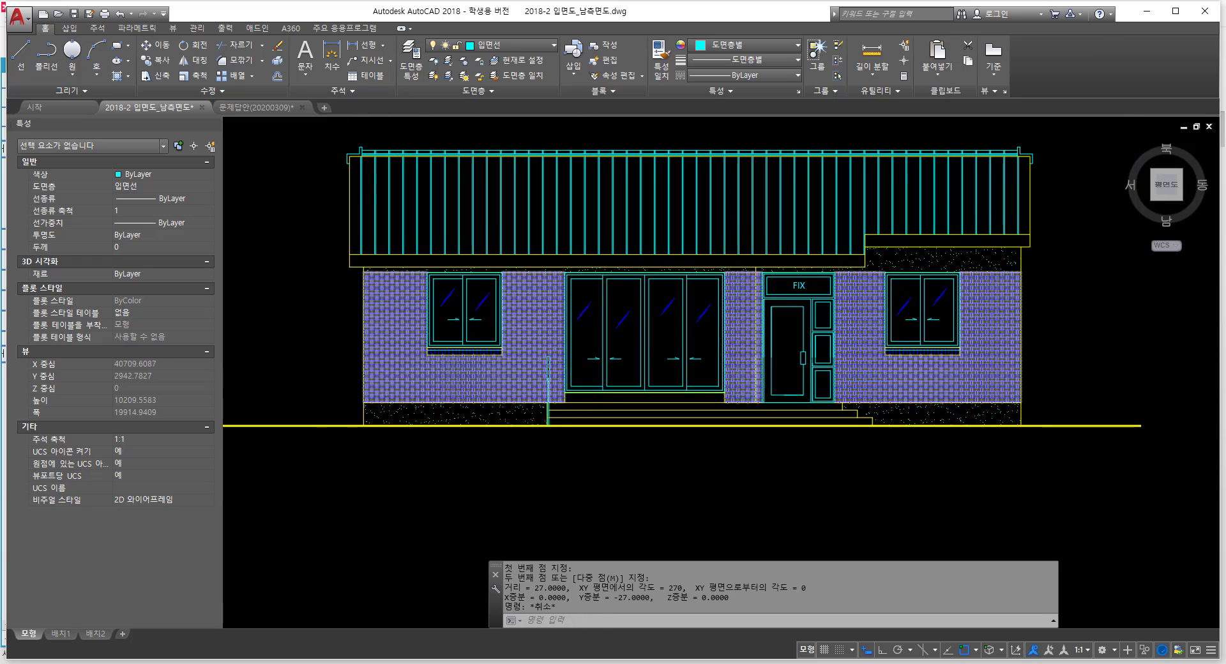
pyautogui.scroll(-3, 473, 374)
pyautogui.moveTo(341, 389); pyautogui.dragTo(343, 387, button='middle')
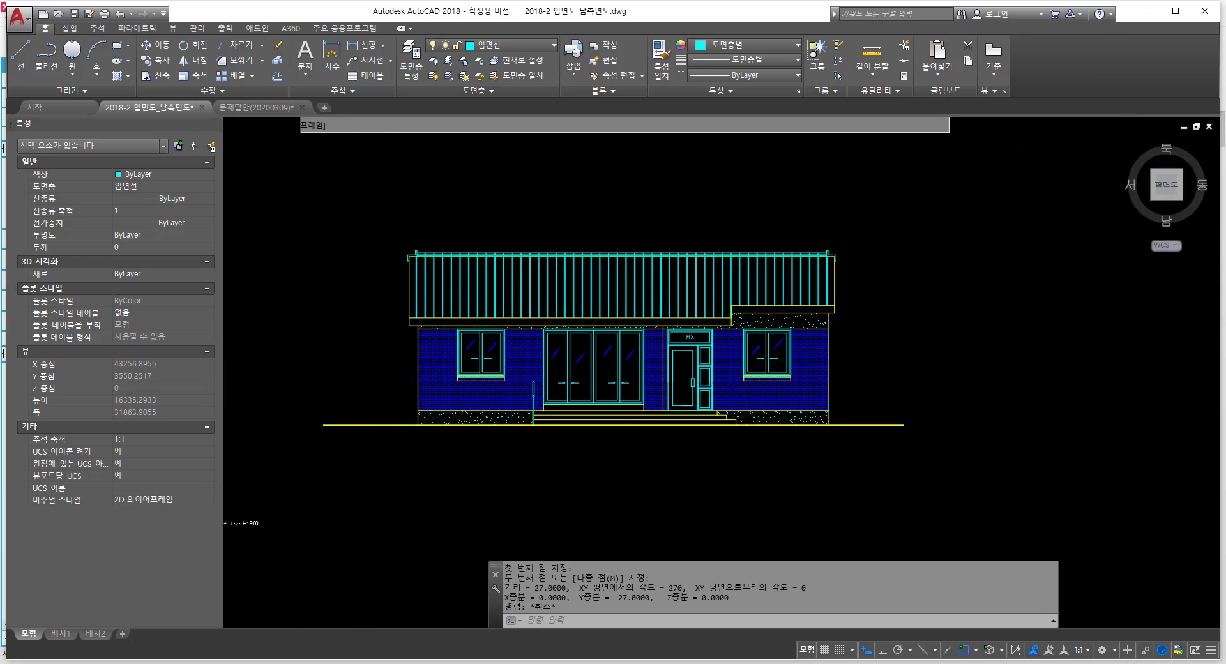
pyautogui.scroll(2, 355, 390)
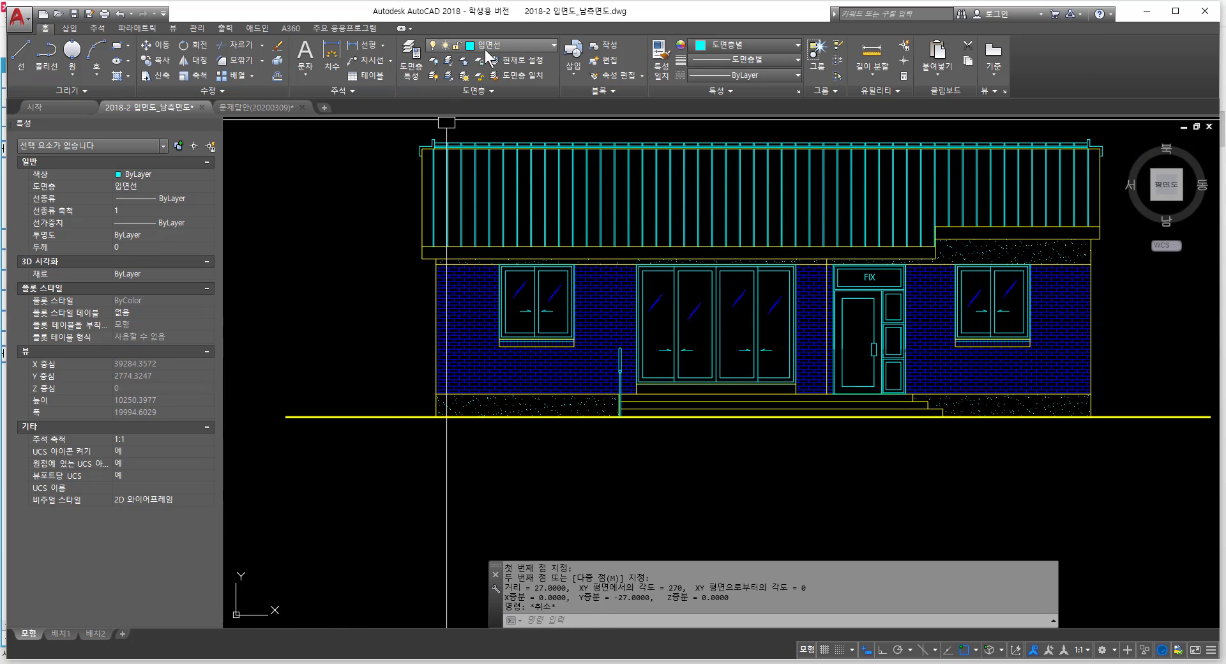
pyautogui.click(438, 79)
pyautogui.scroll(-4, 386, 329)
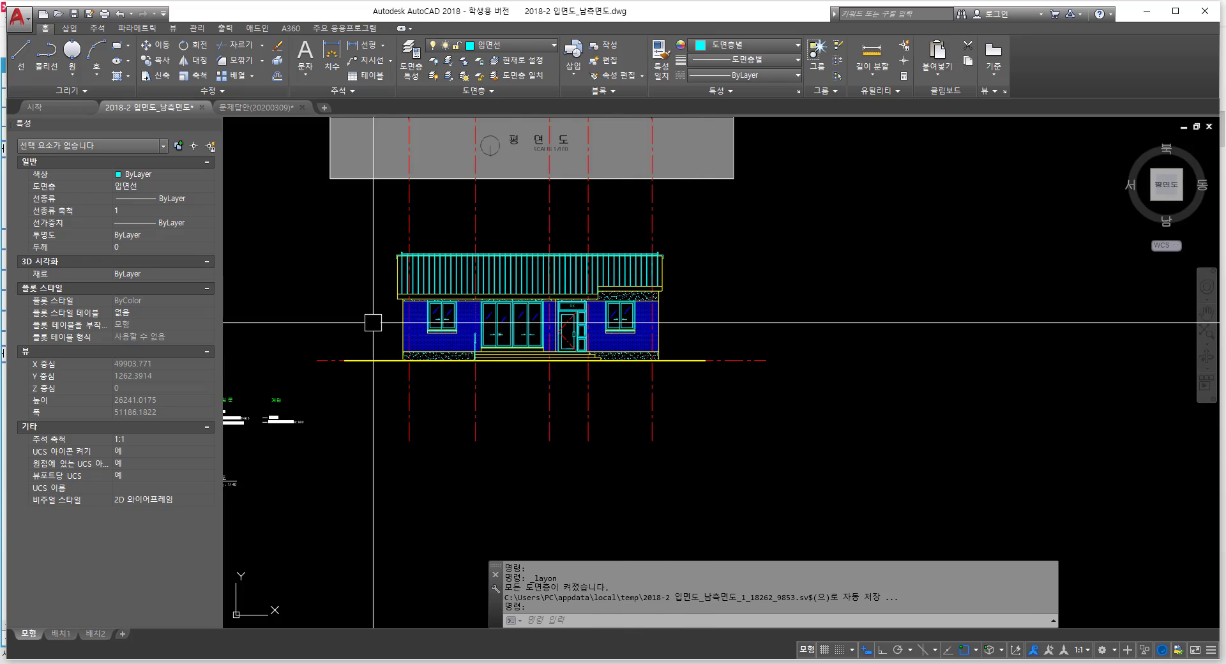
pyautogui.scroll(2, 390, 339)
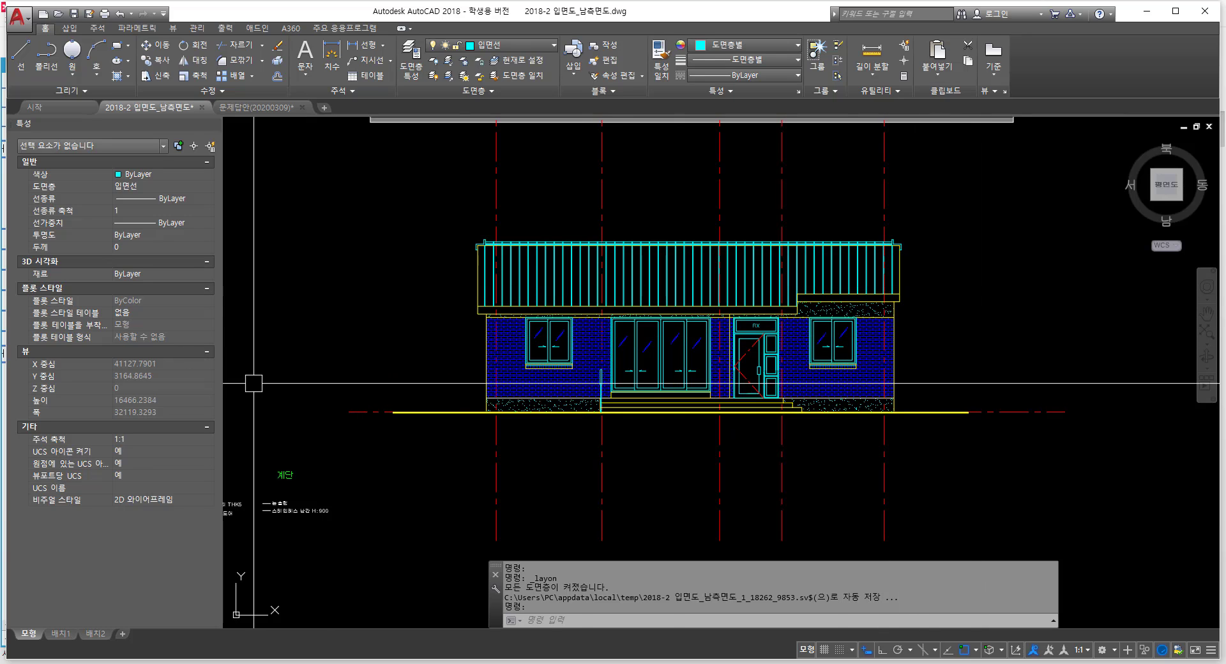
pyautogui.moveTo(408, 326); pyautogui.dragTo(408, 328, button='middle')
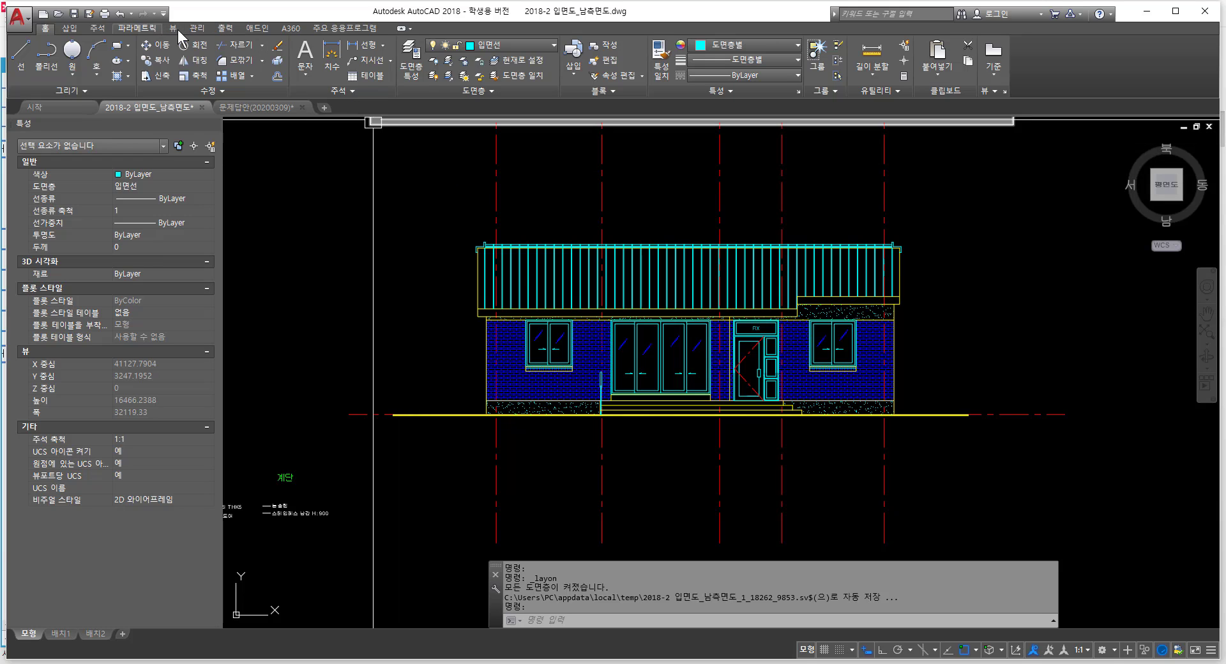
# Step: Open DesignCenter and browse the AutoCAD 2018 Sample folder to the ko-kr DesignCenter subfolder
pyautogui.click(196, 28)
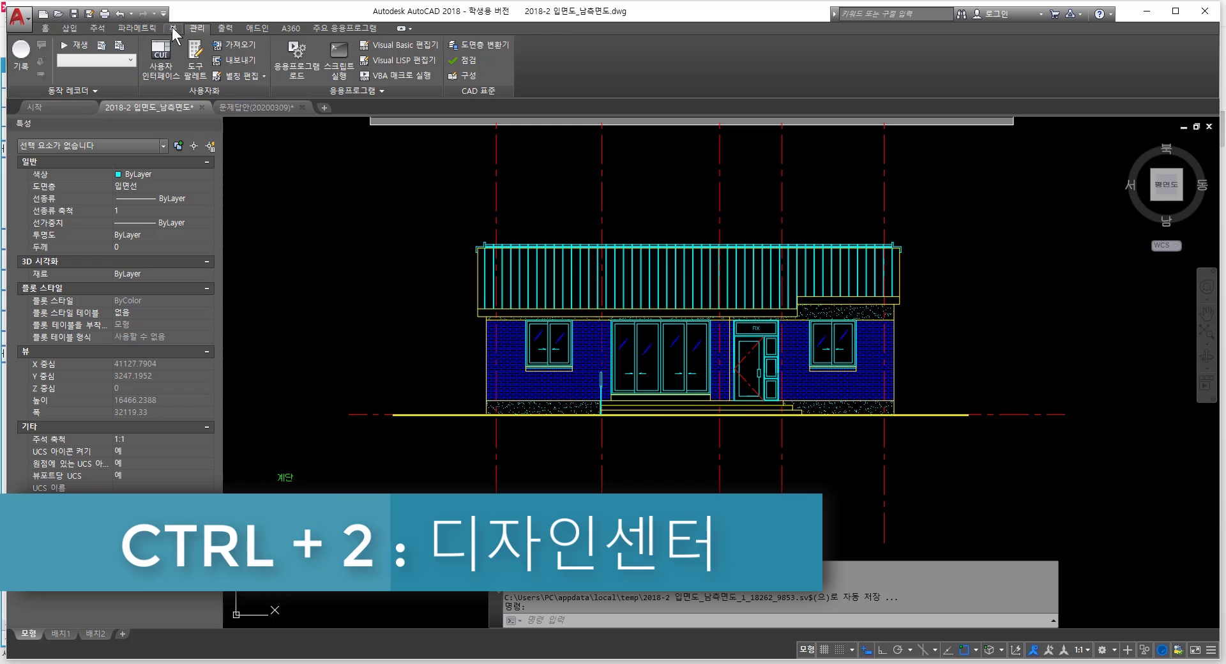
pyautogui.click(172, 28)
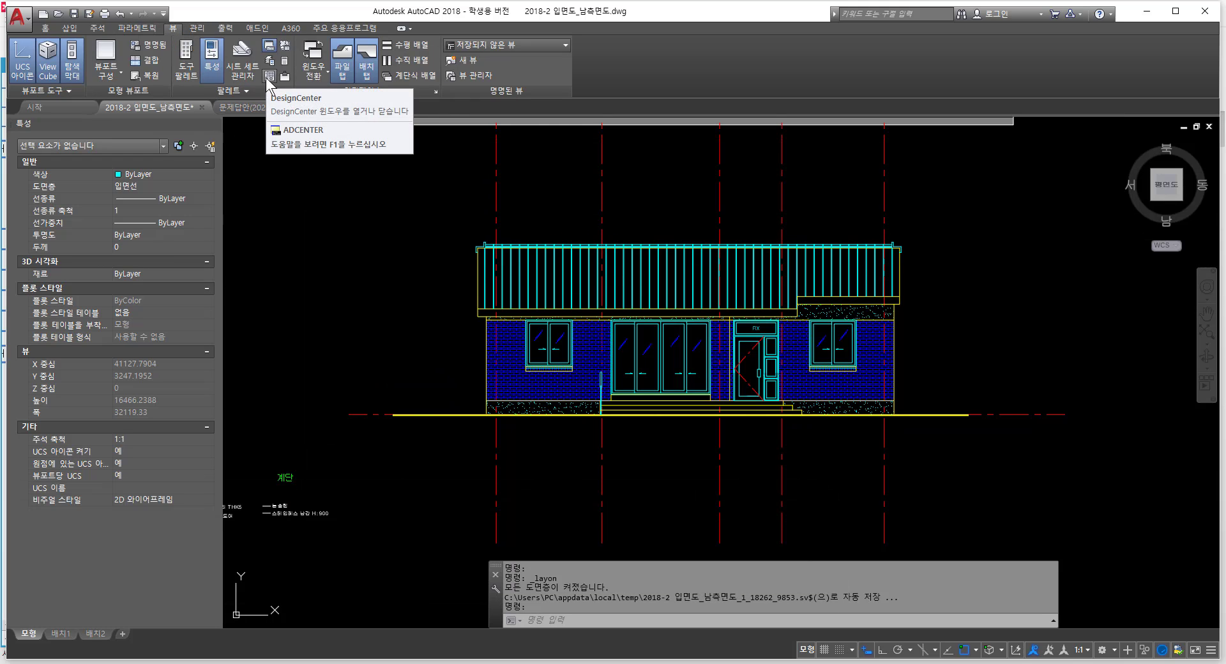
pyautogui.hotkey('ctrl', '2')
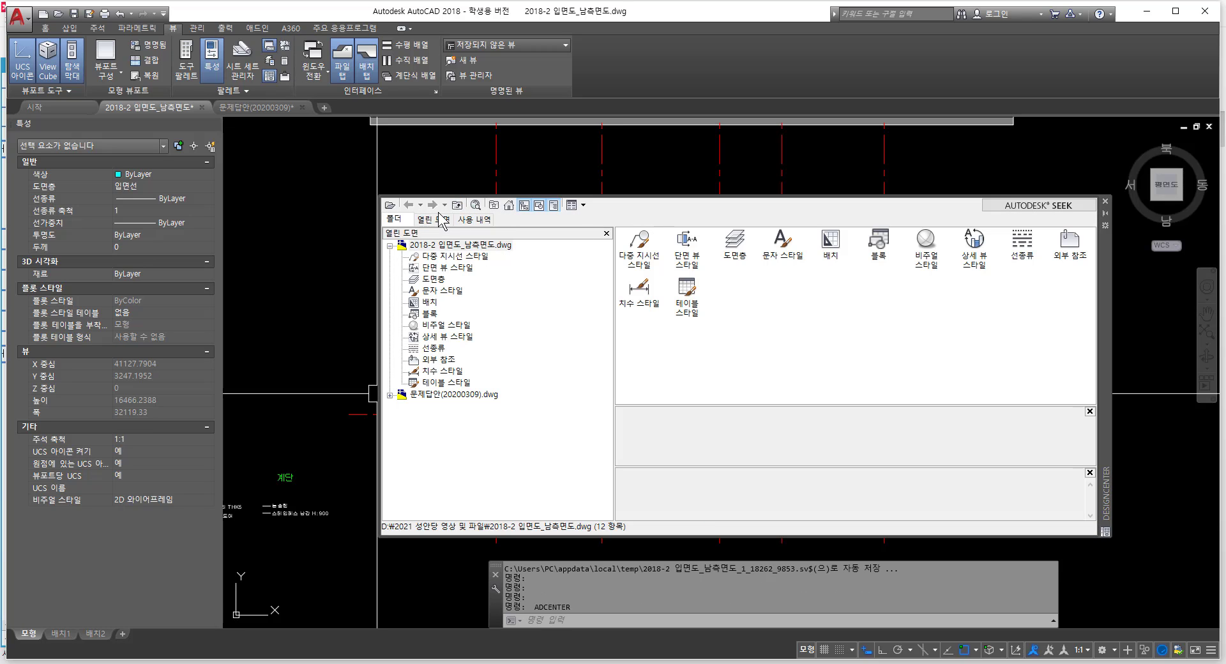
pyautogui.click(394, 219)
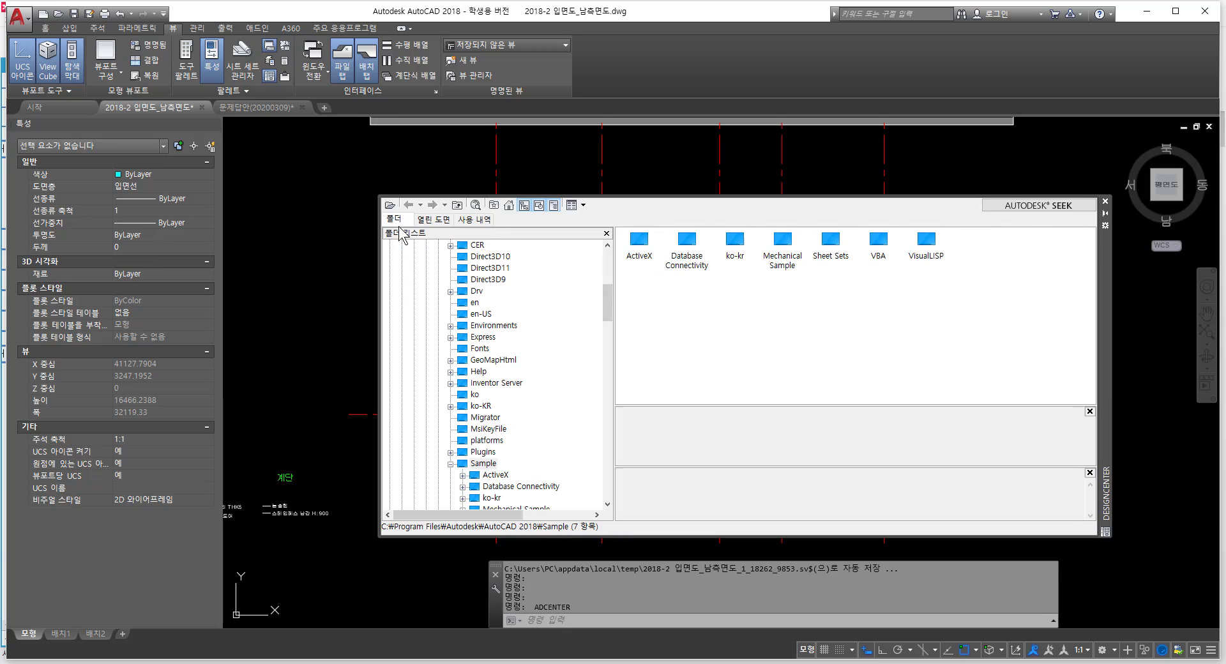
pyautogui.scroll(4, 559, 362)
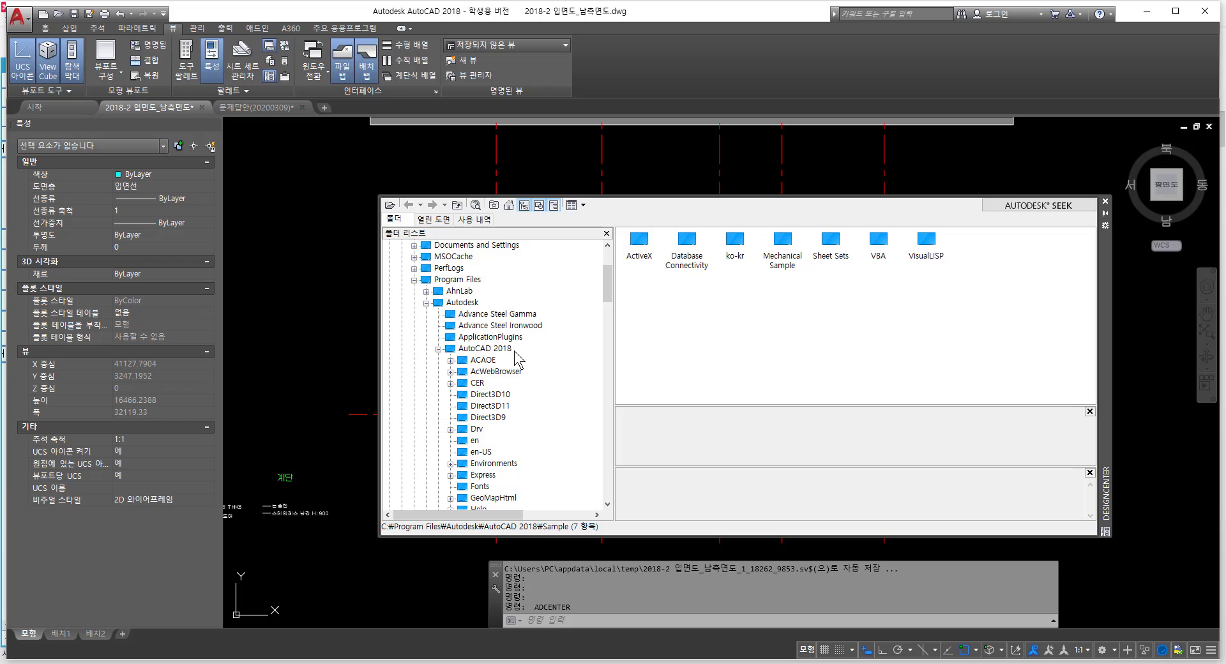
pyautogui.scroll(-4, 516, 357)
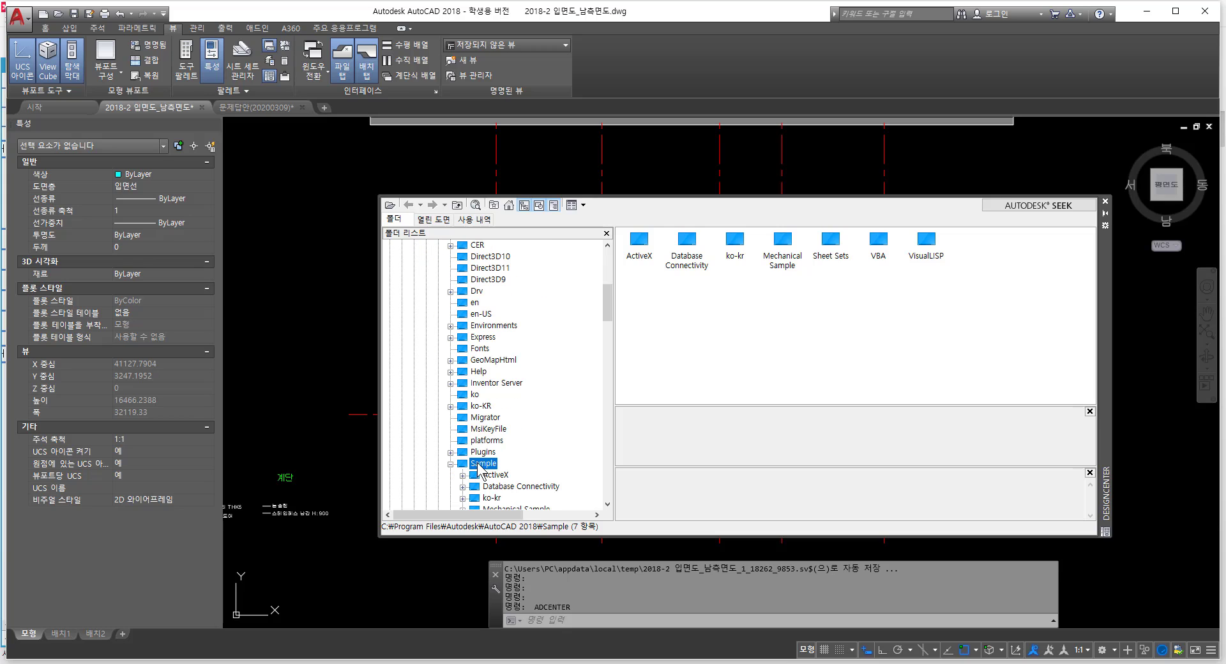
pyautogui.scroll(-2, 498, 440)
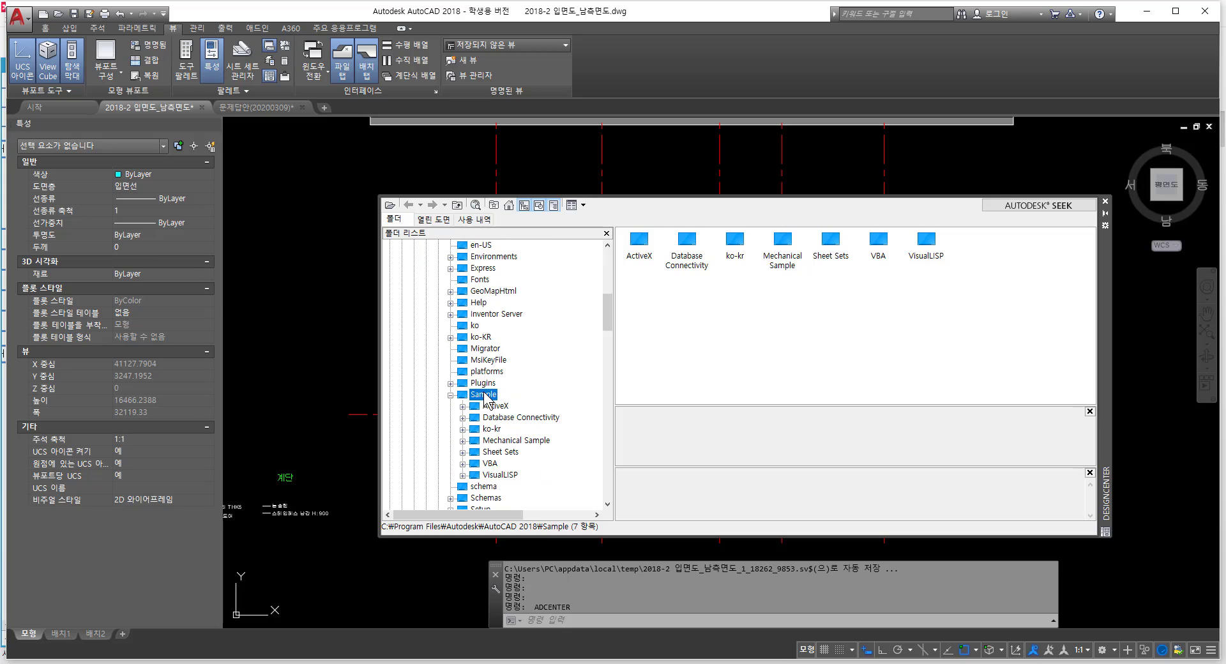
pyautogui.doubleClick(495, 429)
pyautogui.scroll(-1, 536, 432)
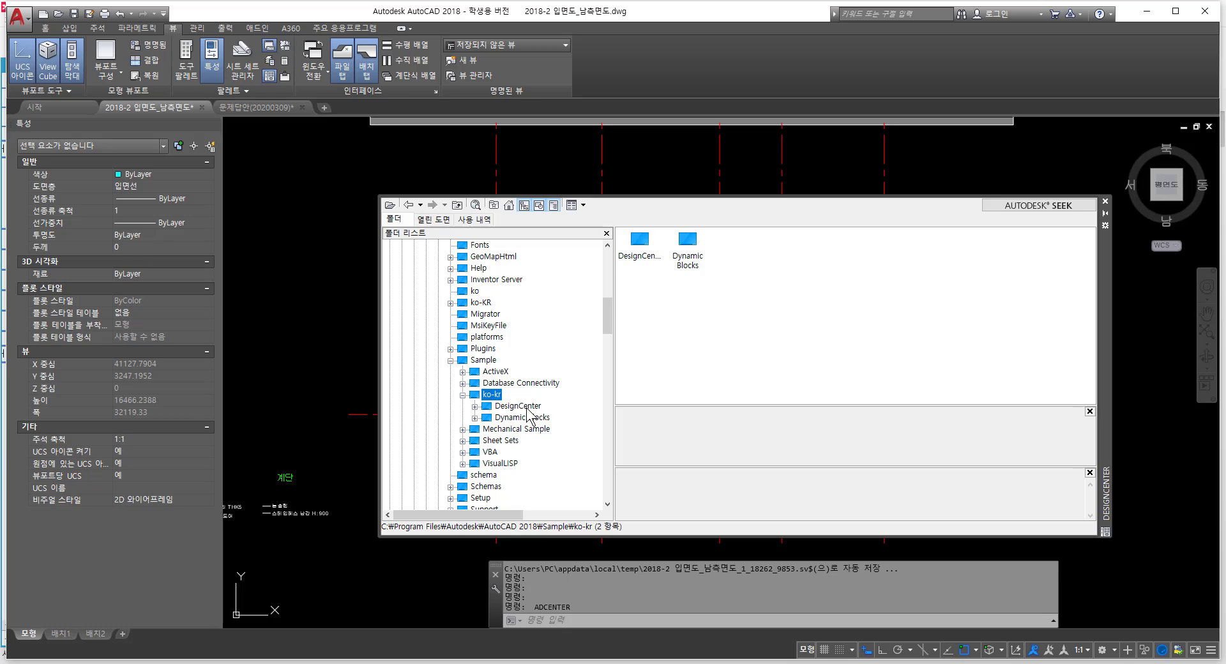
pyautogui.doubleClick(518, 405)
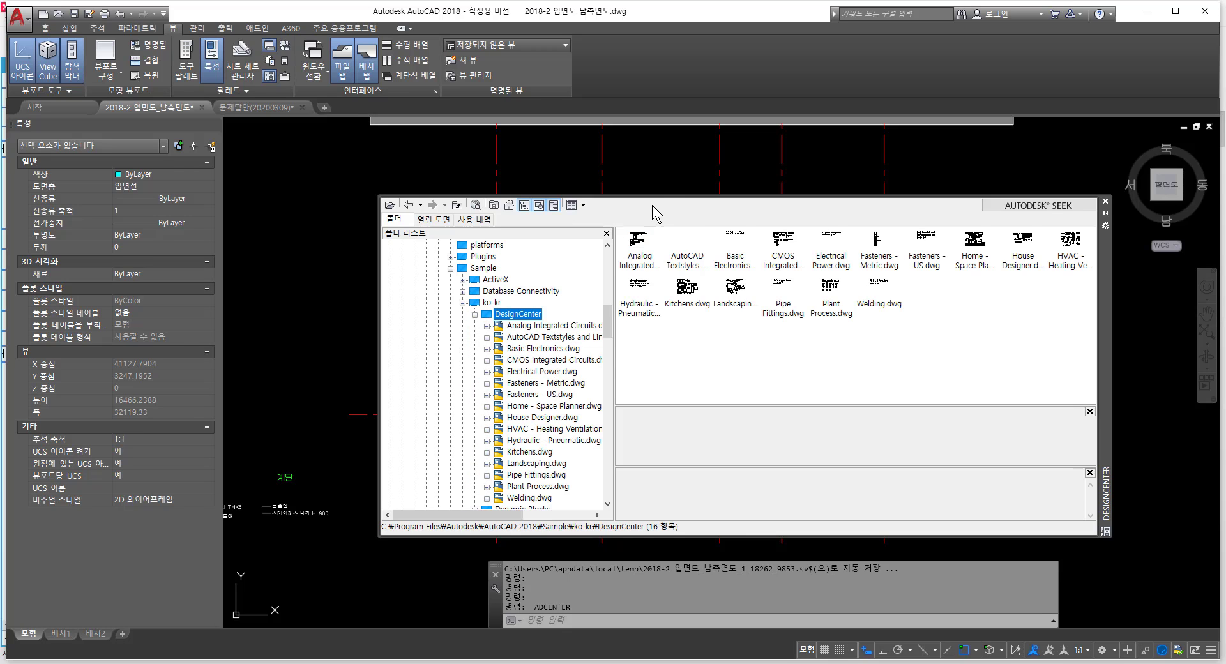
# Step: Expand Landscaping.dwg among the sample drawings and list its blocks (블록)
pyautogui.click(543, 360)
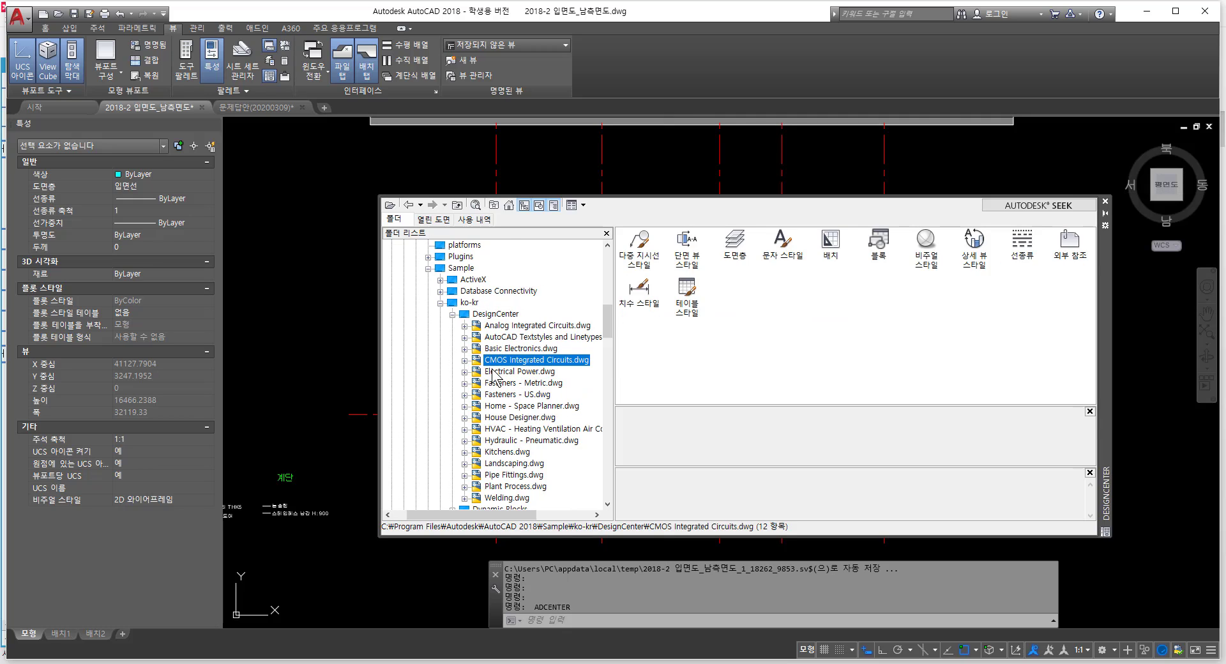
pyautogui.scroll(-2, 501, 402)
pyautogui.click(542, 337)
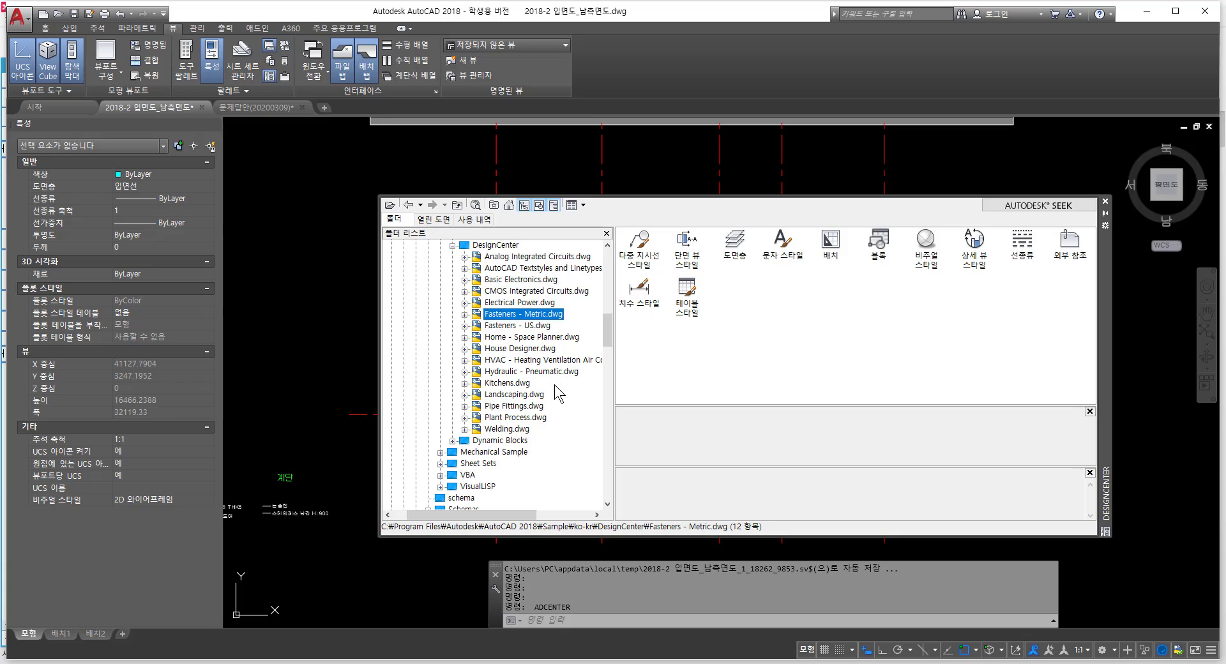
pyautogui.doubleClick(504, 396)
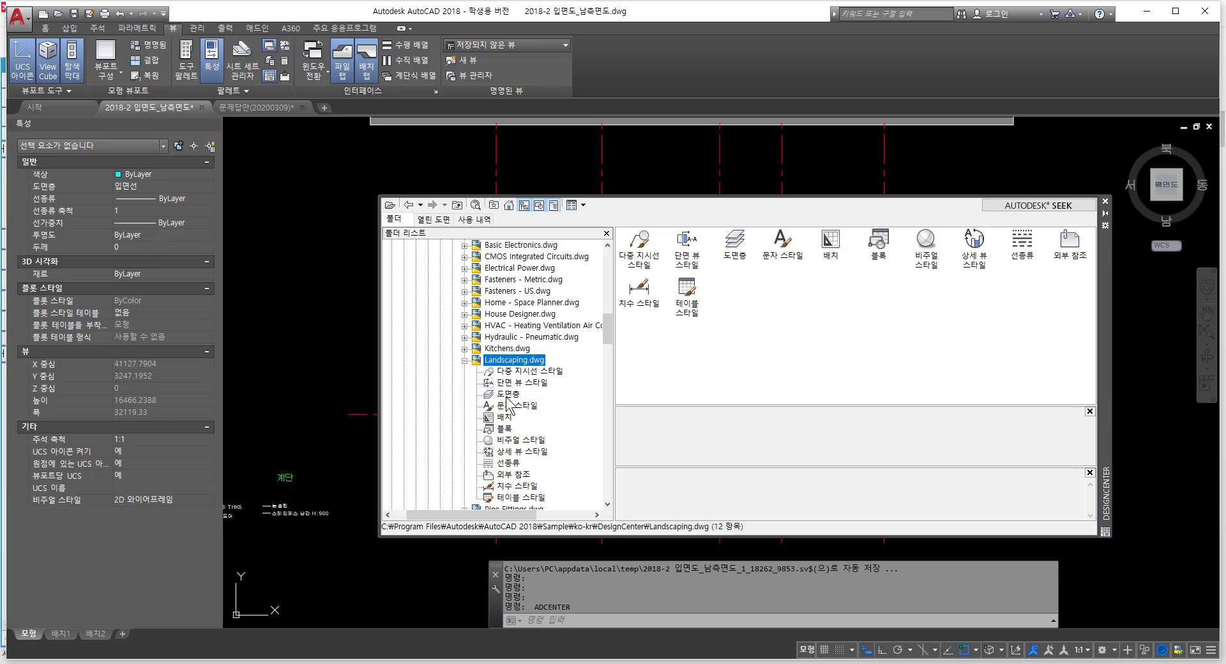
pyautogui.click(504, 428)
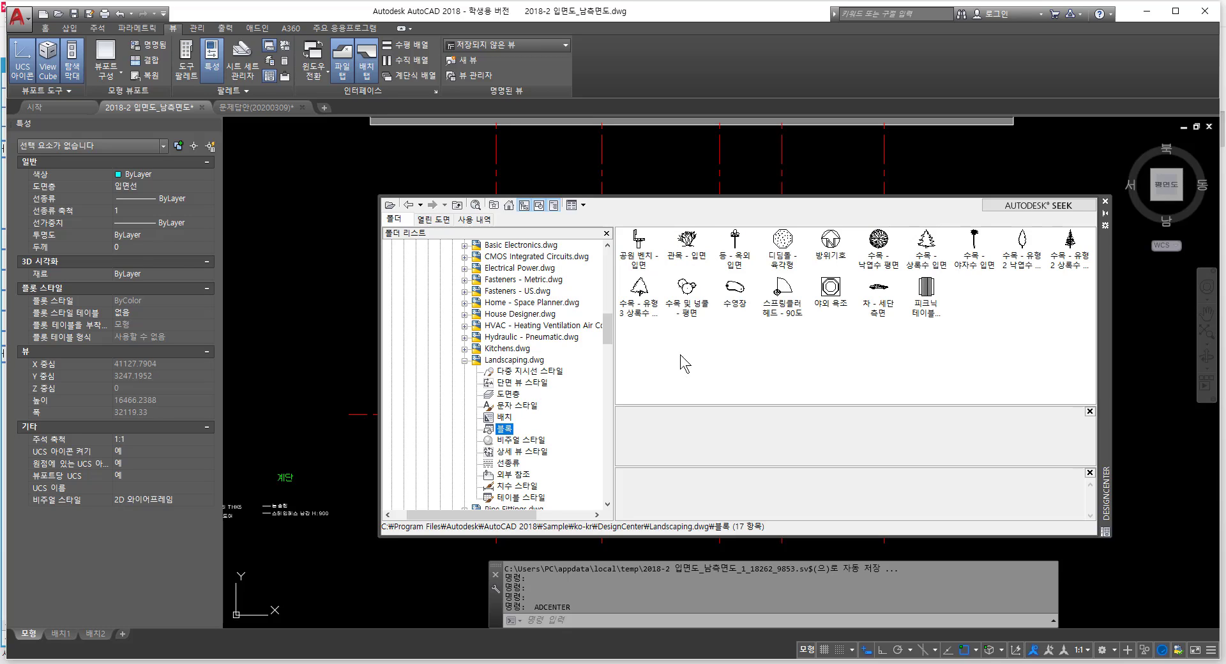
# Step: Compare the tree blocks, insert the type 2 deciduous elevation tree (수목 - 유형 2 낙엽수 입면) at the ground reference line's left end, and close DesignCenter
pyautogui.click(1079, 258)
pyautogui.click(1025, 249)
pyautogui.click(1077, 253)
pyautogui.click(1015, 261)
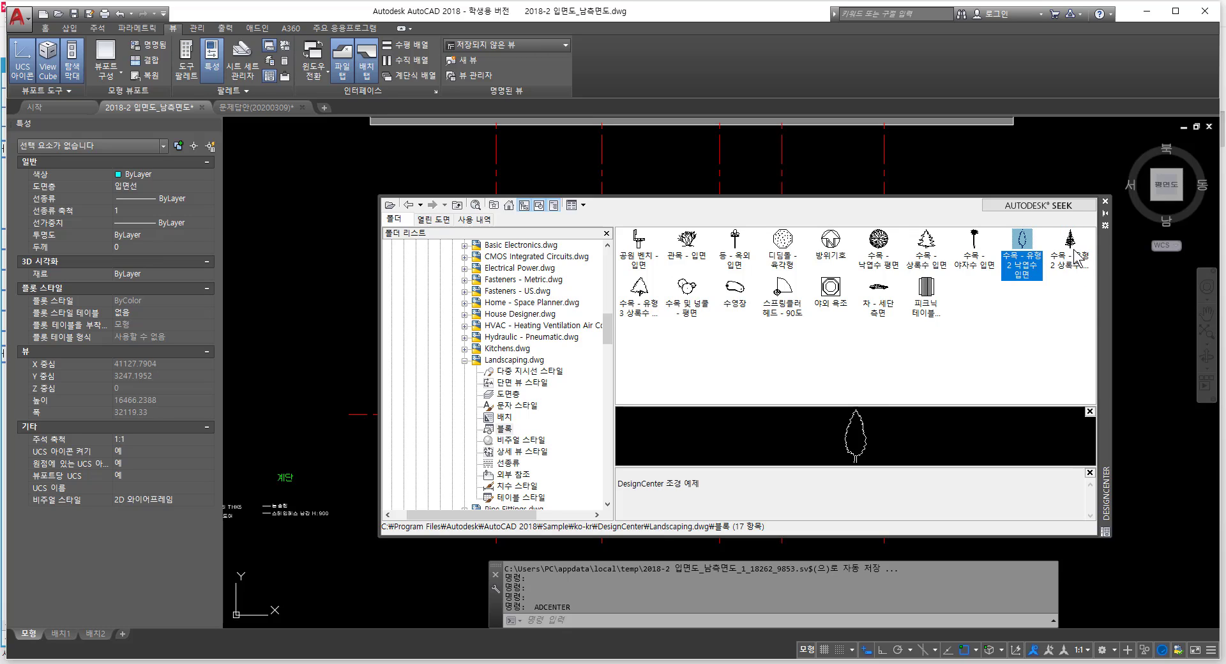
pyautogui.click(1073, 250)
pyautogui.click(1035, 254)
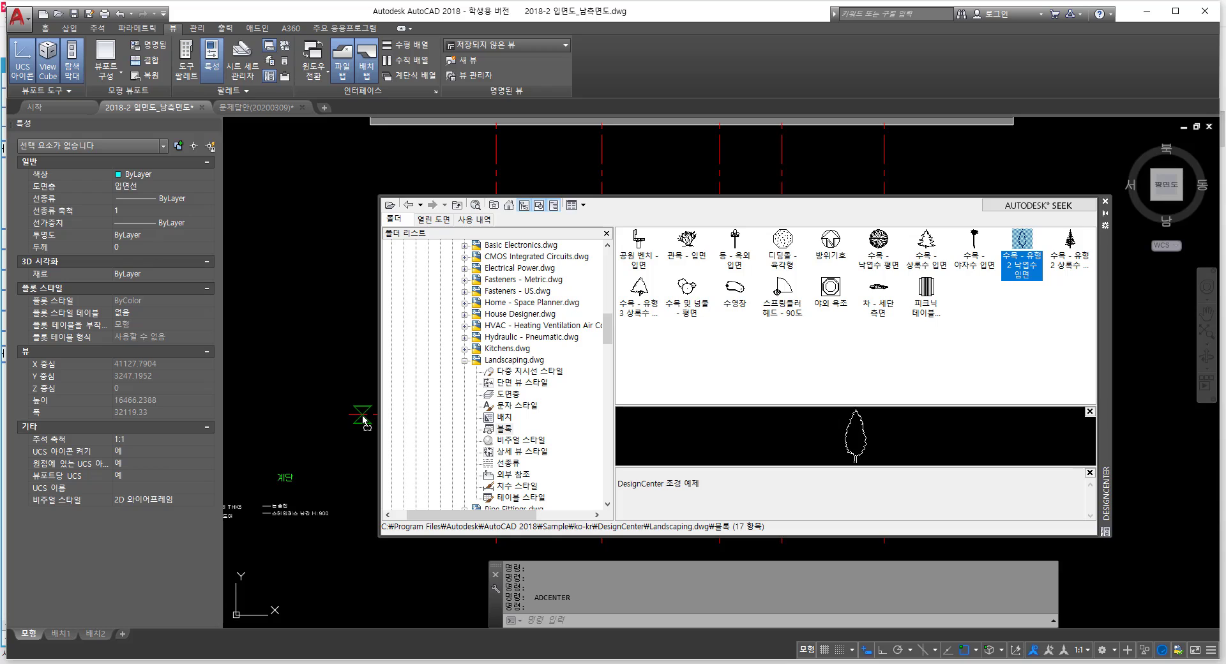
pyautogui.moveTo(362, 416); pyautogui.dragTo(361, 417)
pyautogui.moveTo(338, 305); pyautogui.dragTo(283, 283, button='middle')
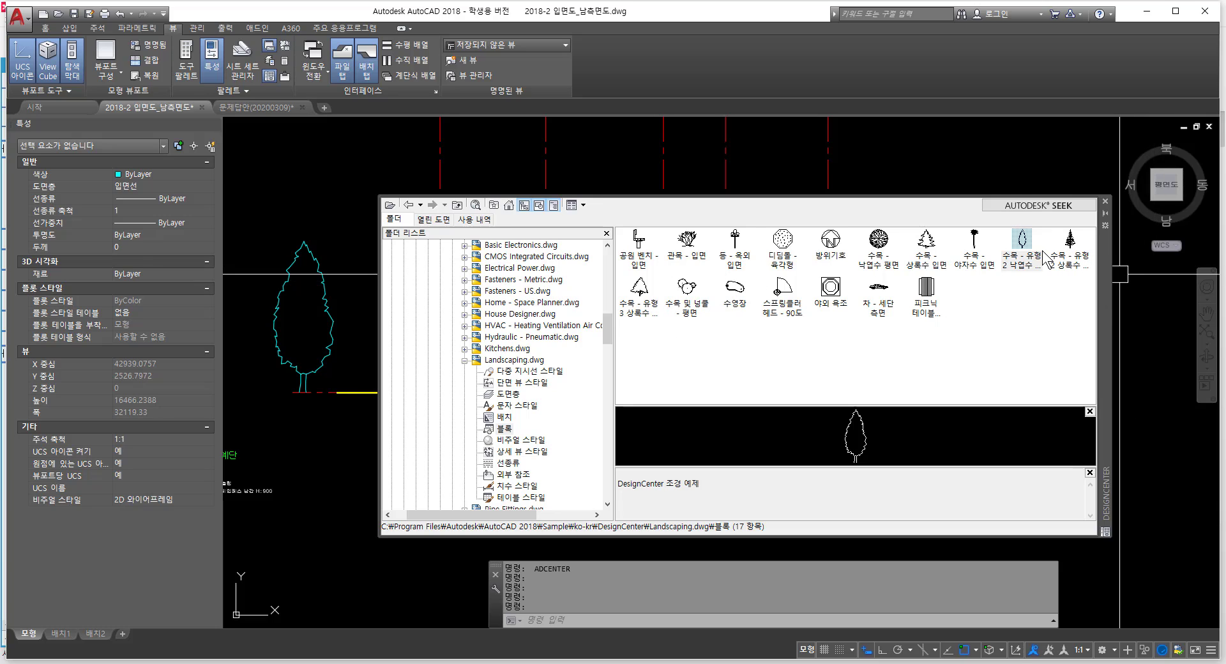
pyautogui.click(1105, 201)
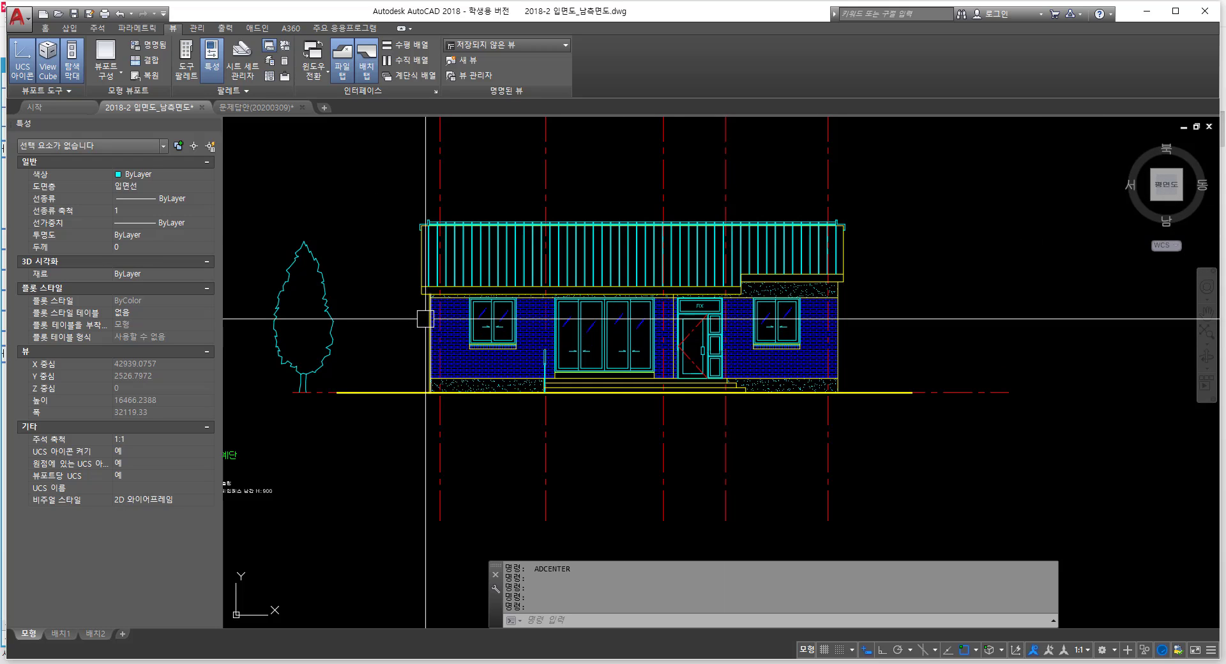
# Step: Move the tree horizontally toward the house with Ortho on so it stands on the thick ground line
pyautogui.moveTo(342, 324); pyautogui.dragTo(432, 337, button='middle')
pyautogui.write('m')
pyautogui.press('Return')
pyautogui.click(424, 340)
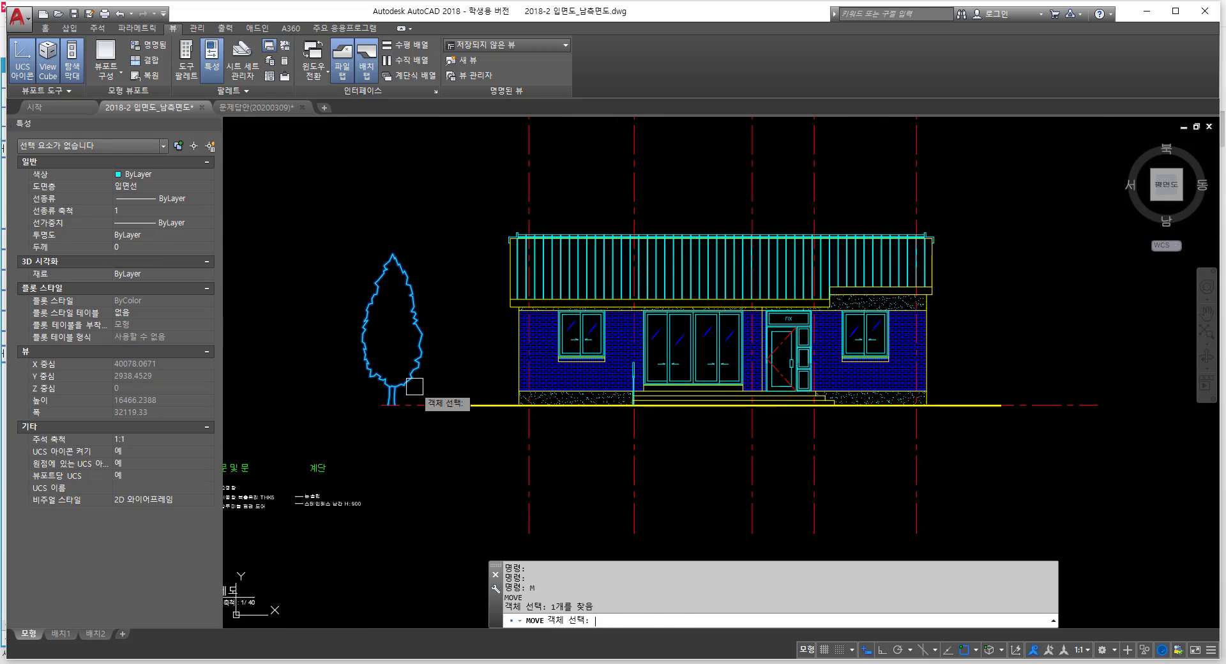
pyautogui.press('Return')
pyautogui.click(385, 460)
pyautogui.press('F8')
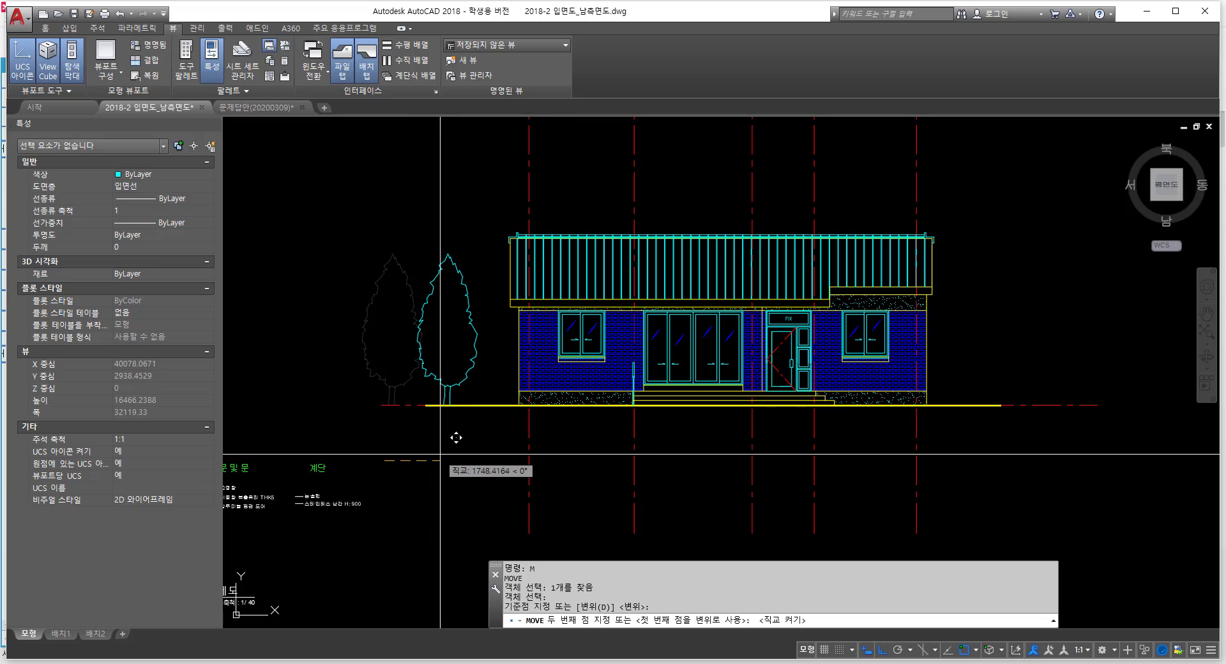
pyautogui.click(471, 422)
pyautogui.write('V')
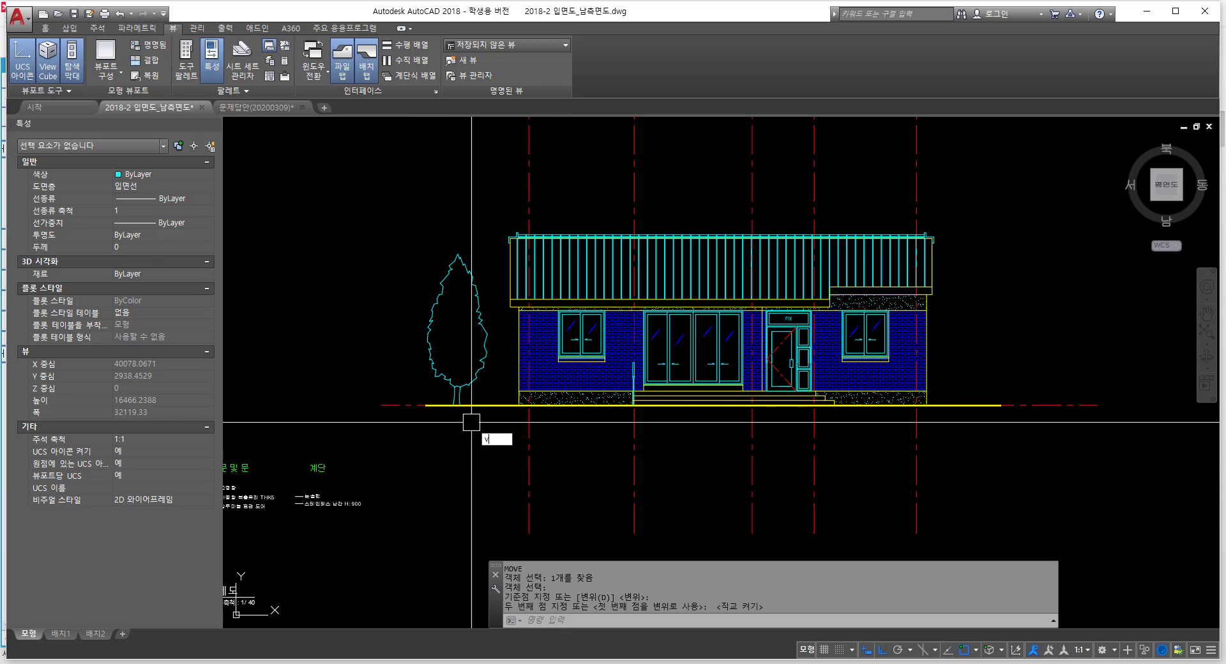
pyautogui.write('opu')
pyautogui.press('Return')
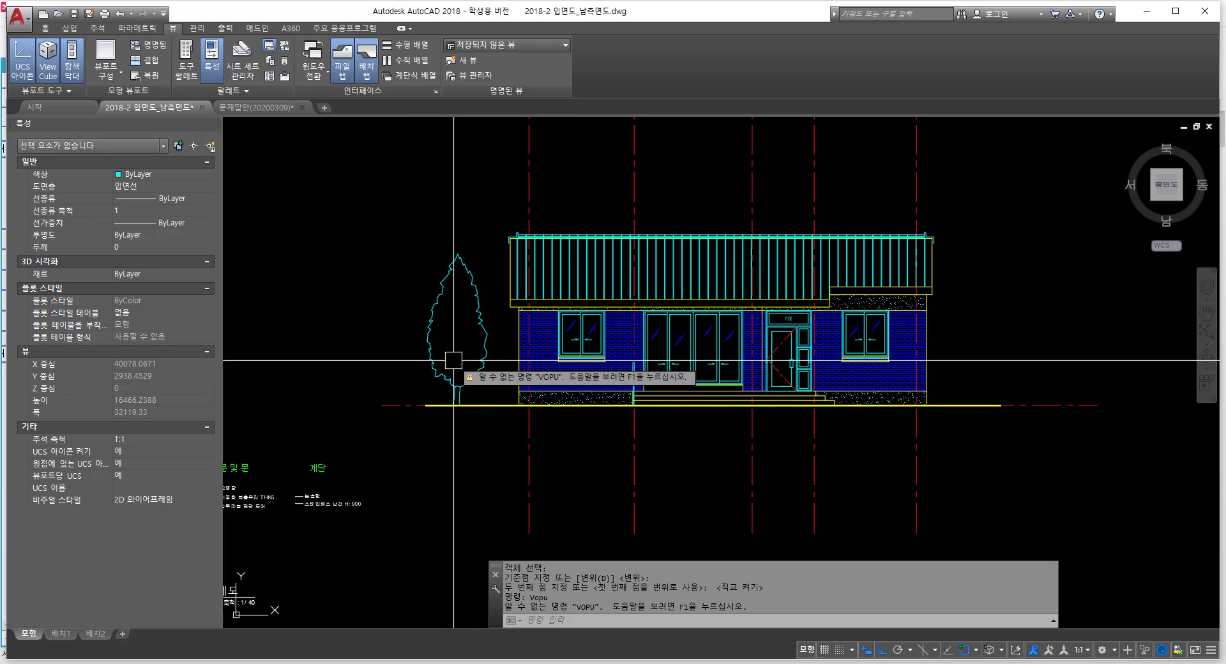
pyautogui.press('Escape')
pyautogui.press('Escape')
pyautogui.write('패')
pyautogui.press('Return')
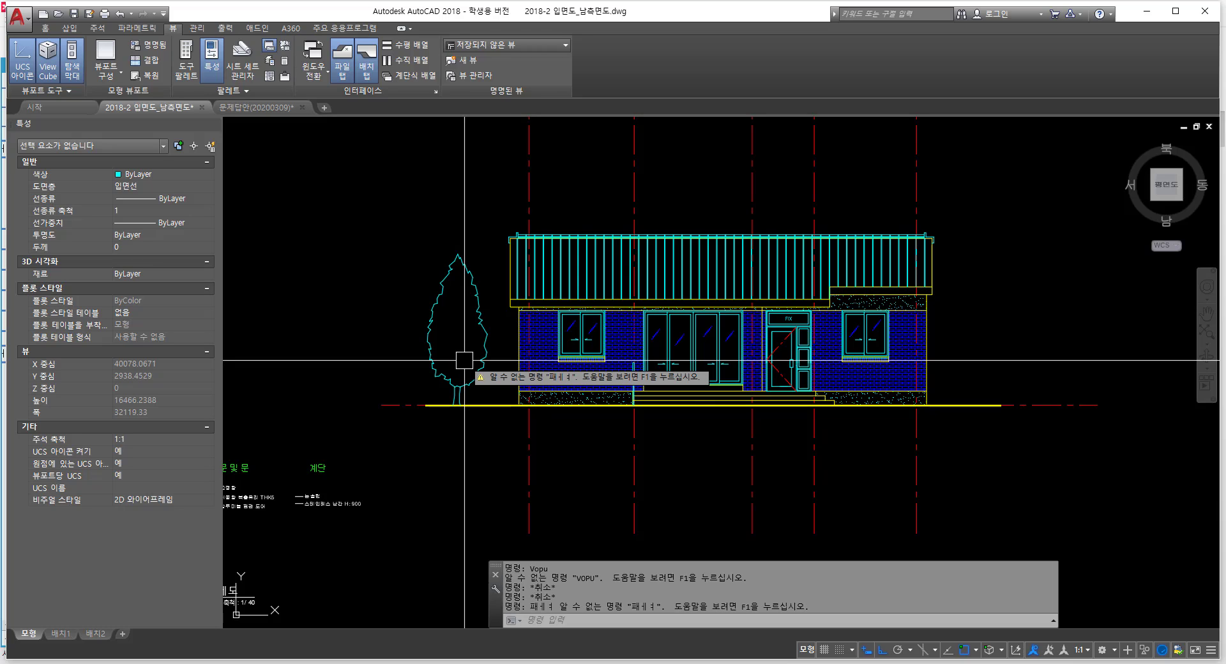
# Step: Copy the tree a short distance horizontally away from the house, overlapping the original along the ground line
pyautogui.press('Hangul')
pyautogui.write('copy')
pyautogui.press('space')
pyautogui.click(483, 364)
pyautogui.press('space')
pyautogui.click(476, 458)
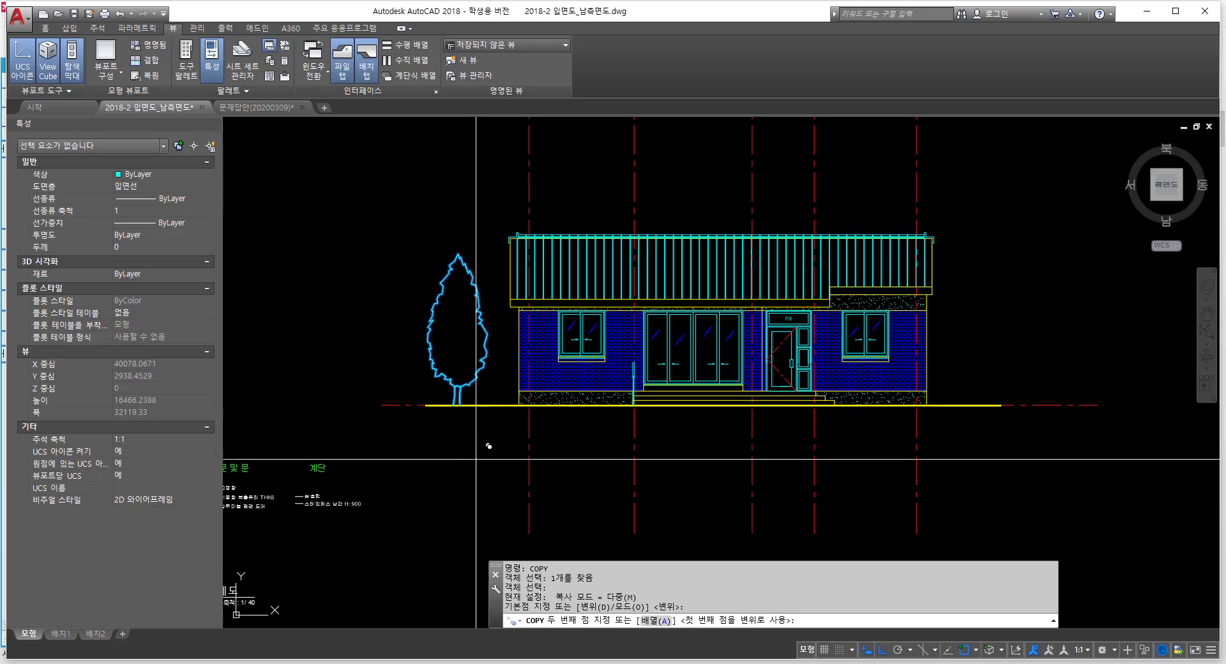
pyautogui.click(449, 404)
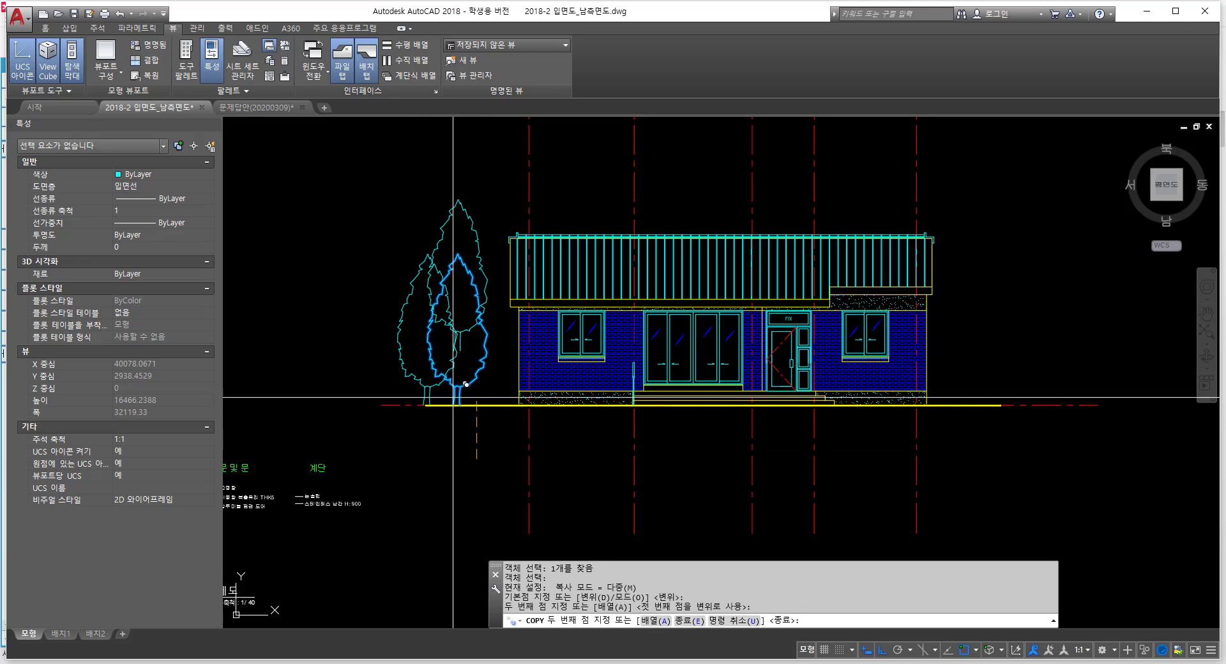
pyautogui.press('Escape')
pyautogui.press('Escape')
pyautogui.press('Escape')
pyautogui.press('Escape')
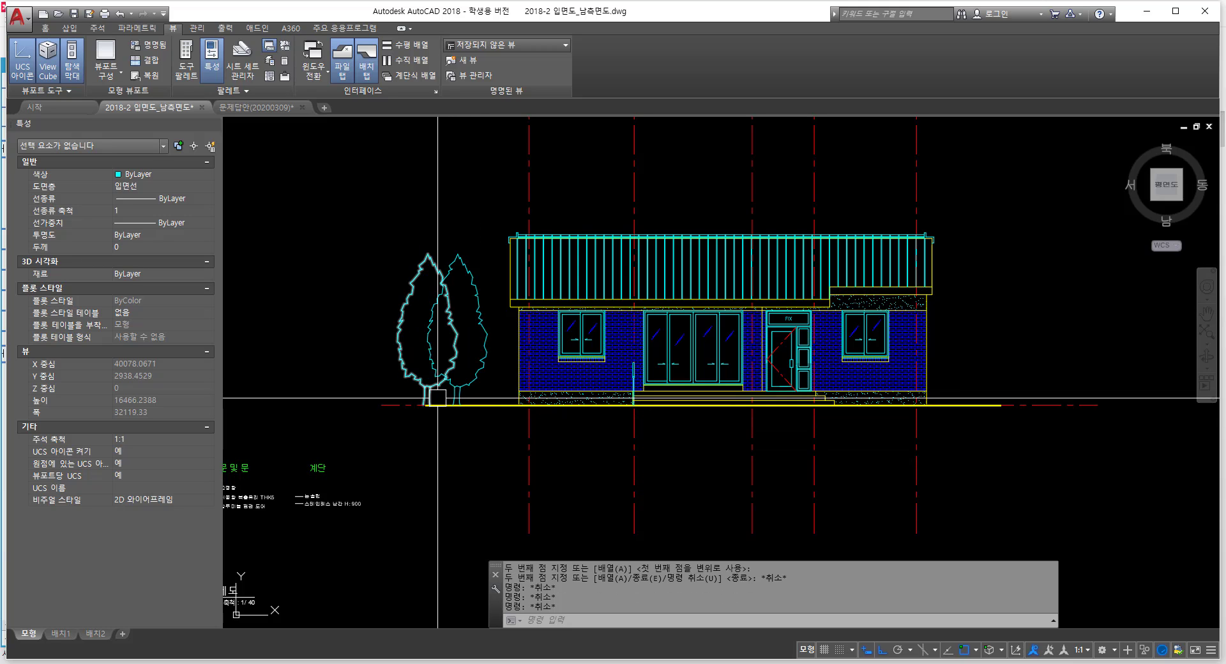
# Step: Scale the copied tree by a factor of 0.8 about the base of its trunk on the ground line
pyautogui.press('space')
pyautogui.click(410, 375)
pyautogui.scroll(4, 419, 391)
pyautogui.press('space')
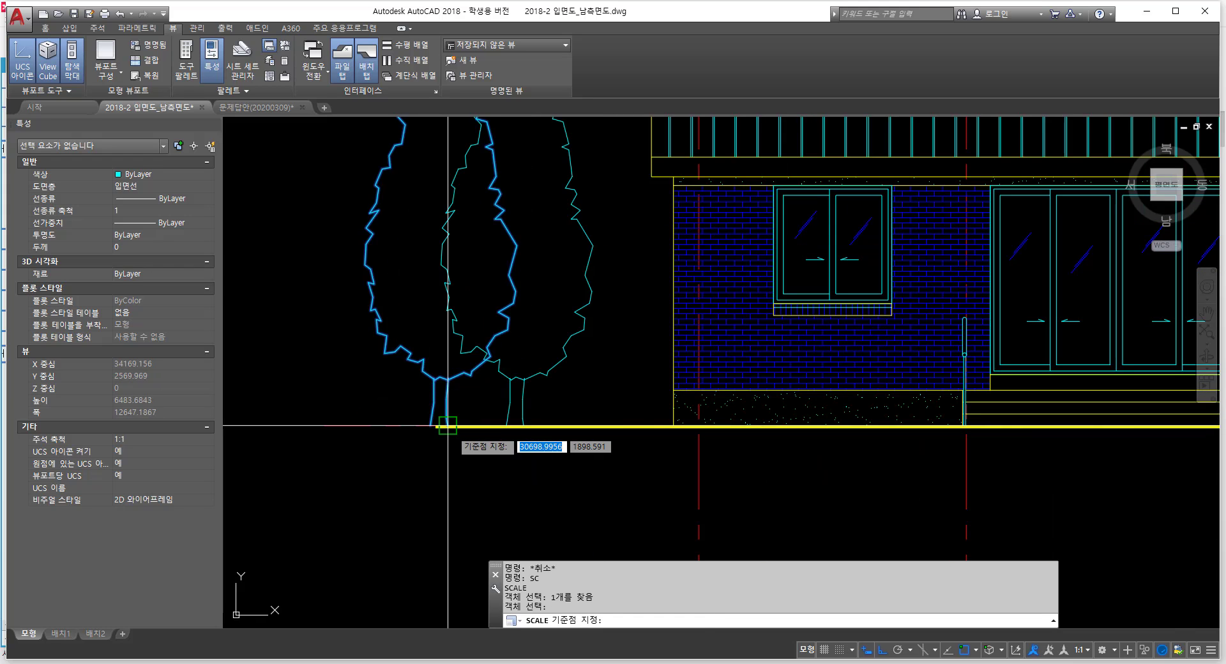
pyautogui.click(448, 425)
pyautogui.write('0.8')
pyautogui.press('Return')
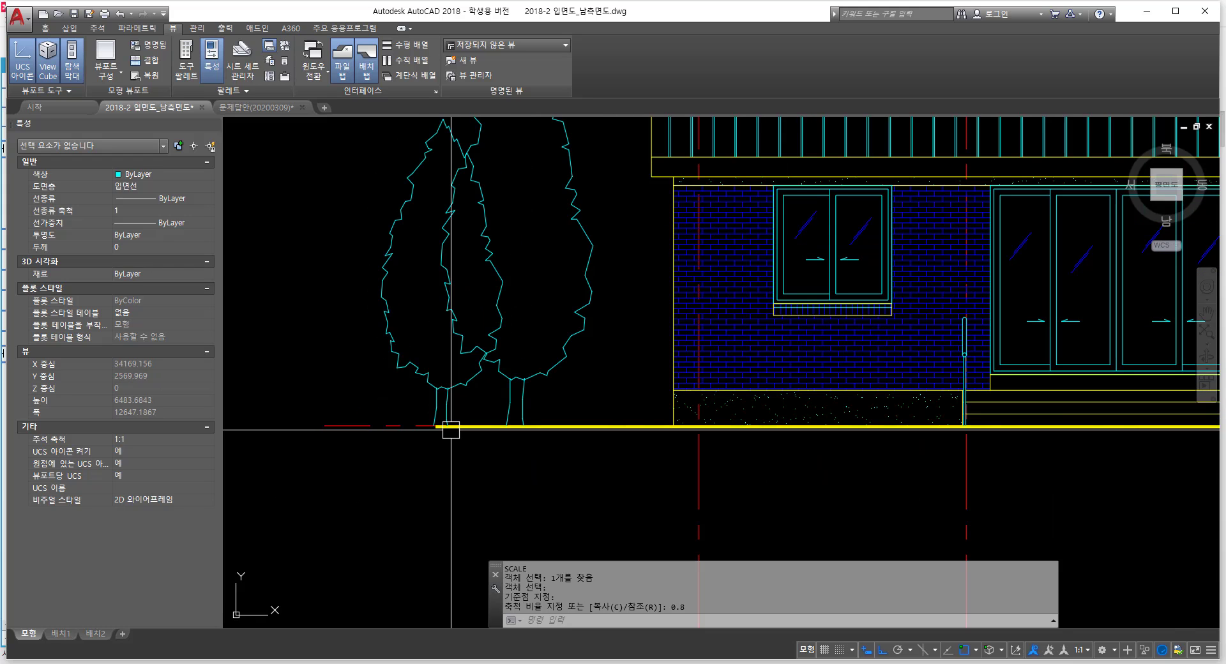
# Step: Scale the copied tree once more by 0.9 about its trunk base
pyautogui.scroll(-4, 451, 429)
pyautogui.scroll(2, 447, 398)
pyautogui.press('space')
pyautogui.click(457, 433)
pyautogui.scroll(2, 470, 441)
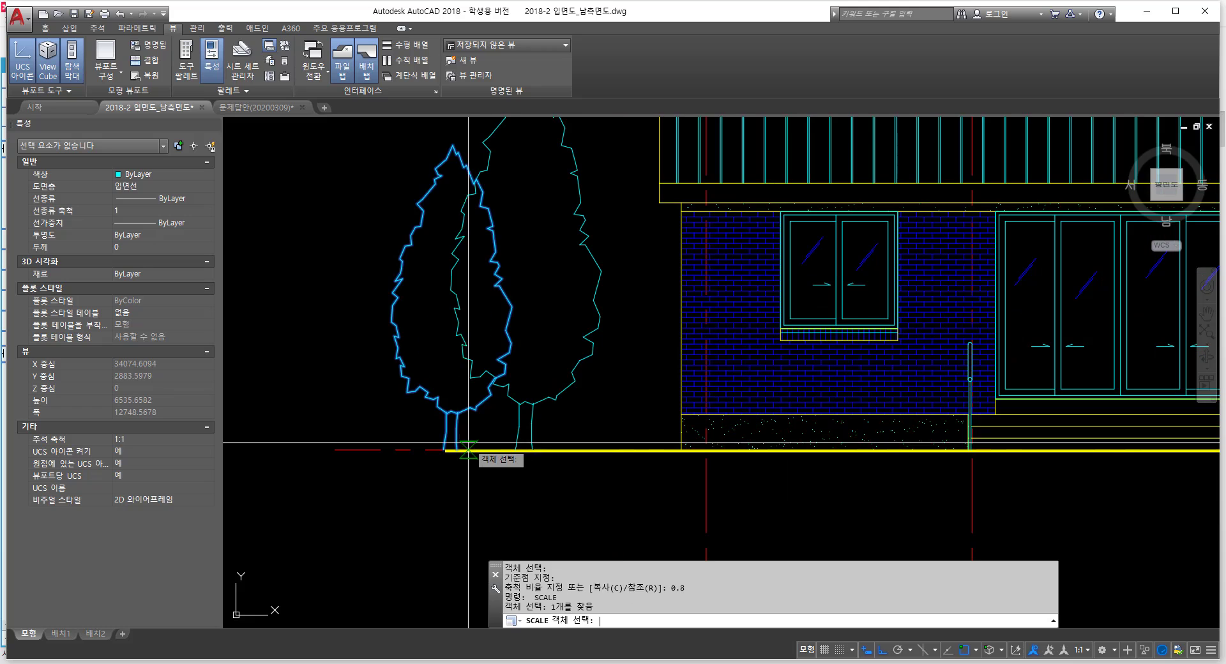
pyautogui.press('space')
pyautogui.click(456, 448)
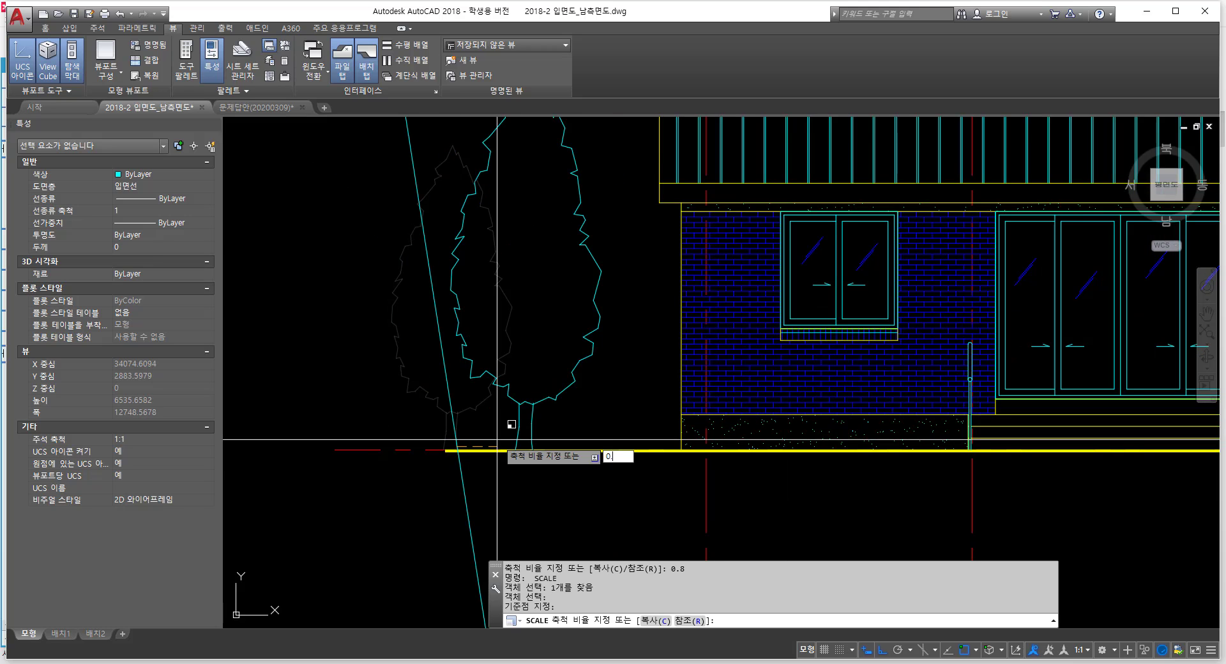
pyautogui.press('Return')
pyautogui.press('Escape')
pyautogui.scroll(-4, 510, 472)
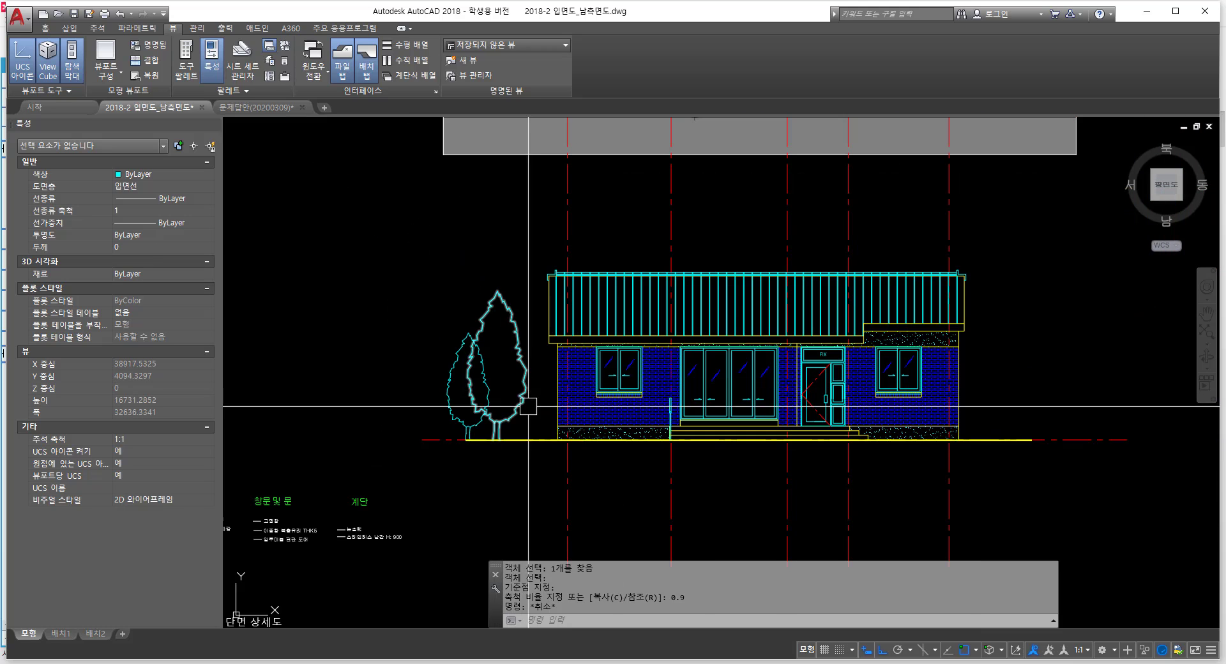
# Step: Explode the smaller tree block so that its outline can be edited
pyautogui.scroll(2, 484, 413)
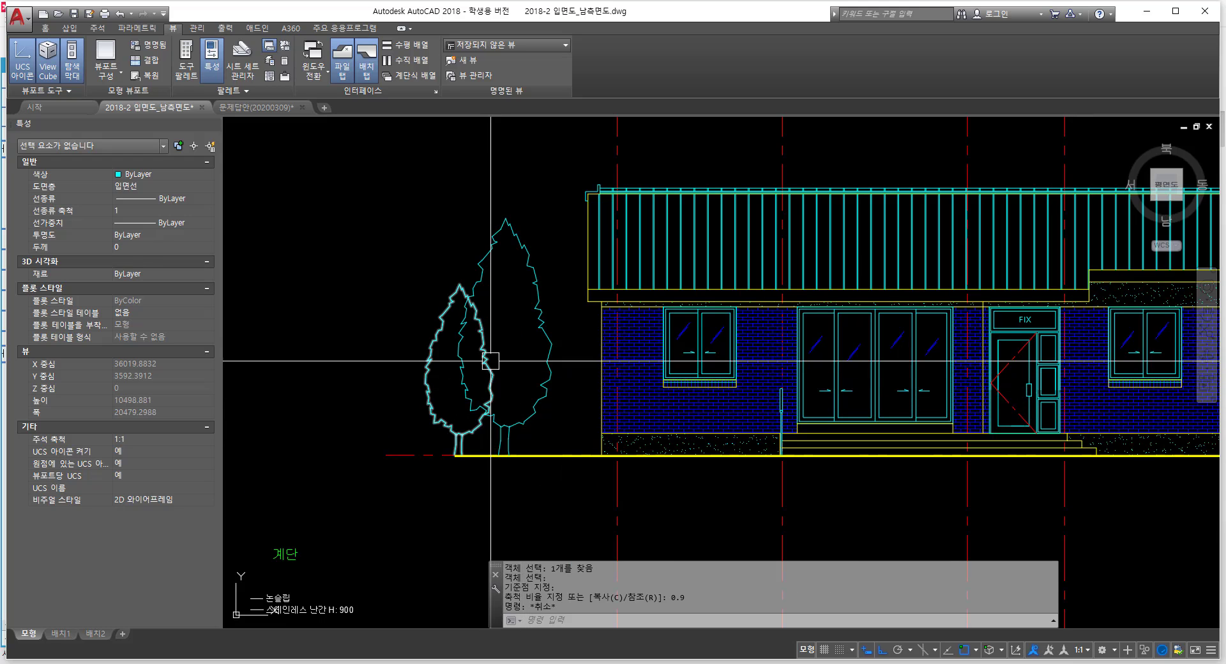
pyautogui.write('x')
pyautogui.press('Return')
pyautogui.click(419, 399)
pyautogui.scroll(4, 489, 360)
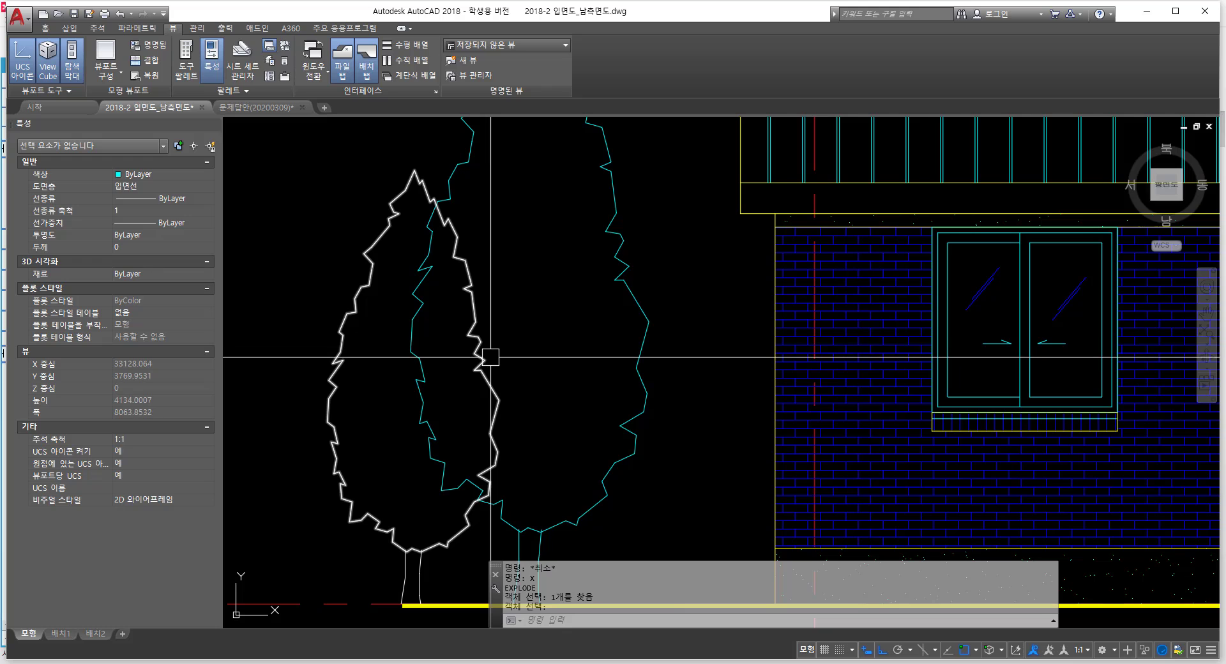
pyautogui.press('Return')
# Step: Trim the part of the smaller tree's outline that lies inside the larger tree, using the larger tree as the cutting edge
pyautogui.write('tr')
pyautogui.press('Return')
pyautogui.scroll(5, 440, 204)
pyautogui.click(437, 216)
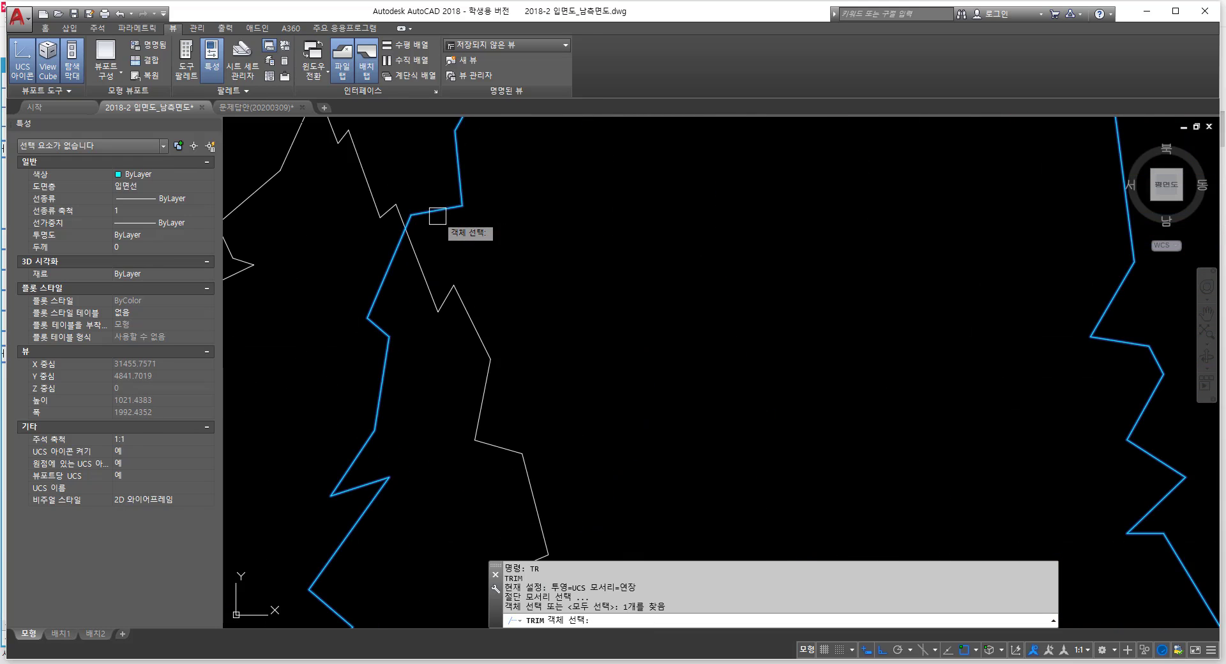
pyautogui.press('Return')
pyautogui.scroll(-5, 484, 293)
pyautogui.press('Return')
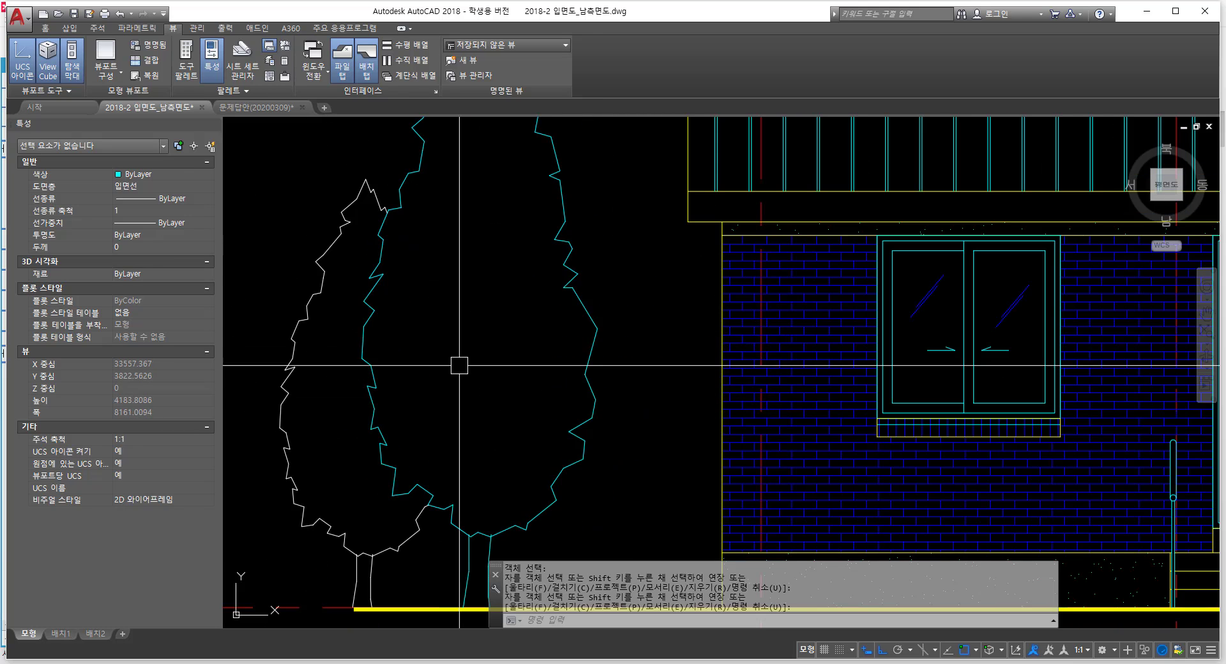
pyautogui.scroll(-5, 459, 365)
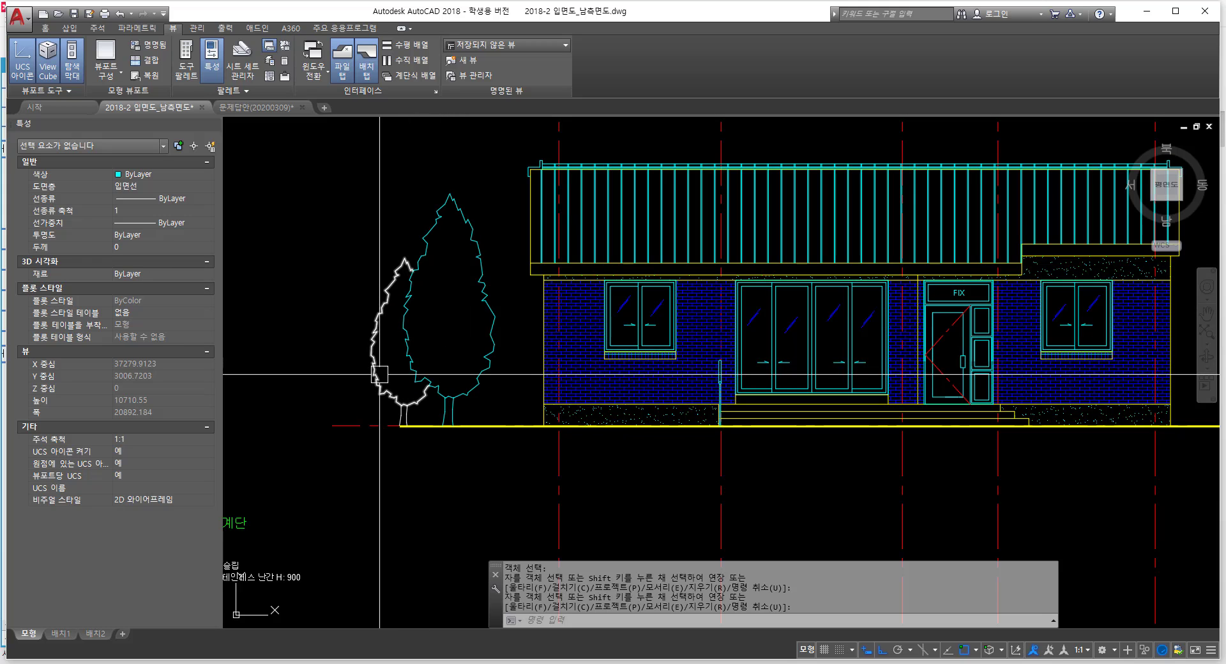
# Step: Cut the trimmed small tree's pieces and paste them back as a single block beside the large tree on the ground line
pyautogui.click(309, 208)
pyautogui.click(450, 483)
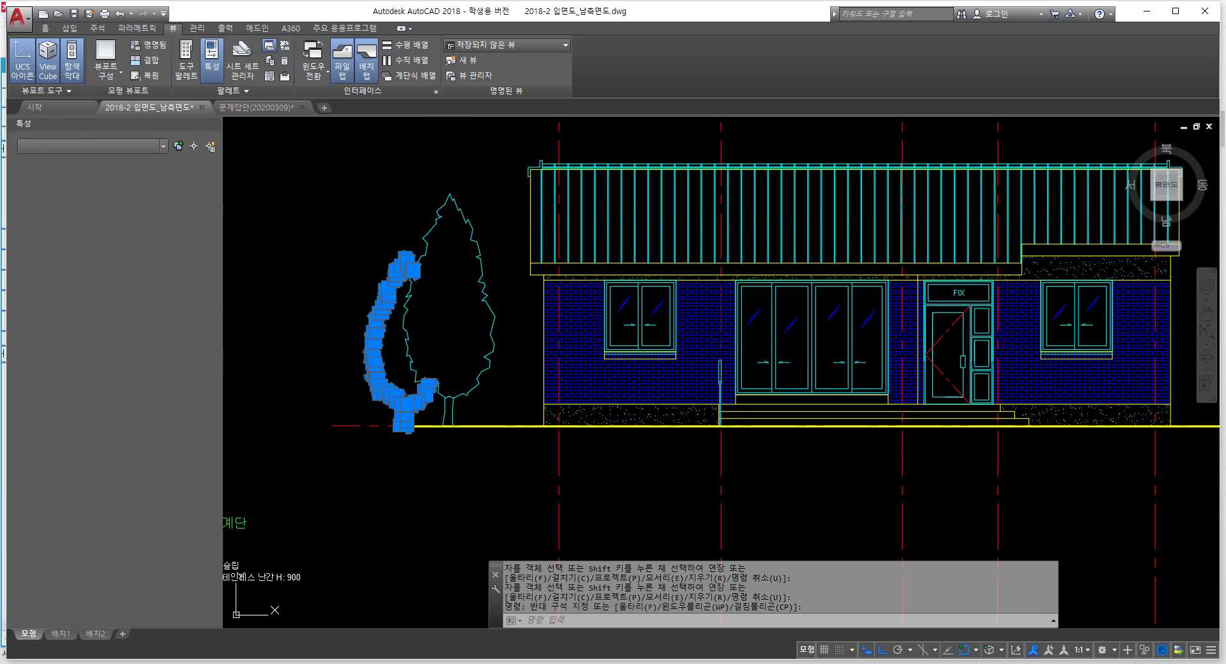
pyautogui.hotkey('ctrl', 'x')
pyautogui.hotkey('ctrl', 'shift', 'v')
pyautogui.press('Escape')
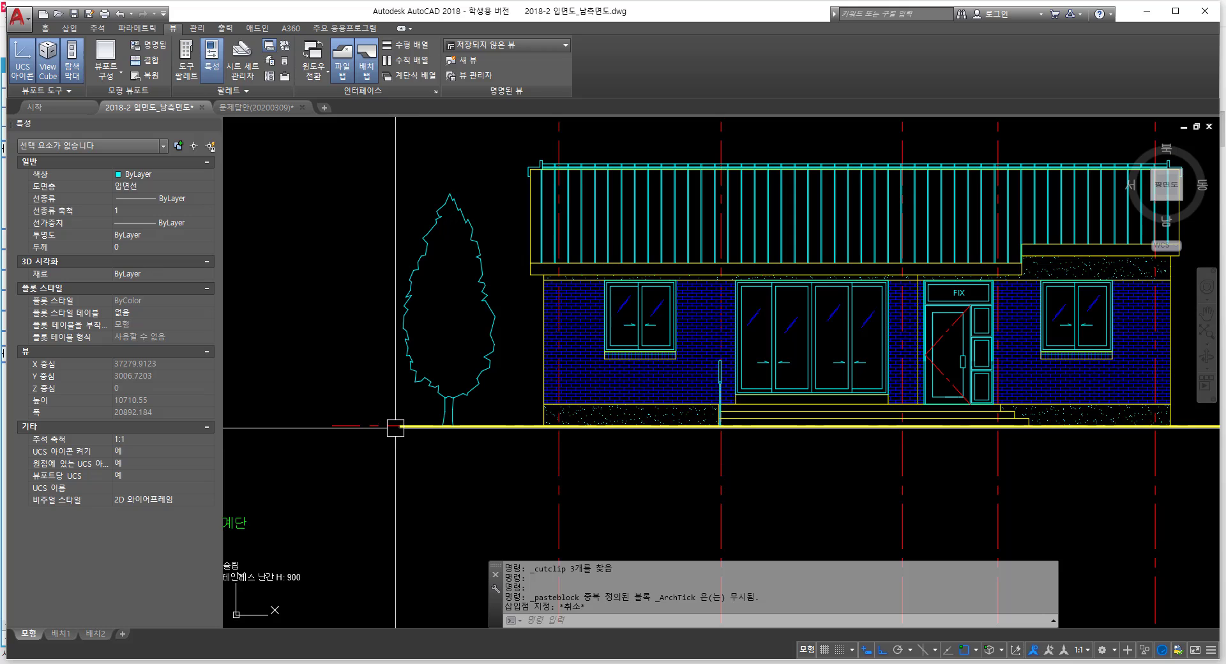
pyautogui.hotkey('ctrl', 'shift', 'v')
pyautogui.scroll(4, 415, 434)
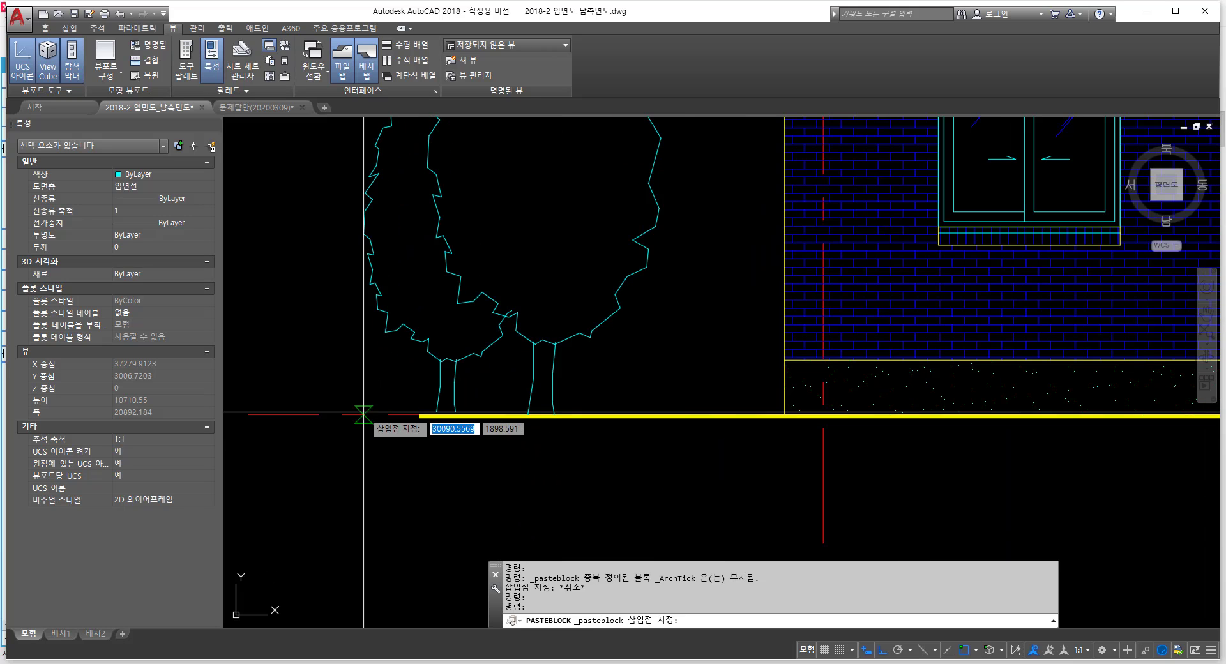
pyautogui.press('Escape')
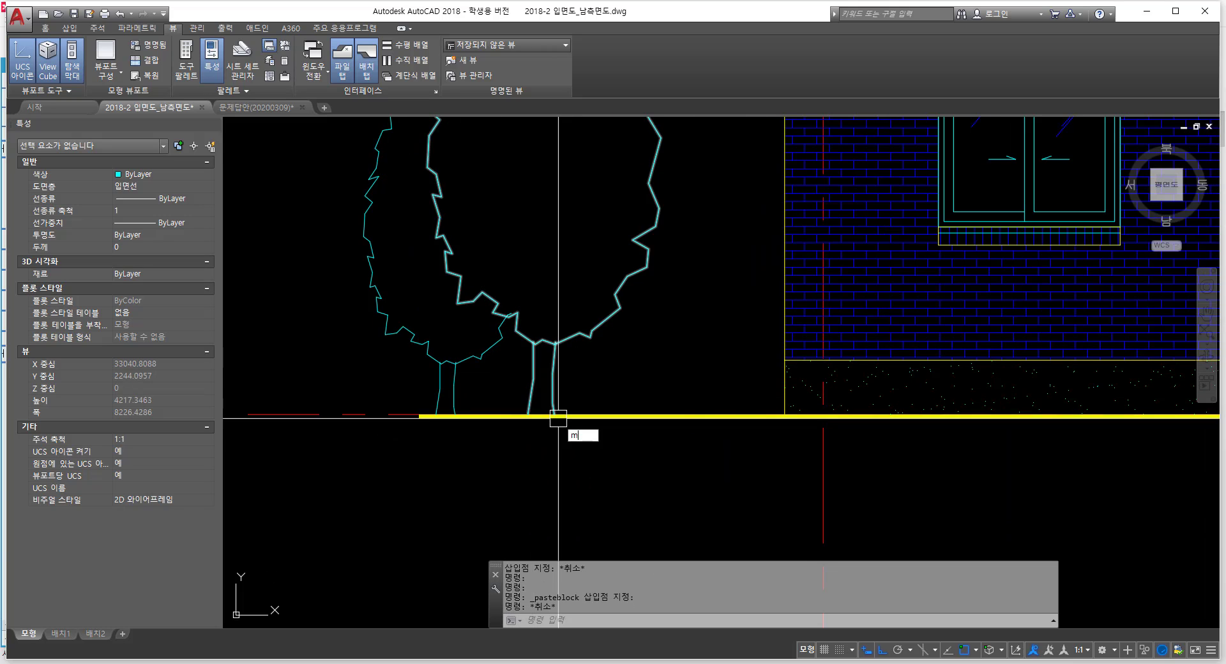
# Step: Move the small tree block slightly outward, horizontally away from the house, so its outline meets the large tree
pyautogui.write('M')
pyautogui.press('Return')
pyautogui.click(499, 329)
pyautogui.scroll(-4, 502, 453)
pyautogui.press('Return')
pyautogui.scroll(4, 498, 325)
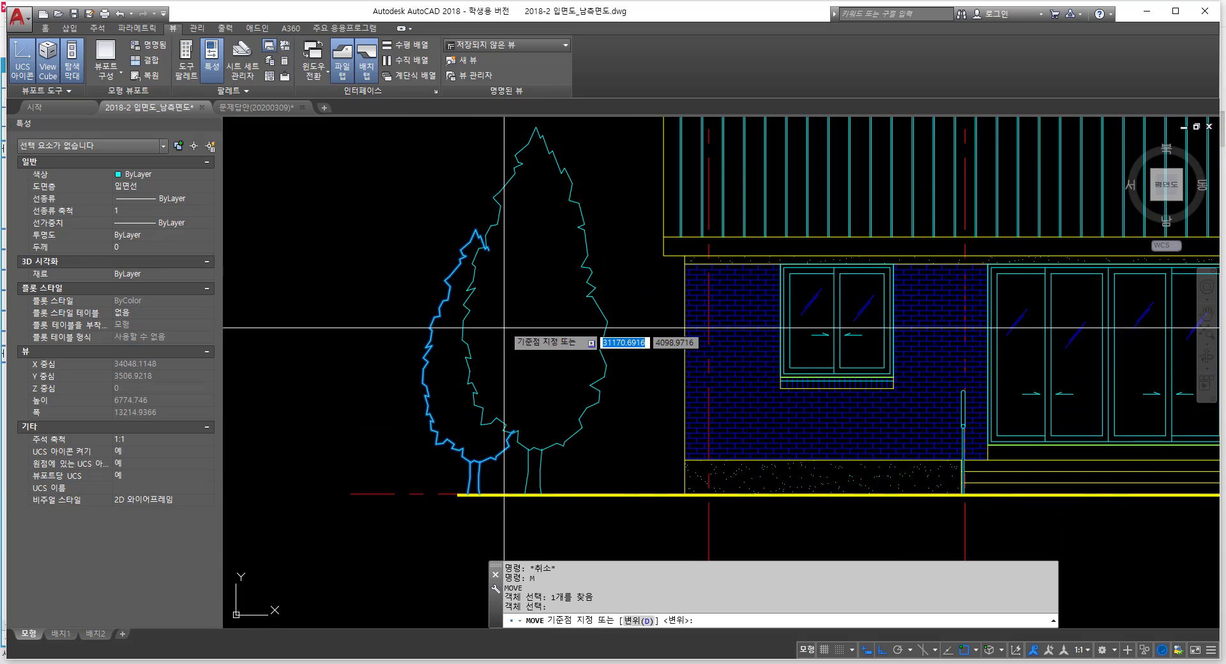
pyautogui.click(569, 348)
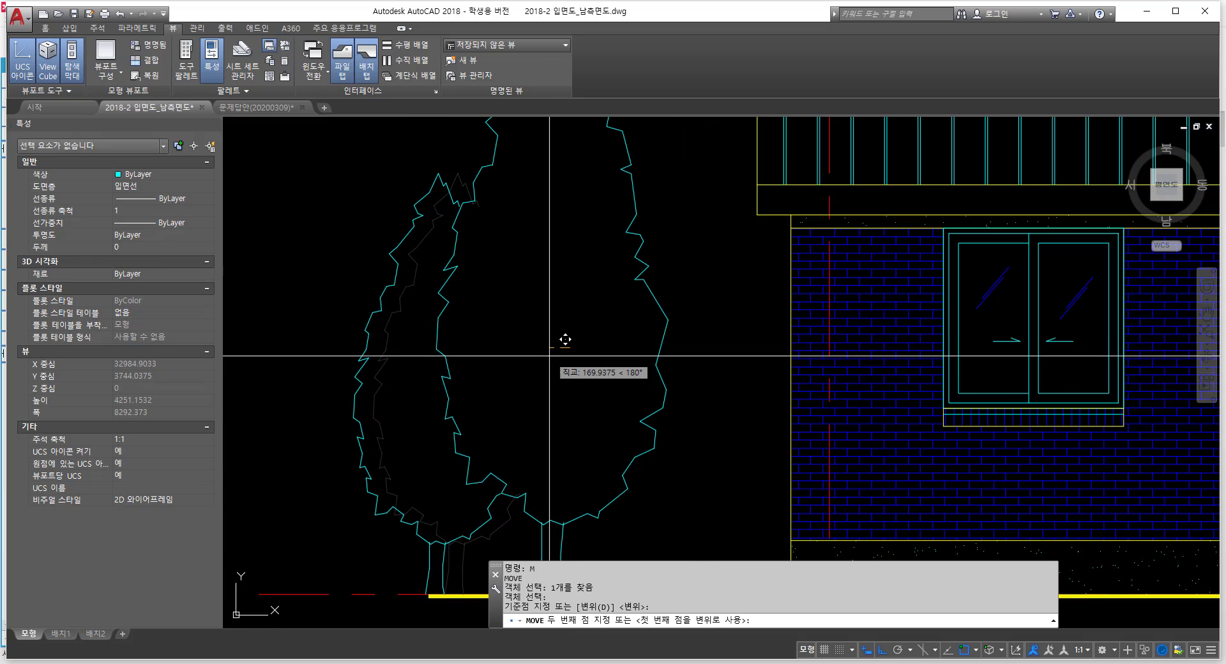
pyautogui.press('Escape')
pyautogui.press('Escape')
pyautogui.scroll(-6, 460, 330)
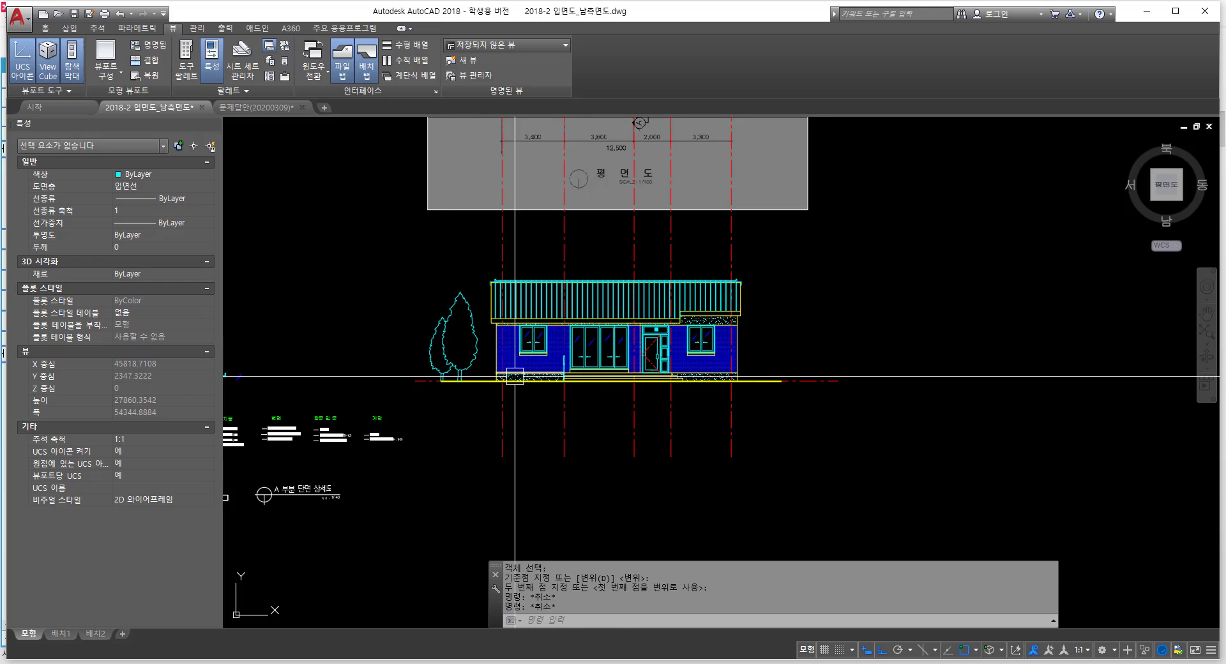
# Step: Move both trees together slightly toward the house so they stand fully on the thick ground line
pyautogui.scroll(3, 469, 335)
pyautogui.write('M')
pyautogui.press('Return')
pyautogui.click(384, 362)
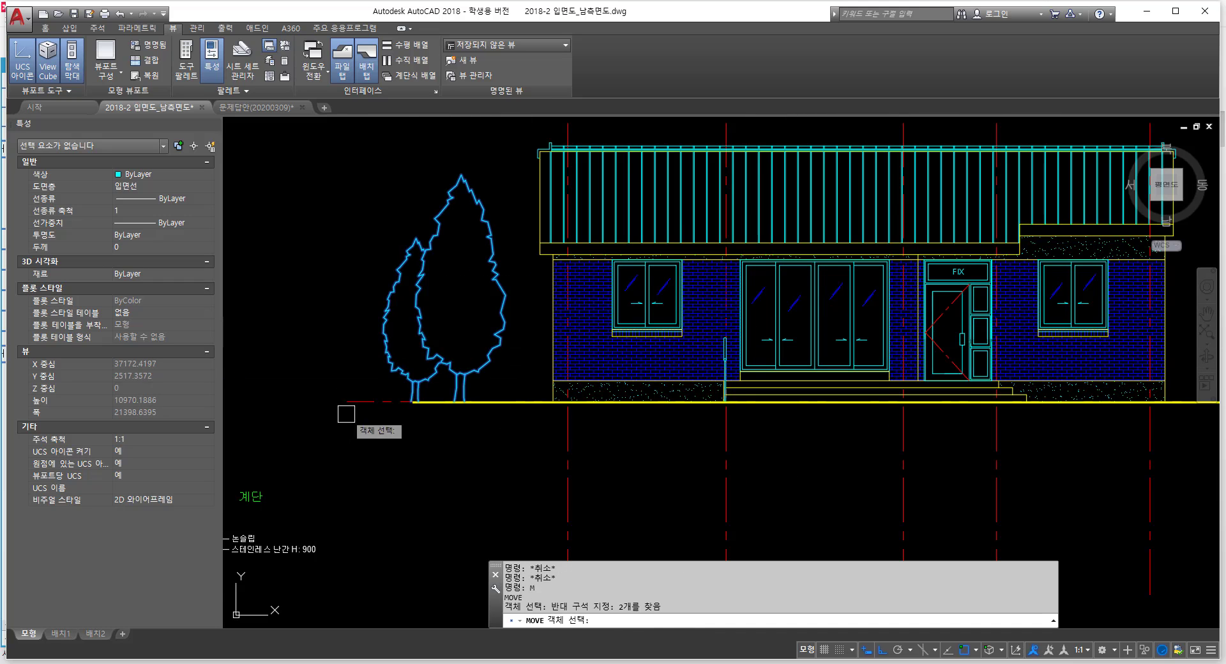
pyautogui.press('Return')
pyautogui.click(370, 475)
pyautogui.click(402, 487)
pyautogui.scroll(-4, 386, 415)
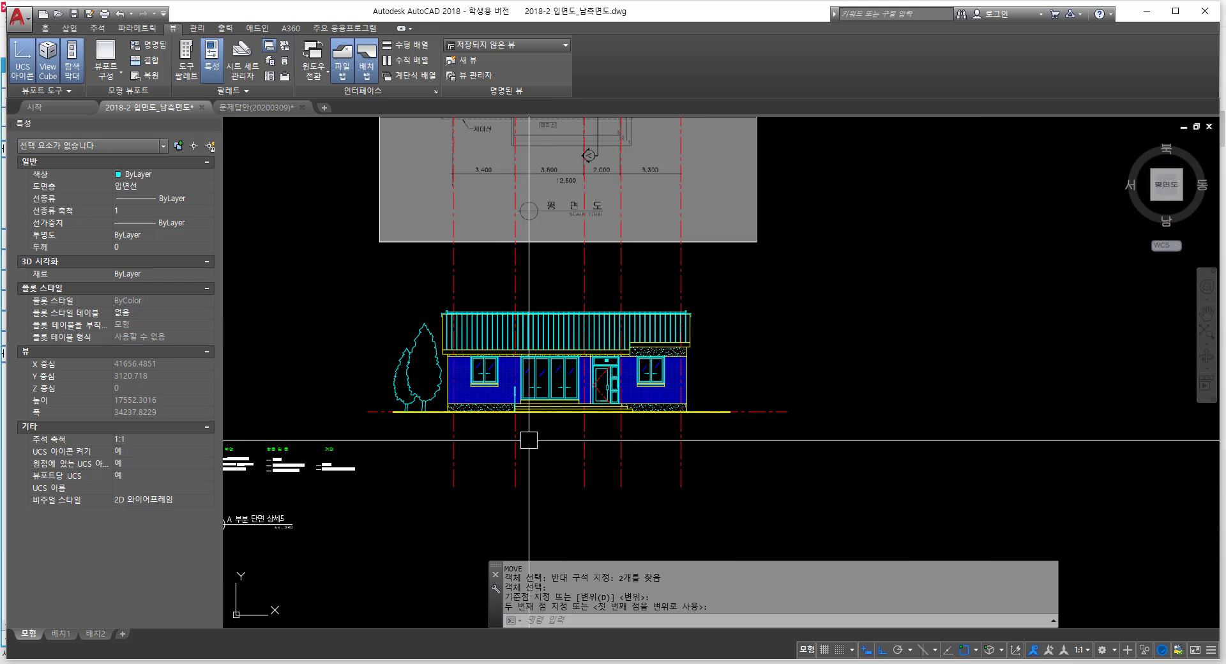
pyautogui.moveTo(527, 440); pyautogui.dragTo(518, 440, button='middle')
pyautogui.scroll(2, 673, 402)
pyautogui.moveTo(739, 394); pyautogui.dragTo(861, 393, button='middle')
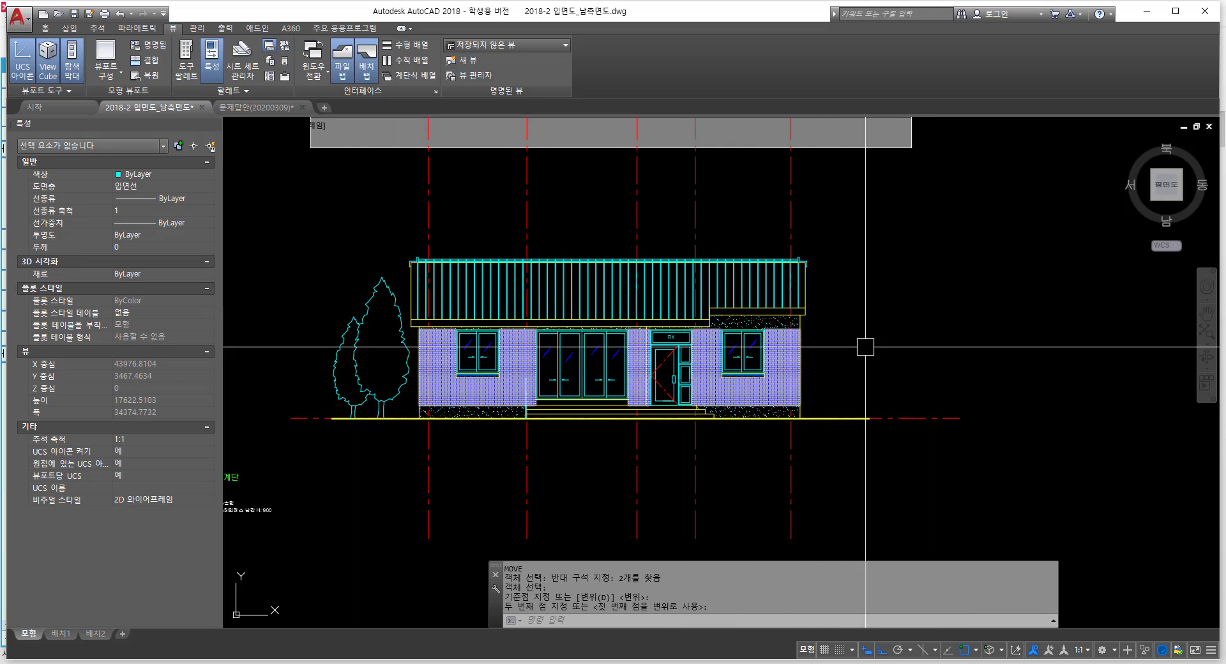
# Step: Move both trees horizontally to the opposite side of the house, past the east wall
pyautogui.write('m')
pyautogui.press('Return')
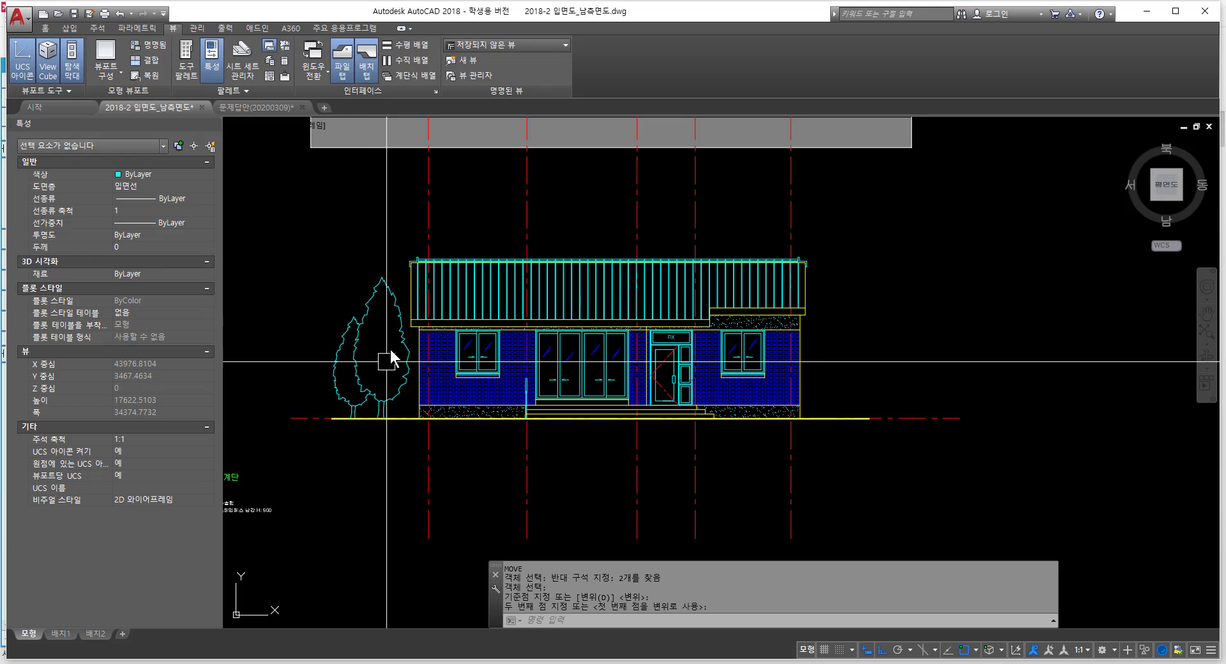
pyautogui.click(383, 260)
pyautogui.click(304, 345)
pyautogui.press('Return')
pyautogui.click(374, 357)
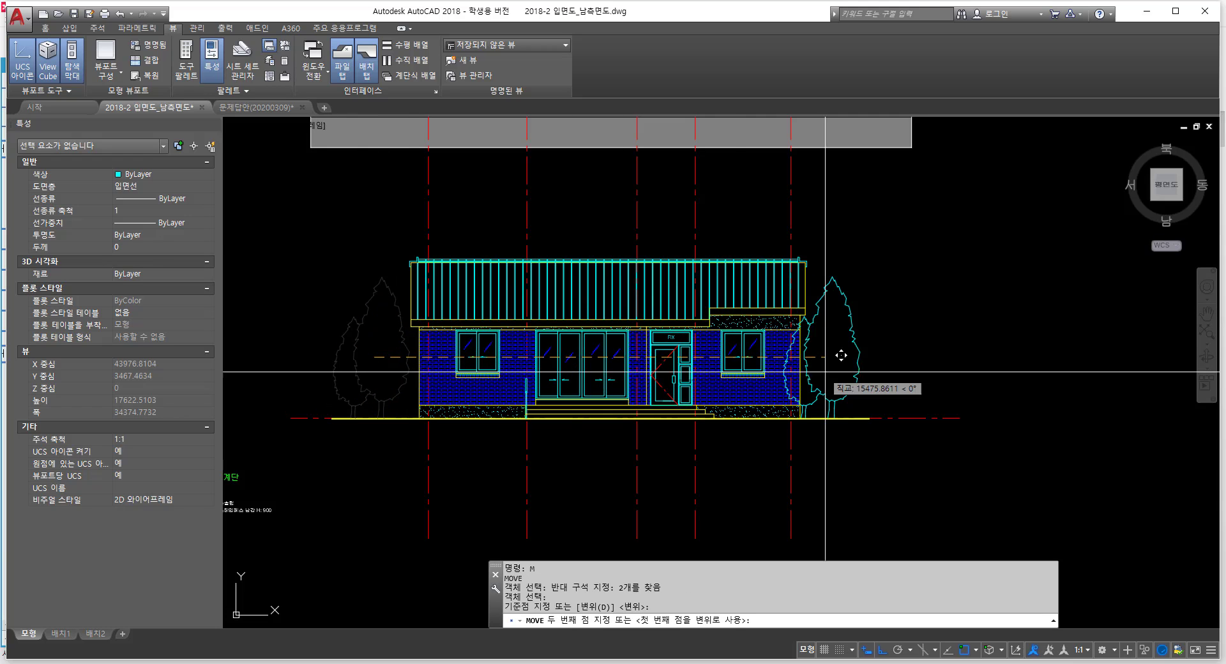
pyautogui.click(878, 376)
# Step: Mirror both trees about a vertical axis through the large tree and erase the source objects
pyautogui.write('mi')
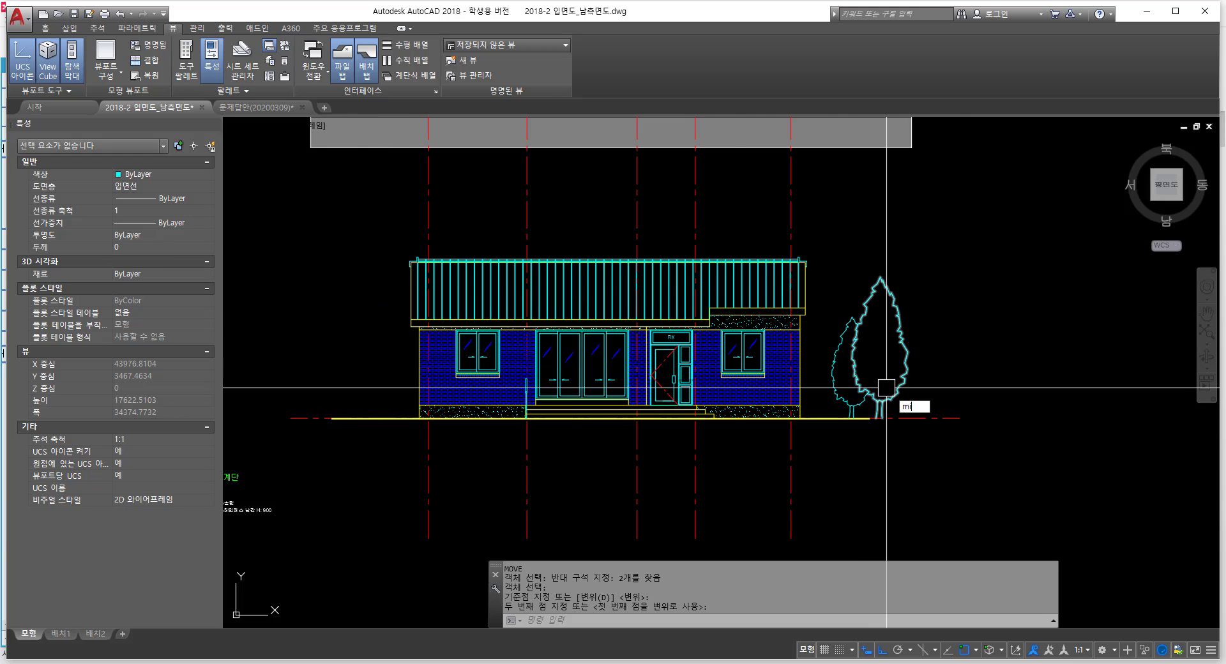
pyautogui.press('Return')
pyautogui.click(973, 332)
pyautogui.click(856, 385)
pyautogui.press('Return')
pyautogui.click(878, 378)
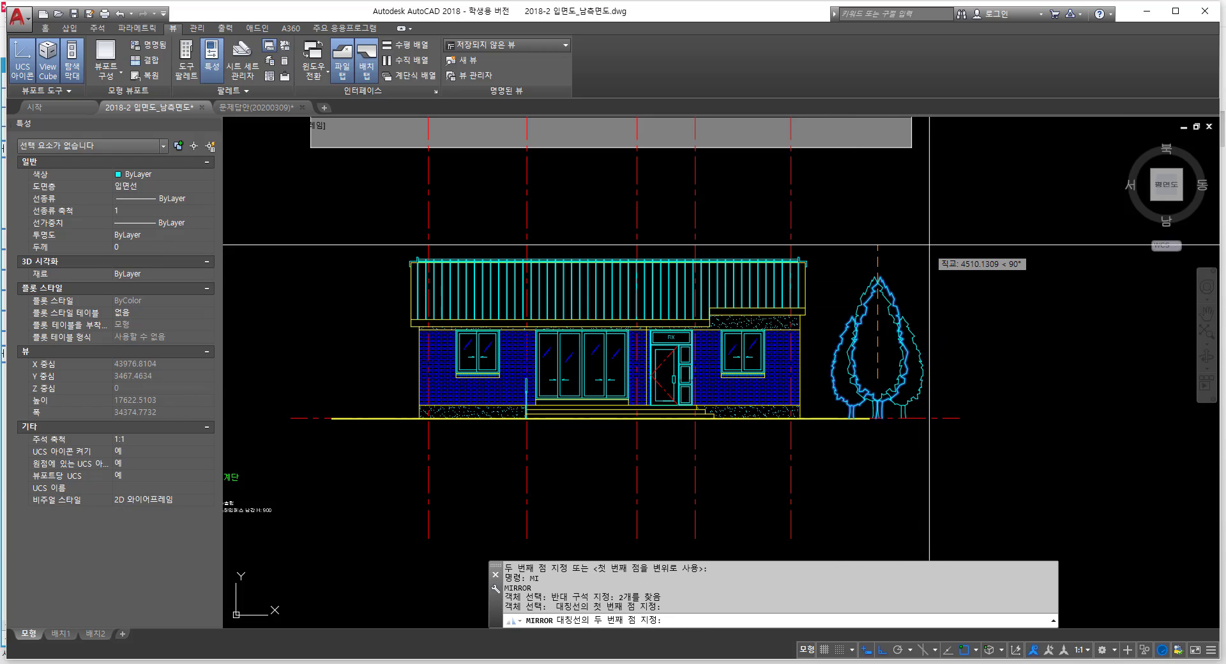
pyautogui.click(877, 256)
pyautogui.write('y')
pyautogui.press('Return')
pyautogui.press('Escape')
# Step: Move the mirrored tree pair horizontally toward the house so it stands at the east end of the thick ground line
pyautogui.write('m')
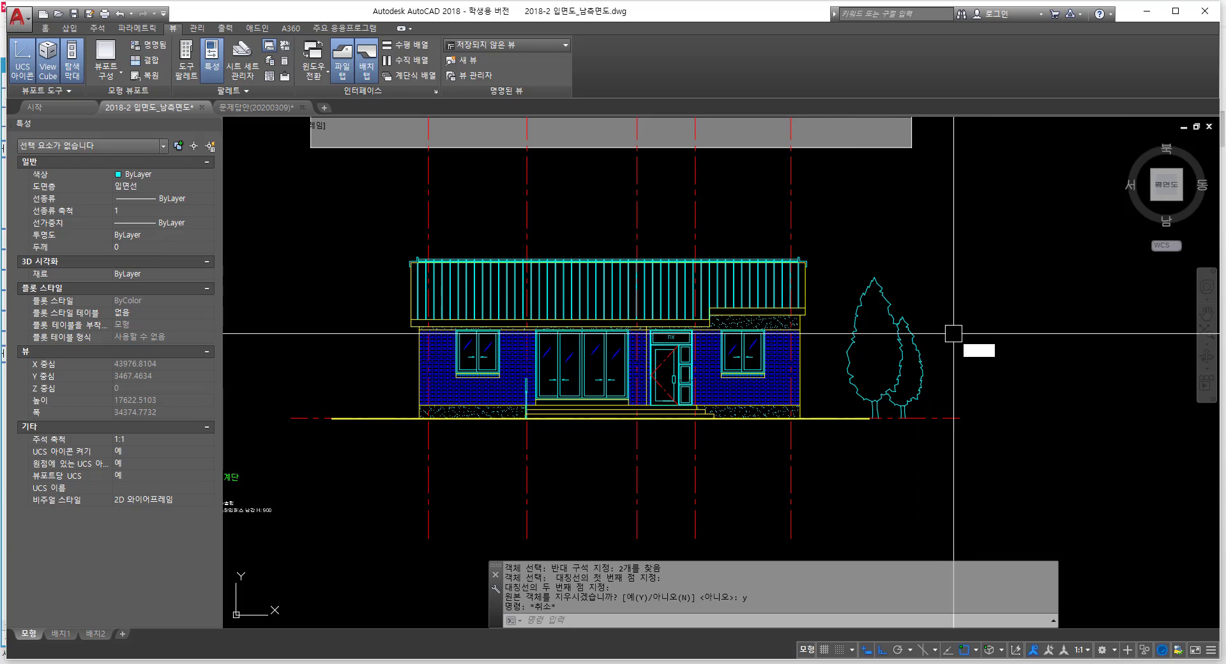
pyautogui.press('Return')
pyautogui.click(980, 318)
pyautogui.click(878, 369)
pyautogui.press('Return')
pyautogui.click(1063, 470)
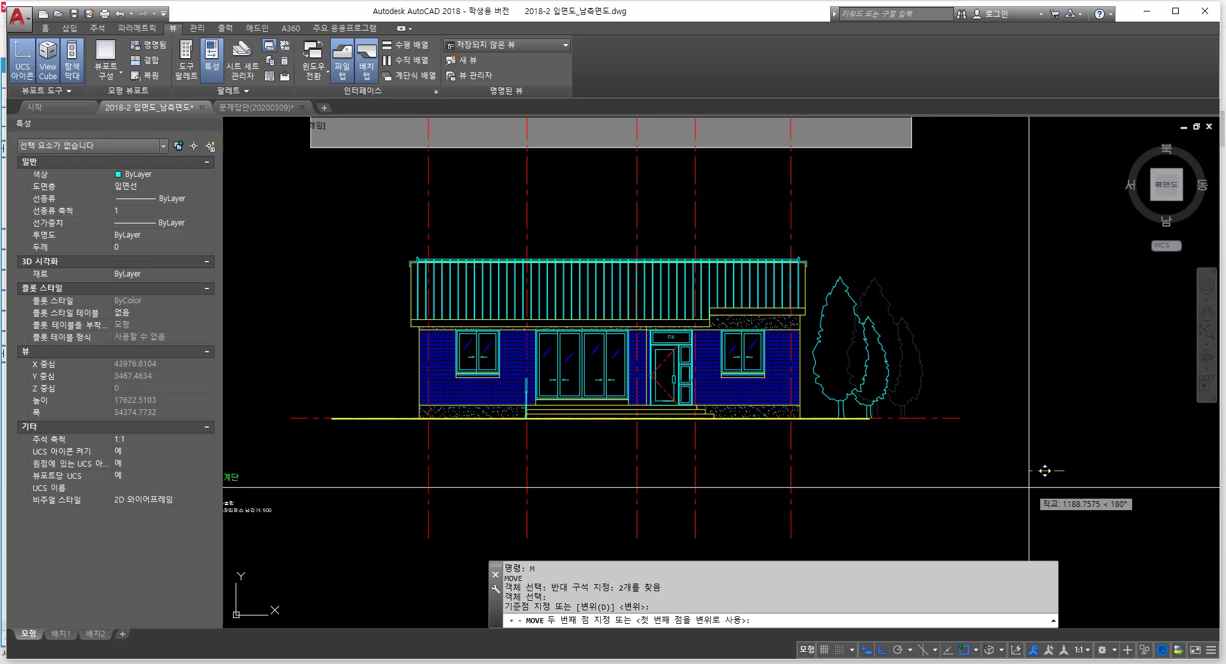
pyautogui.click(1043, 466)
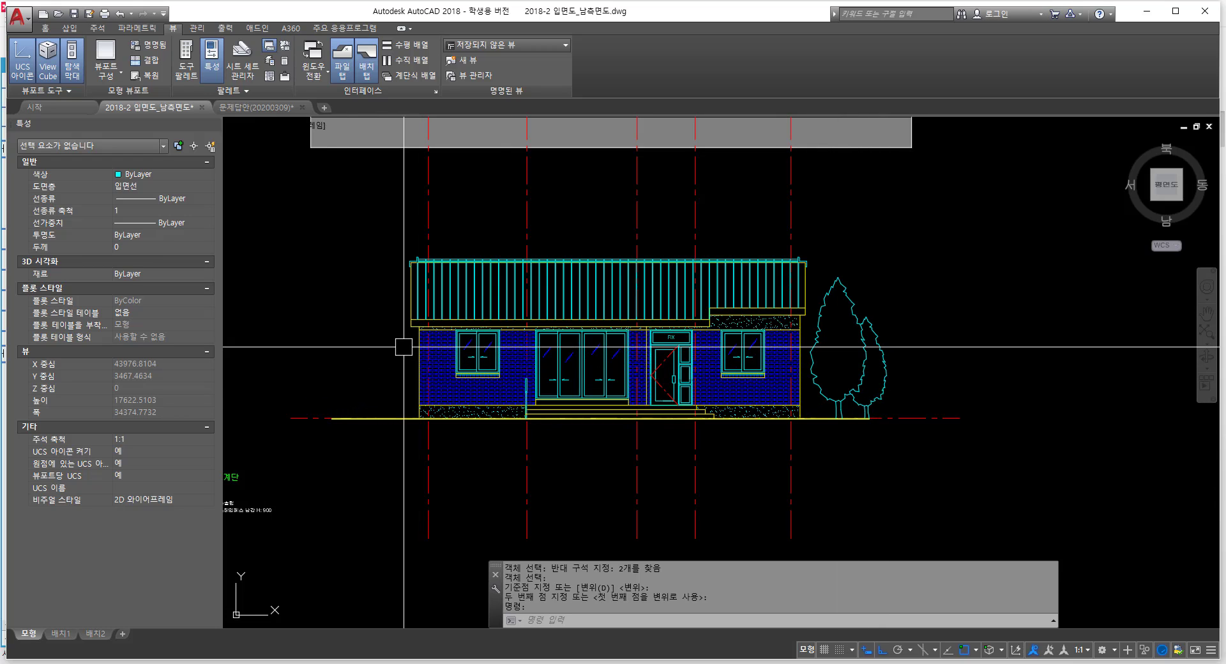
# Step: Copy the large tree horizontally to the west corner of the house so it partly overlaps the roof and wall
pyautogui.write('copy')
pyautogui.press('Return')
pyautogui.click(878, 493)
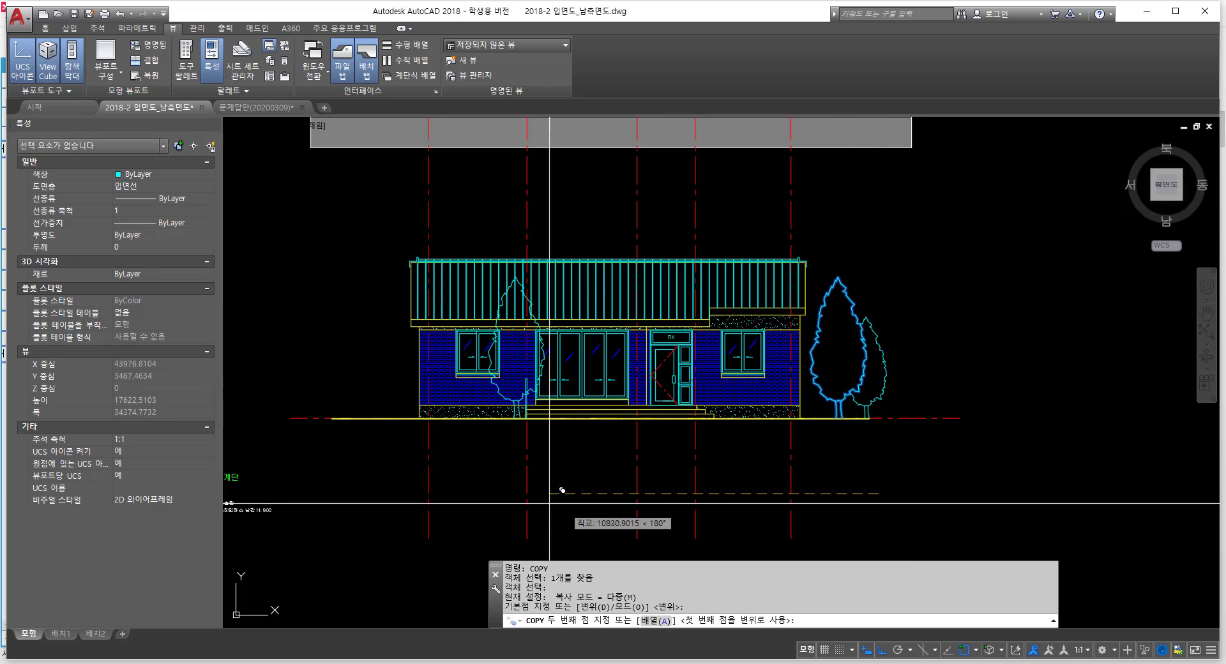
pyautogui.click(457, 476)
pyautogui.press('Escape')
pyautogui.press('Escape')
pyautogui.press('Escape')
pyautogui.press('Escape')
pyautogui.scroll(4, 380, 331)
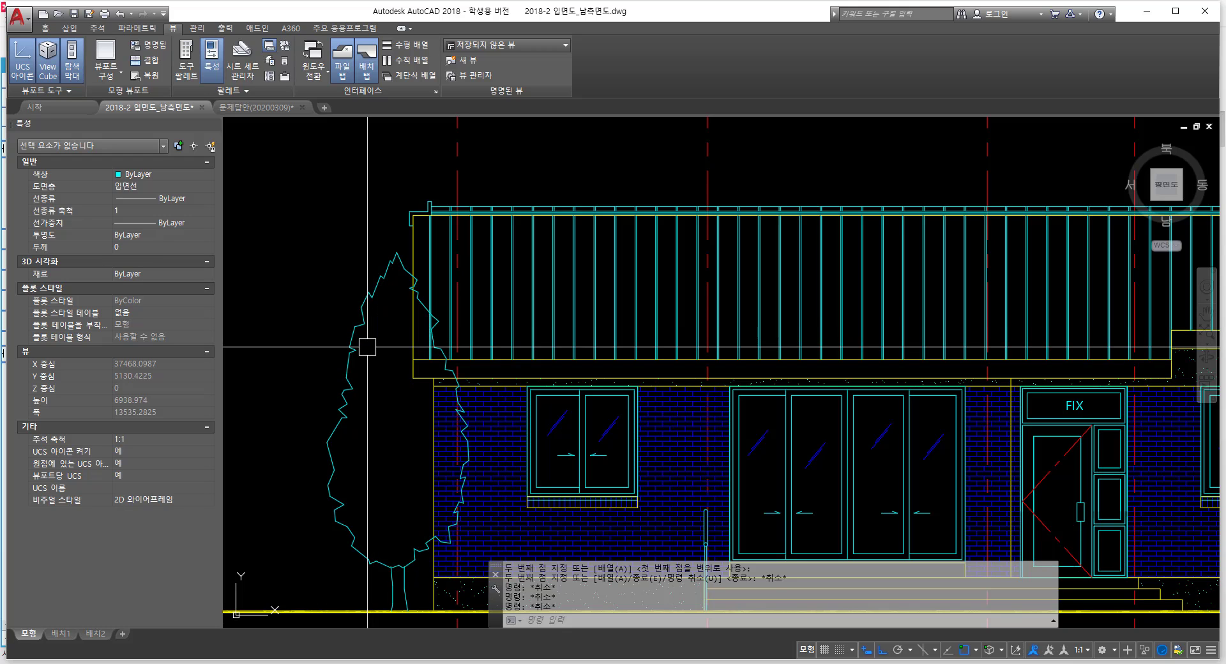
# Step: Explode the west tree and trim away the parts of its outline that extend past the roof's west edge
pyautogui.press('BackSpace')
pyautogui.write('tr')
pyautogui.press('Return')
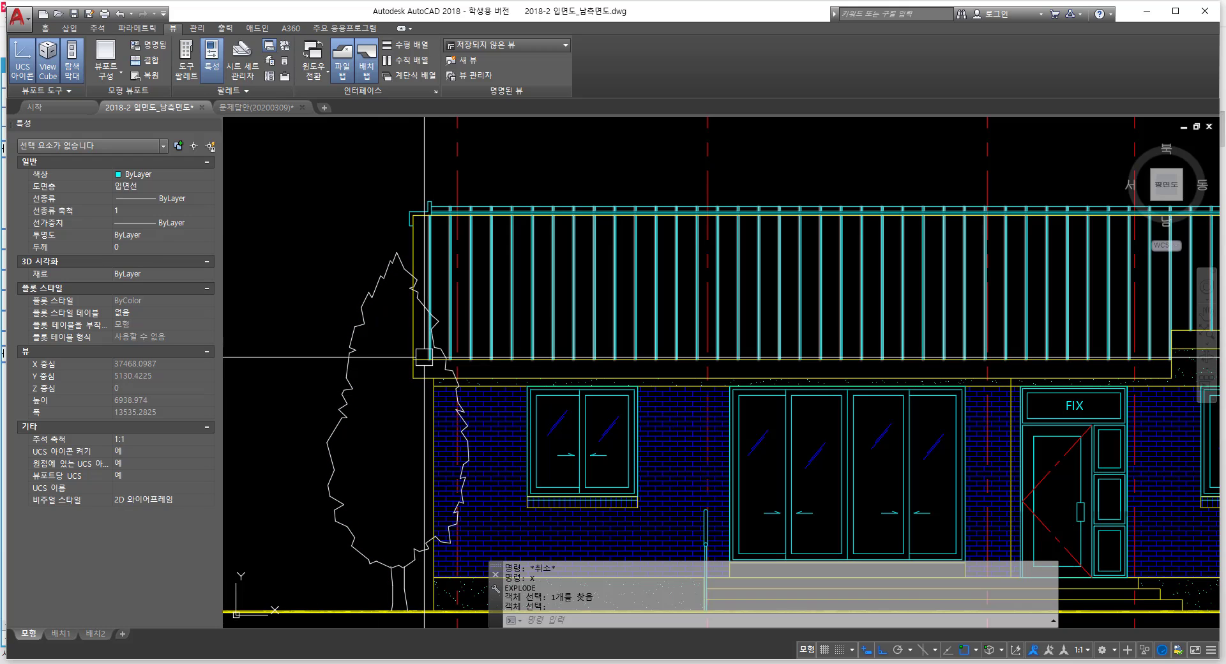
pyautogui.click(413, 321)
pyautogui.scroll(4, 426, 291)
pyautogui.press('Return')
pyautogui.scroll(2, 406, 252)
pyautogui.click(406, 269)
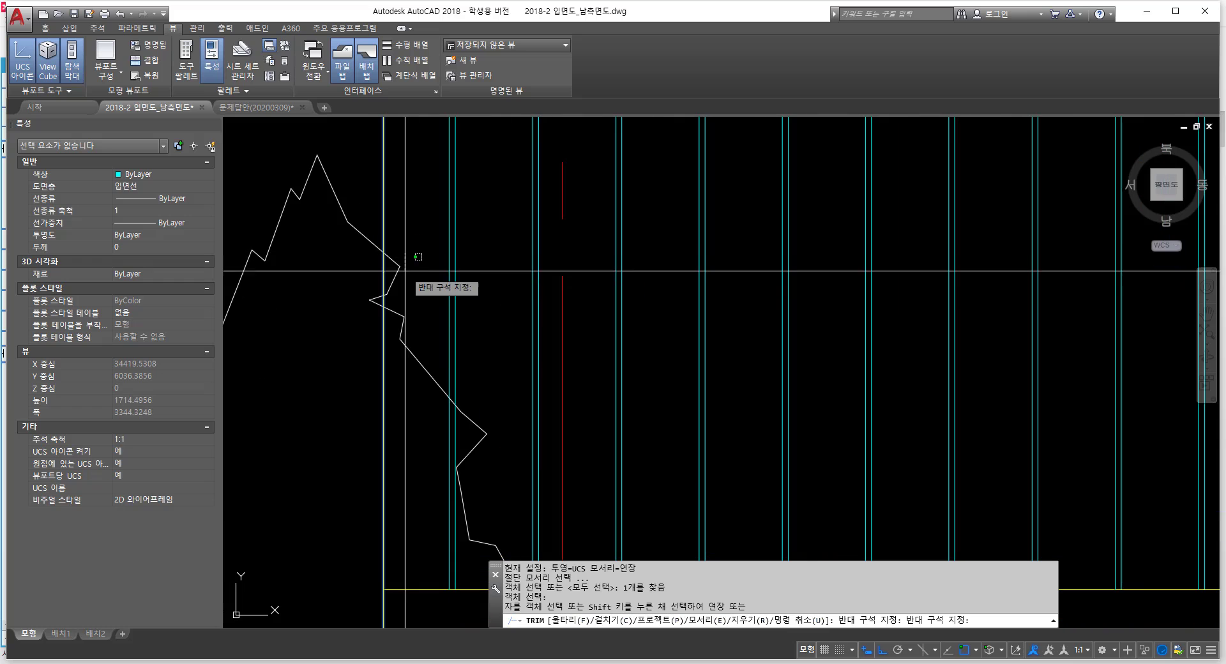
pyautogui.click(403, 288)
pyautogui.click(399, 288)
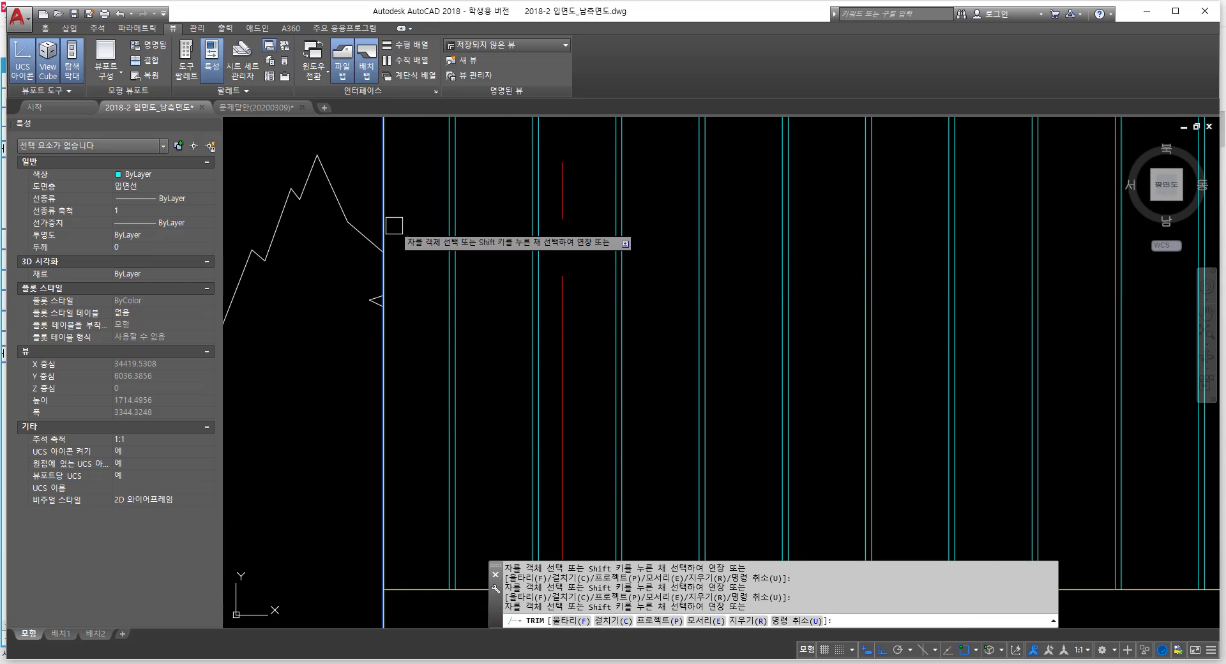
pyautogui.scroll(-3, 394, 225)
pyautogui.scroll(5, 388, 304)
pyautogui.press('Escape')
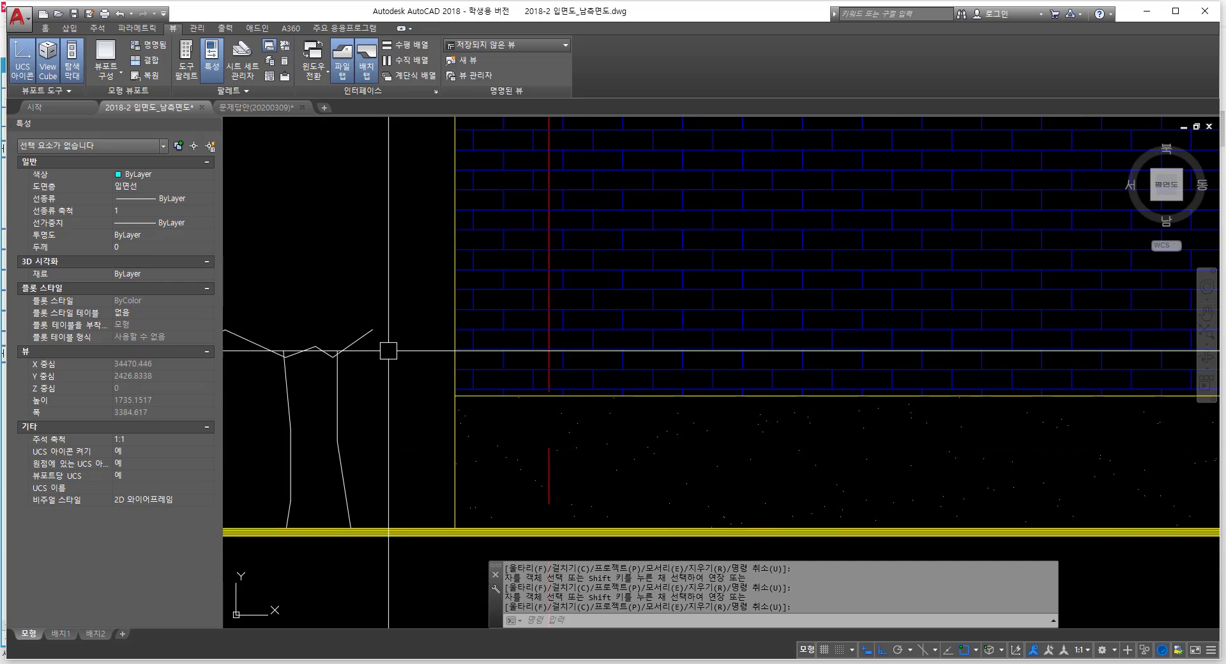
# Step: Draw a three-segment polyline from the trimmed end of the west tree's lower foliage to the house's west wall
pyautogui.moveTo(382, 344); pyautogui.dragTo(382, 347, button='middle')
pyautogui.write('pl')
pyautogui.press('Return')
pyautogui.click(372, 334)
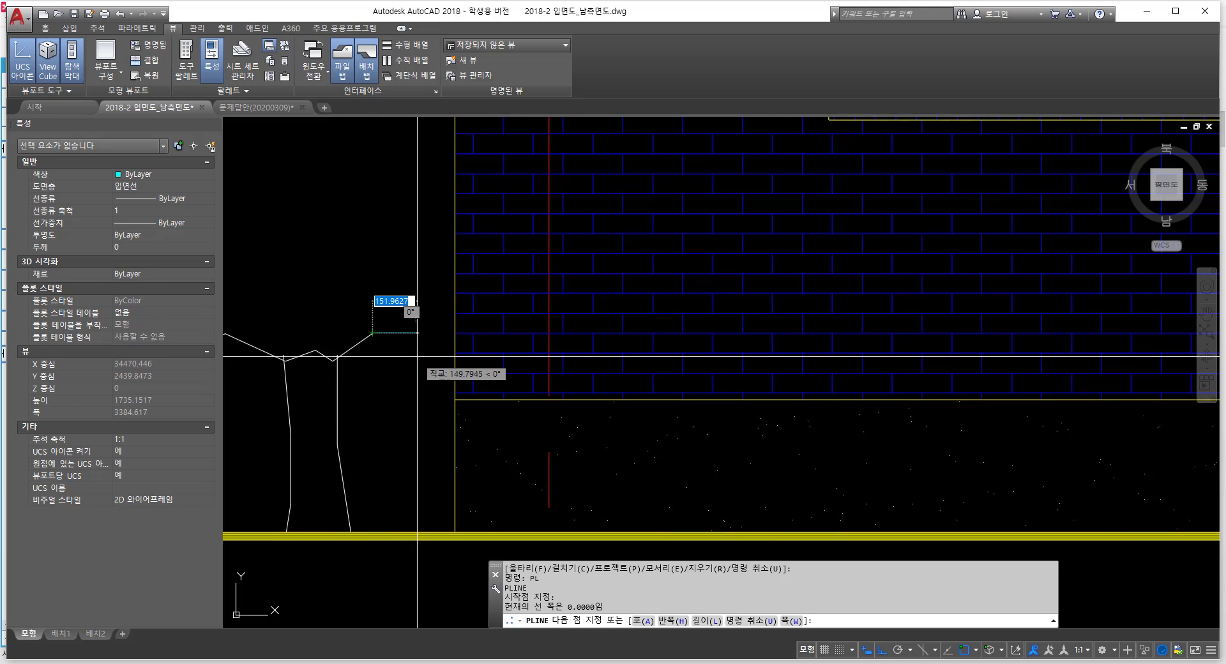
pyautogui.click(417, 352)
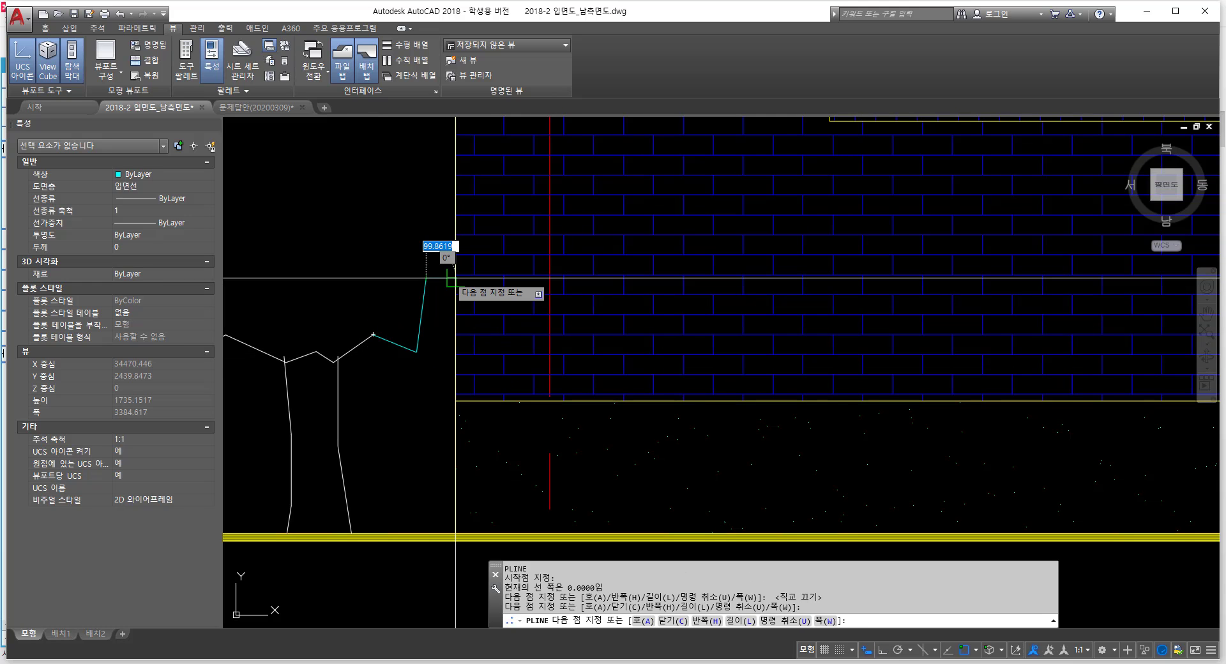
pyautogui.click(454, 279)
pyautogui.press('Escape')
# Step: Match the properties of the west tree's outline onto the new foliage polyline
pyautogui.scroll(-5, 615, 388)
pyautogui.write('ma')
pyautogui.press('Return')
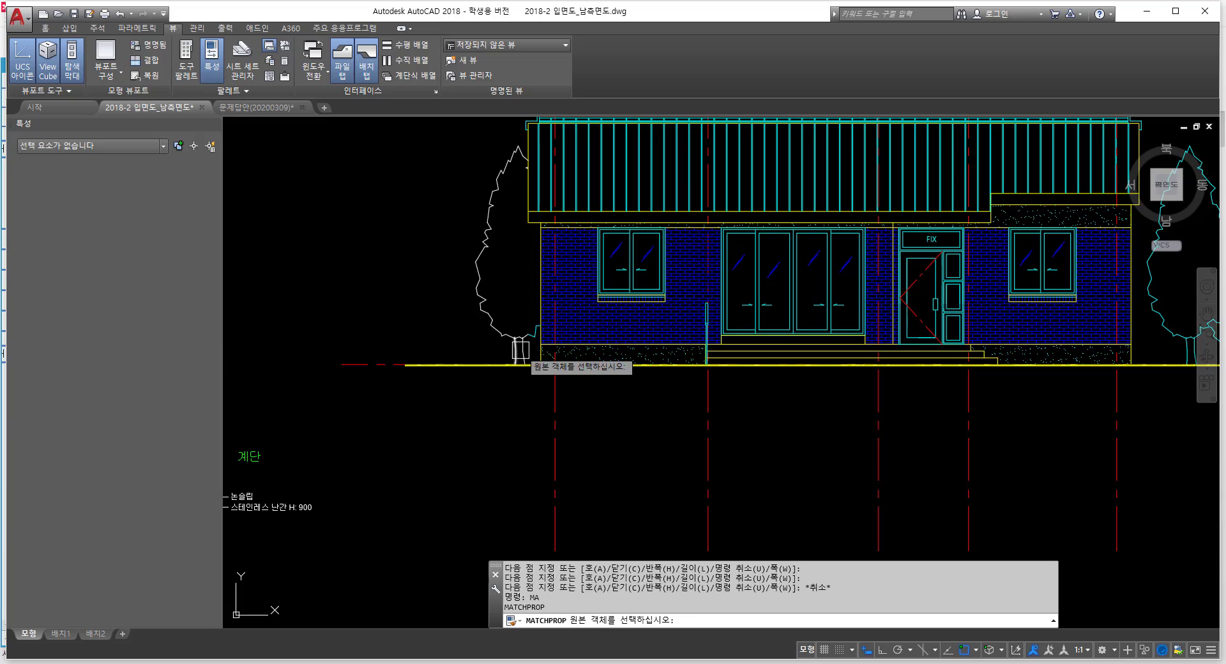
pyautogui.click(499, 334)
pyautogui.scroll(5, 499, 348)
pyautogui.click(514, 256)
pyautogui.click(651, 351)
pyautogui.press('Return')
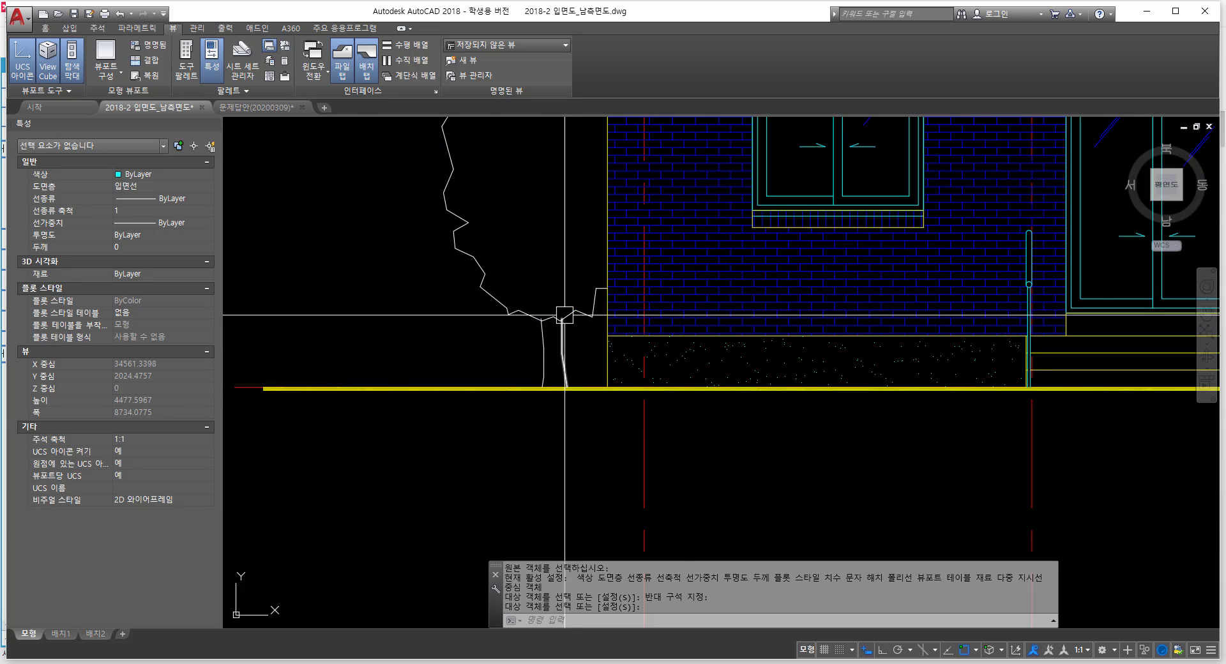
# Step: Select all pieces of the west tree, cut them and paste them back as a block on the ground line beside the house
pyautogui.scroll(2, 566, 314)
pyautogui.click(613, 241)
pyautogui.click(450, 362)
pyautogui.scroll(-6, 400, 399)
pyautogui.scroll(5, 436, 366)
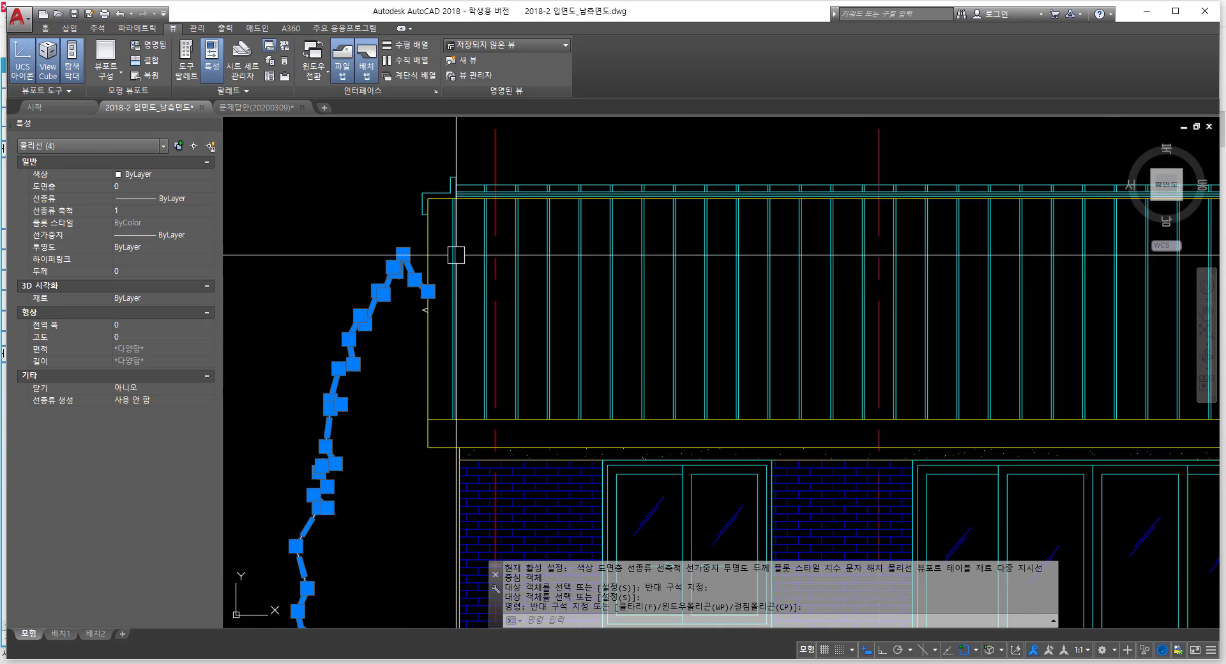
pyautogui.click(277, 195)
pyautogui.click(474, 435)
pyautogui.scroll(-2, 474, 383)
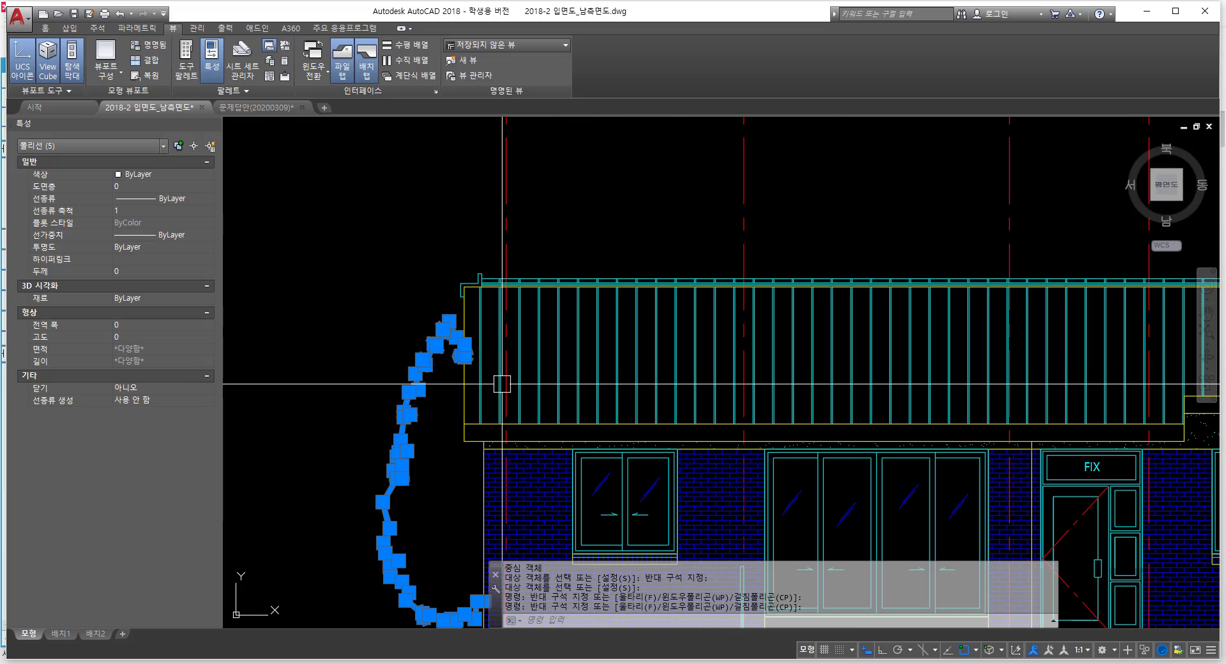
pyautogui.hotkey('ctrl', 'x')
pyautogui.hotkey('ctrl', 'shift', 'v')
pyautogui.scroll(-6, 409, 357)
pyautogui.scroll(4, 409, 352)
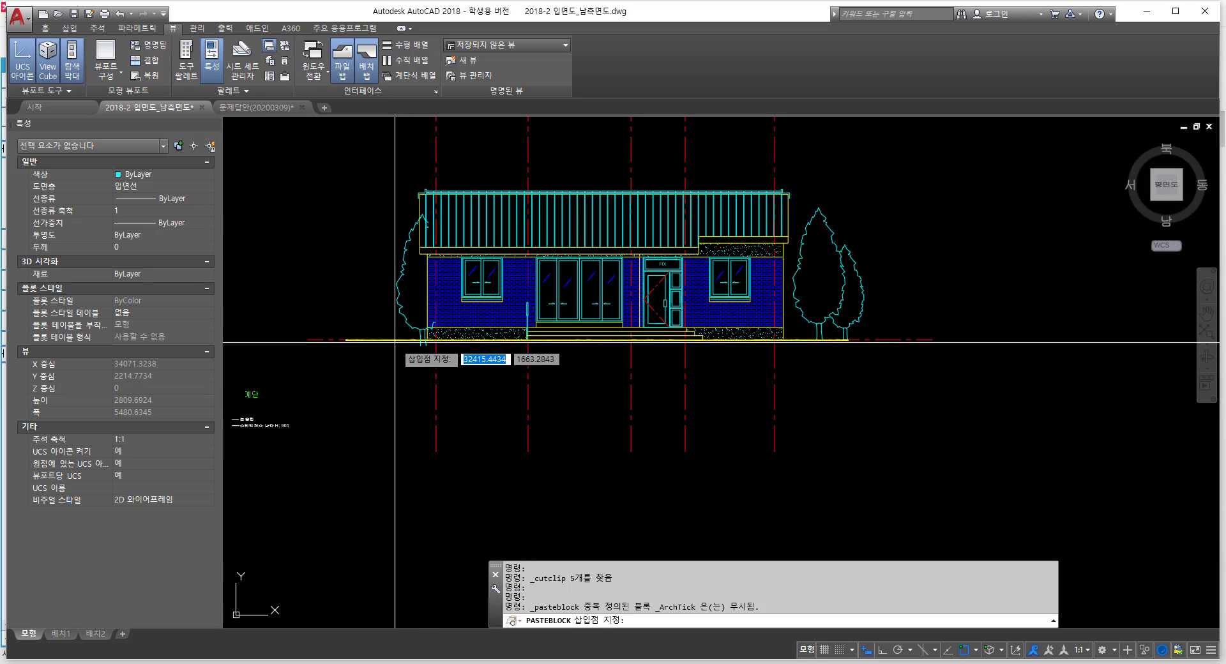
pyautogui.press('Escape')
pyautogui.scroll(5, 420, 336)
pyautogui.moveTo(420, 325); pyautogui.dragTo(445, 387, button='middle')
pyautogui.write('n')
pyautogui.press('space')
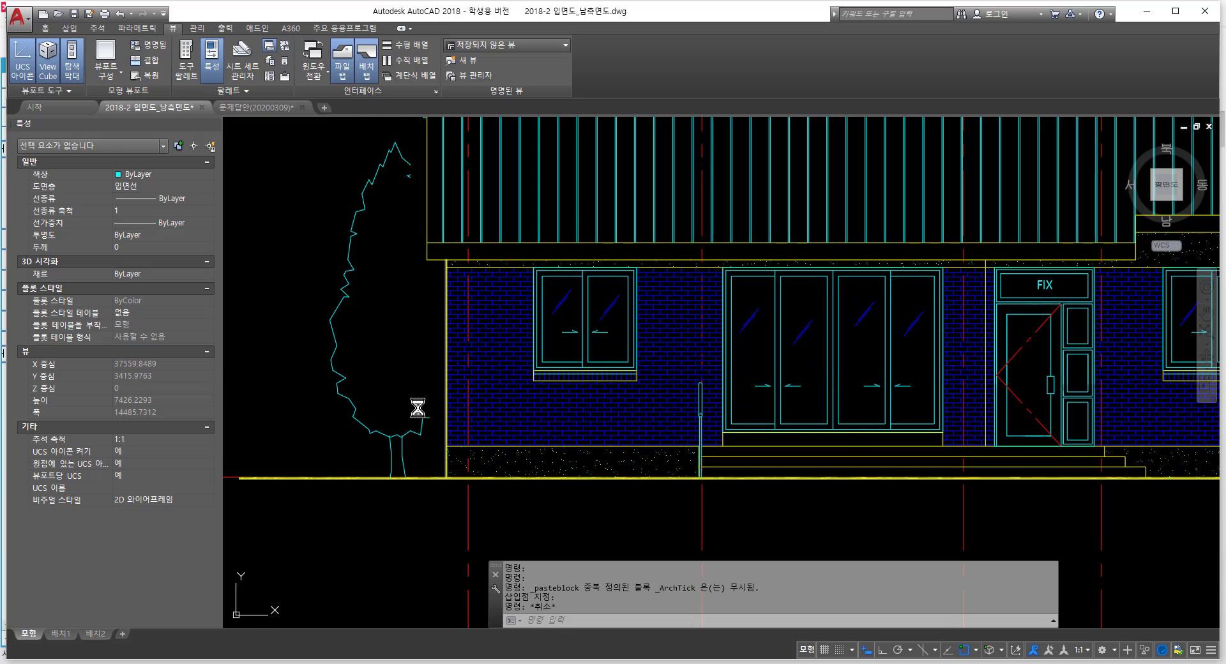
pyautogui.press('Escape')
pyautogui.press('Escape')
pyautogui.press('Escape')
# Step: Move the west tree block horizontally so the end of its foliage line meets the house's west wall edge
pyautogui.click(415, 436)
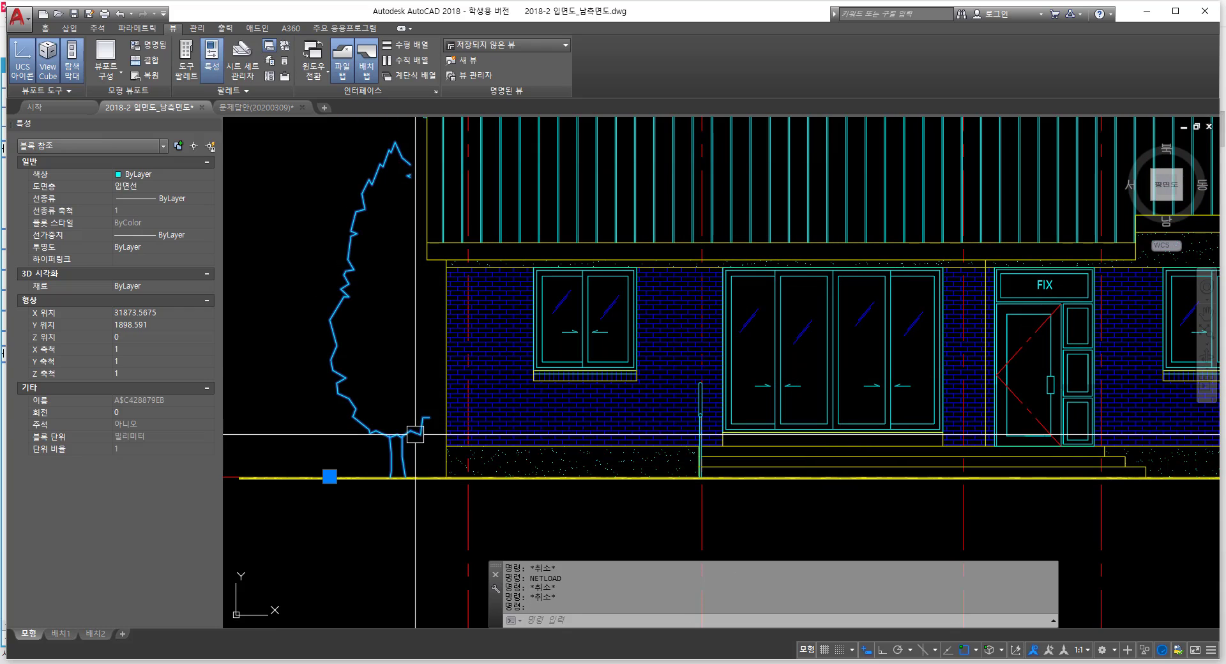
pyautogui.write('m')
pyautogui.press('space')
pyautogui.scroll(6, 412, 421)
pyautogui.click(407, 418)
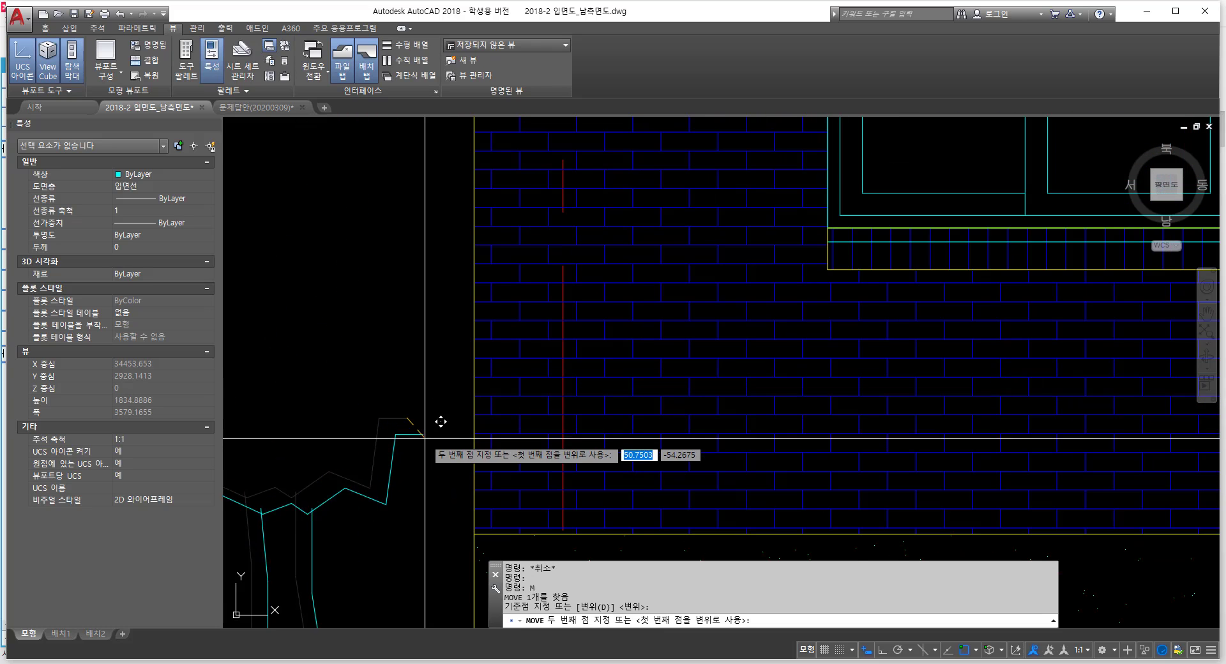
pyautogui.click(471, 418)
pyautogui.scroll(-5, 466, 373)
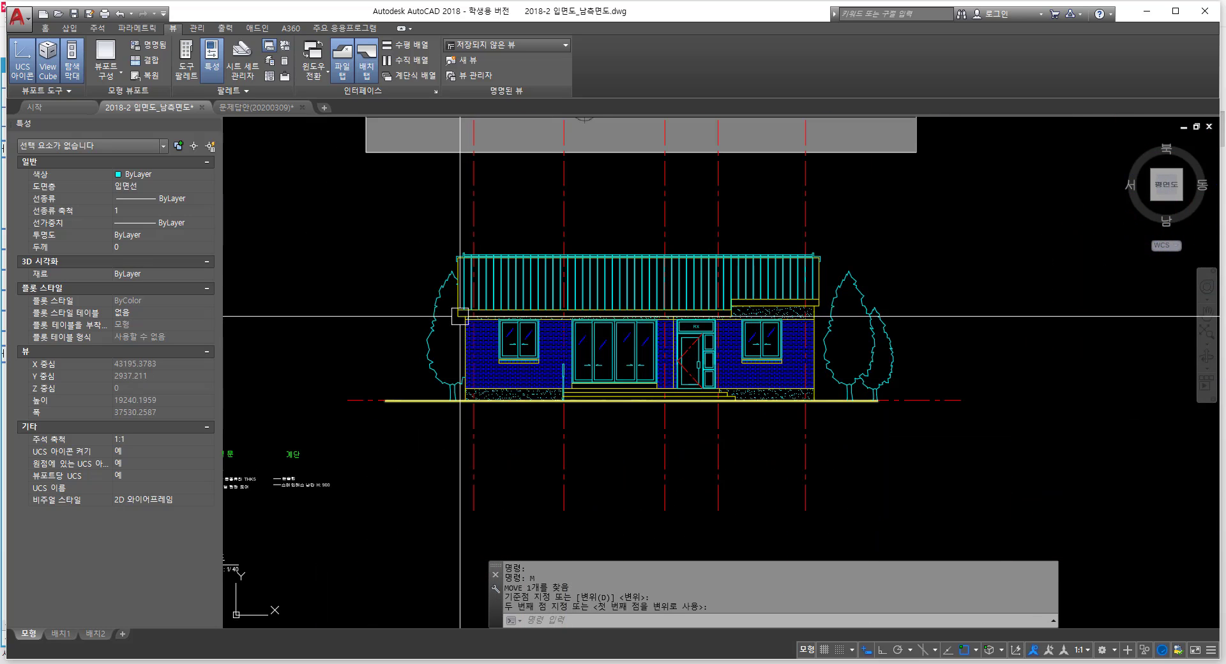
pyautogui.press('Escape')
pyautogui.press('Escape')
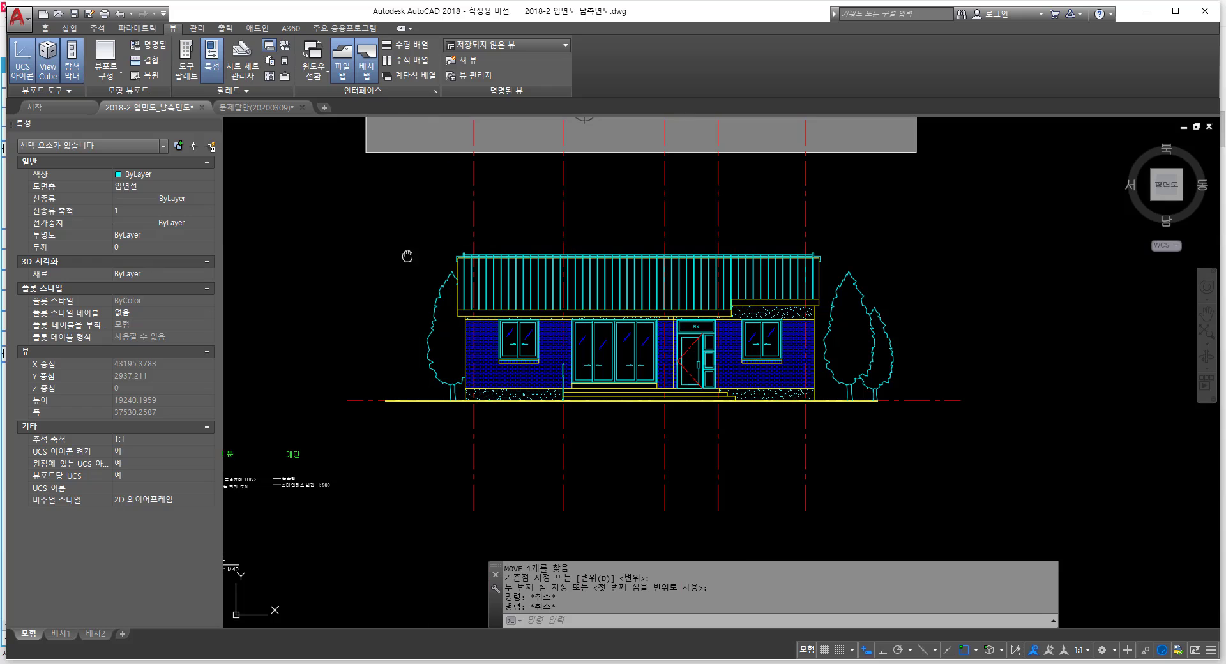
pyautogui.moveTo(407, 256); pyautogui.dragTo(425, 351, button='middle')
pyautogui.scroll(4, 711, 483)
pyautogui.moveTo(727, 496)
pyautogui.mouseDown(button='middle')
pyautogui.moveTo(740, 457)
pyautogui.moveTo(769, 452)
pyautogui.mouseUp(button='middle')
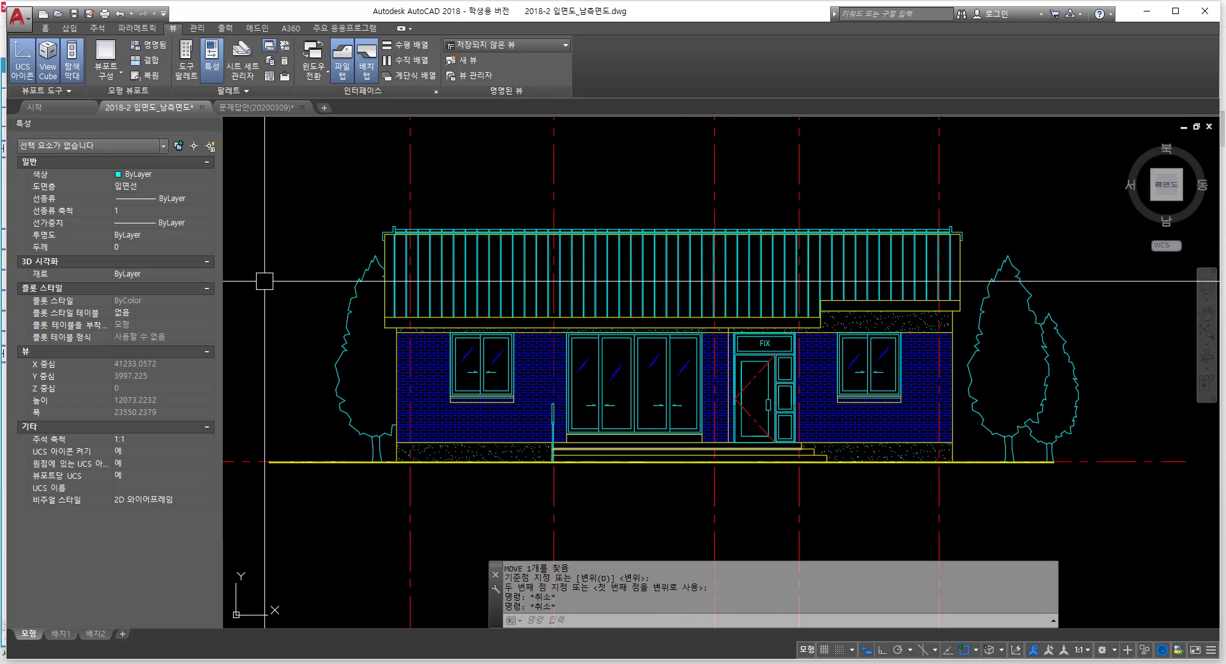